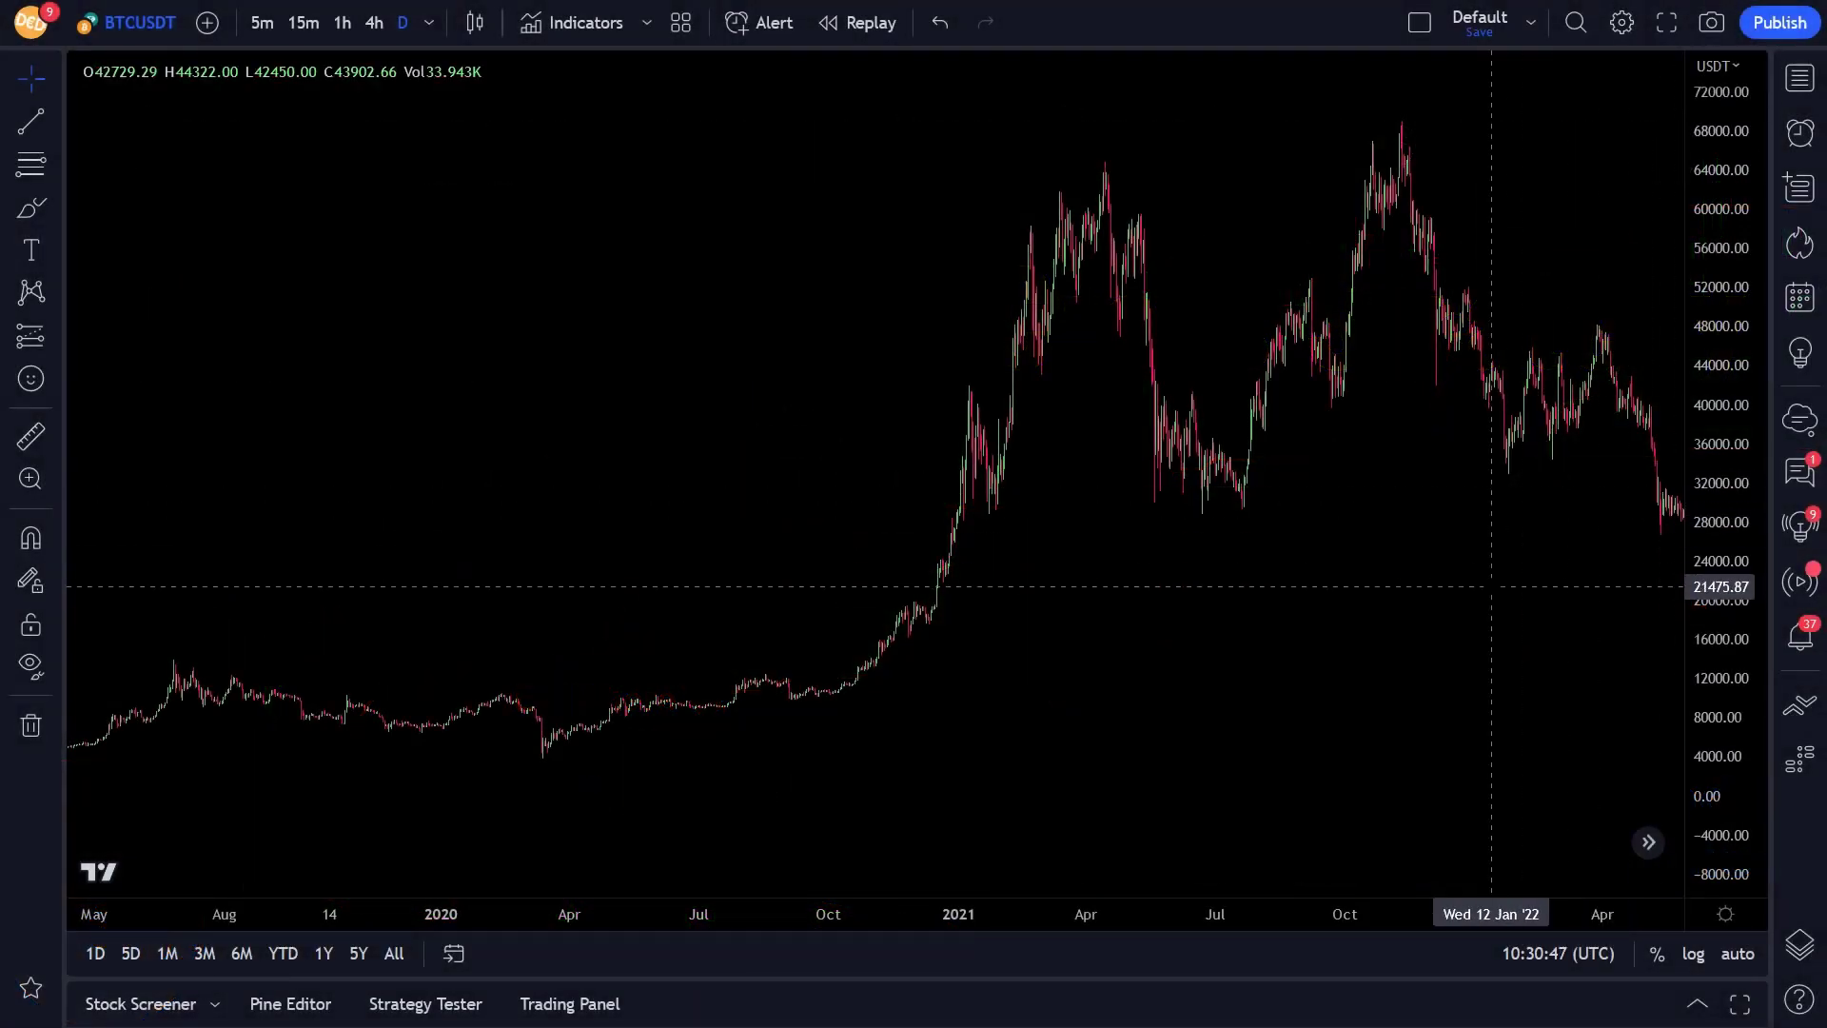
Add the Ichimoku Cloud indicator to the BTCUSDT chart via the indicator search
key("slash")
type("ichim")
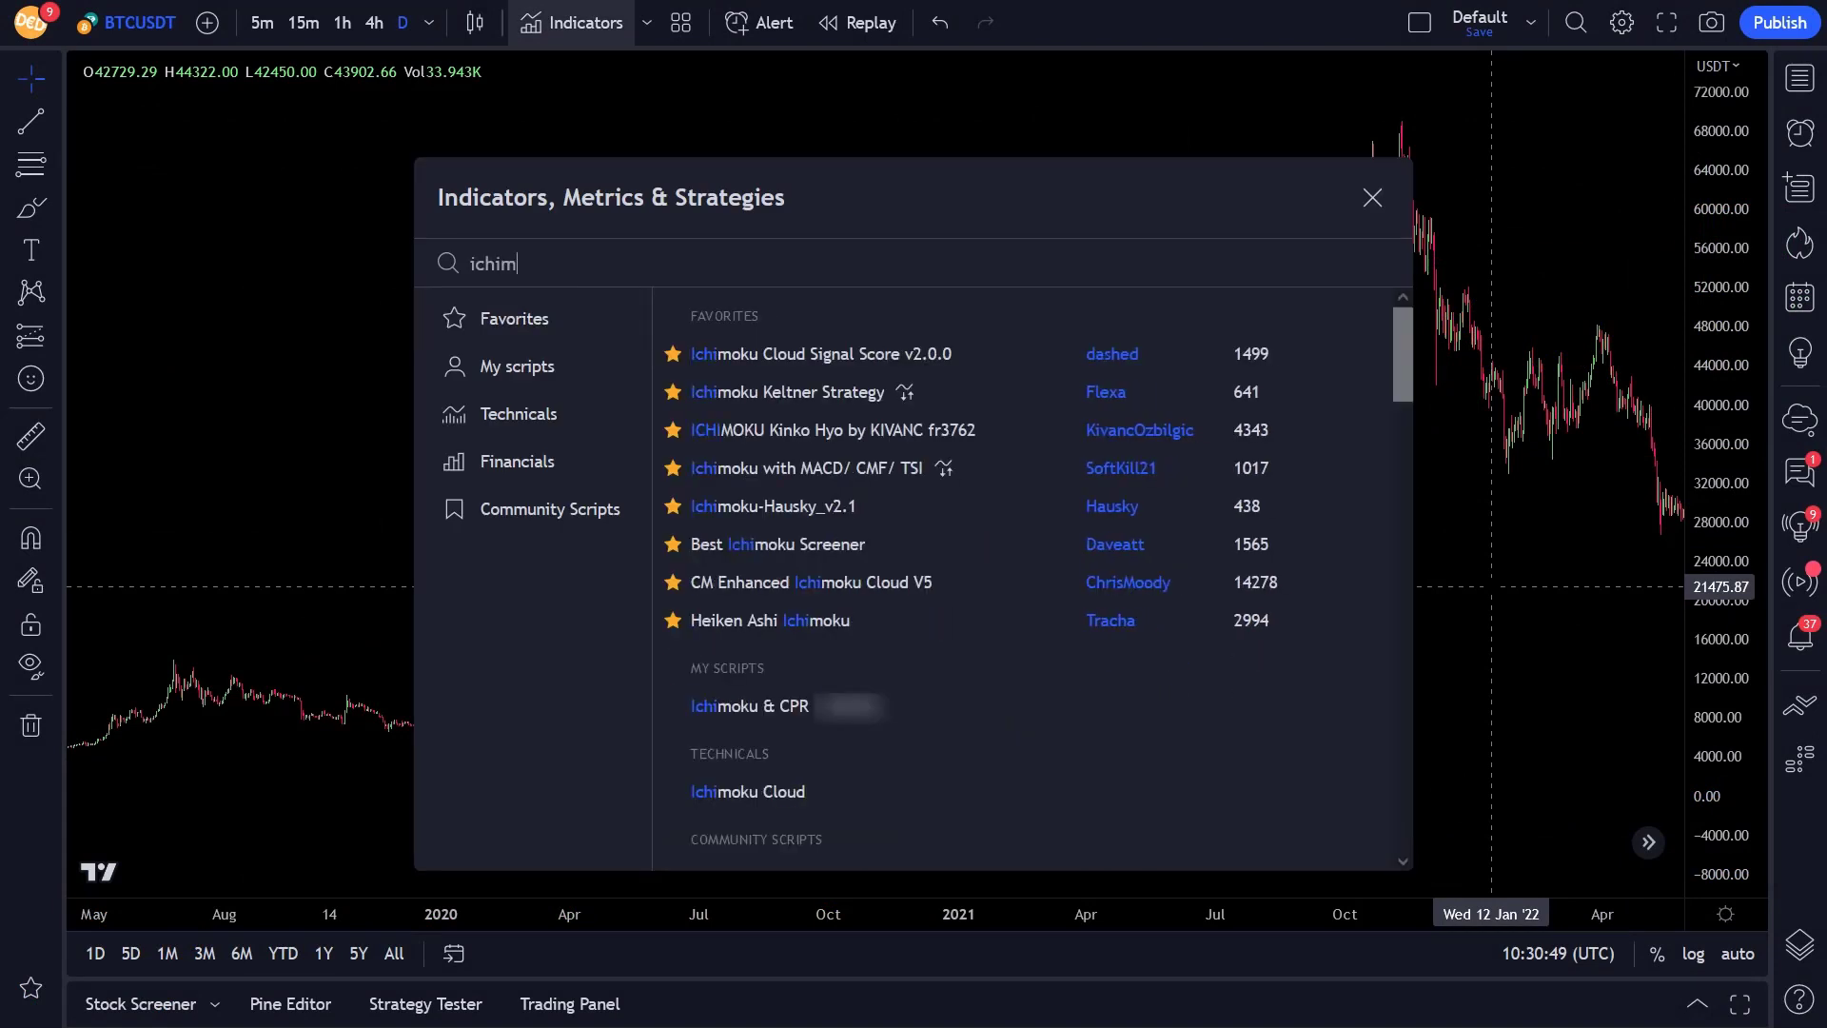
type("oku")
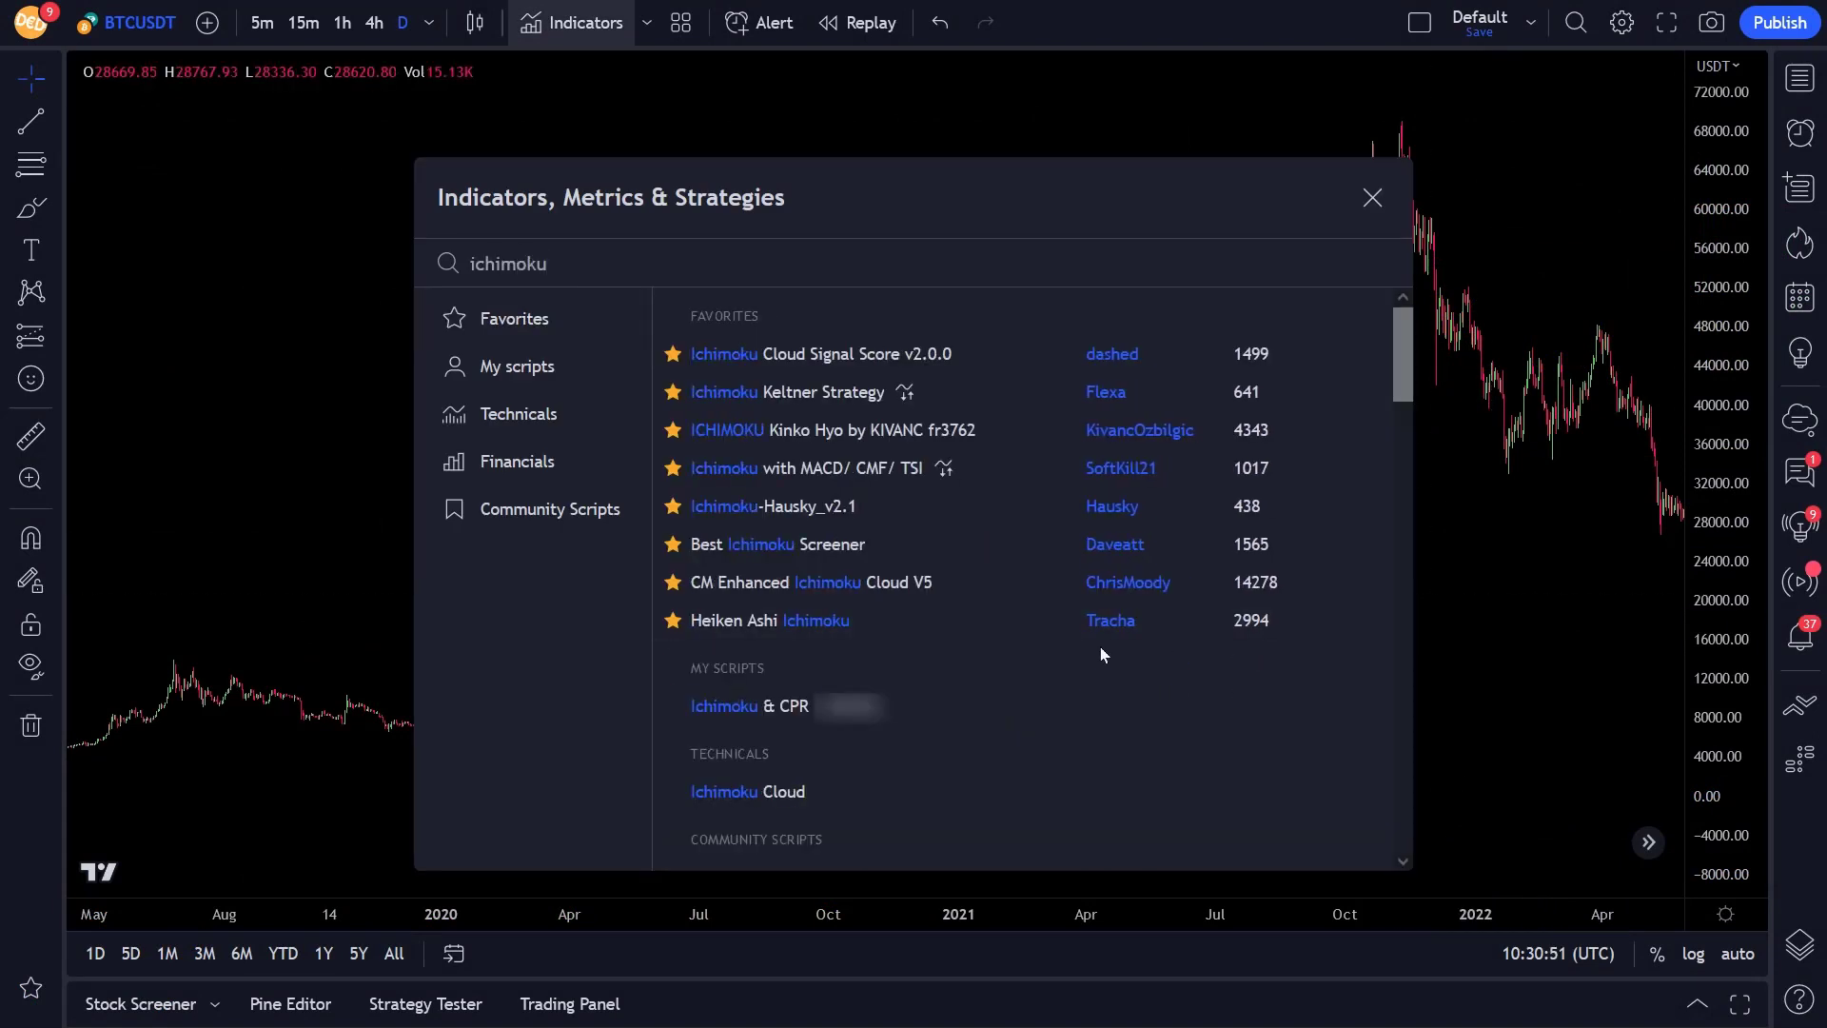
left_click(815, 791)
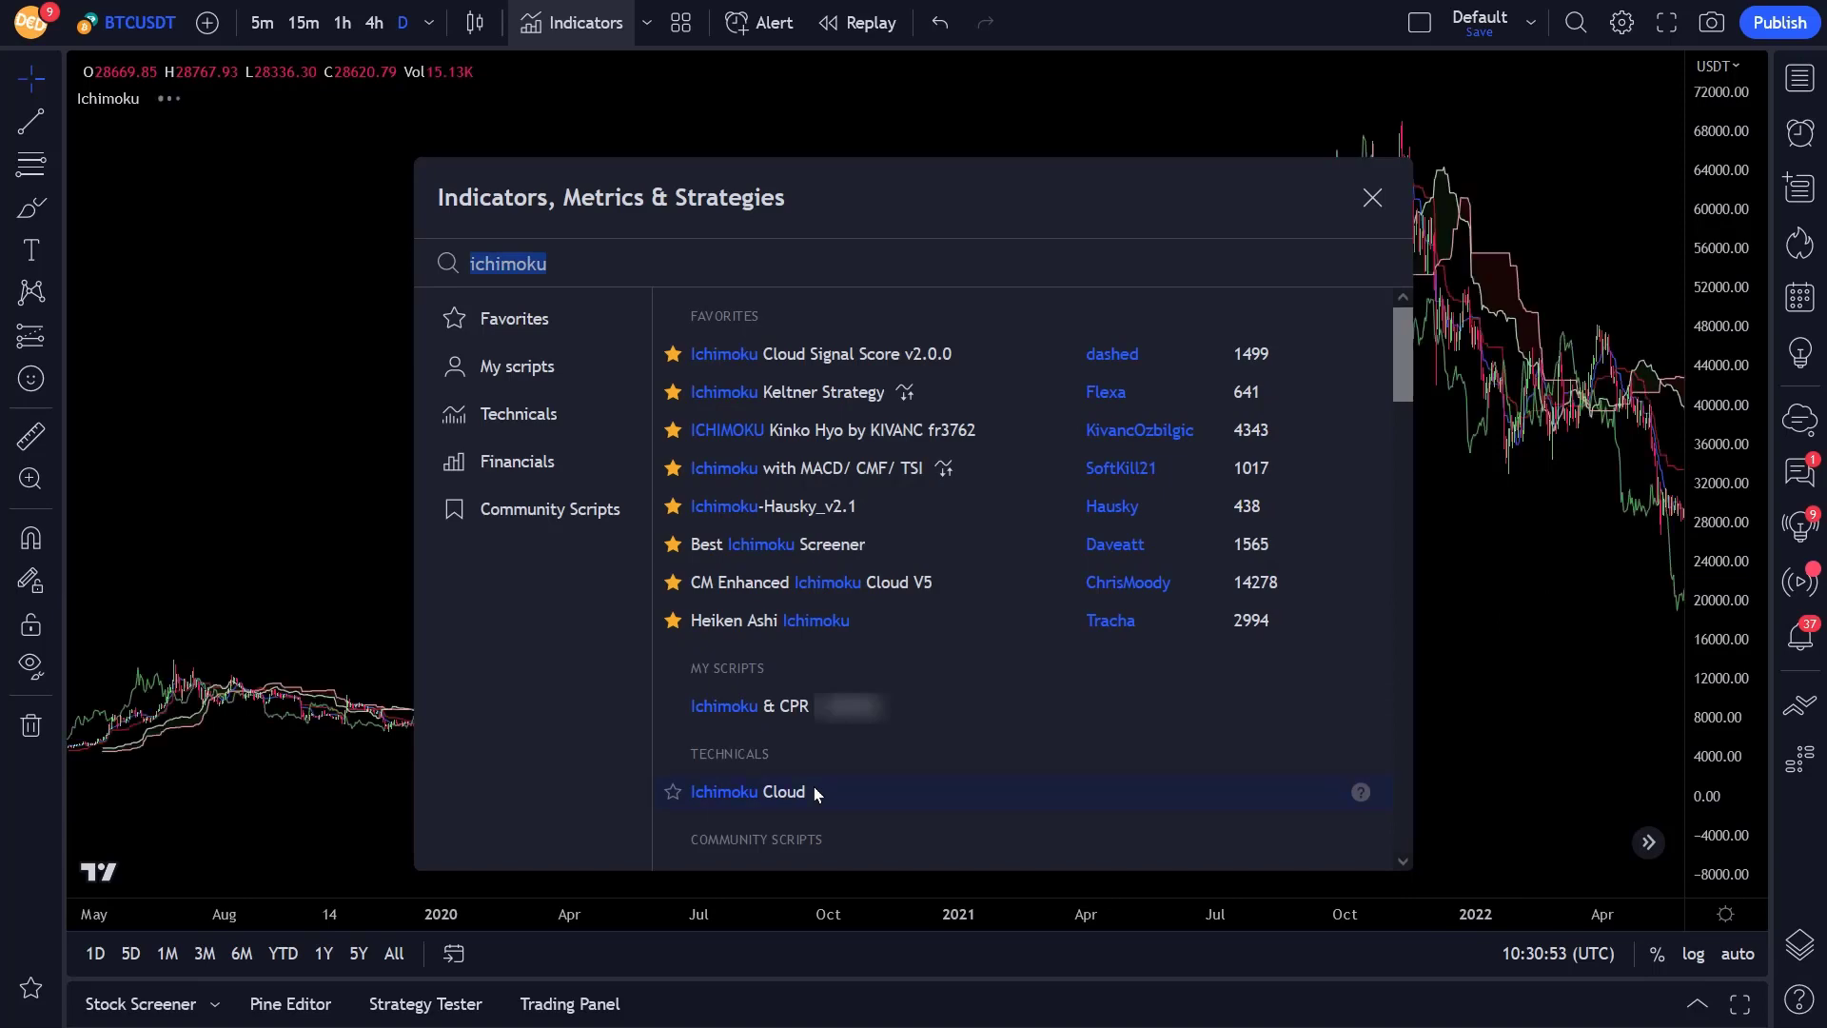
left_click(1372, 200)
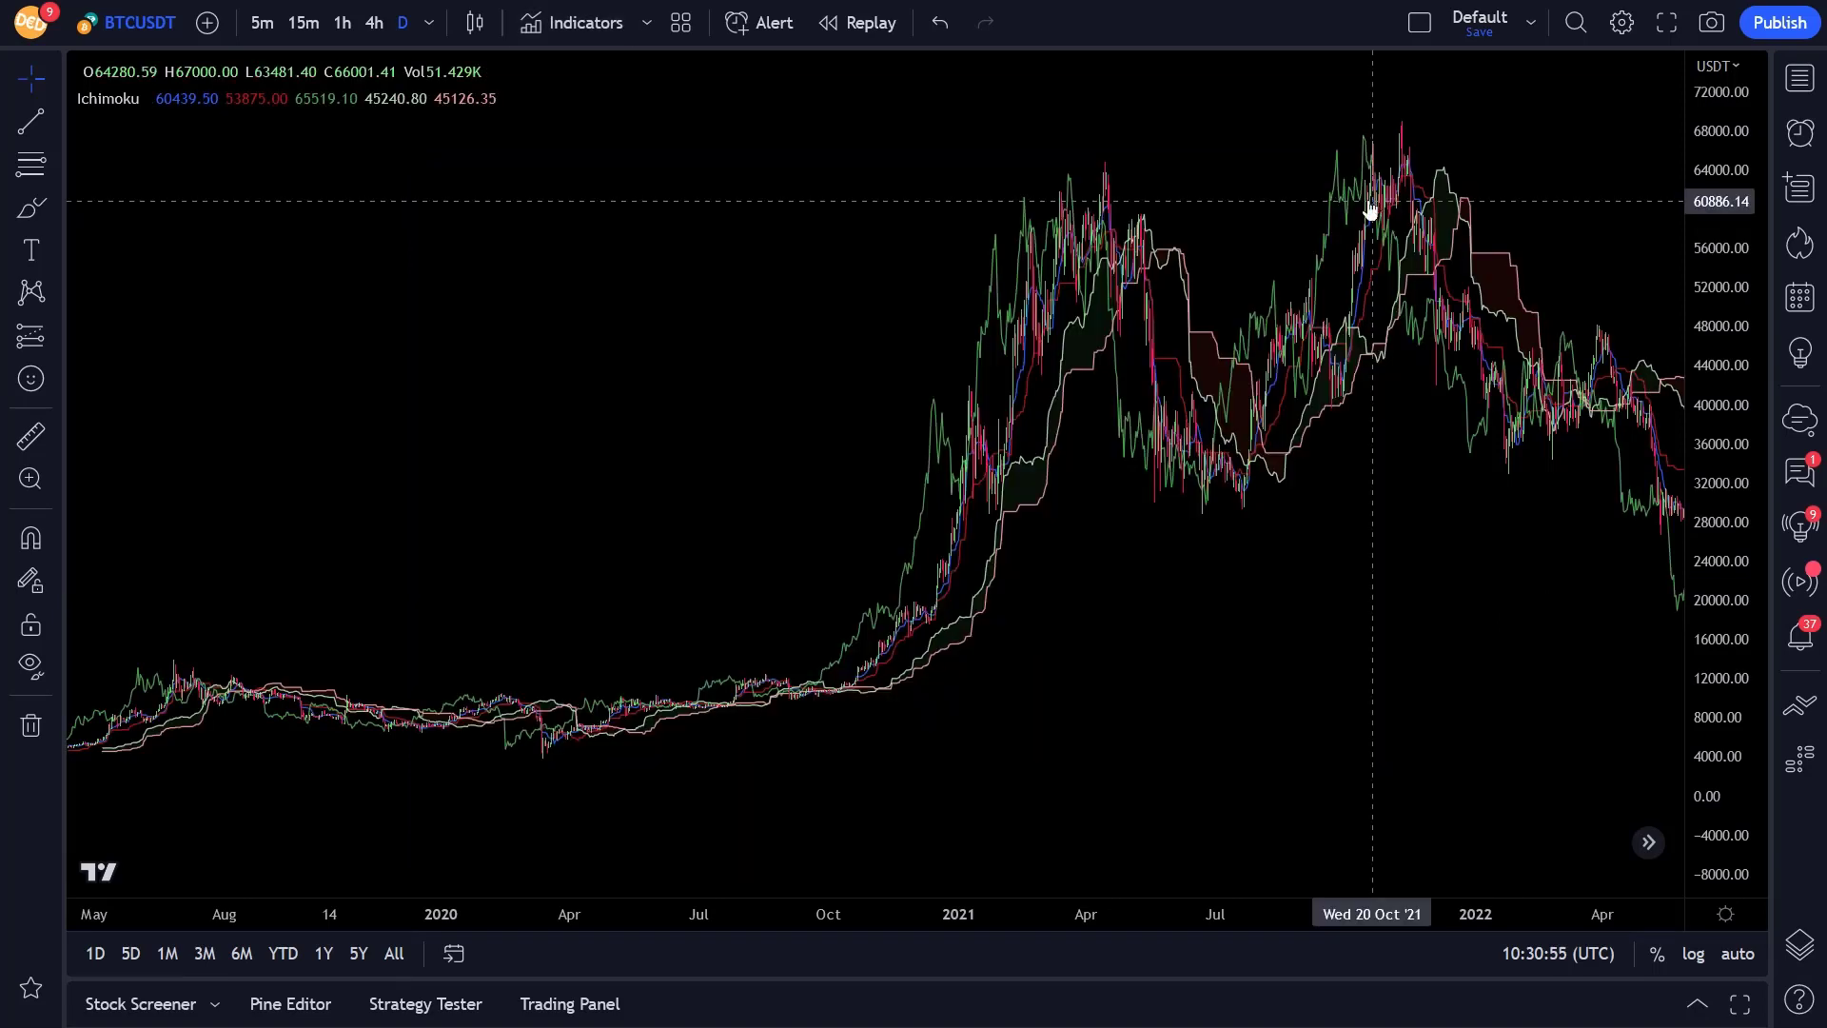
In the Ichimoku Style settings, hide the Lagging Span and Conversion Line
left_click(193, 98)
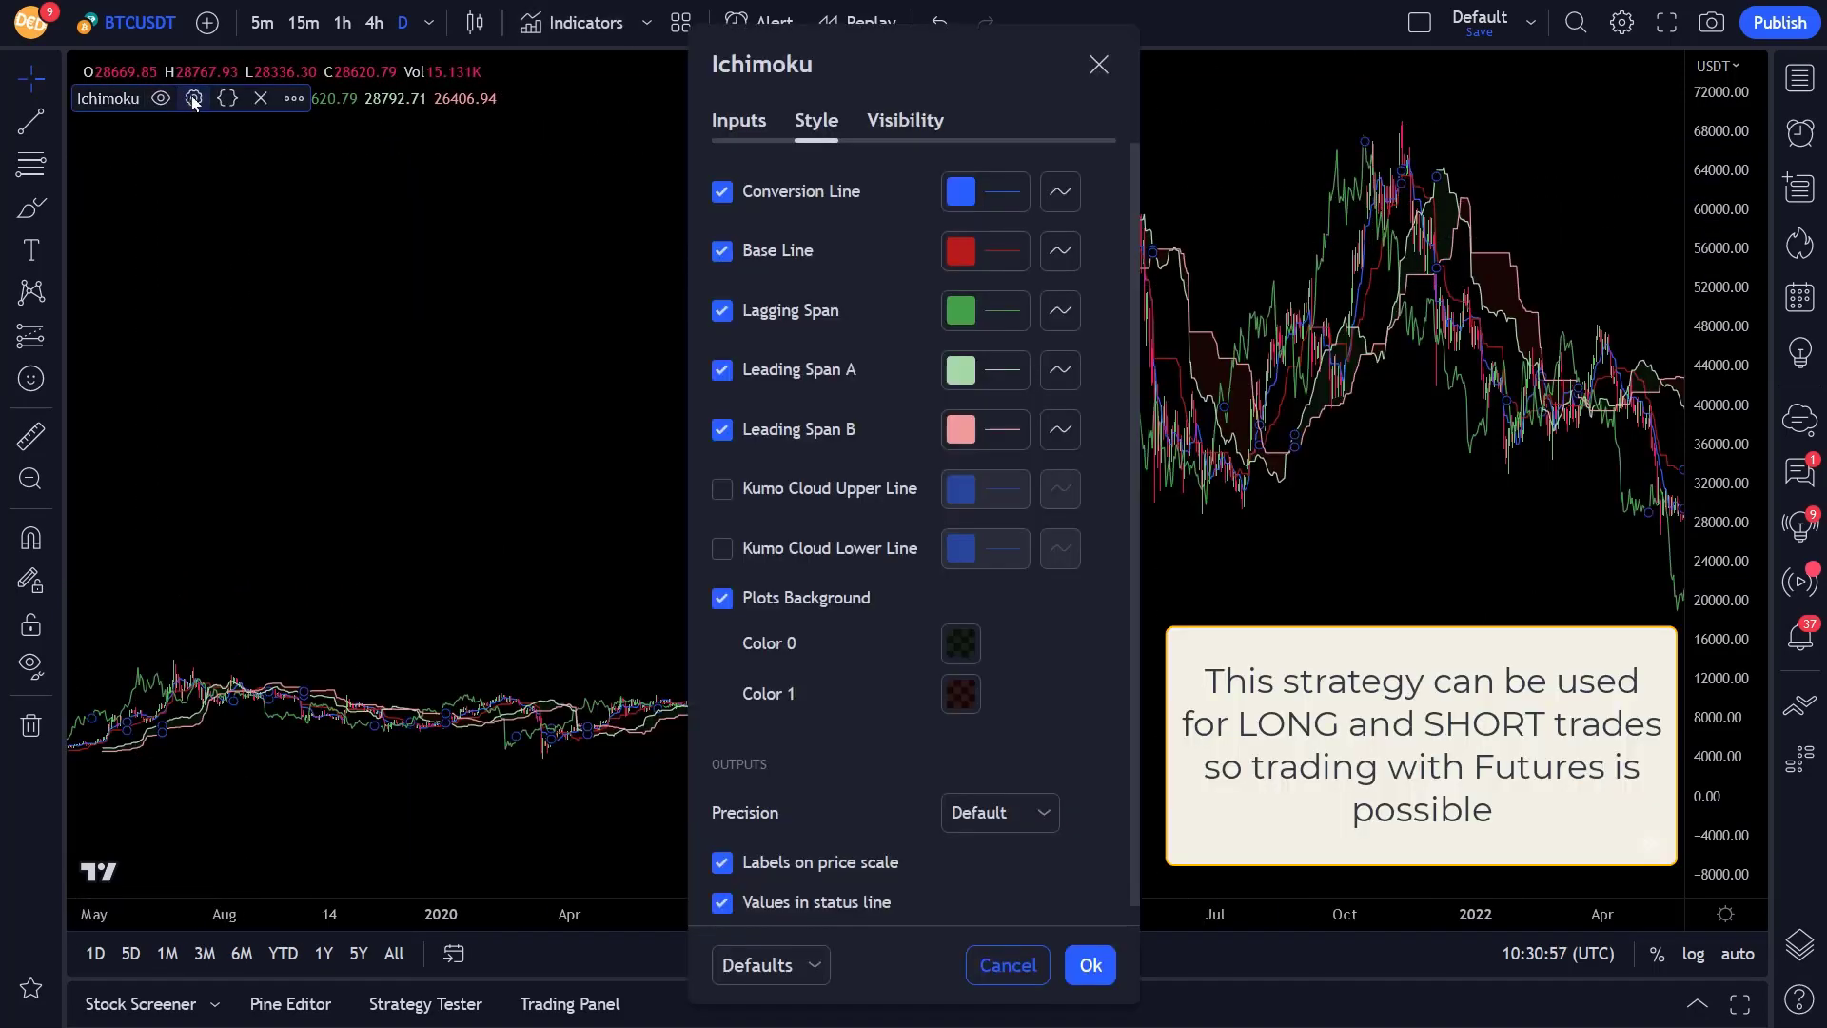
left_click(720, 312)
left_click(720, 192)
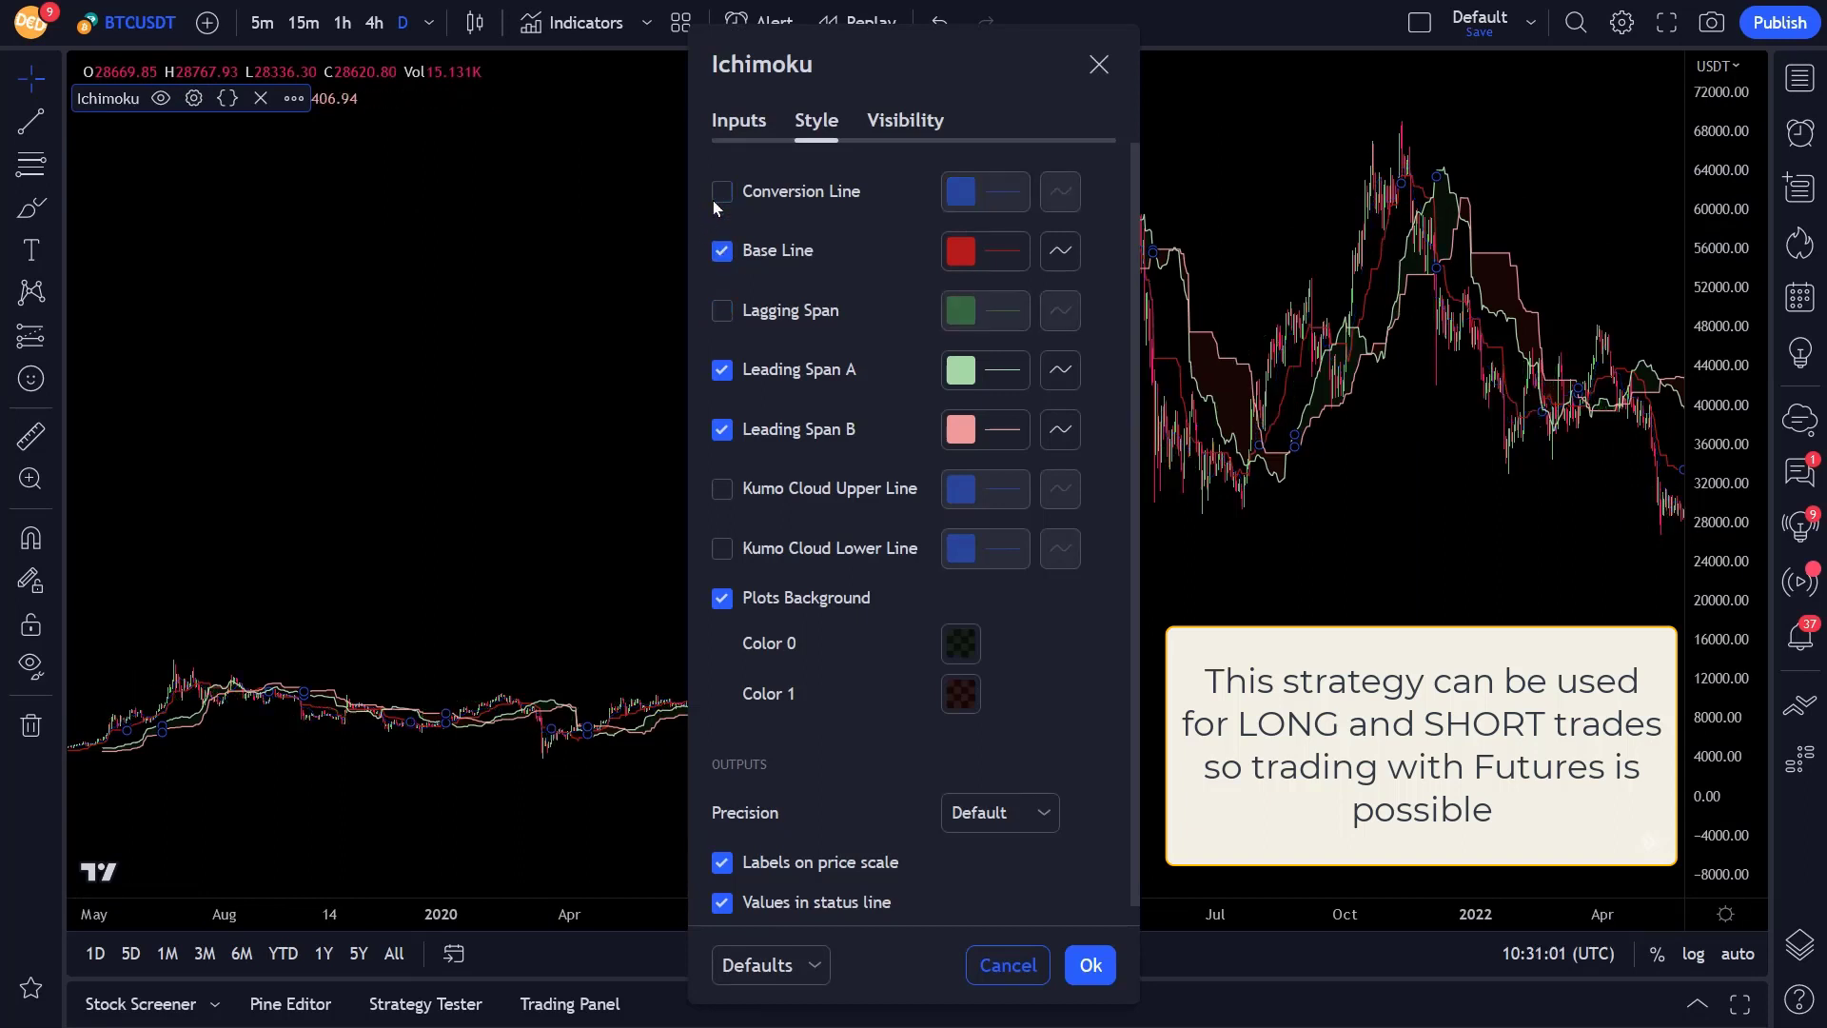
Thicken the Base Line, Leading Span A and Leading Span B lines and apply the style changes
left_click(985, 253)
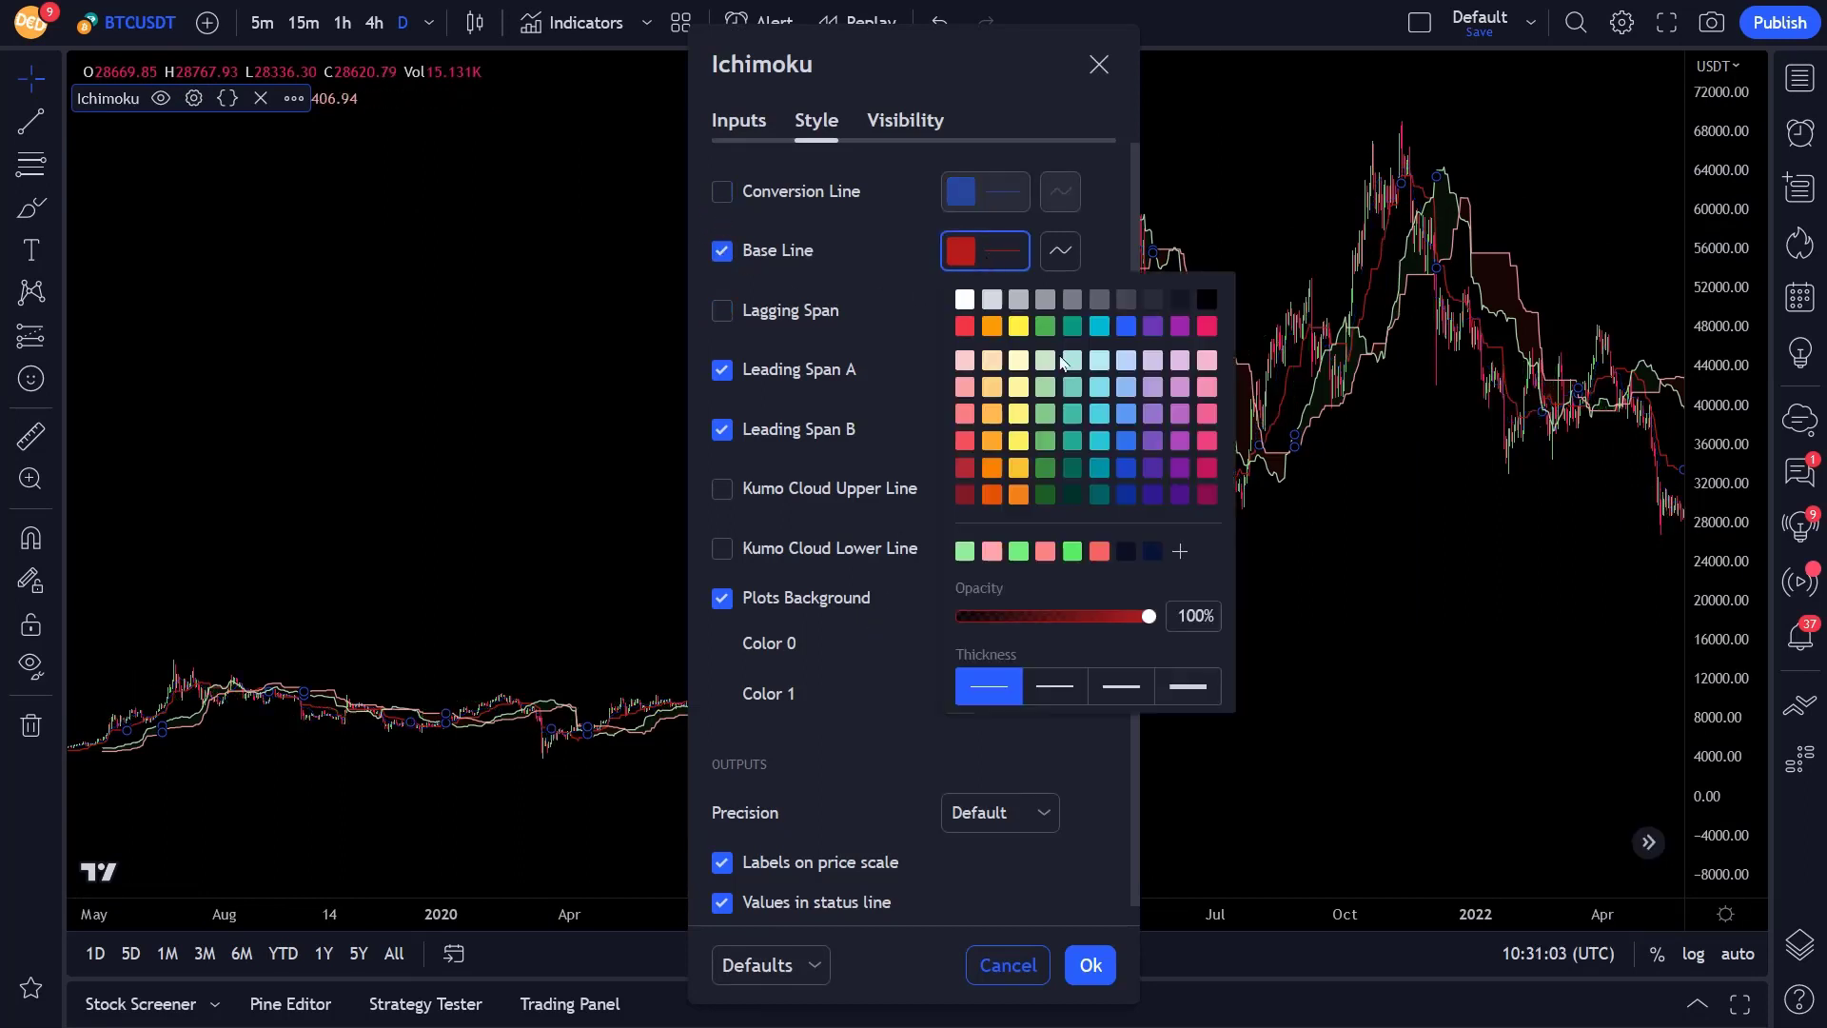
left_click(1120, 693)
left_click(918, 440)
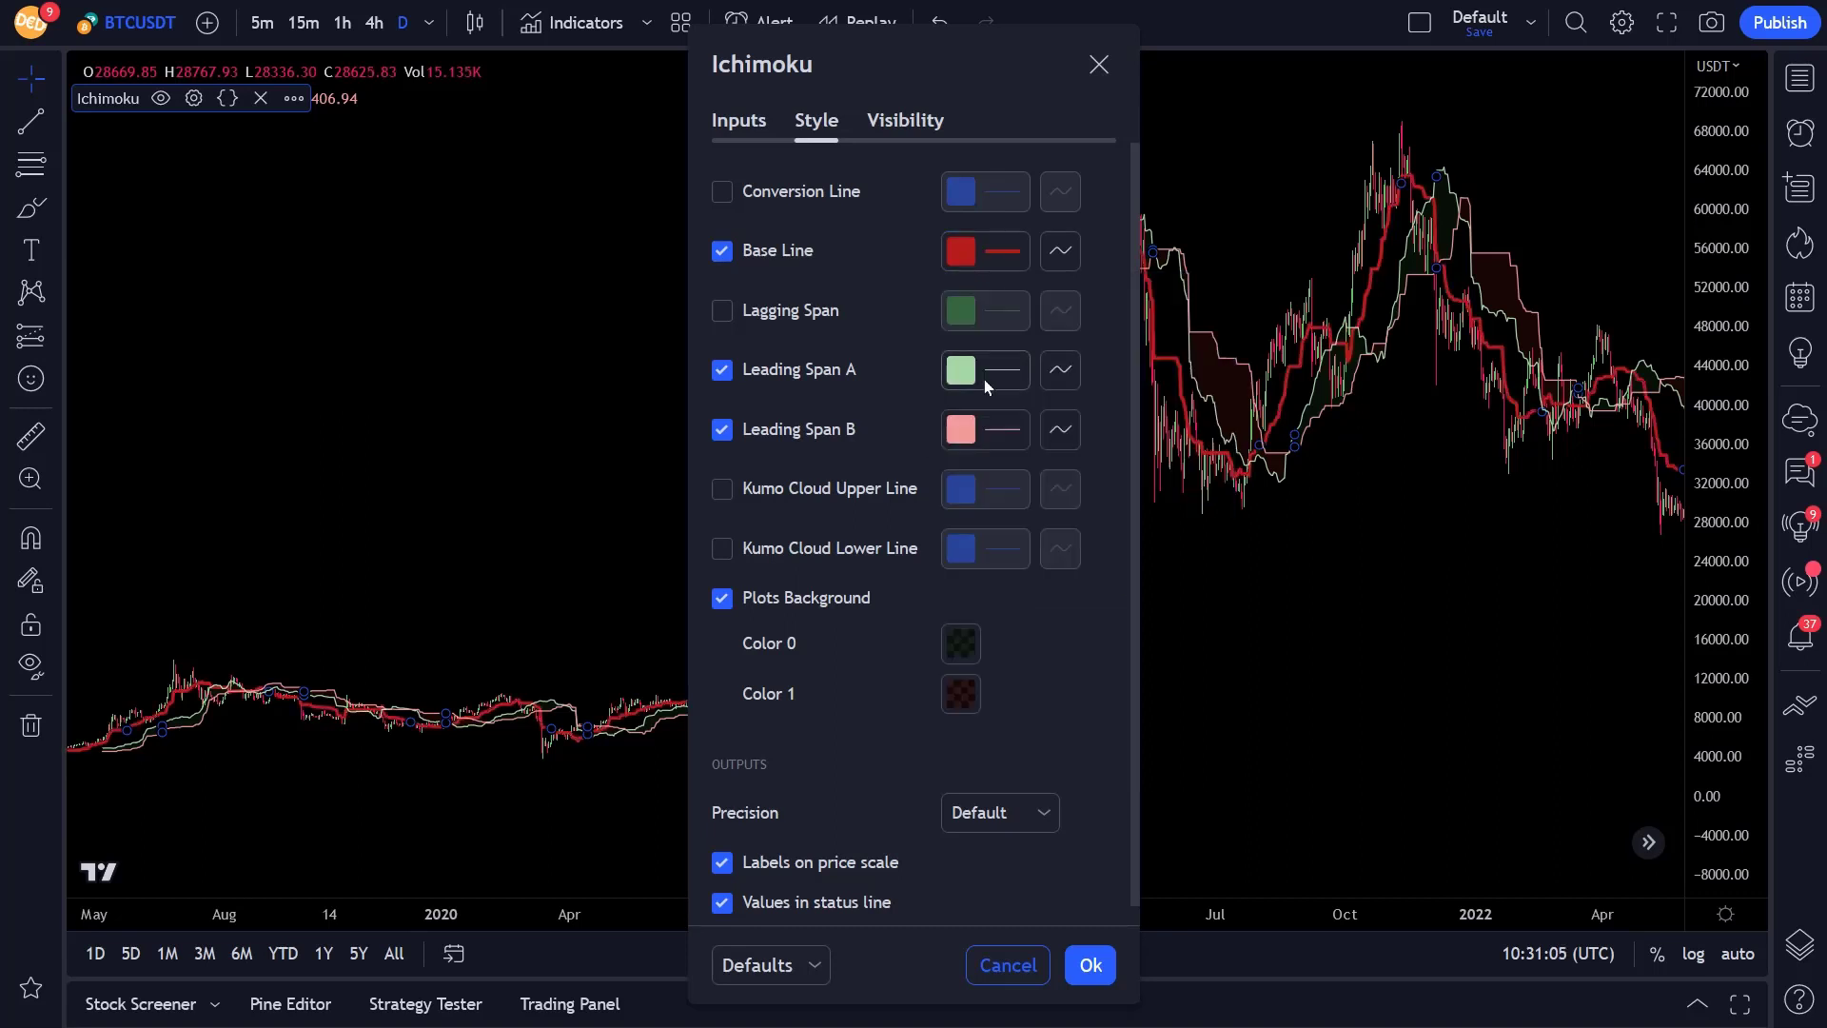
left_click(989, 376)
left_click(1120, 806)
left_click(934, 463)
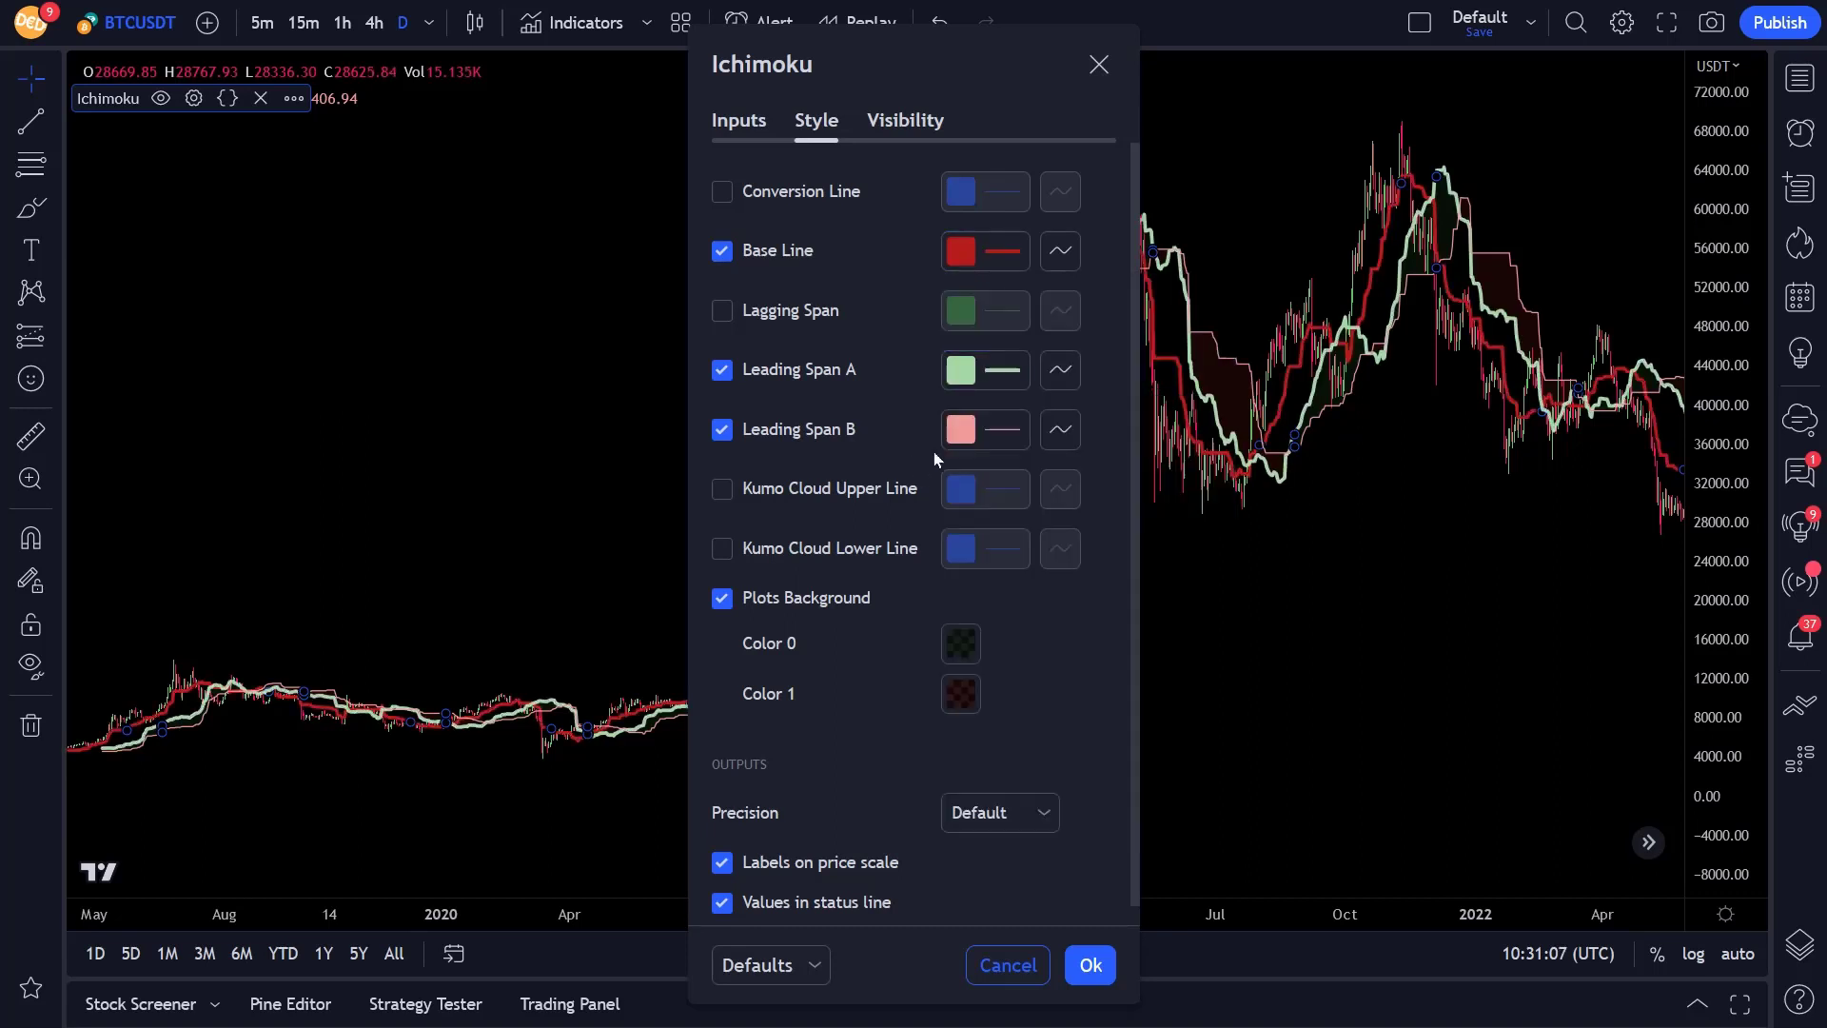
left_click(977, 432)
left_click(1124, 865)
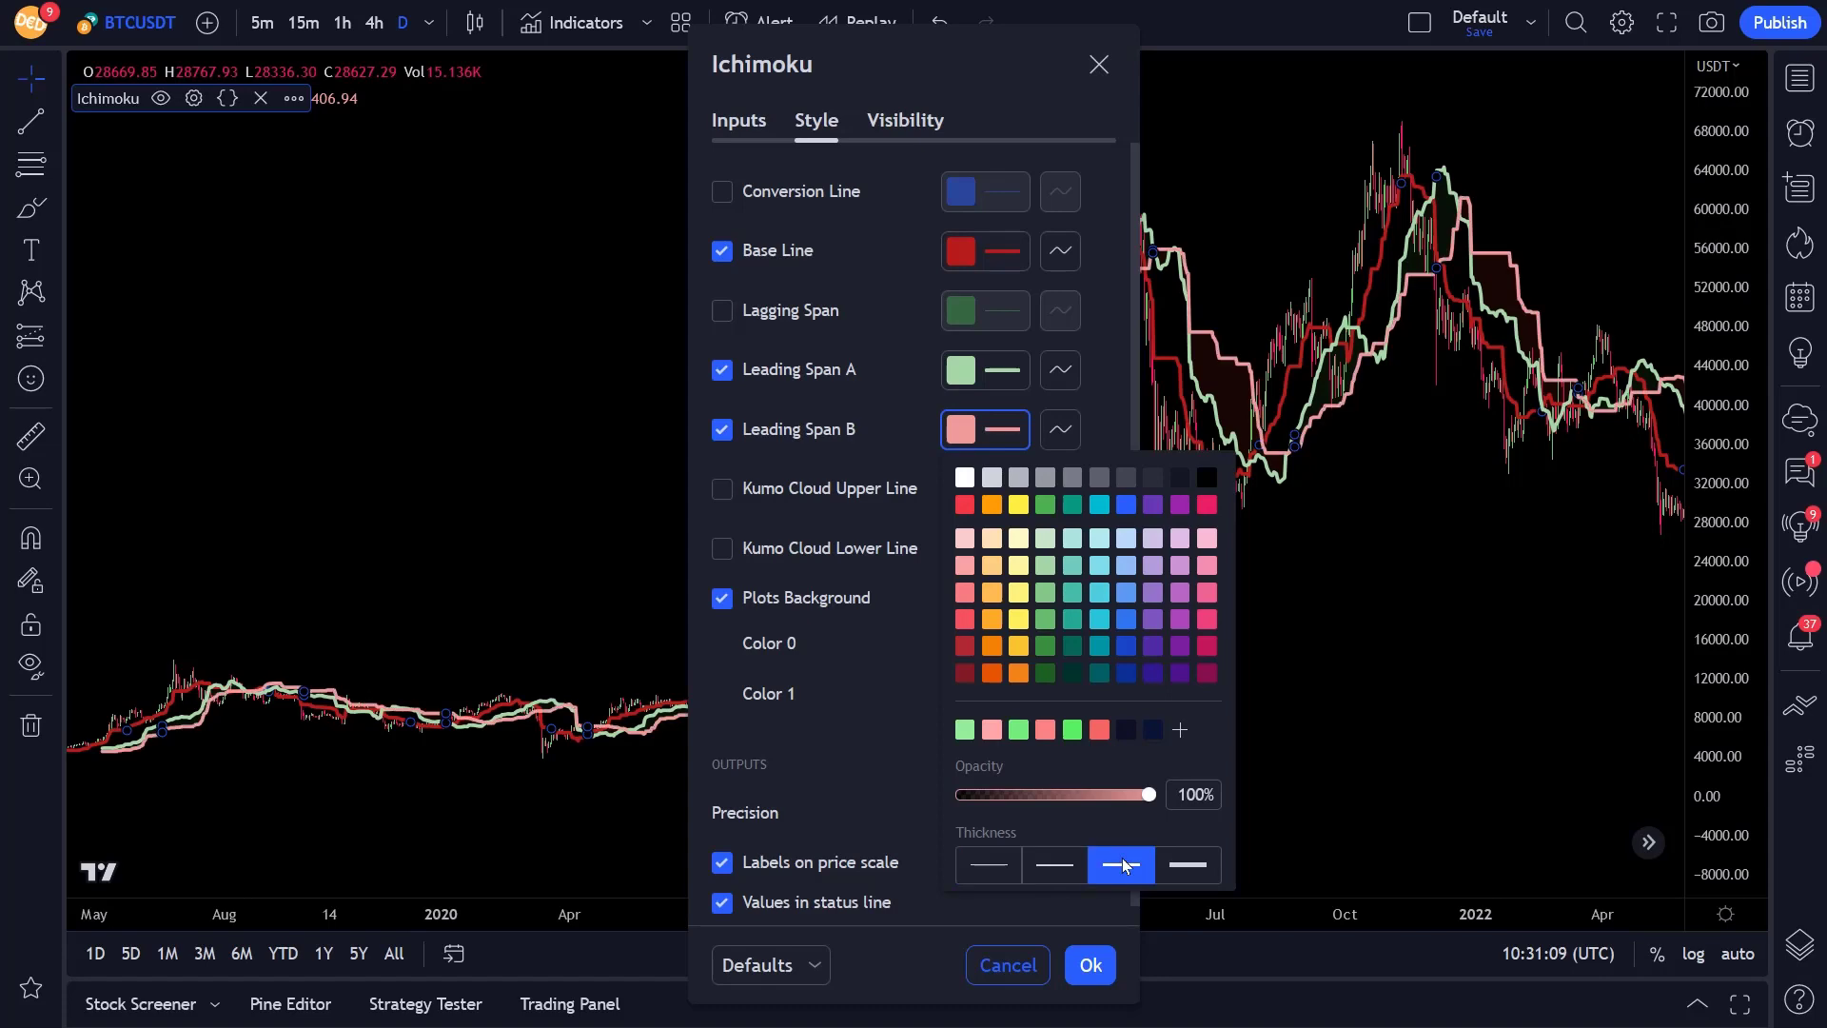
left_click(1089, 965)
left_click(1088, 965)
Zoom and pan the chart, auto-fitting the price scale, until January to December 2021 is shown
left_click_drag(1195, 921, 448, 915)
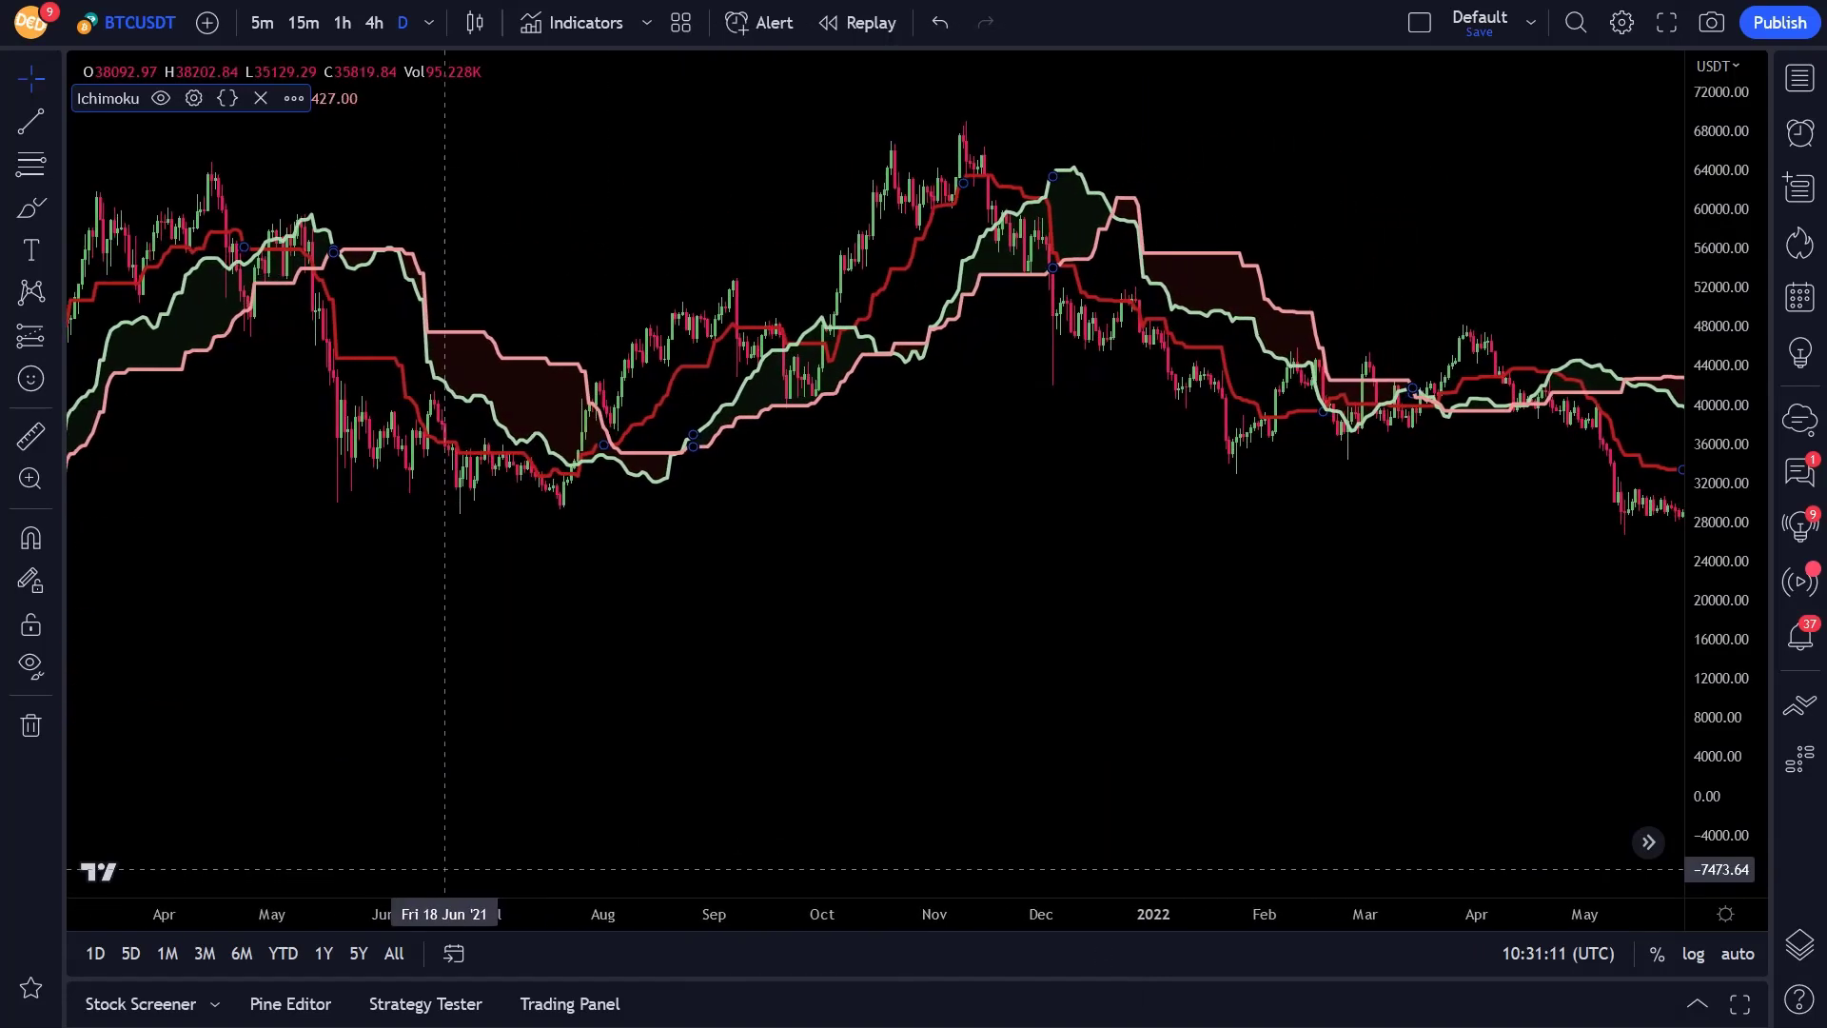
scroll(1713, 770, "up", 3)
mouse_move(1713, 664)
left_mouse_down()
mouse_move(1685, 367)
mouse_move(1610, 115)
mouse_move(1183, 543)
left_mouse_up()
double_click(1730, 343)
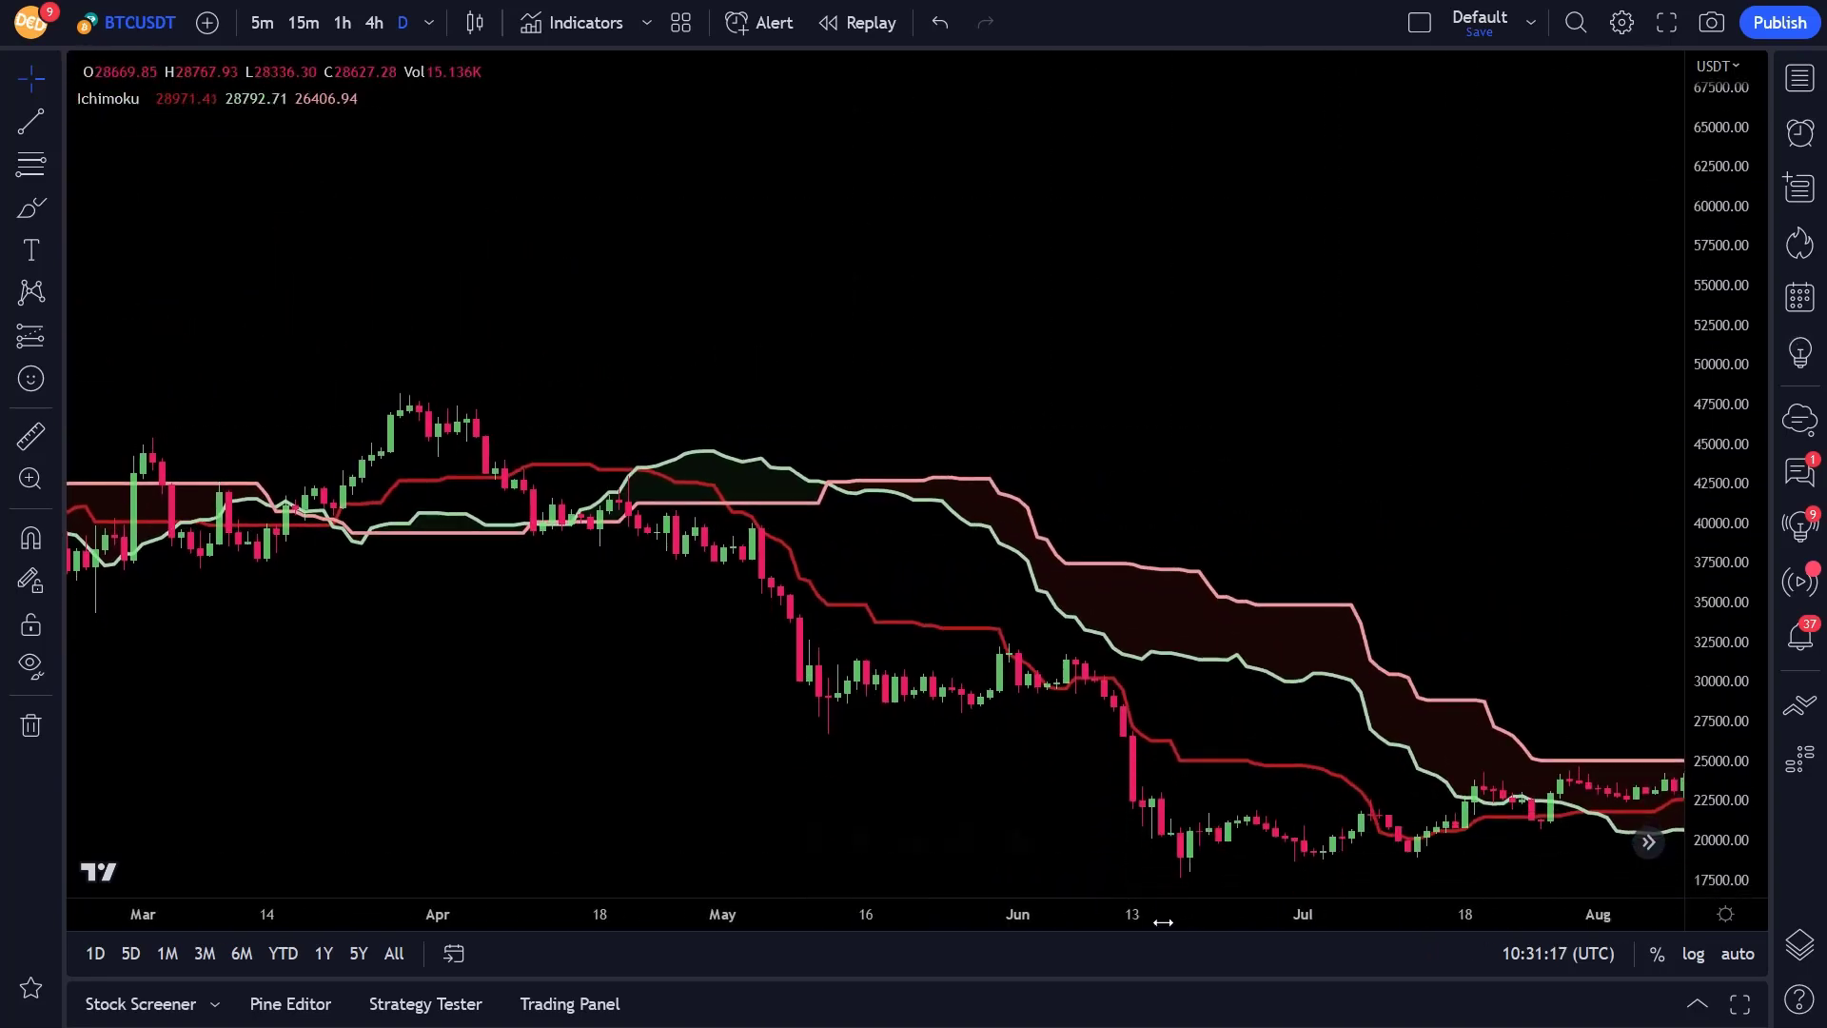
scroll(1346, 697, "down", 5)
scroll(1191, 695, "right", 5)
scroll(1257, 628, "left", 12)
scroll(1233, 619, "left", 3)
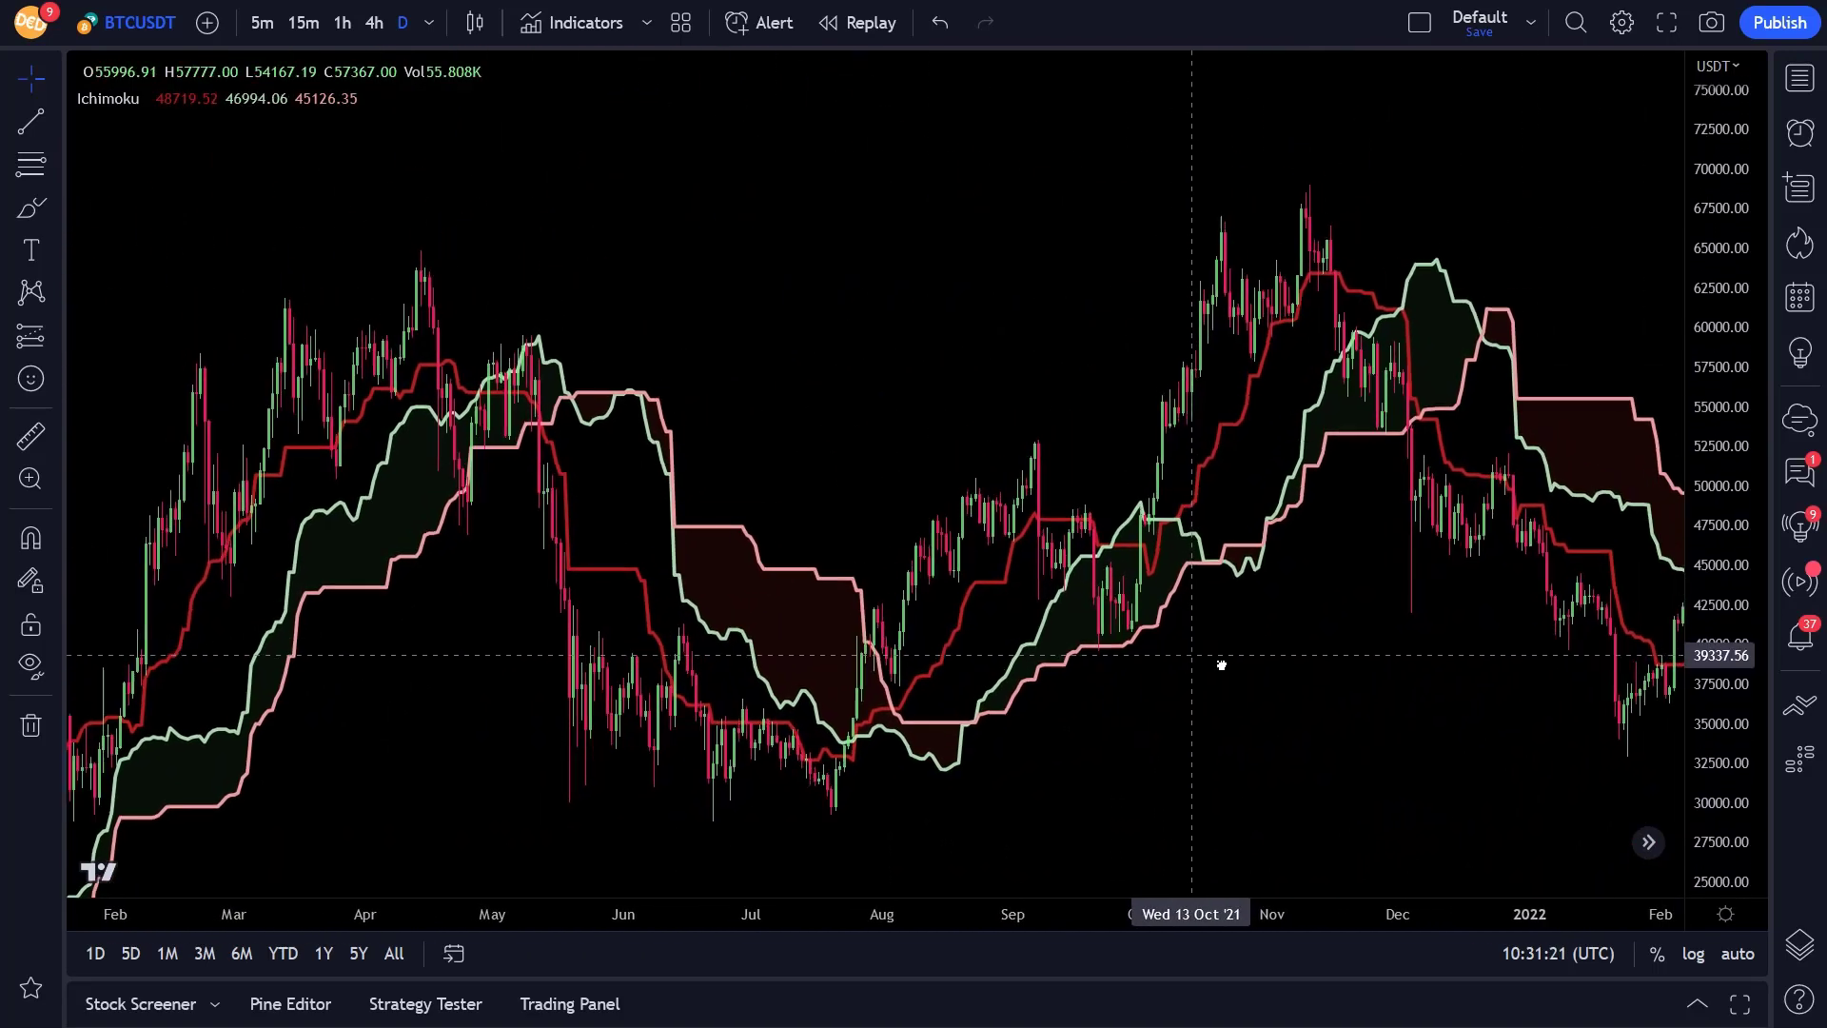
scroll(1280, 641, "left", 2)
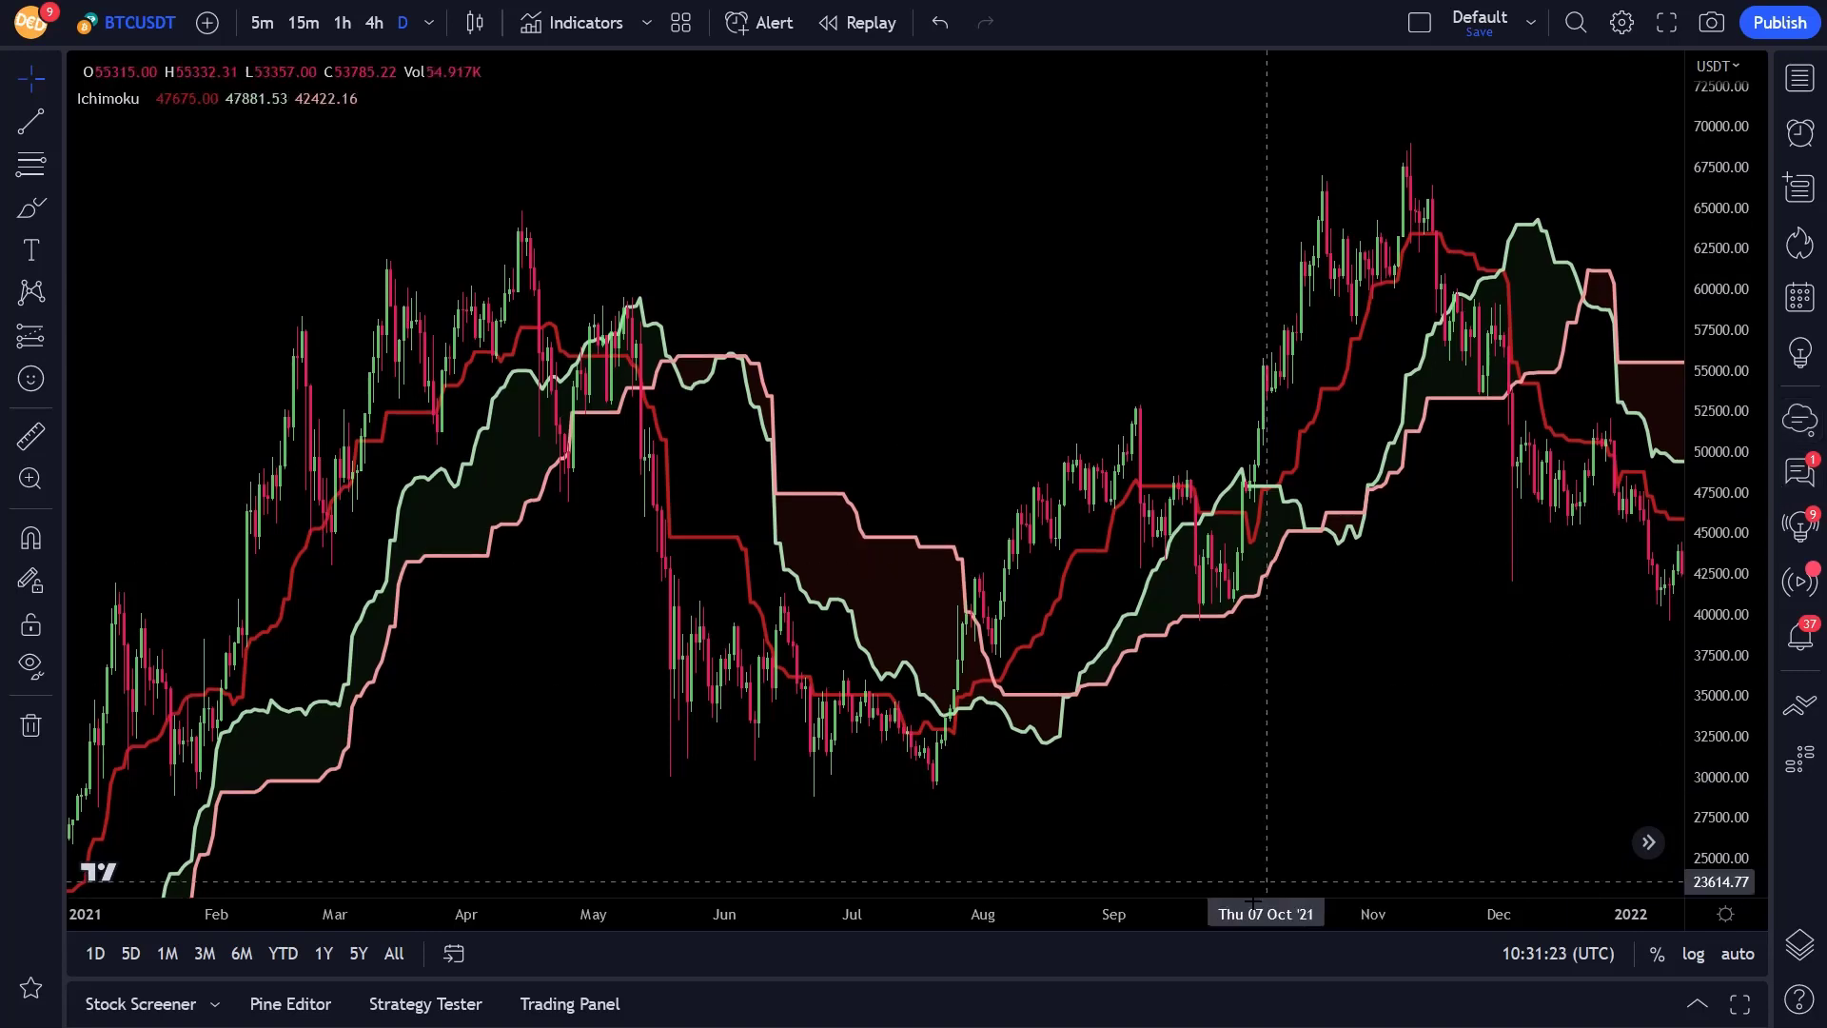
mouse_move(1245, 915)
left_mouse_down()
mouse_move(1223, 922)
mouse_move(1321, 921)
mouse_move(1224, 920)
left_mouse_up()
left_click_drag(1196, 693, 1308, 624)
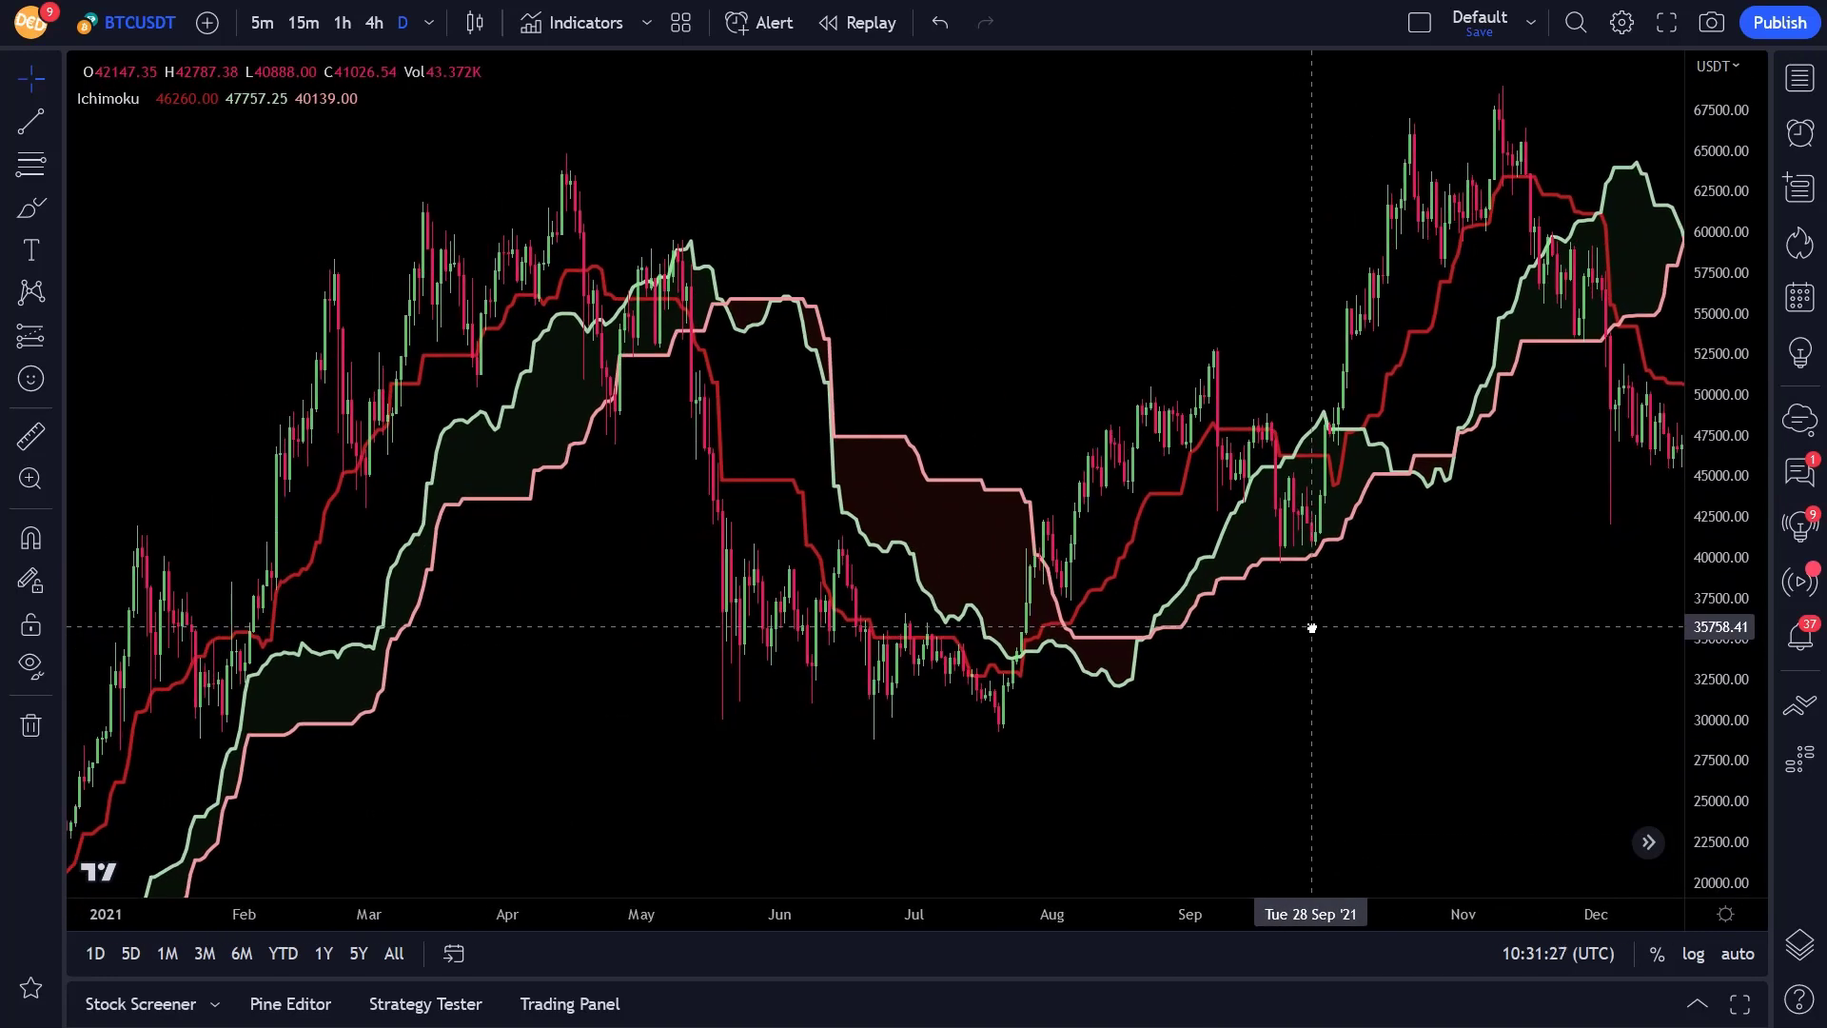
mouse_move(860, 911)
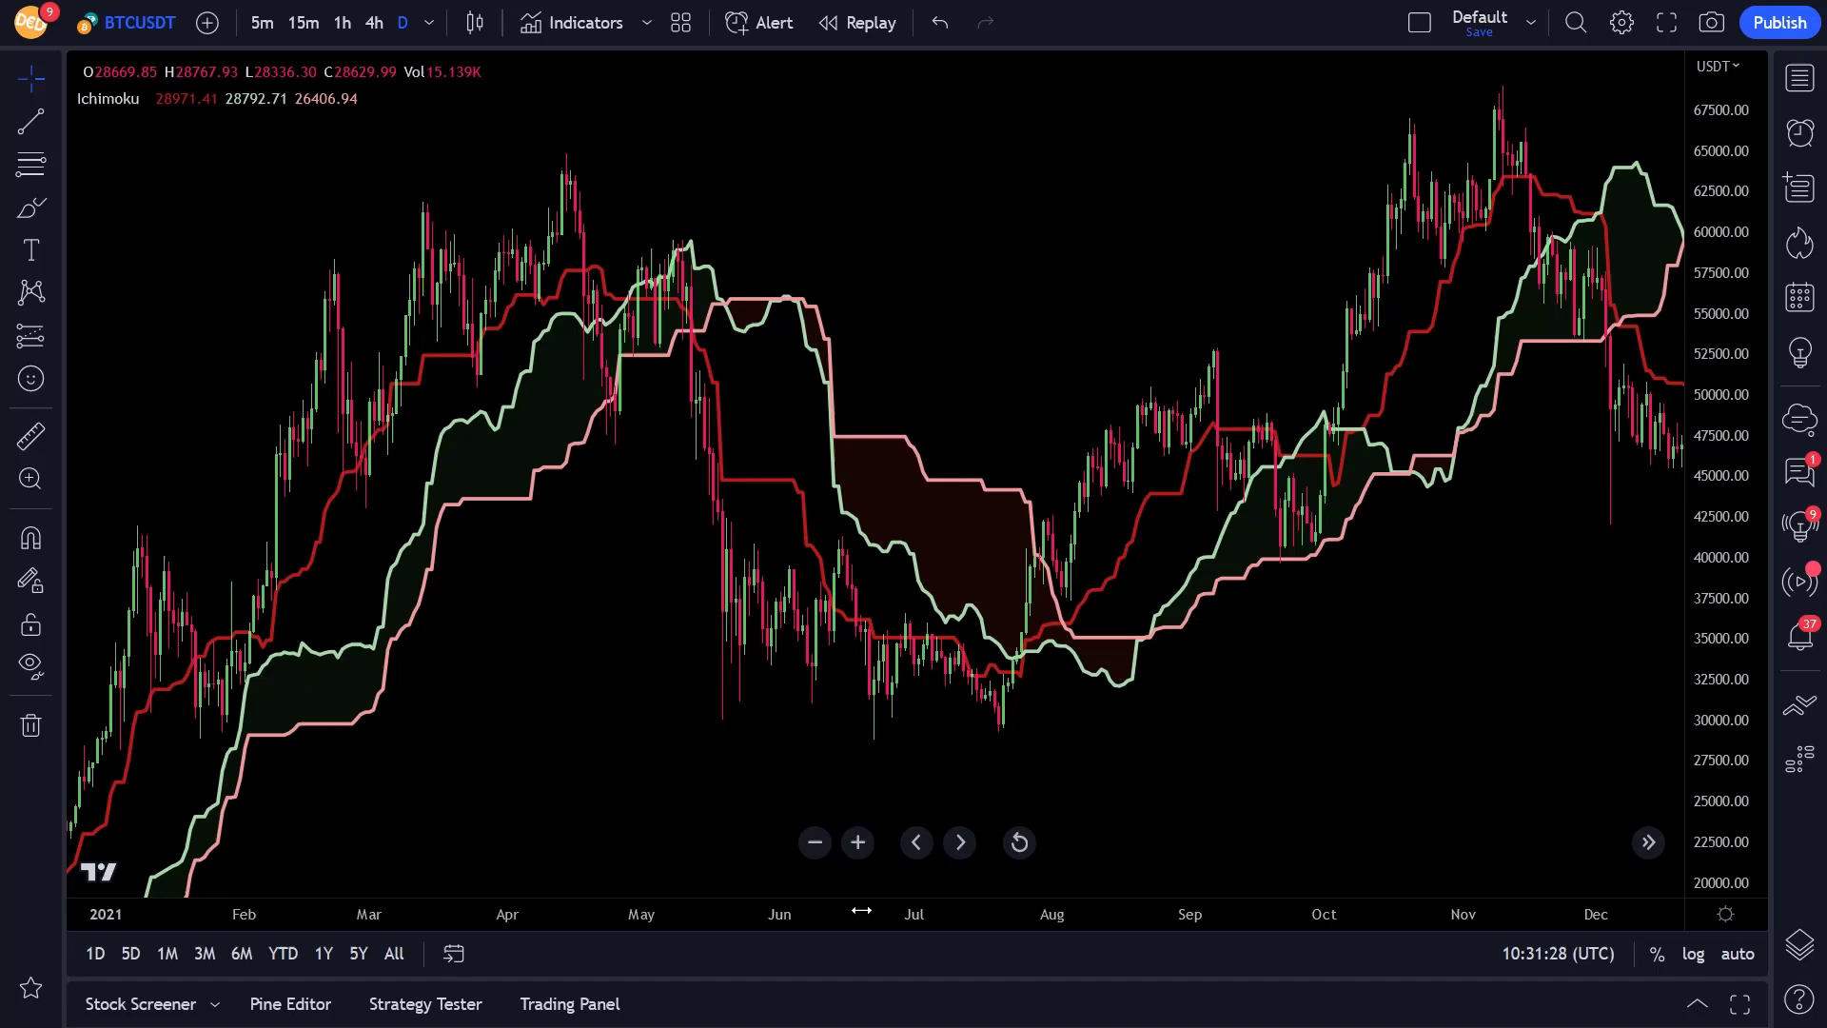
scroll(860, 910, "down", 2)
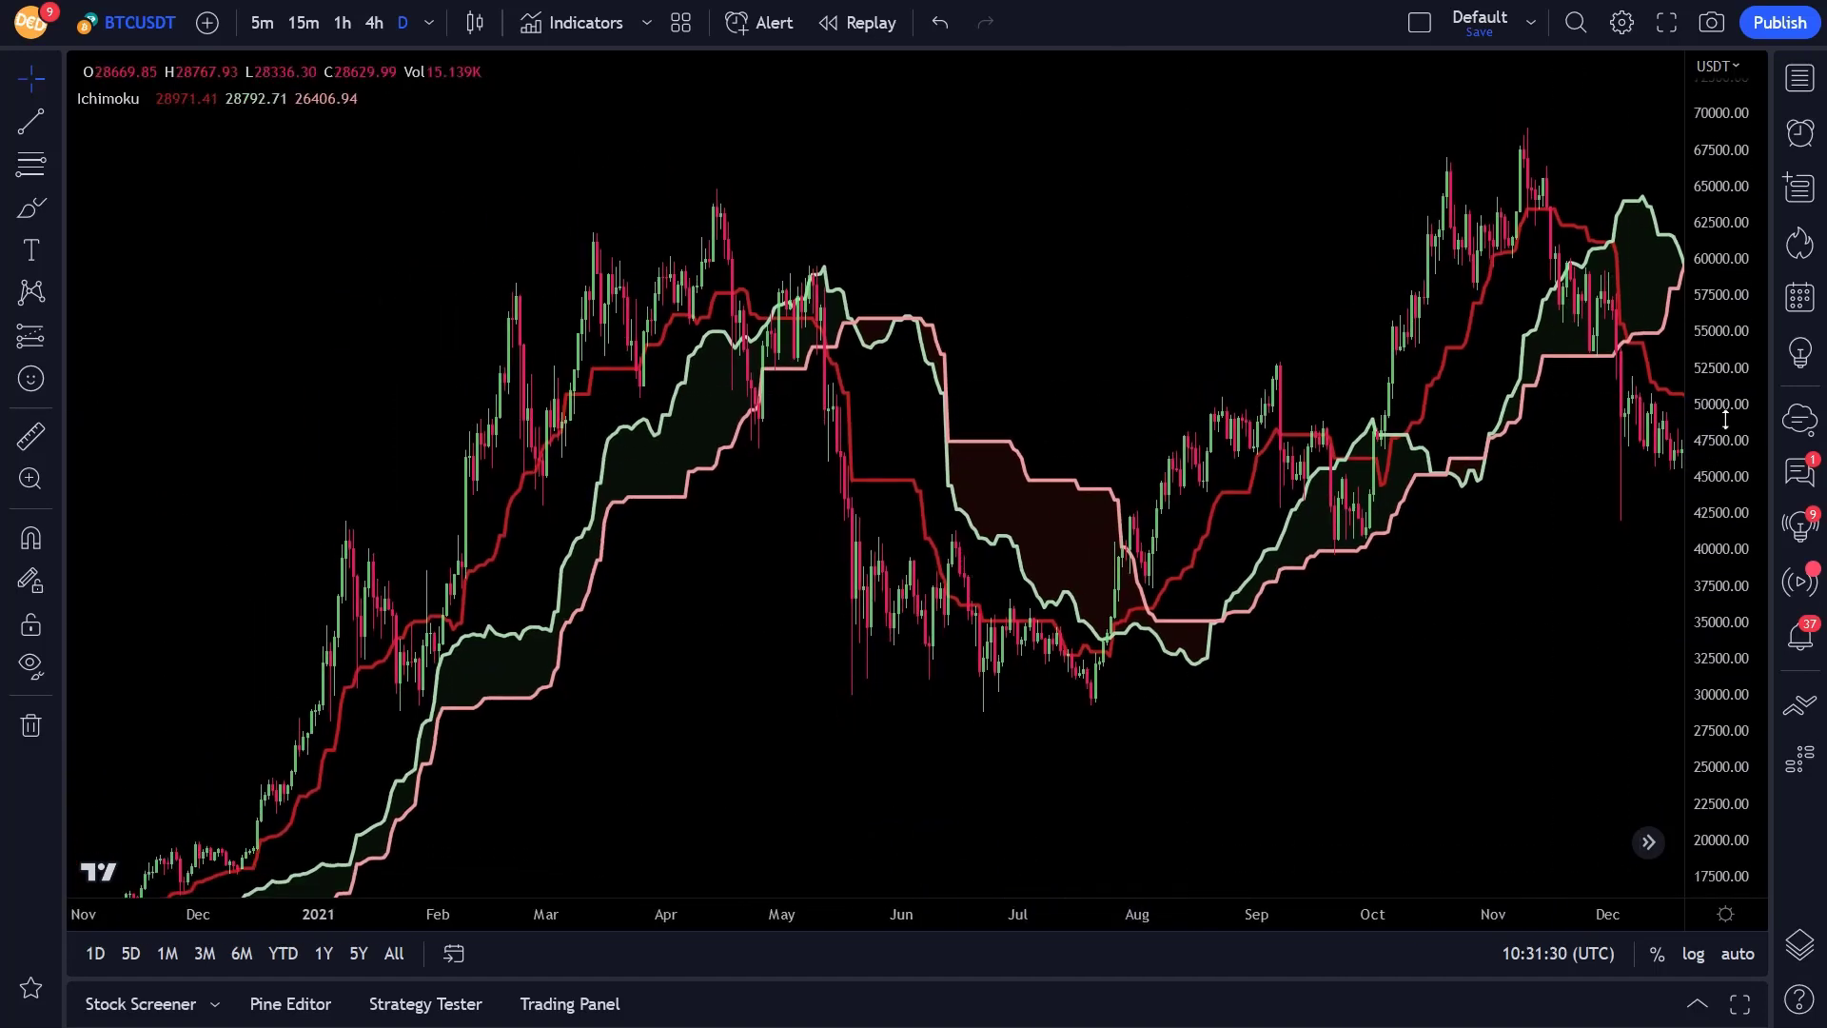
Drag the chart to bring the late-2020 price data into view
left_click_drag(1053, 739, 1135, 705)
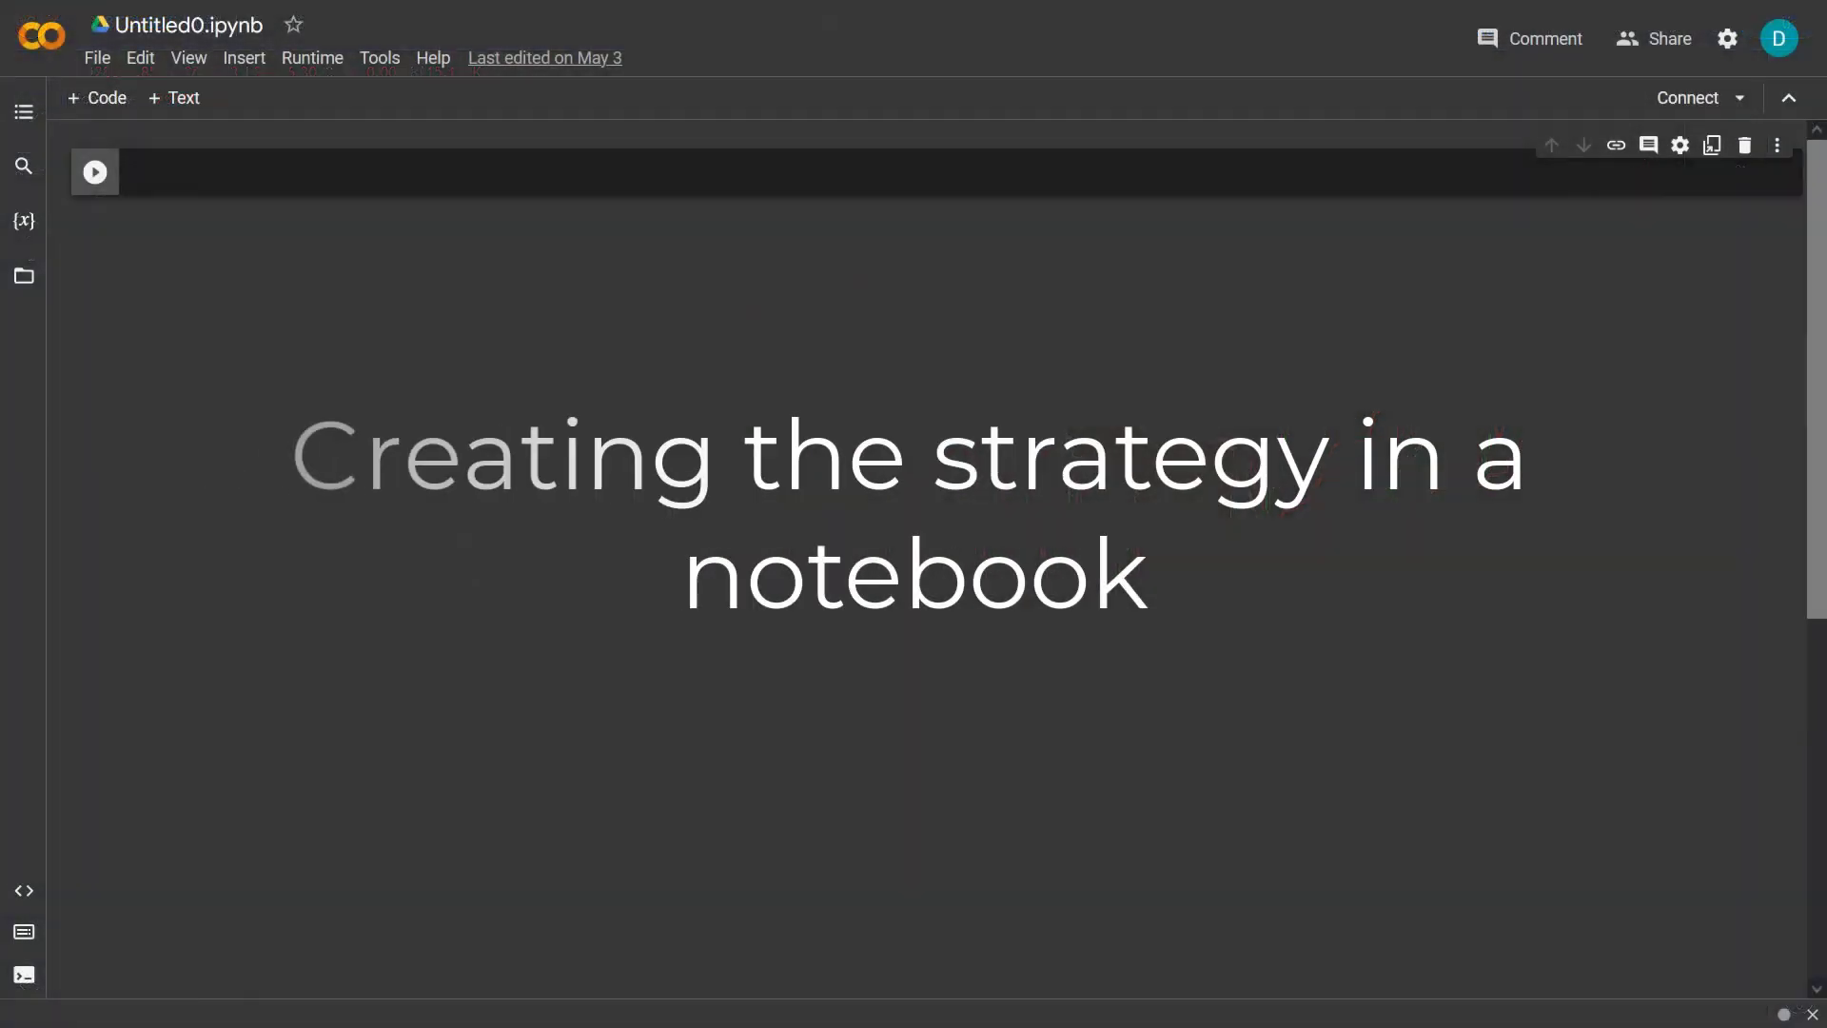
Rename the notebook 'Kijun Cross strategy notebook' and run a first cell importing pandas, DataFrame and numpy
left_click(157, 26)
type("Kijun Cross strategy notebook")
left_click(235, 171)
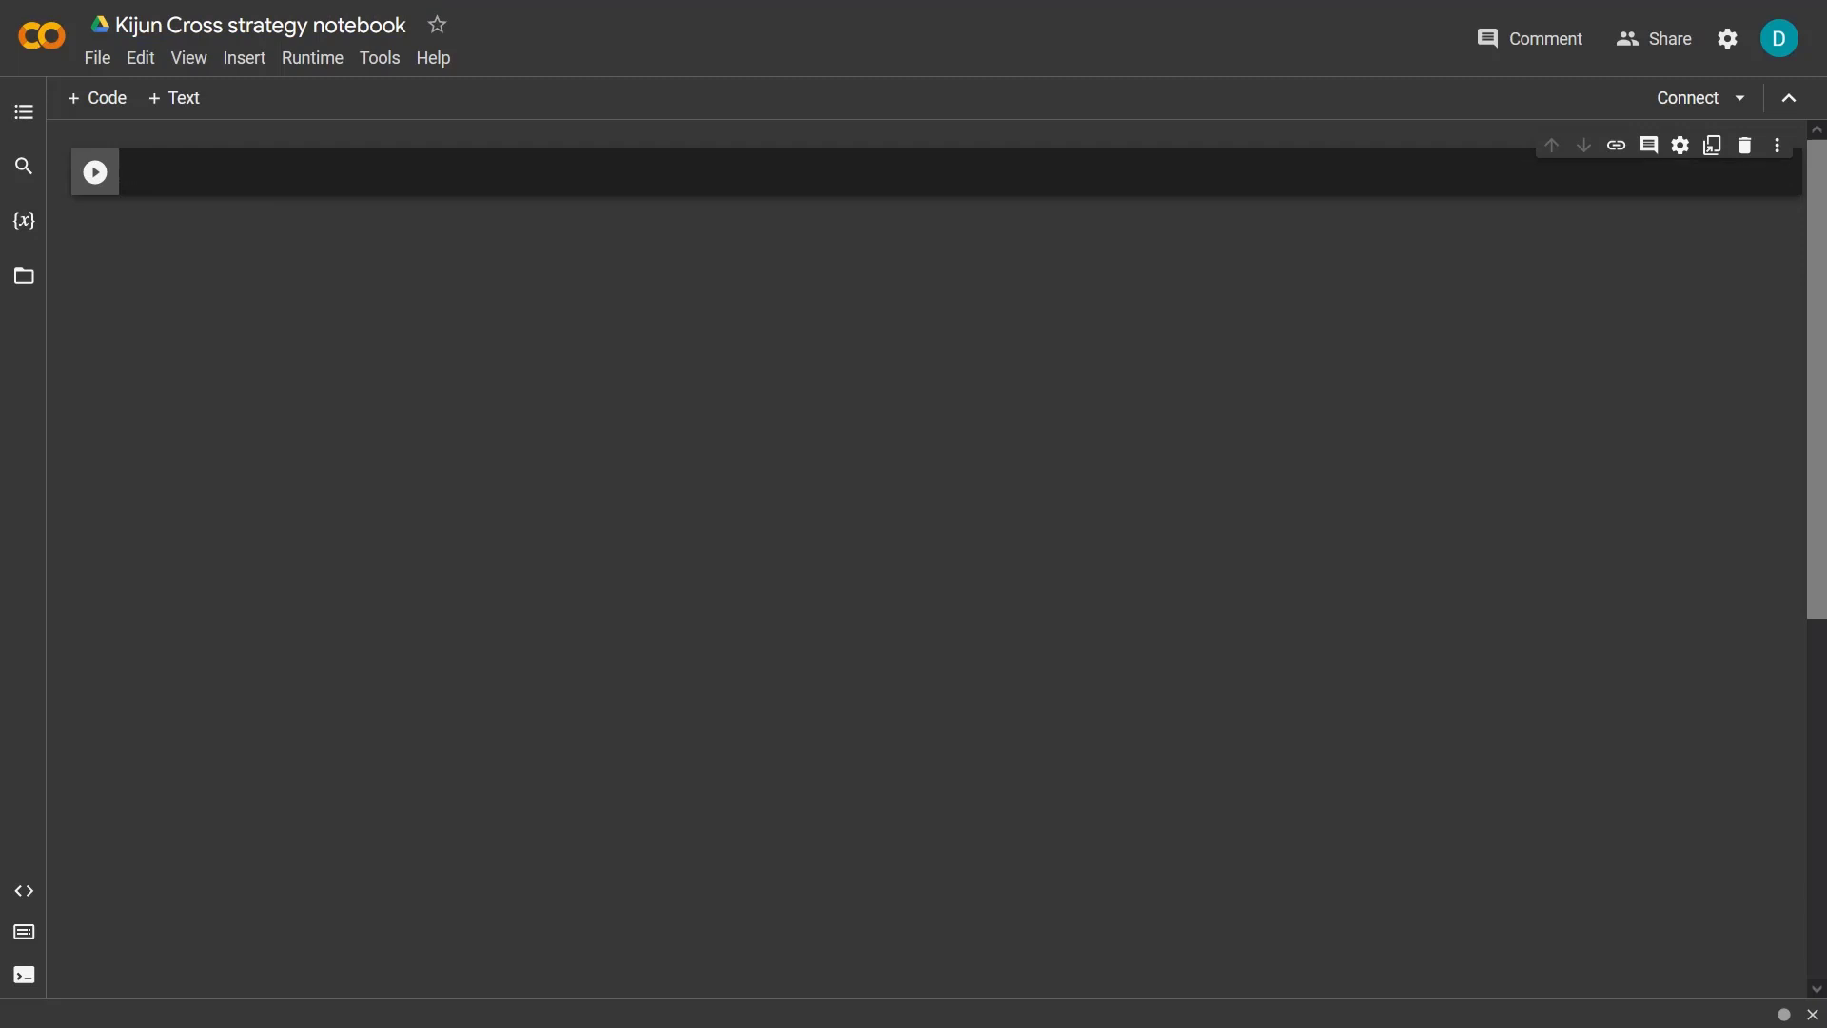
left_click(1470, 166)
type("# Loading the modules first")
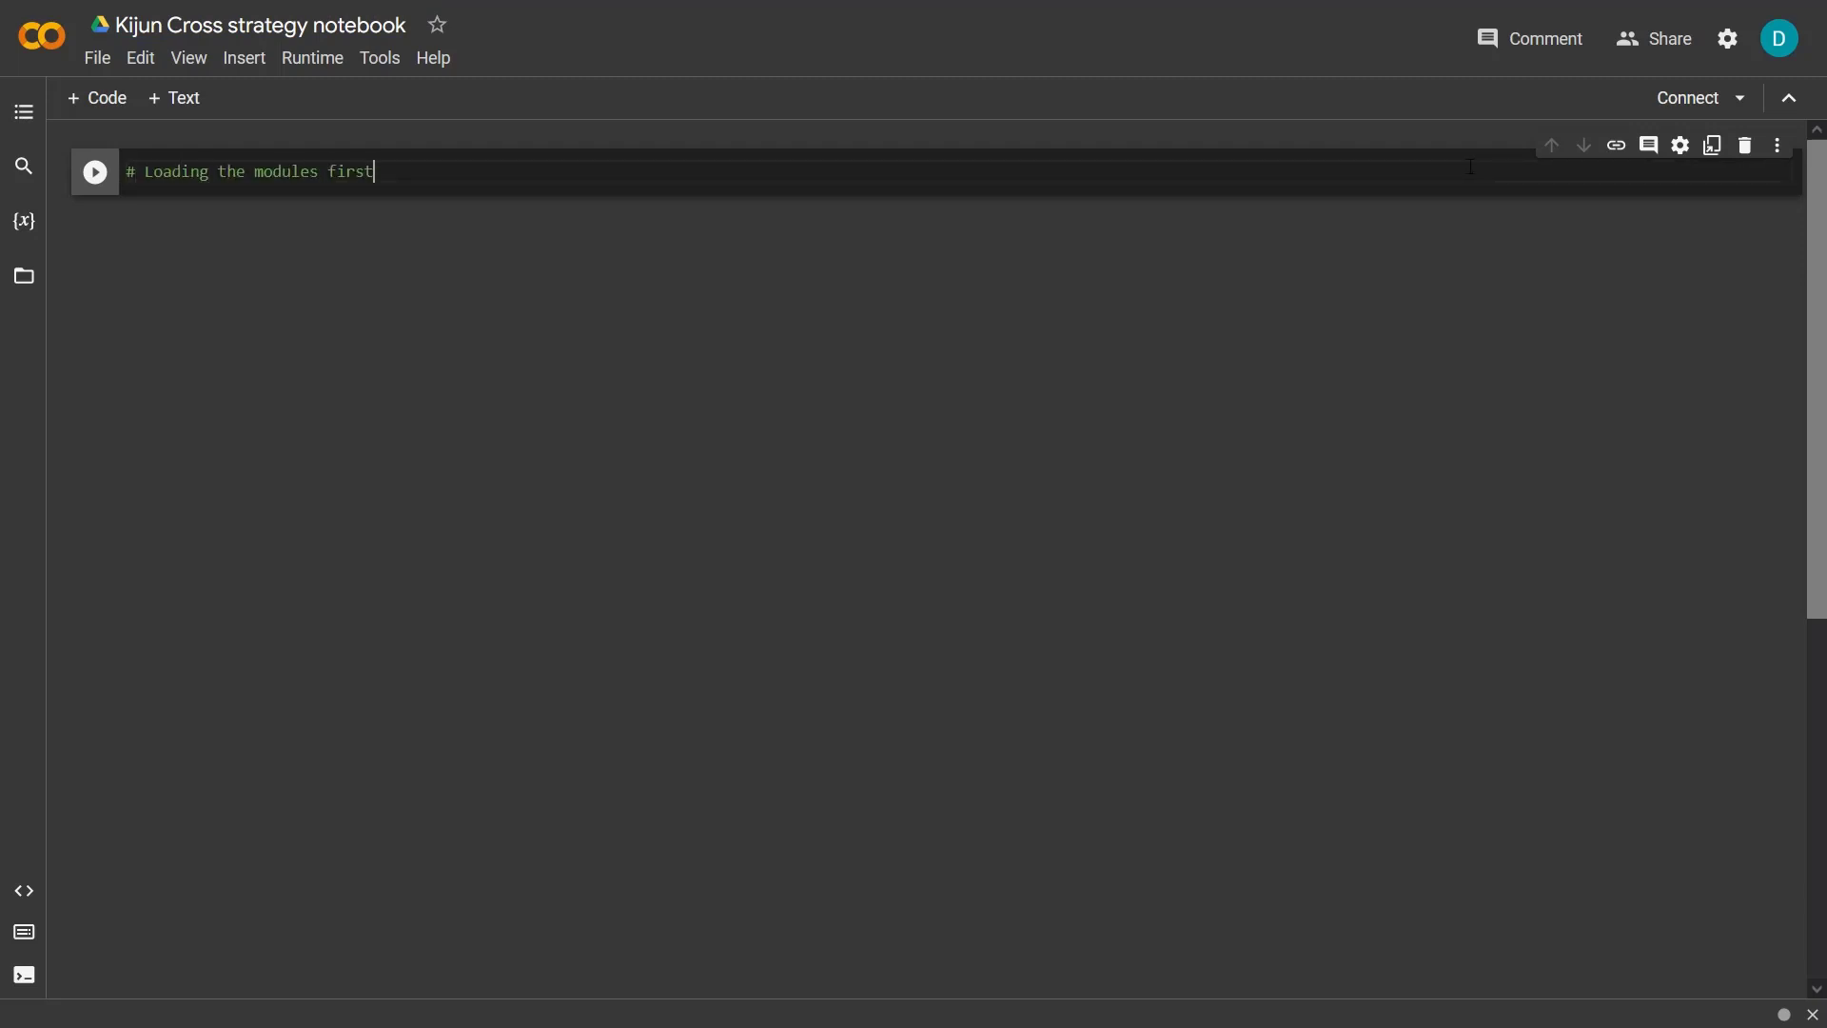
key("Return")
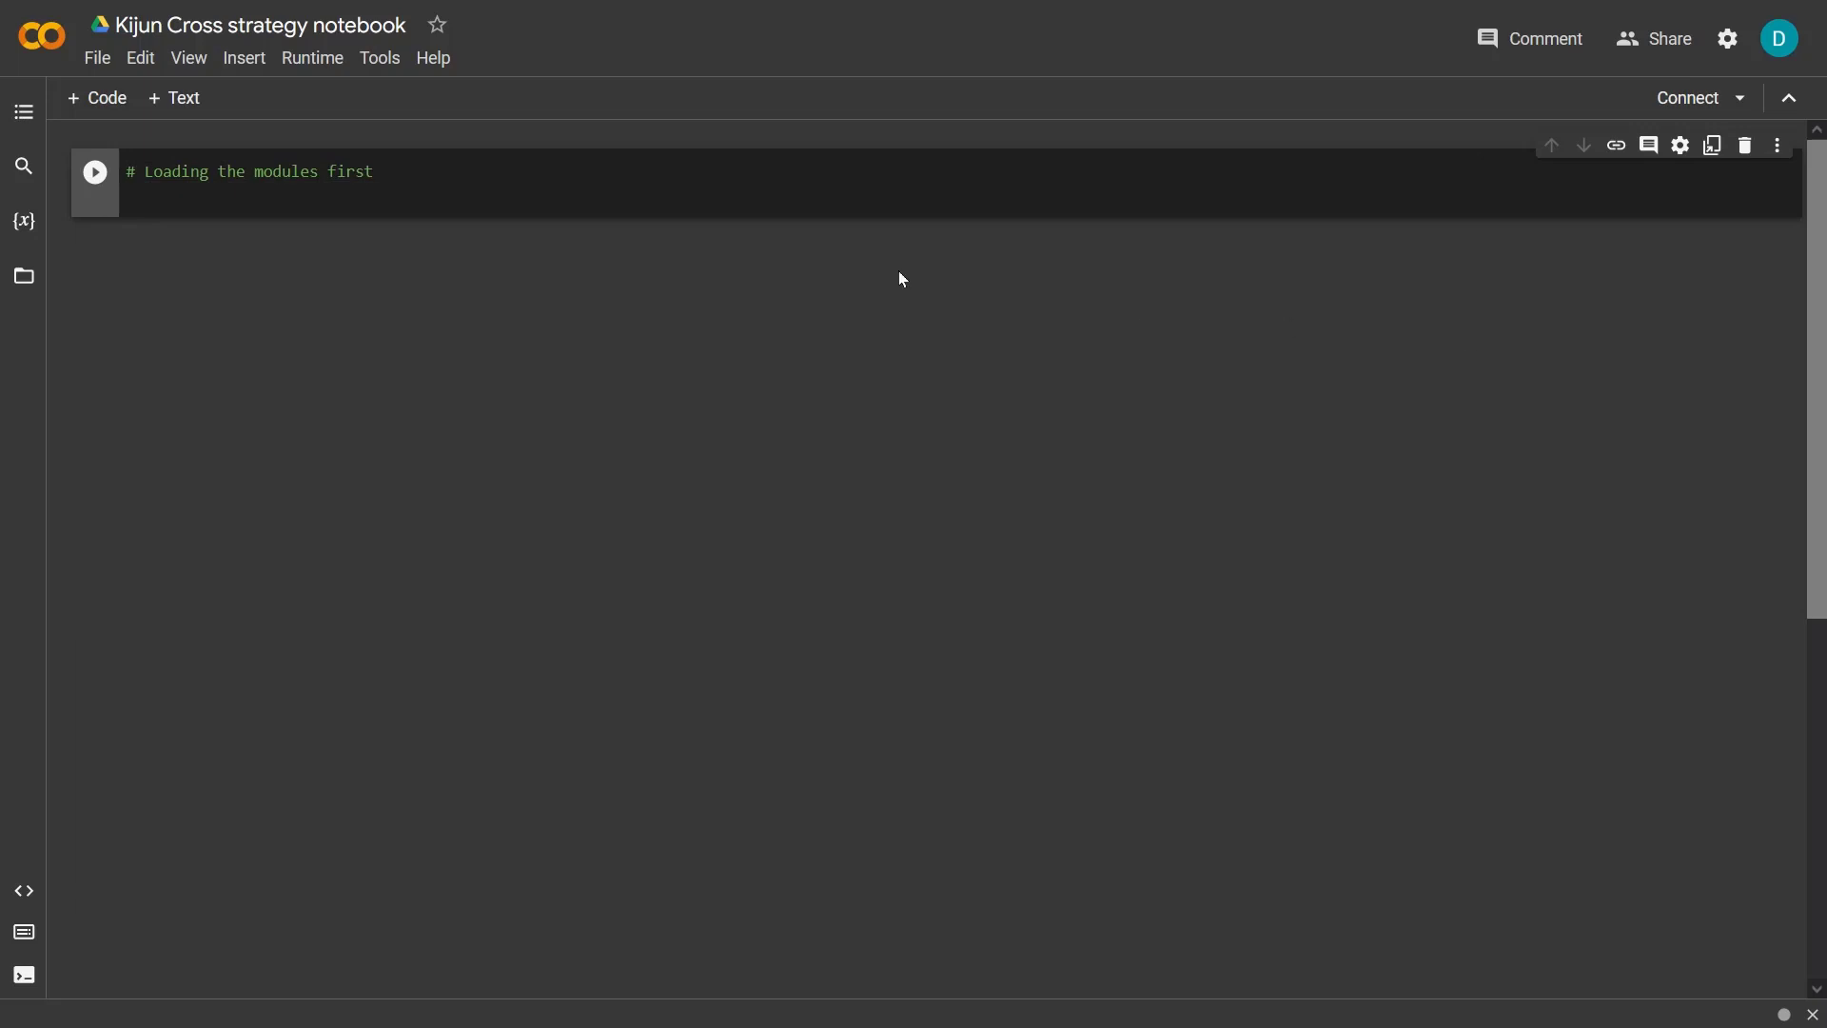
type("import pandas as pd from pandas import DataFrame import numpy as np")
key("shift+Return")
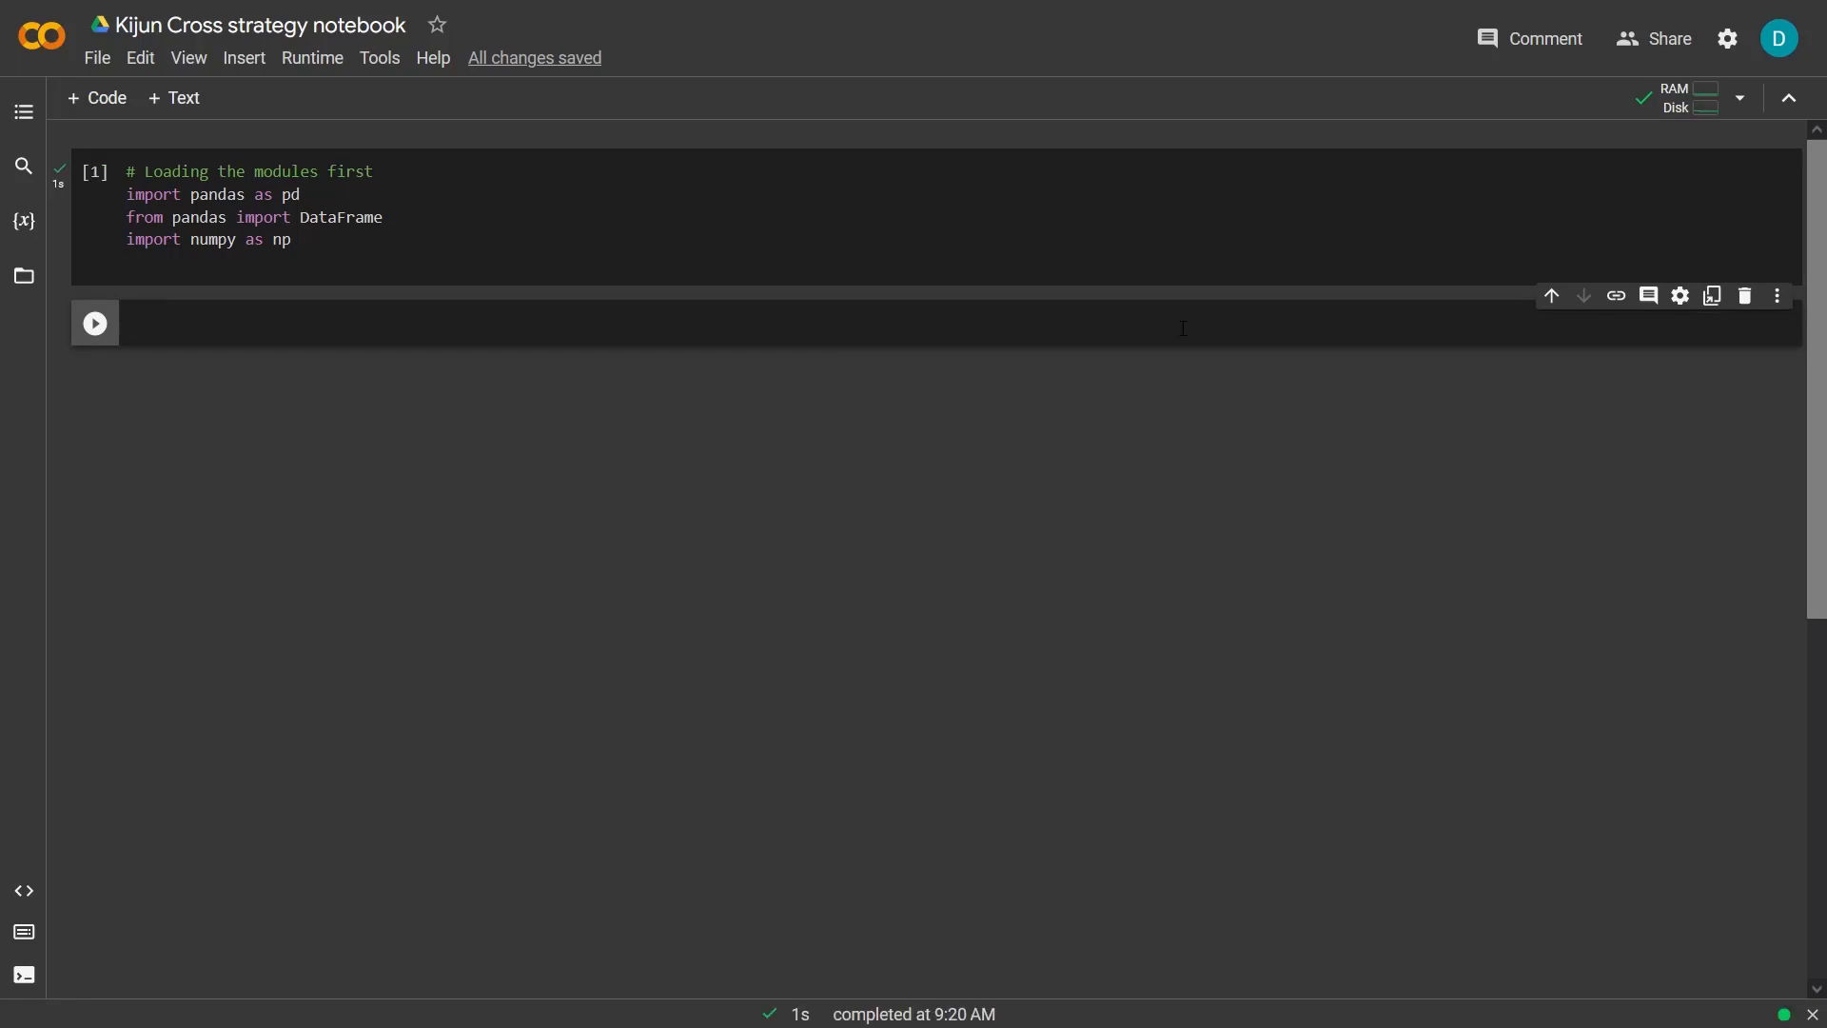
Run a files.upload() cell and upload BTC_USDT-1d.json into the session
type("from google.colab import files uploads = files.upload()")
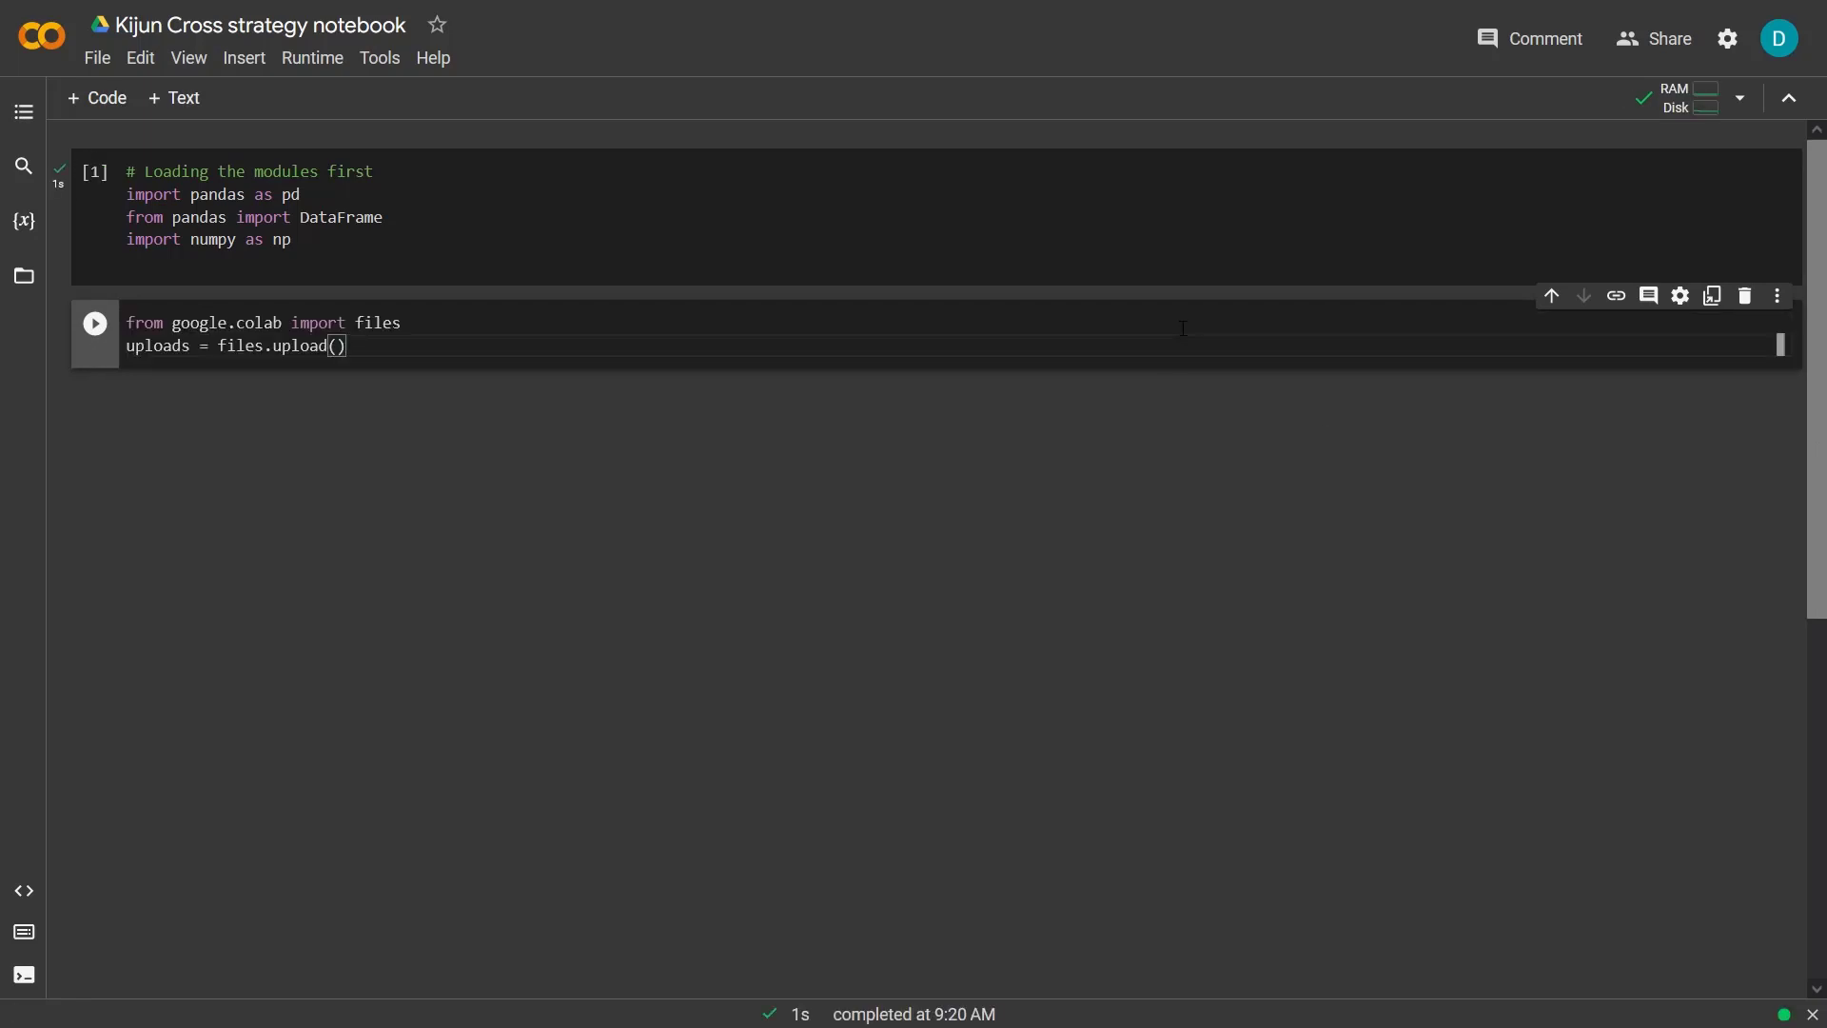
key("shift+Return")
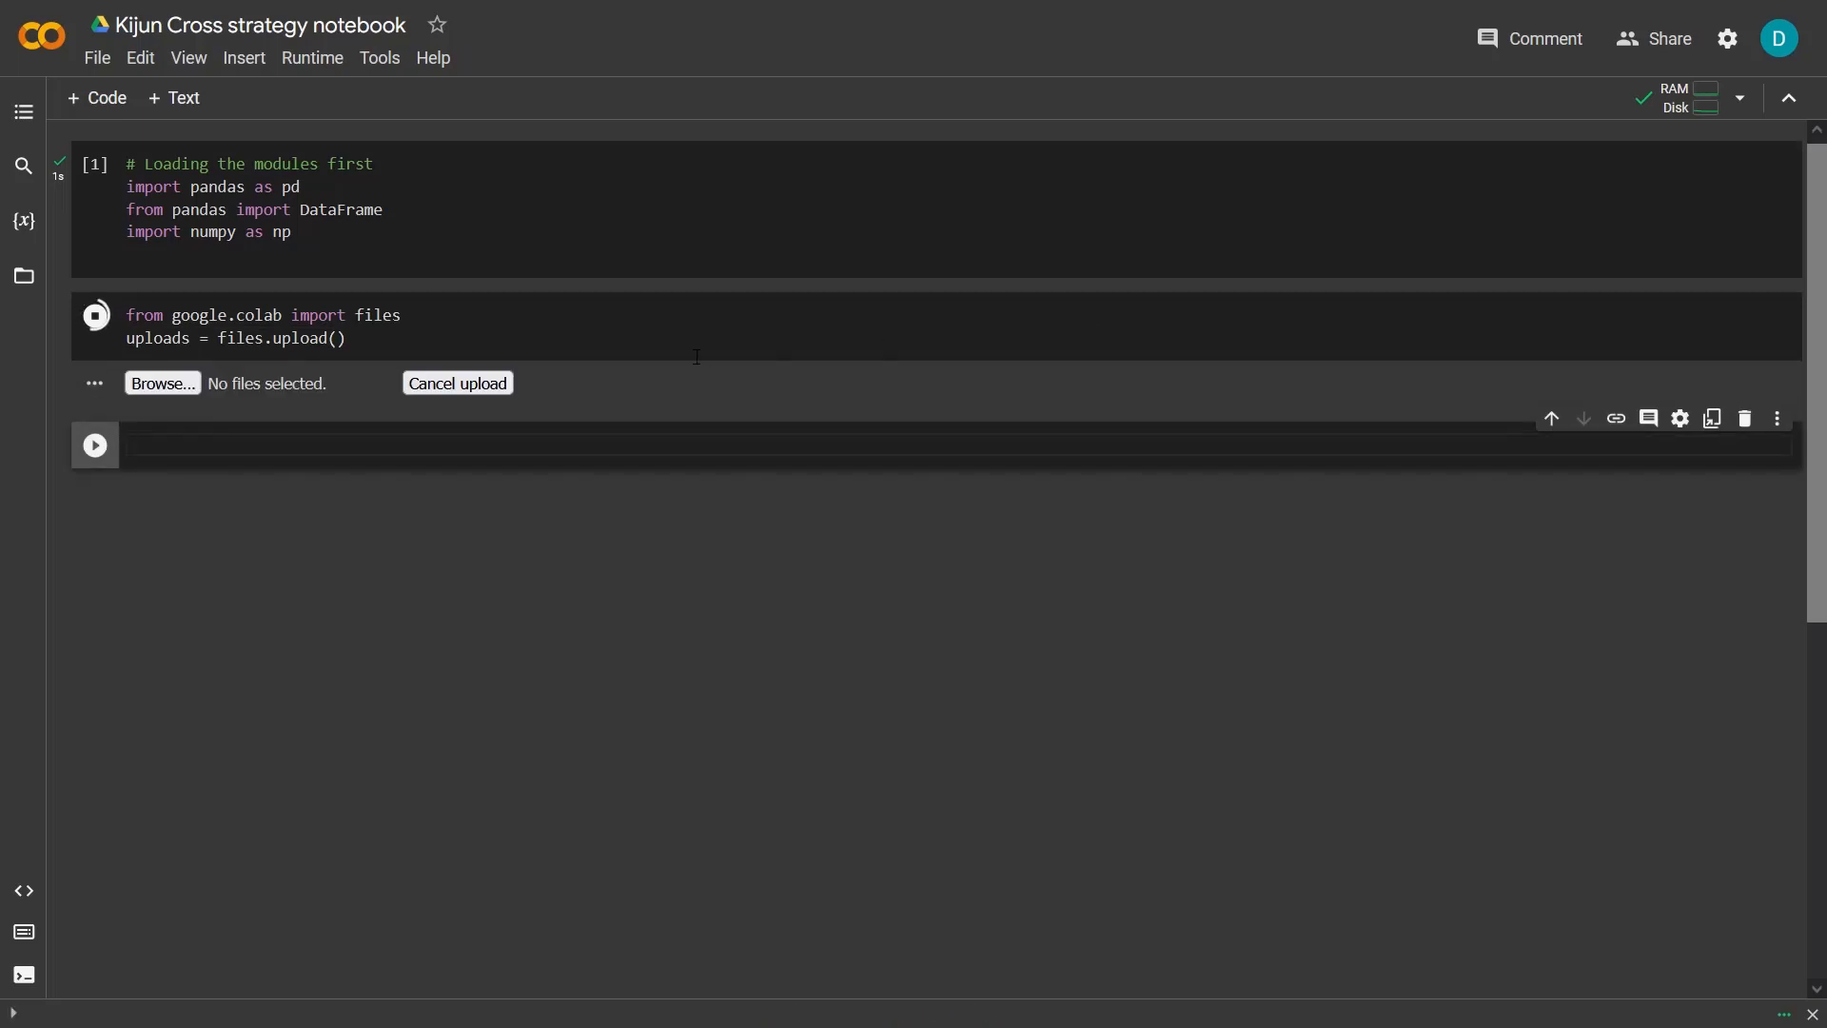
left_click(161, 382)
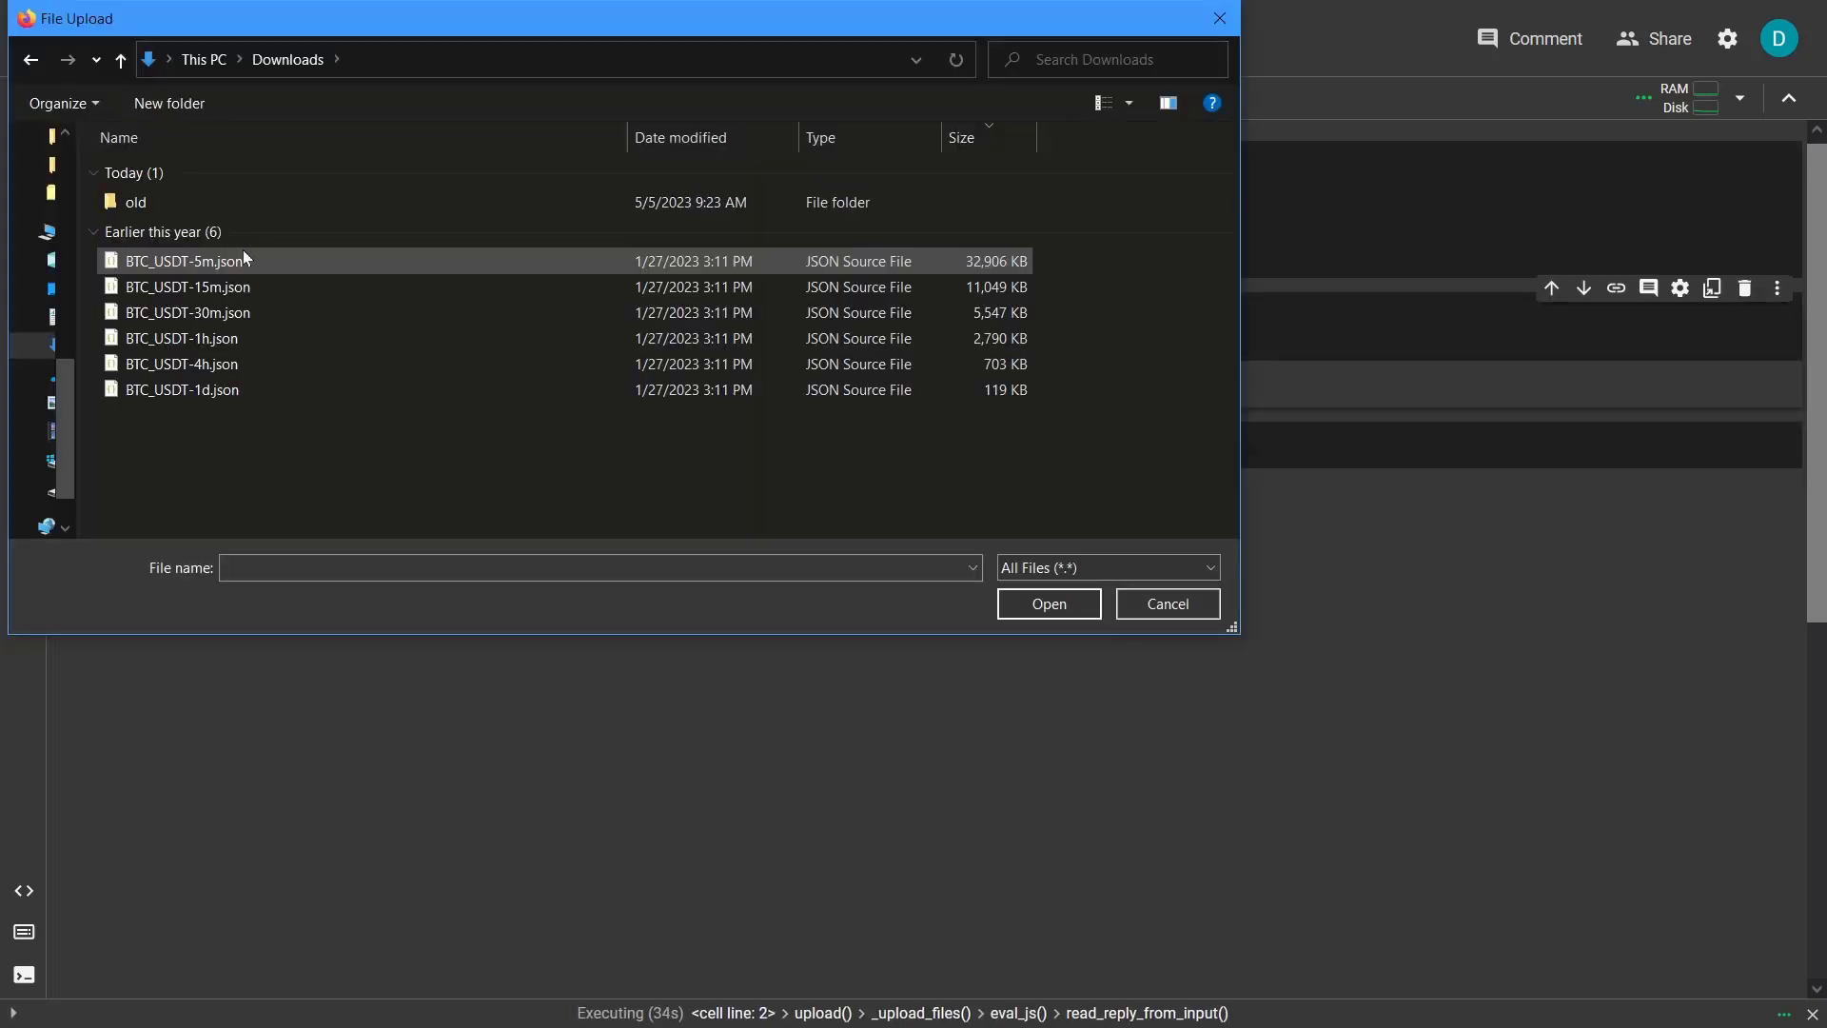
left_click(257, 388)
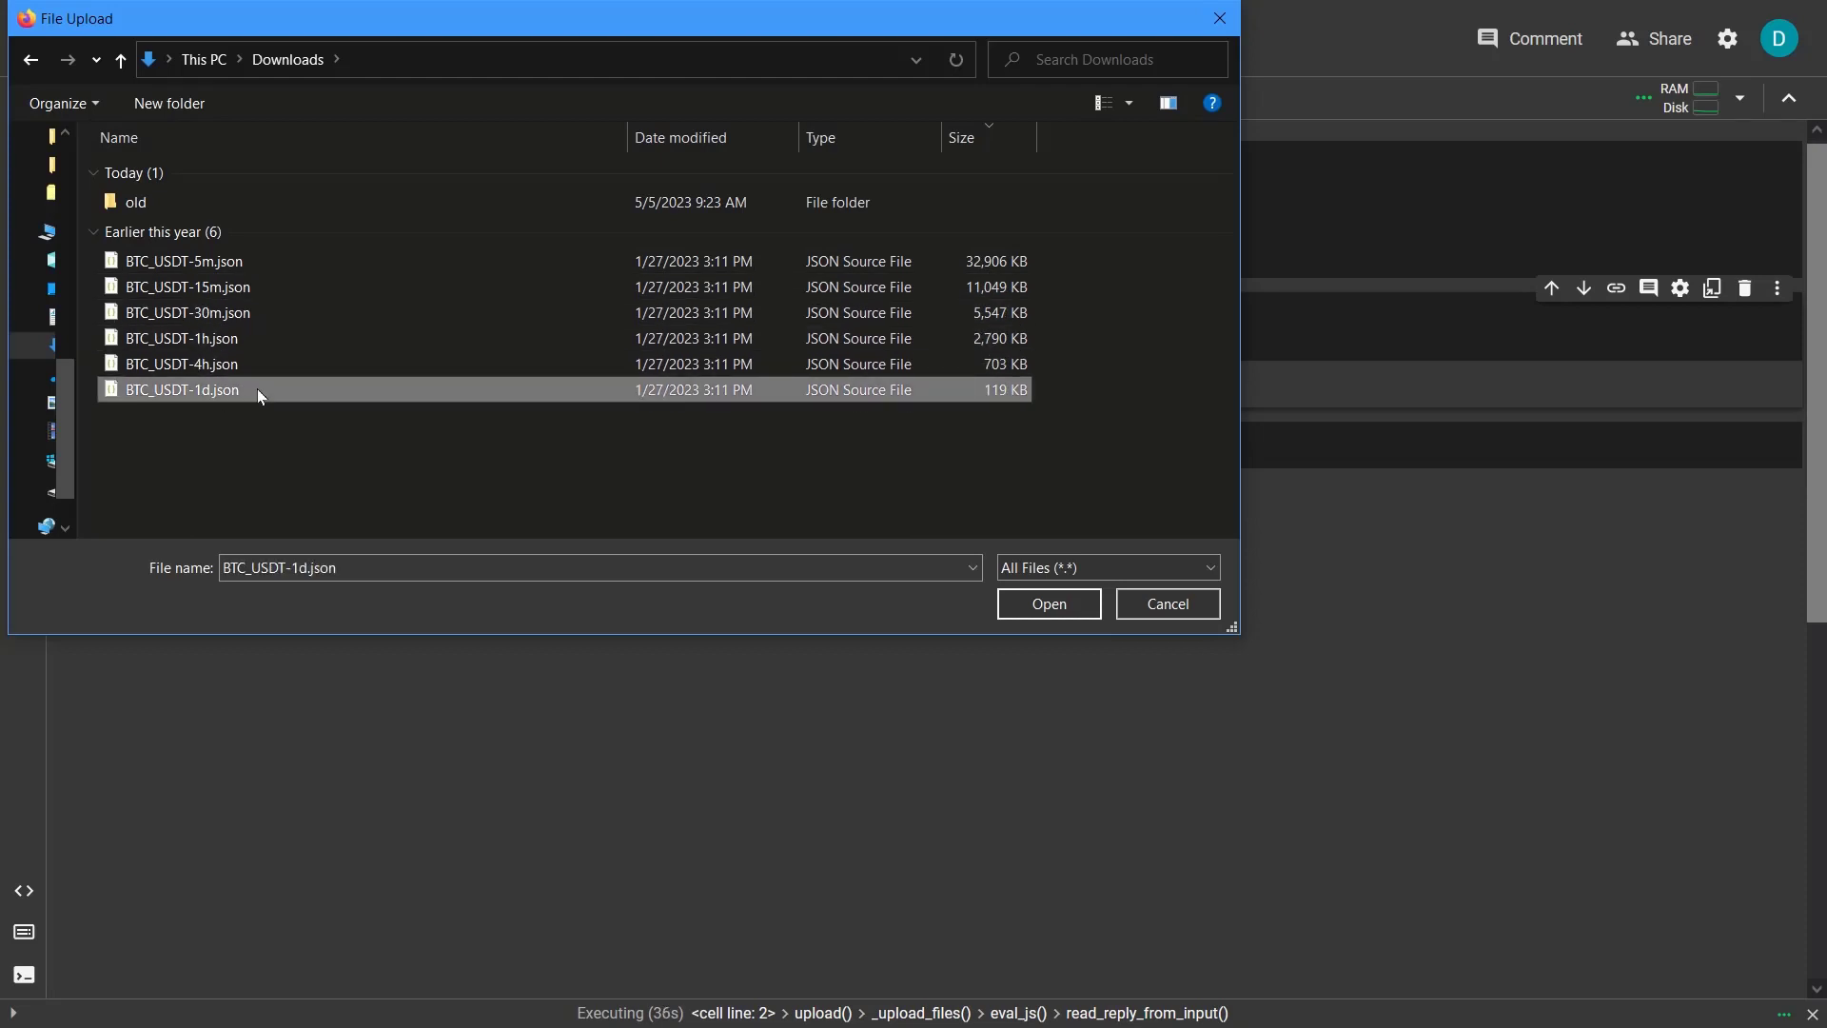
left_click(1049, 604)
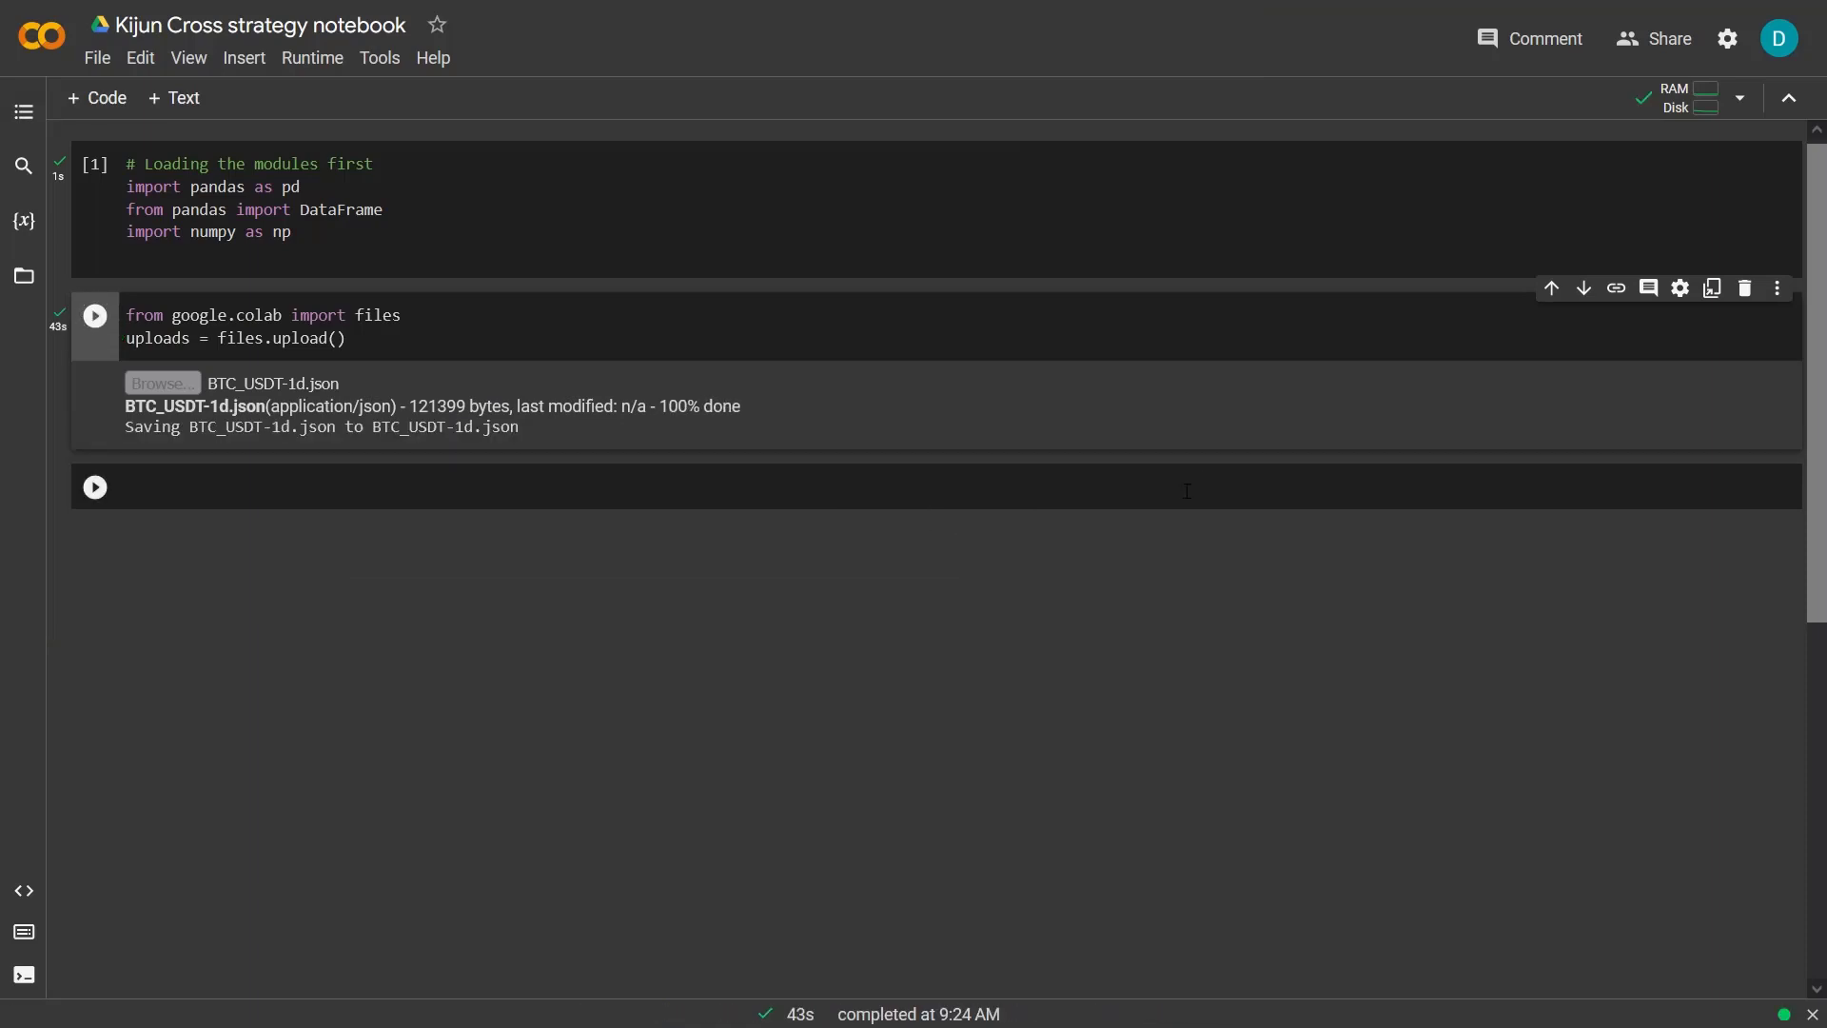
Run the read_json/columns/to_datetime loading cell, then dataframe.info() listing 1972 entries
left_click(1187, 490)
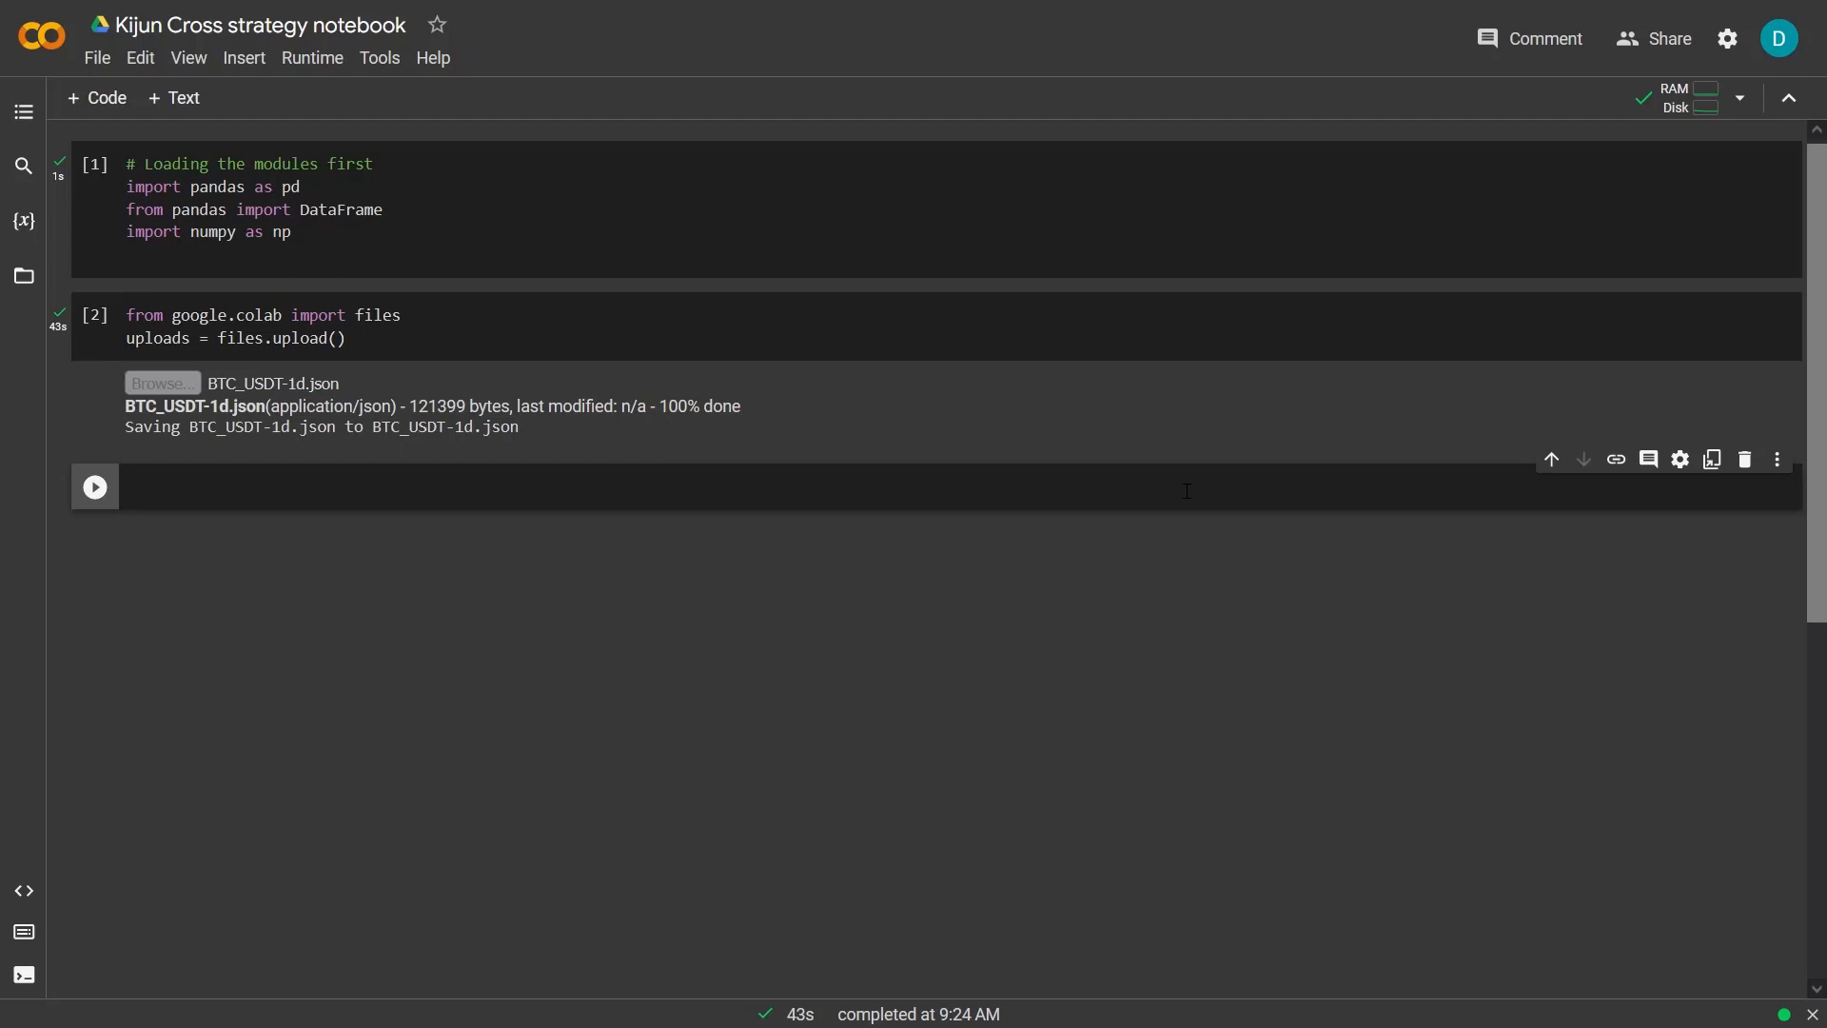
type("dataframe = pd.read_json(\"BTC_USDT-1d.json\") dataframe.columns=['date','open','high','low','close','volume'] dataframe['date']=(pd.to_datetime(dataframe['date'],unit='ms'))")
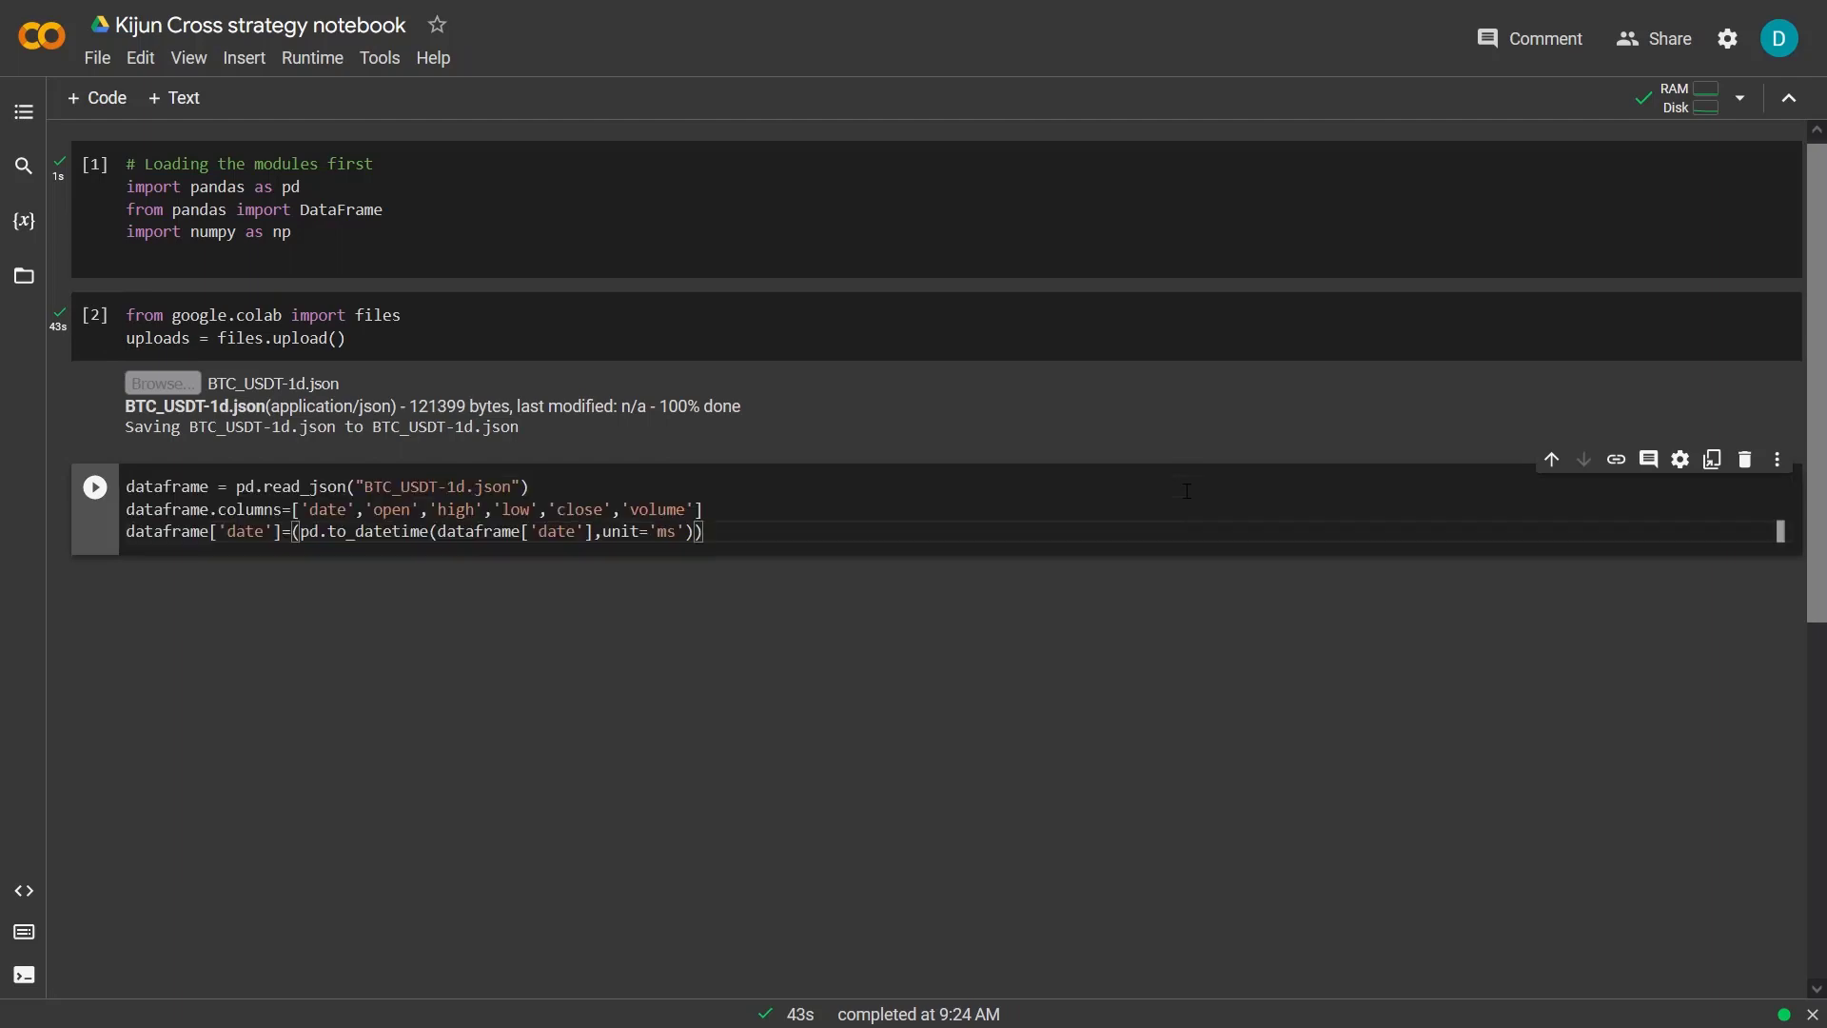
key("shift+Return")
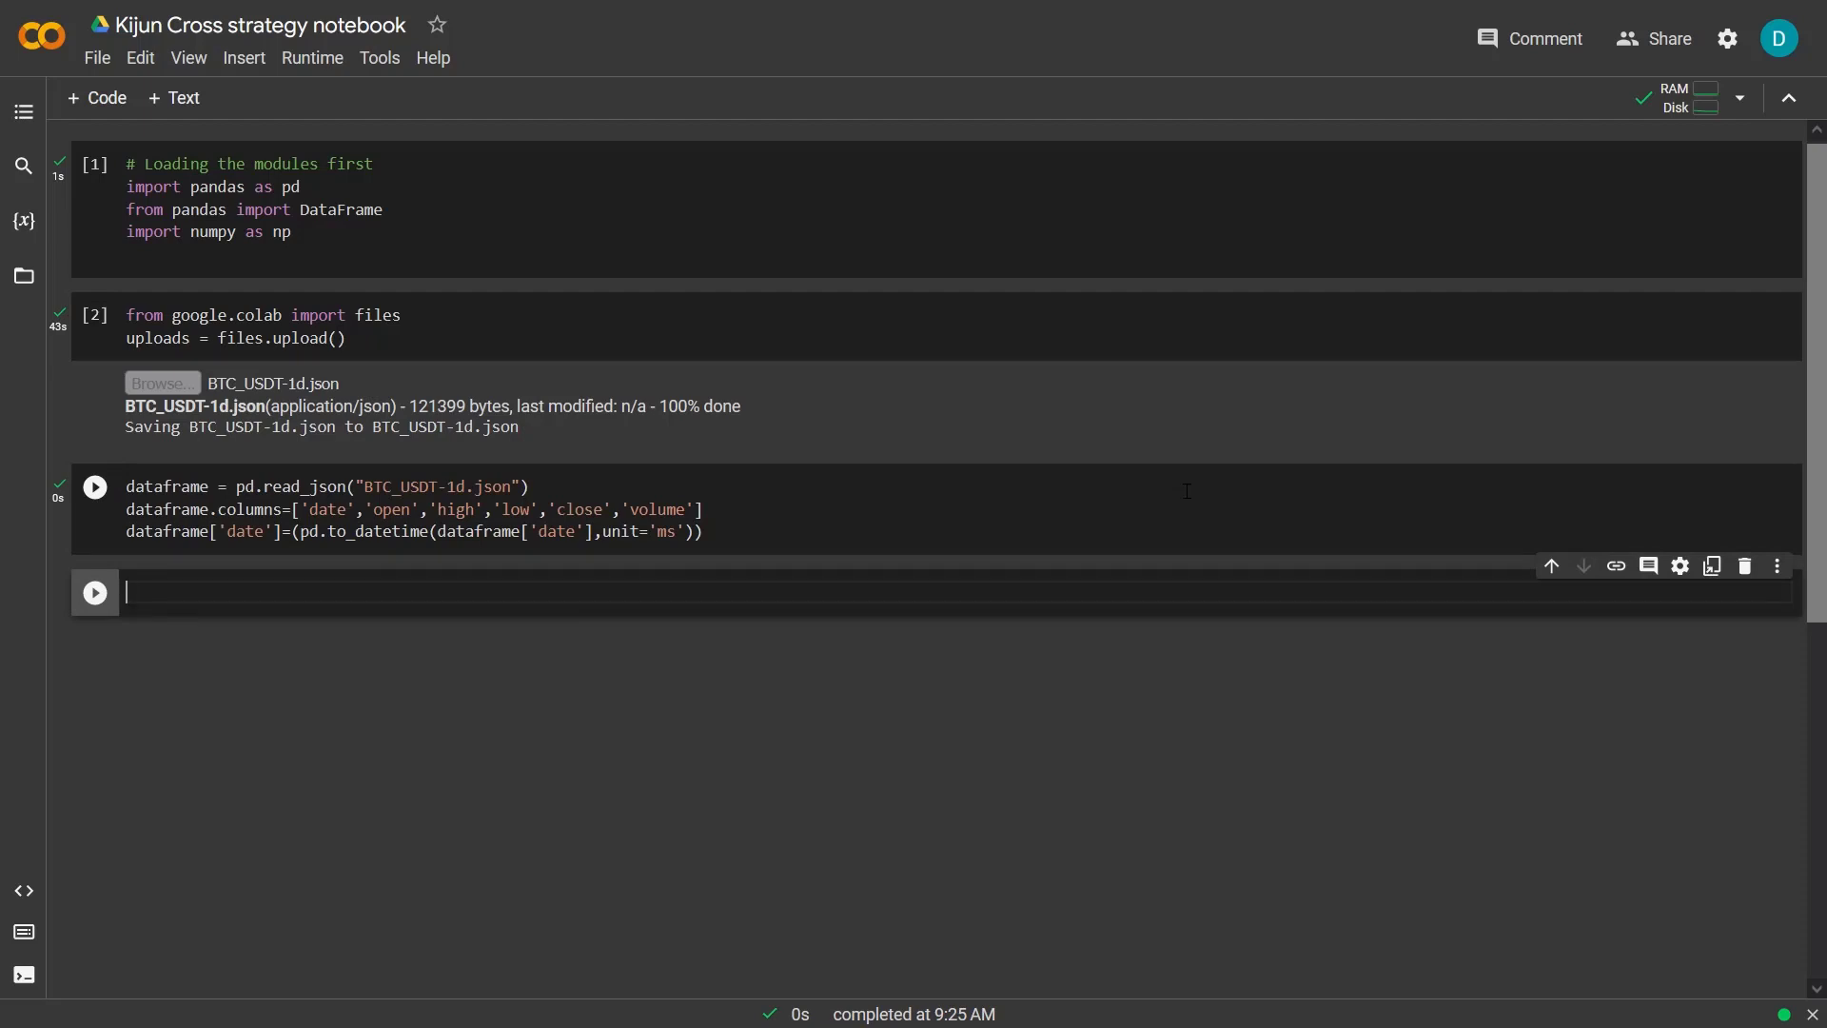
type("dataframe.info(")
key("shift+Return")
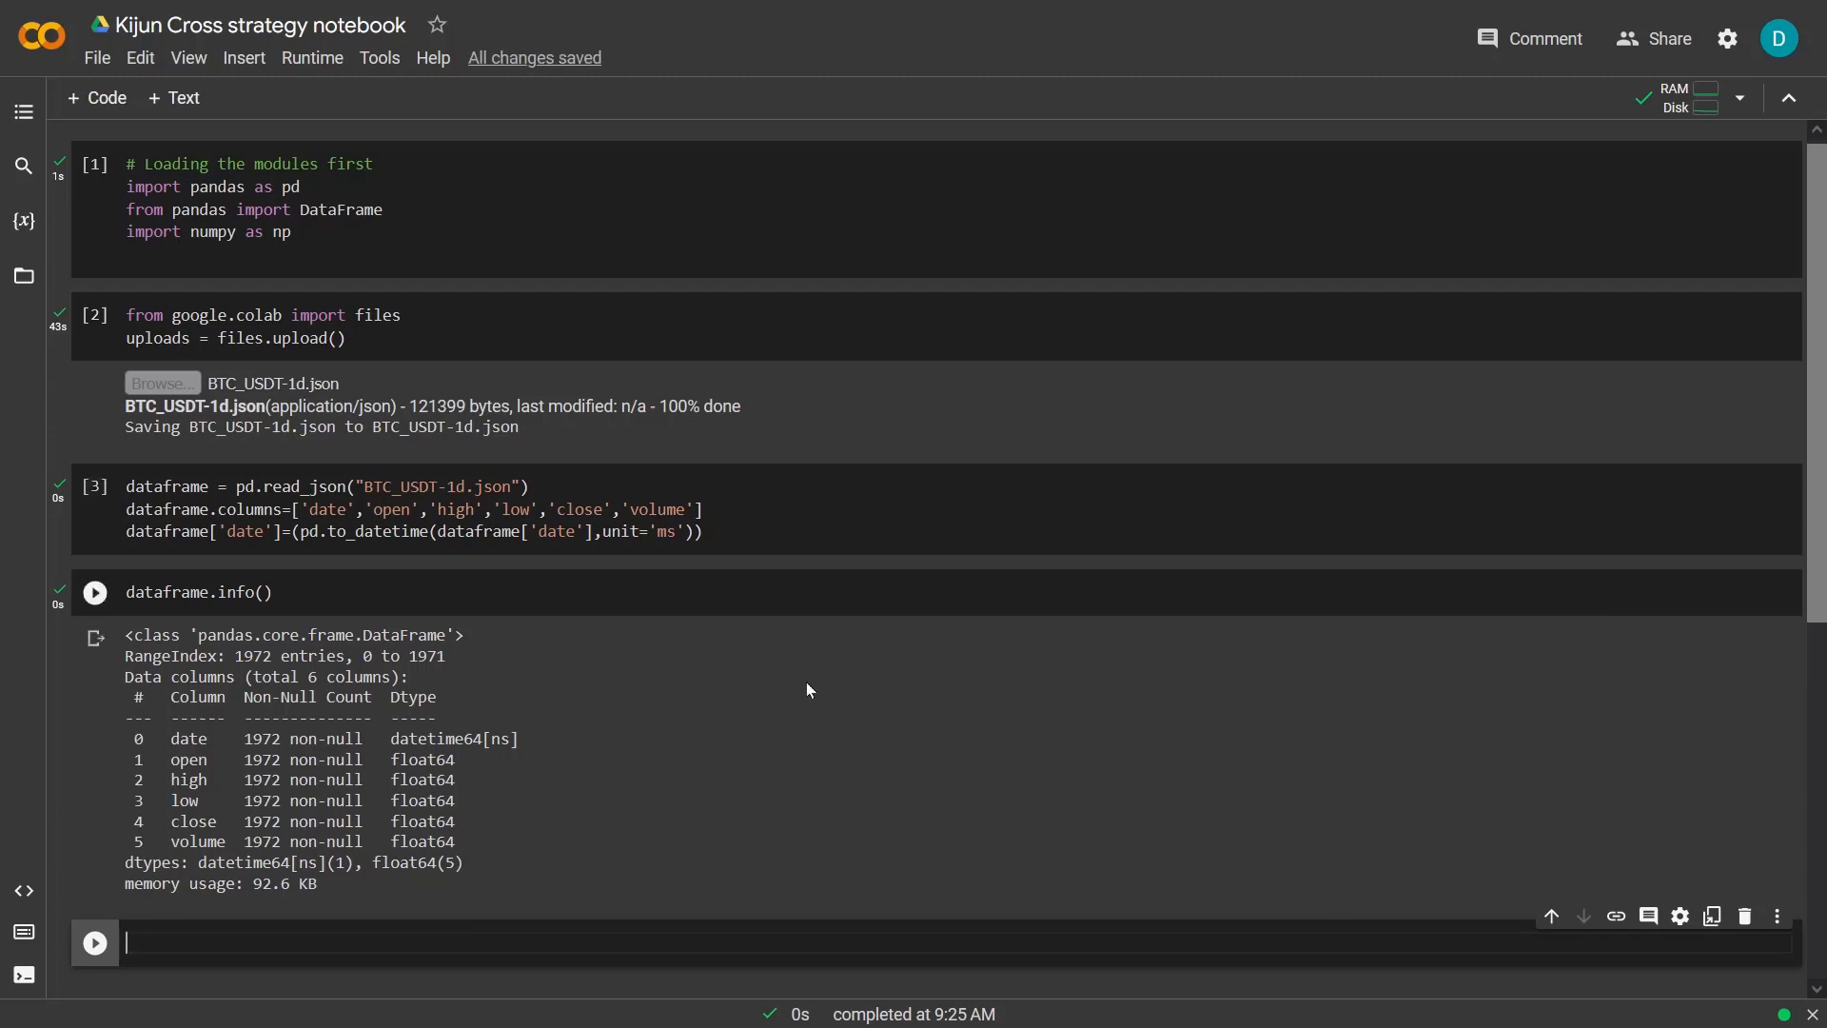
scroll(812, 786, "down", 2)
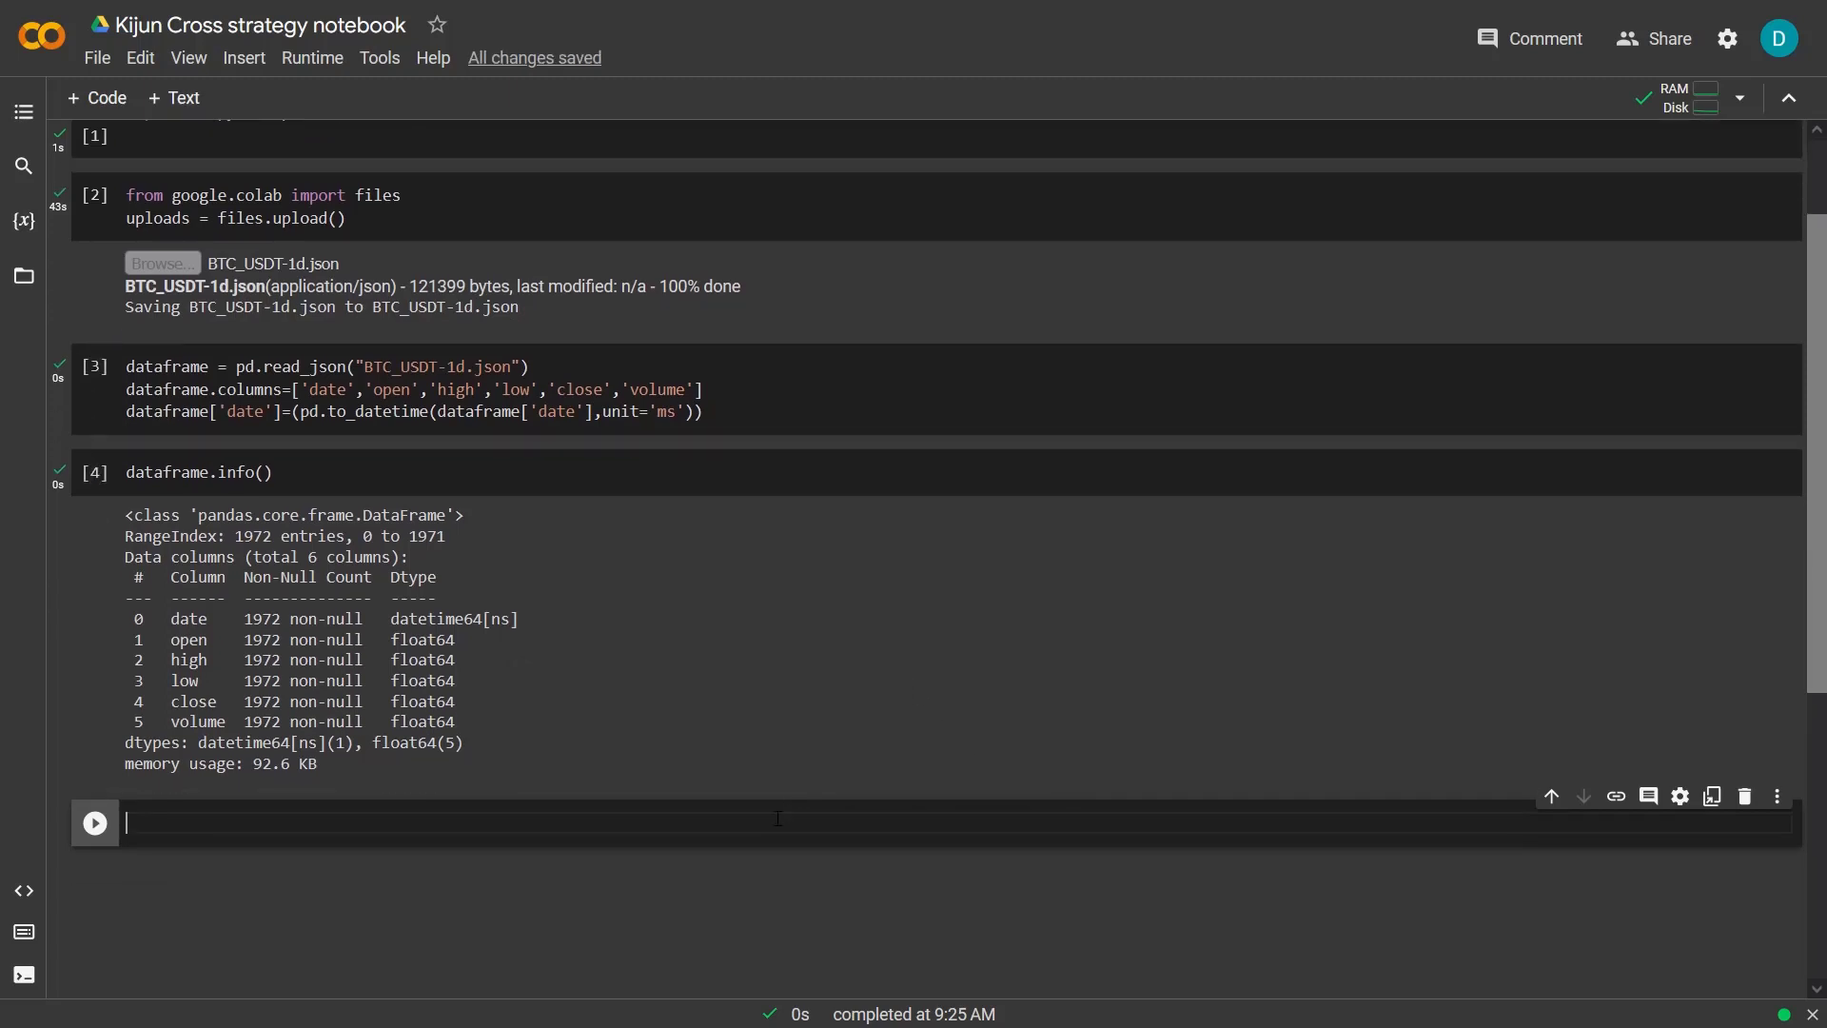
type("dataframne")
Fix the dataframe name and run dataframe.describe() to show statistics
key("BackSpace")
key("BackSpace")
type("e.describe()")
key("Return")
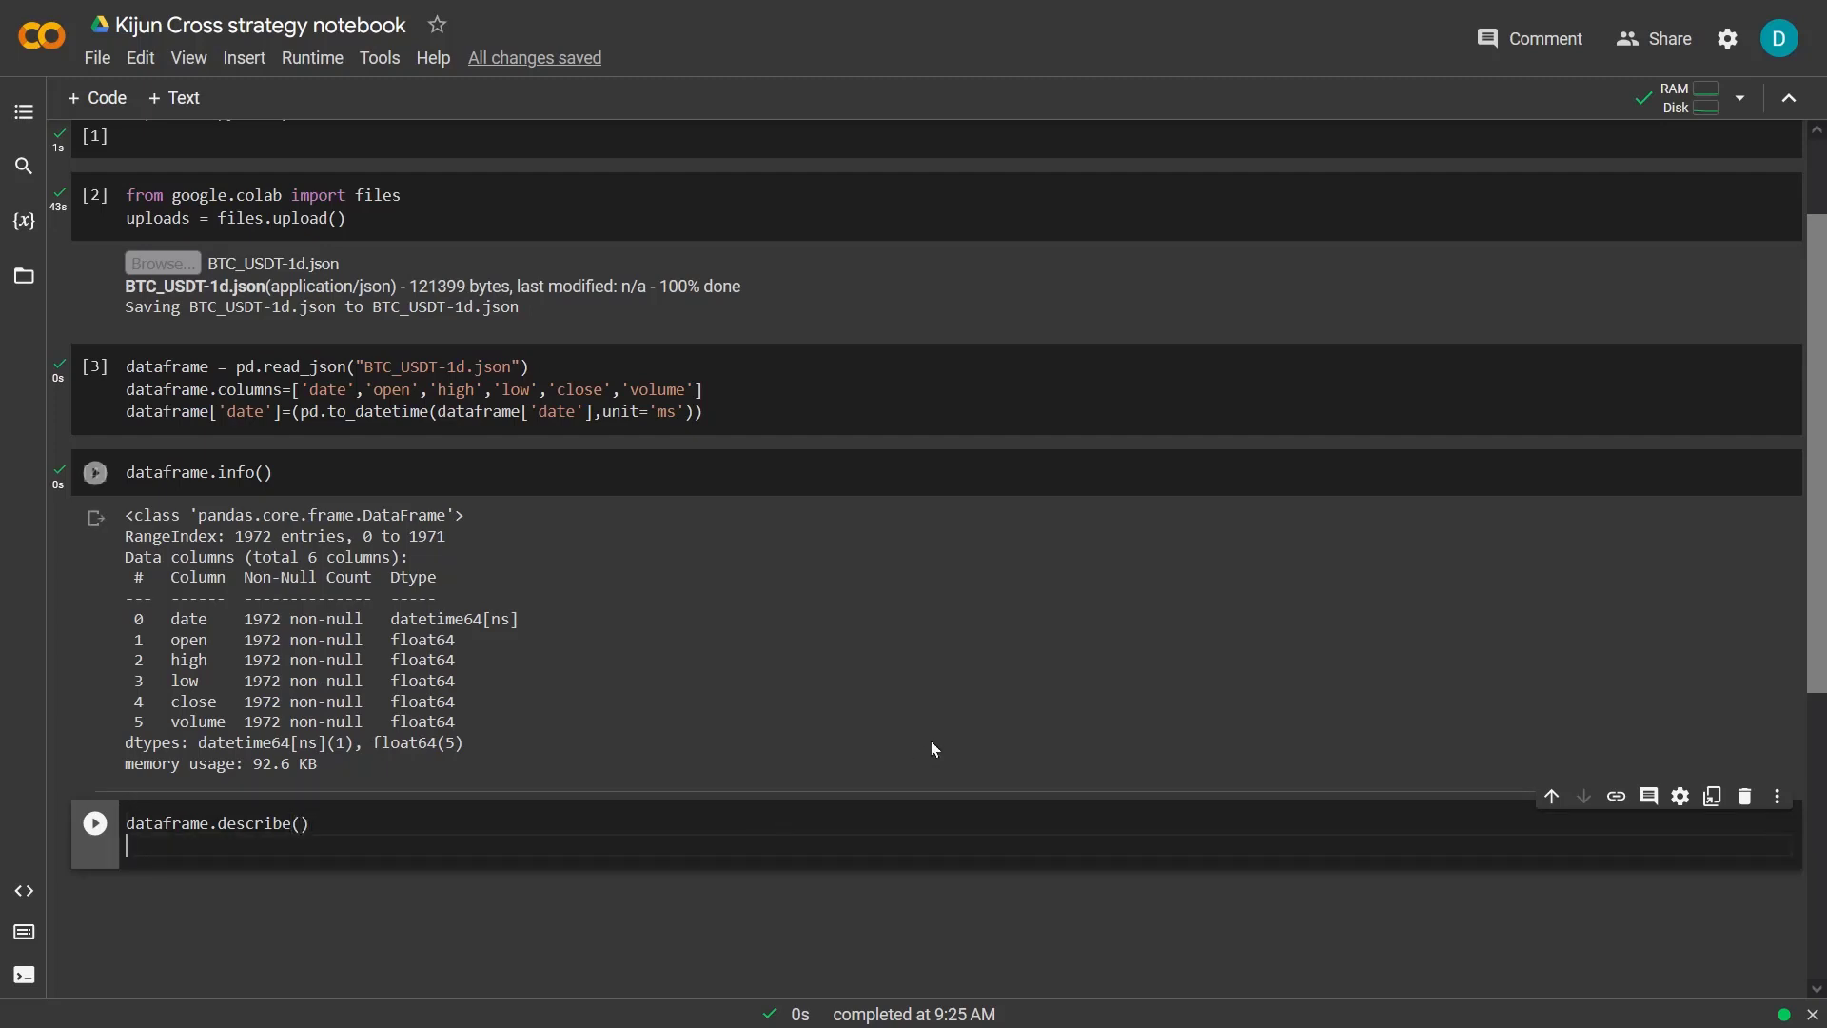
scroll(937, 743, "down", 3)
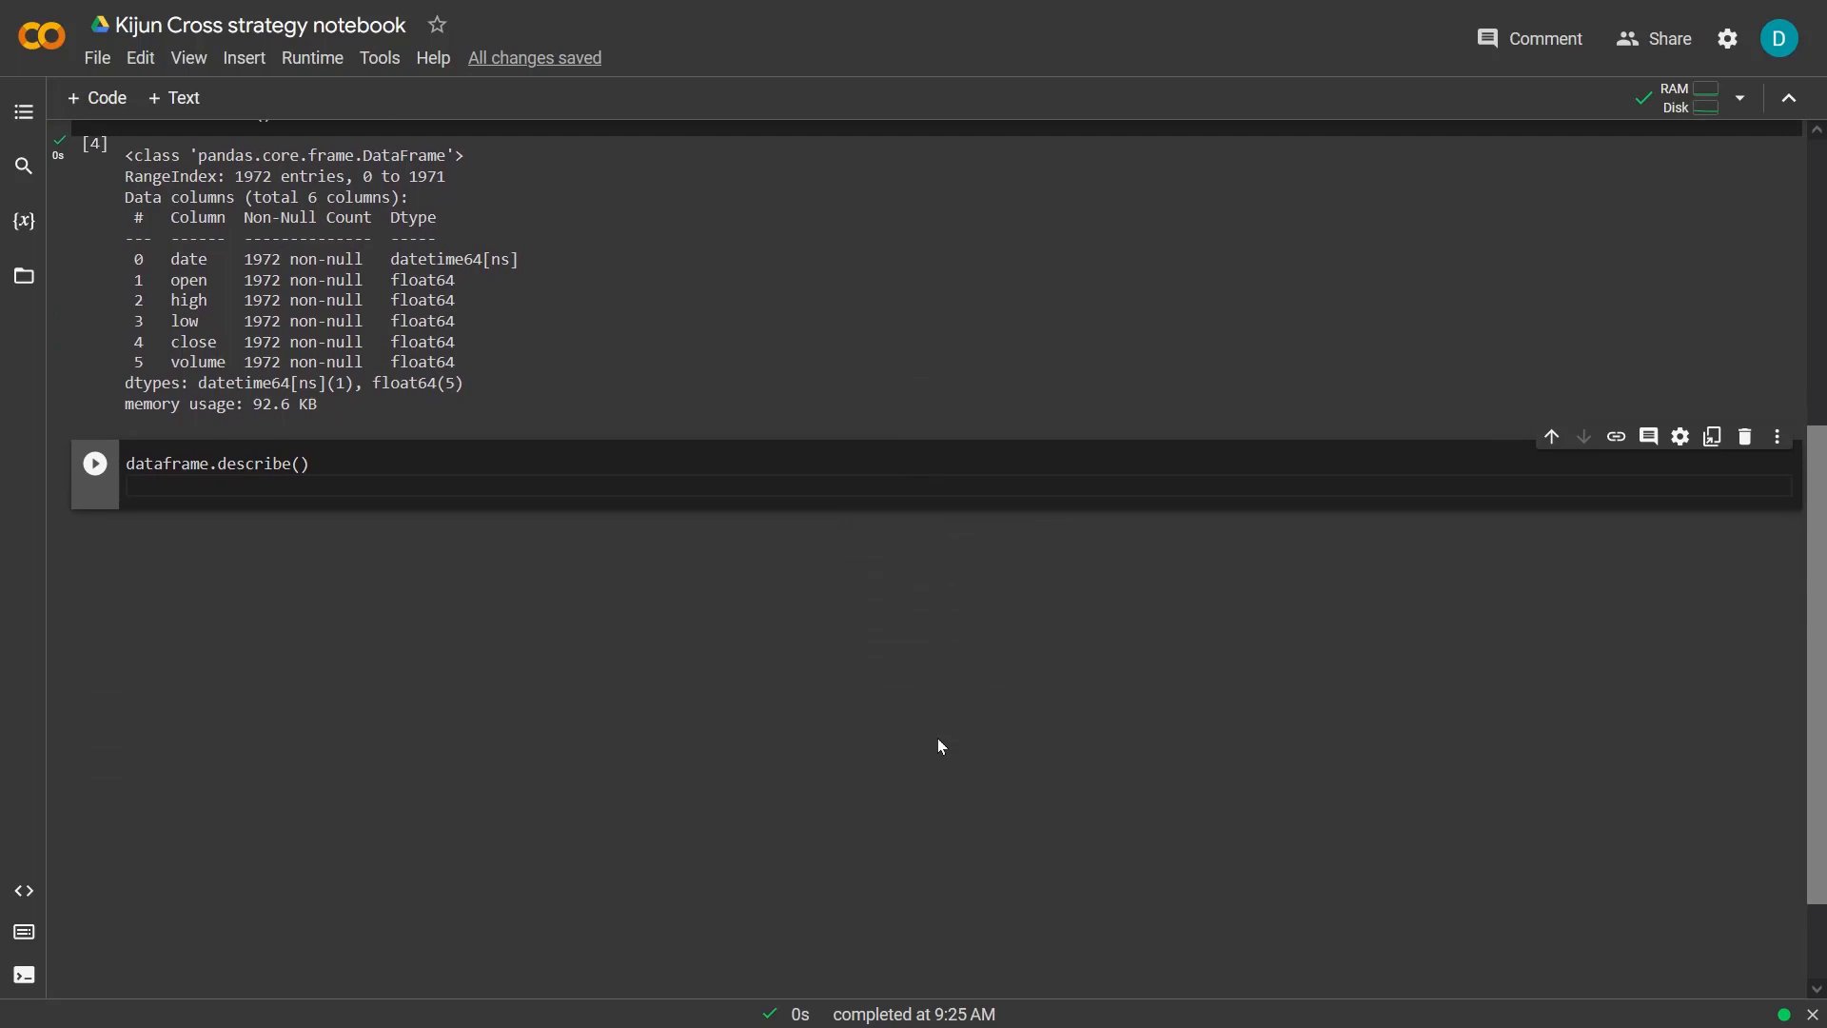
key("BackSpace")
key("shift+Return")
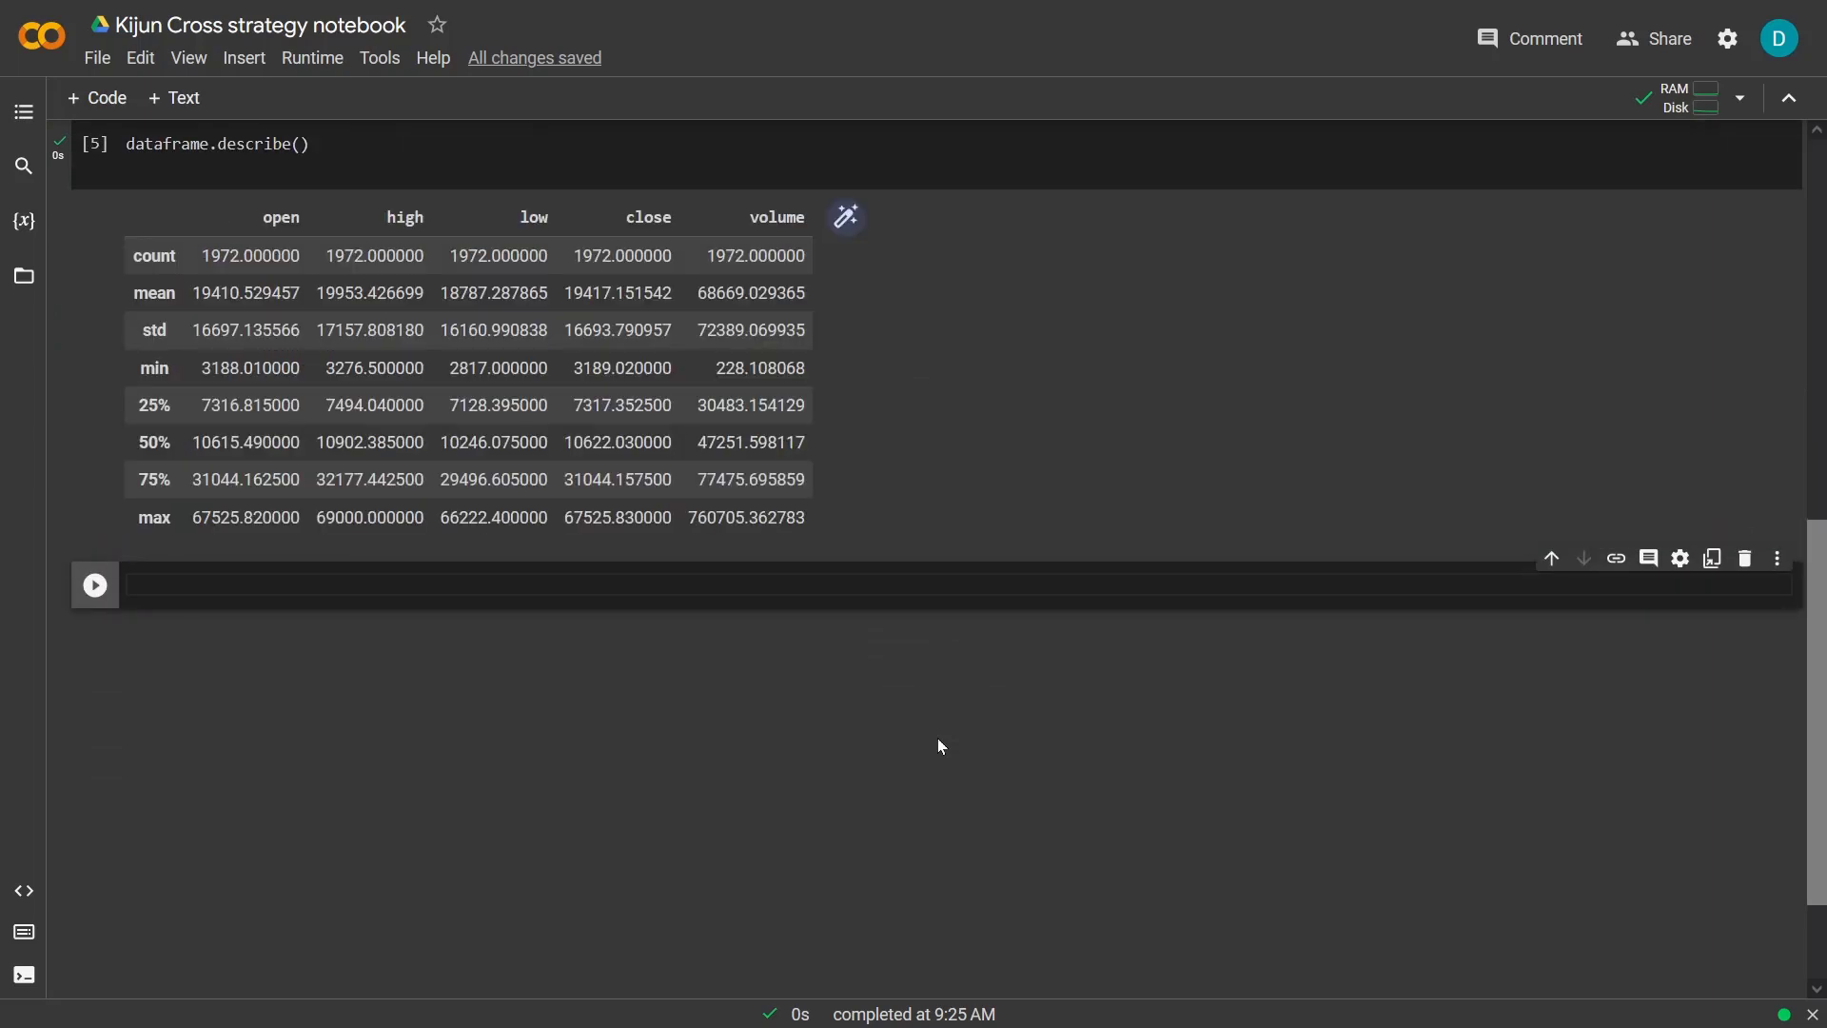
type("dataframe.shape")
Run cells for dataframe.shape, .columns, .index, .dtypes and .head(5)
key("Return")
key("BackSpace")
key("shift+Return")
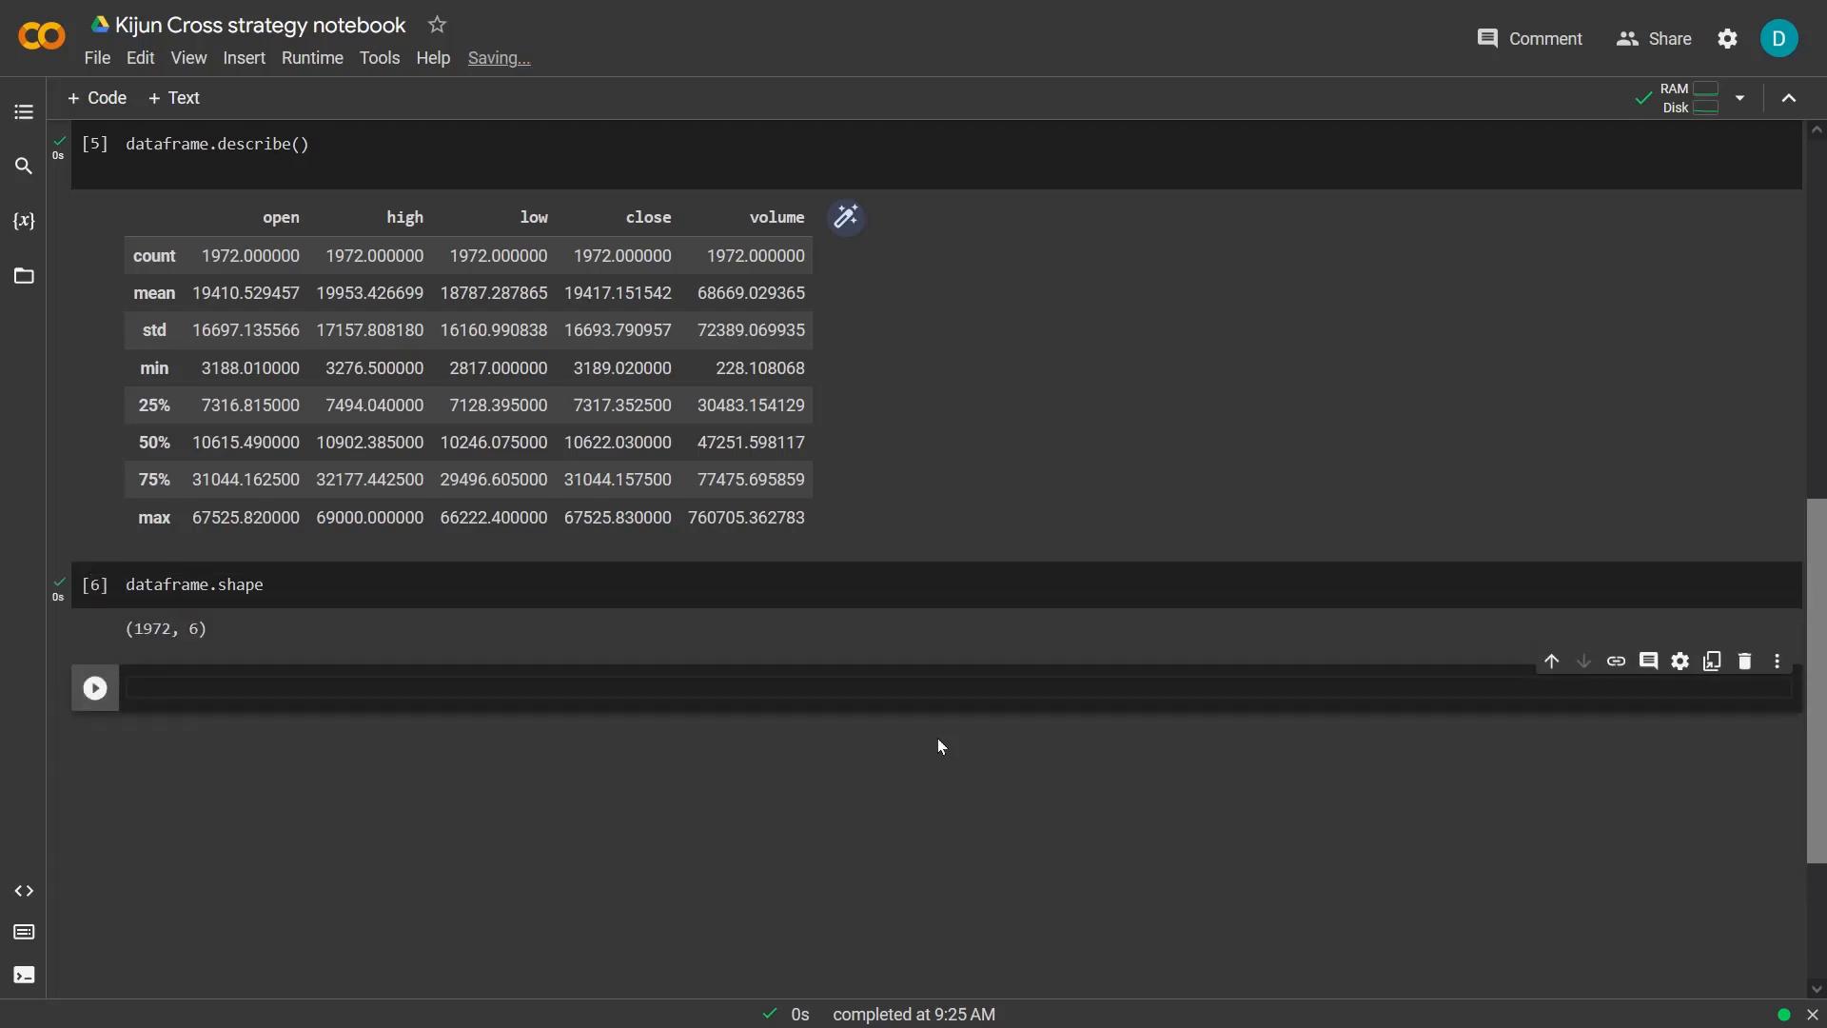
type("dataframe")
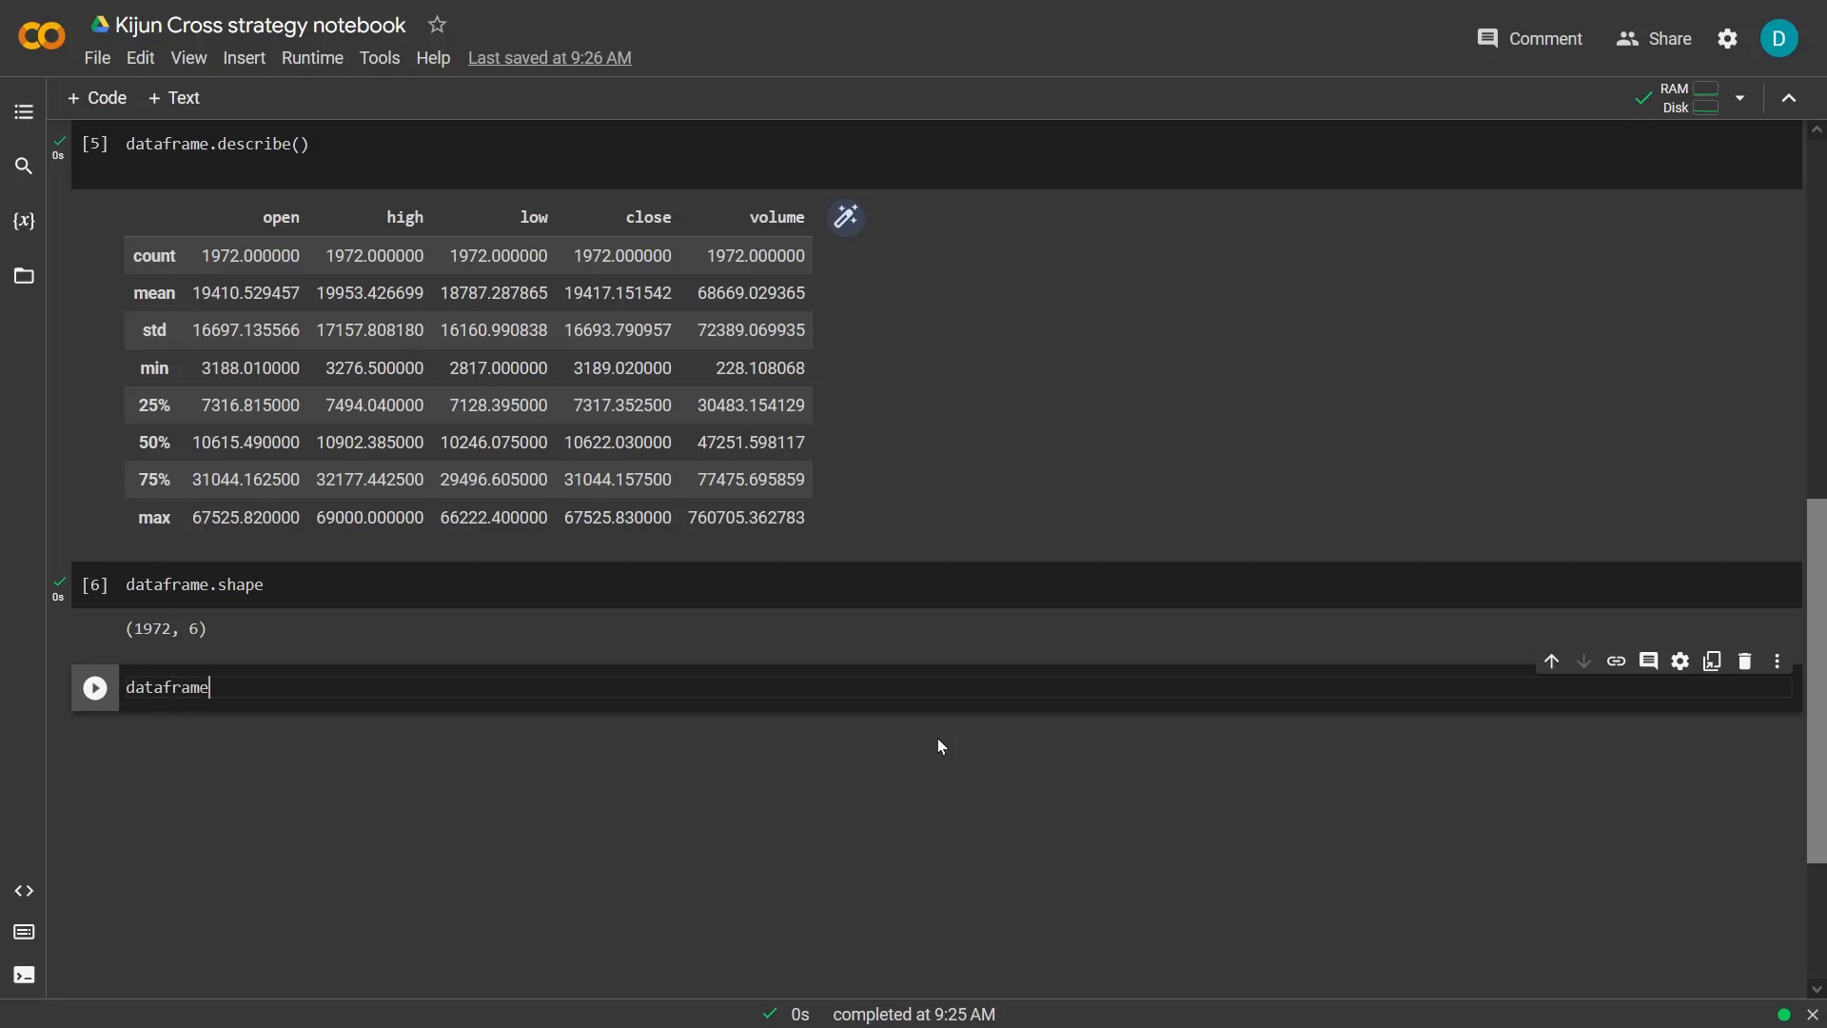
type(".columns")
key("shift+Return")
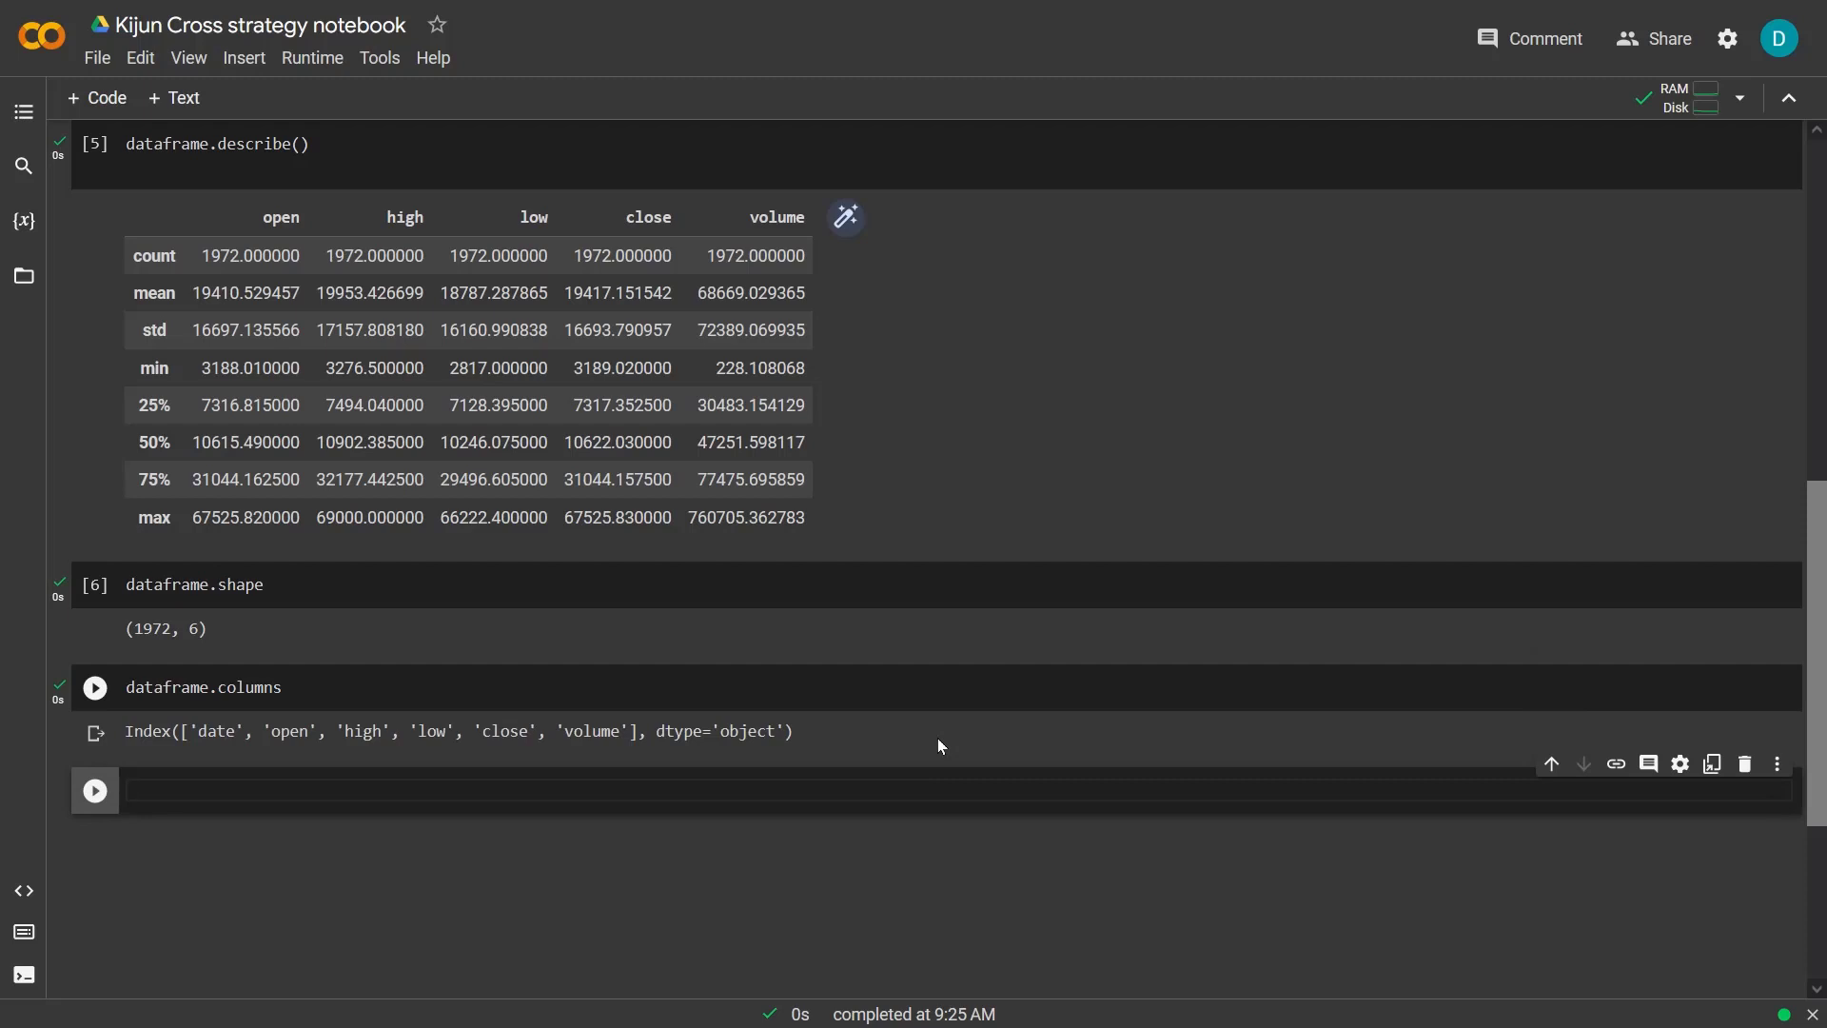
type("dataframe.index")
key("shift+Return")
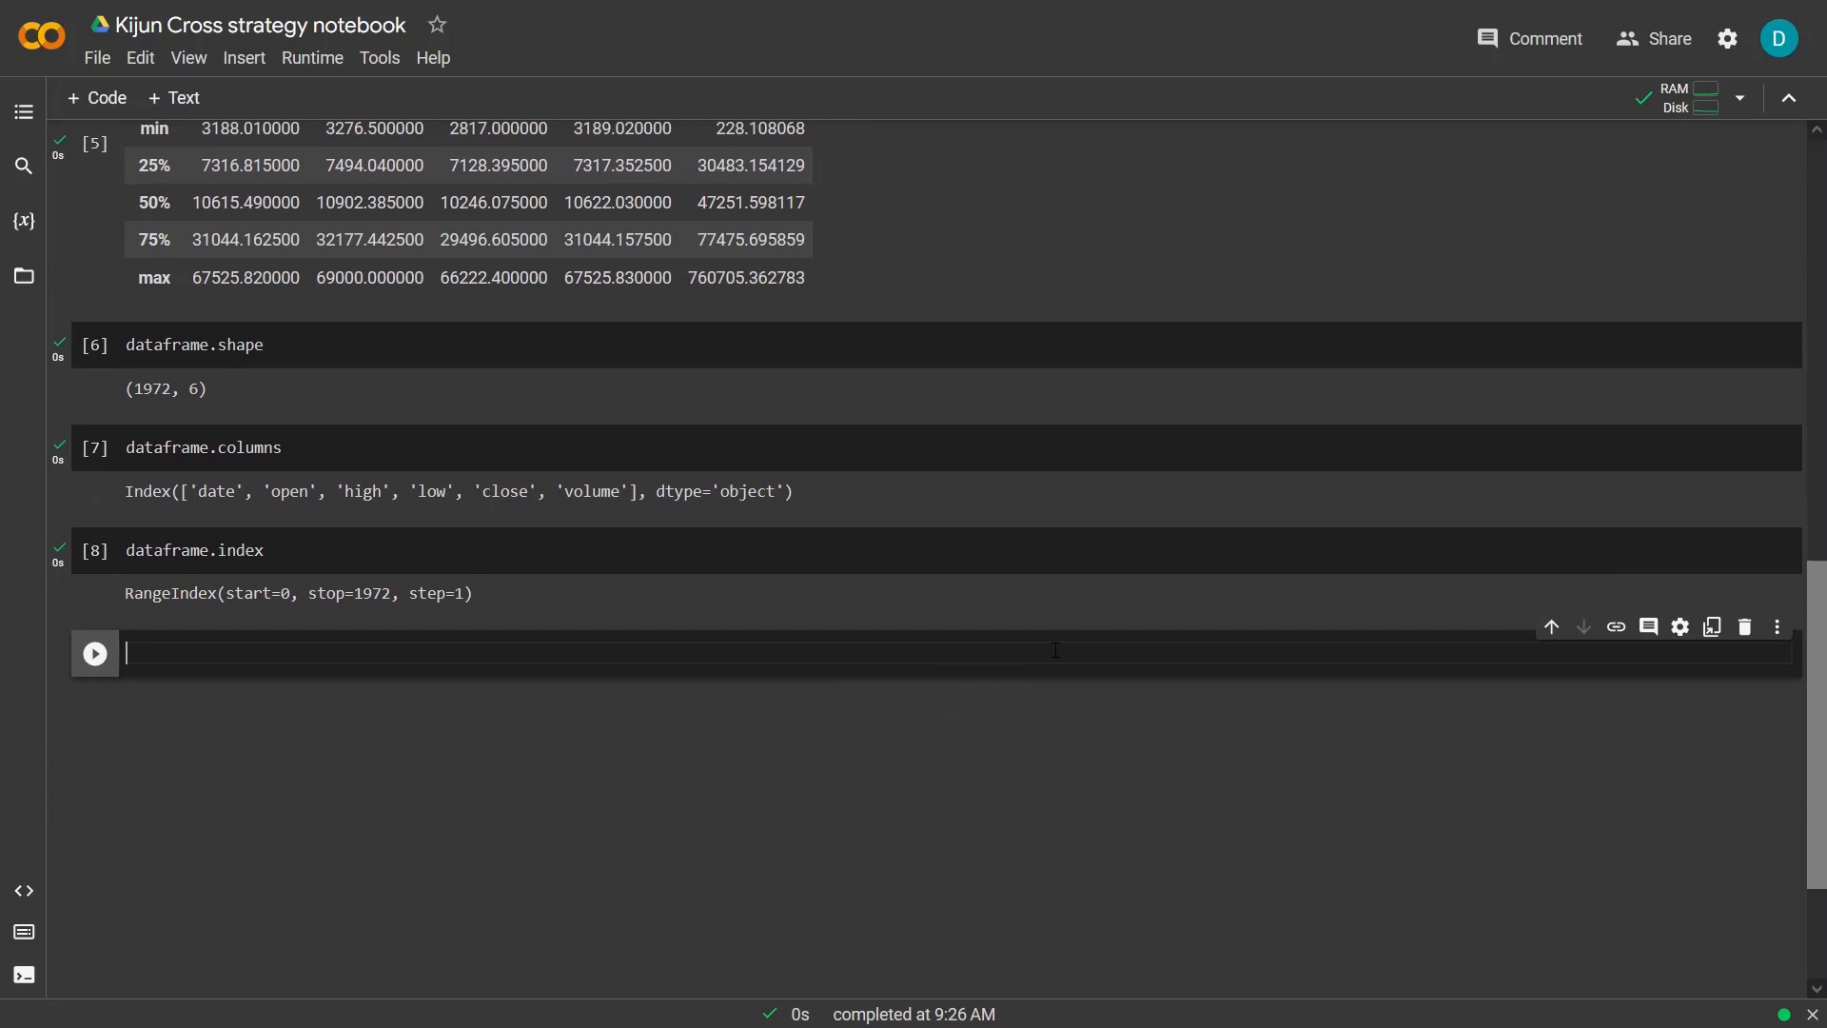
type("data")
type("frame")
type(".dty")
type("pes")
key("shift+Return")
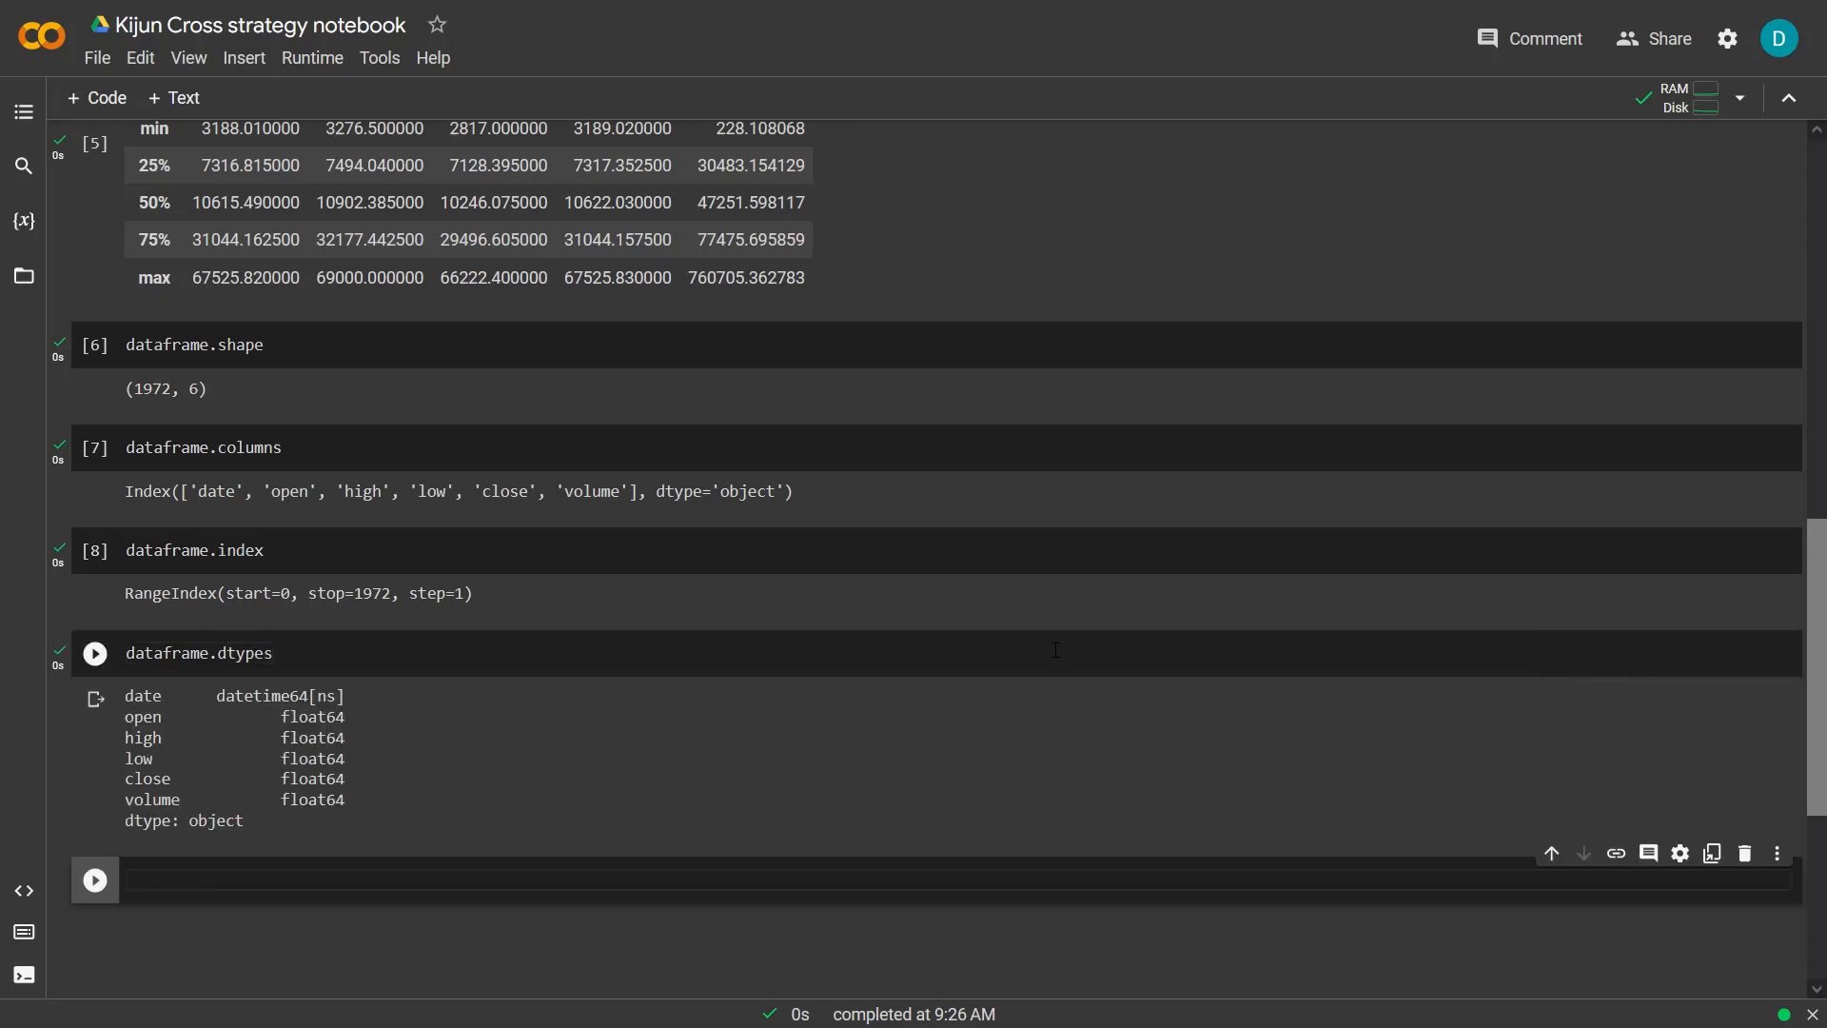
type("dataframe.heas")
type("(5")
key("shift+Return")
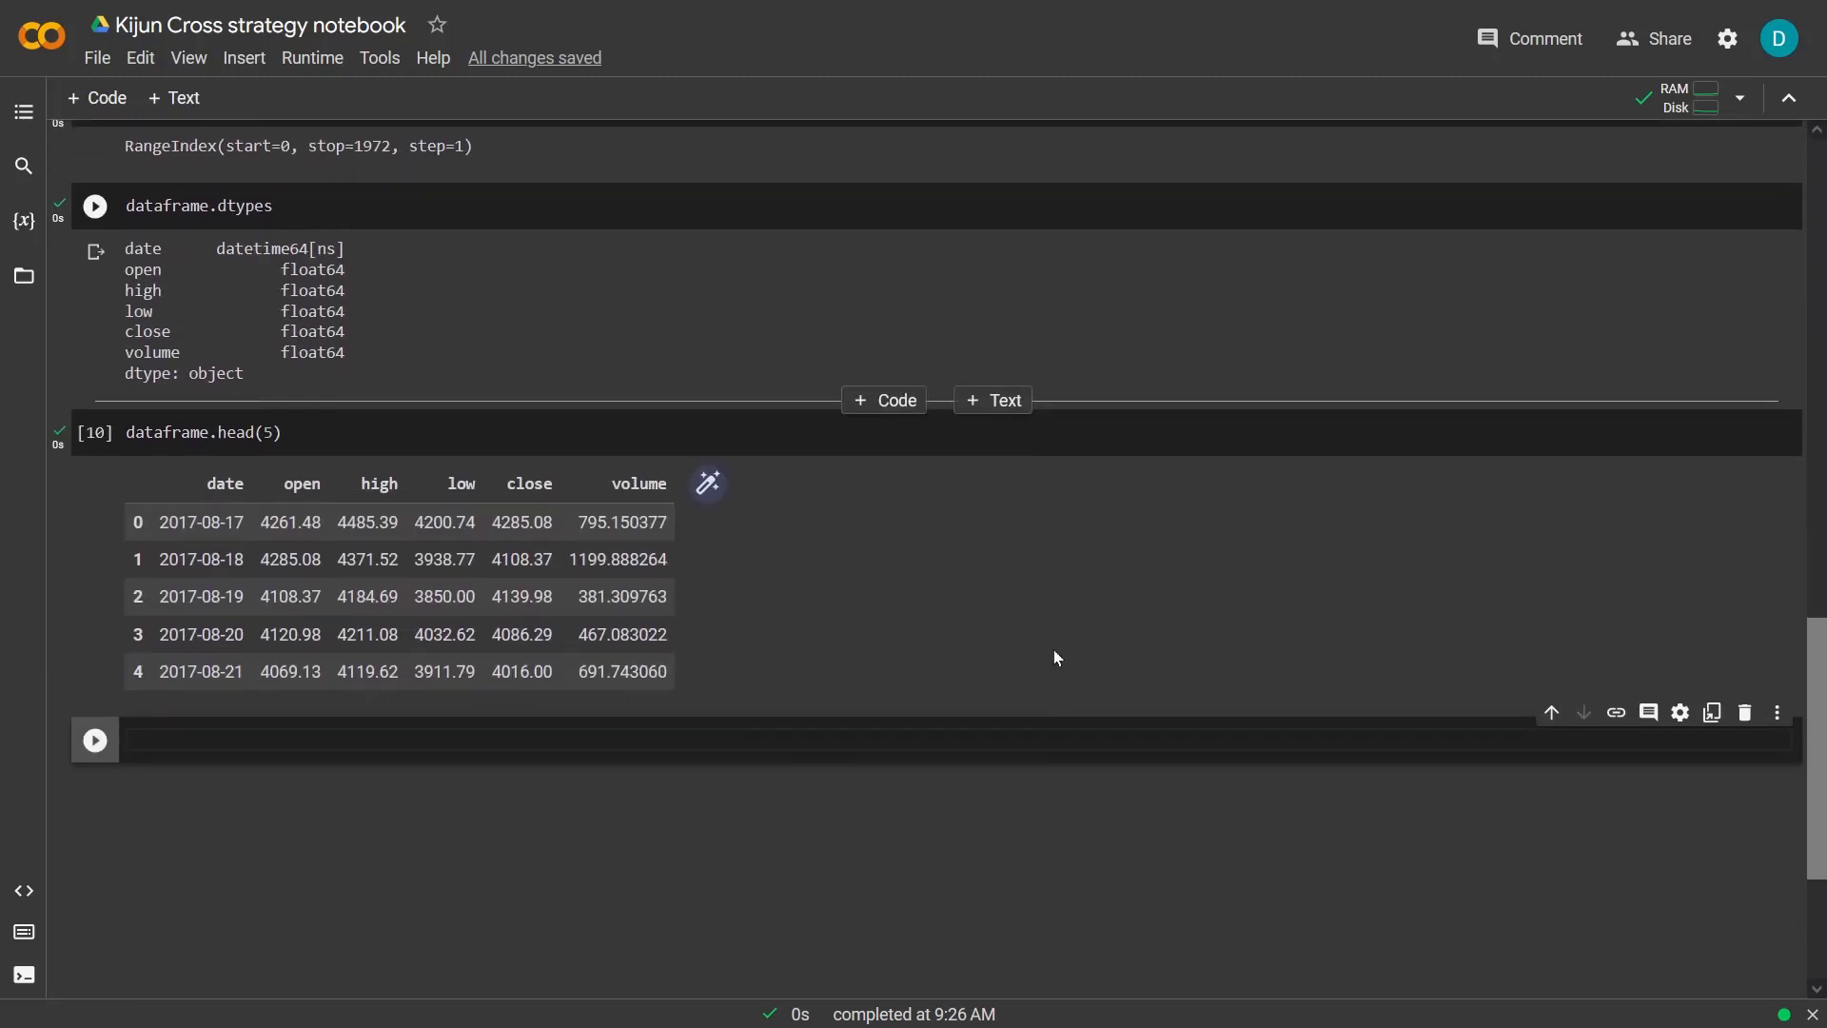
type("dataframe")
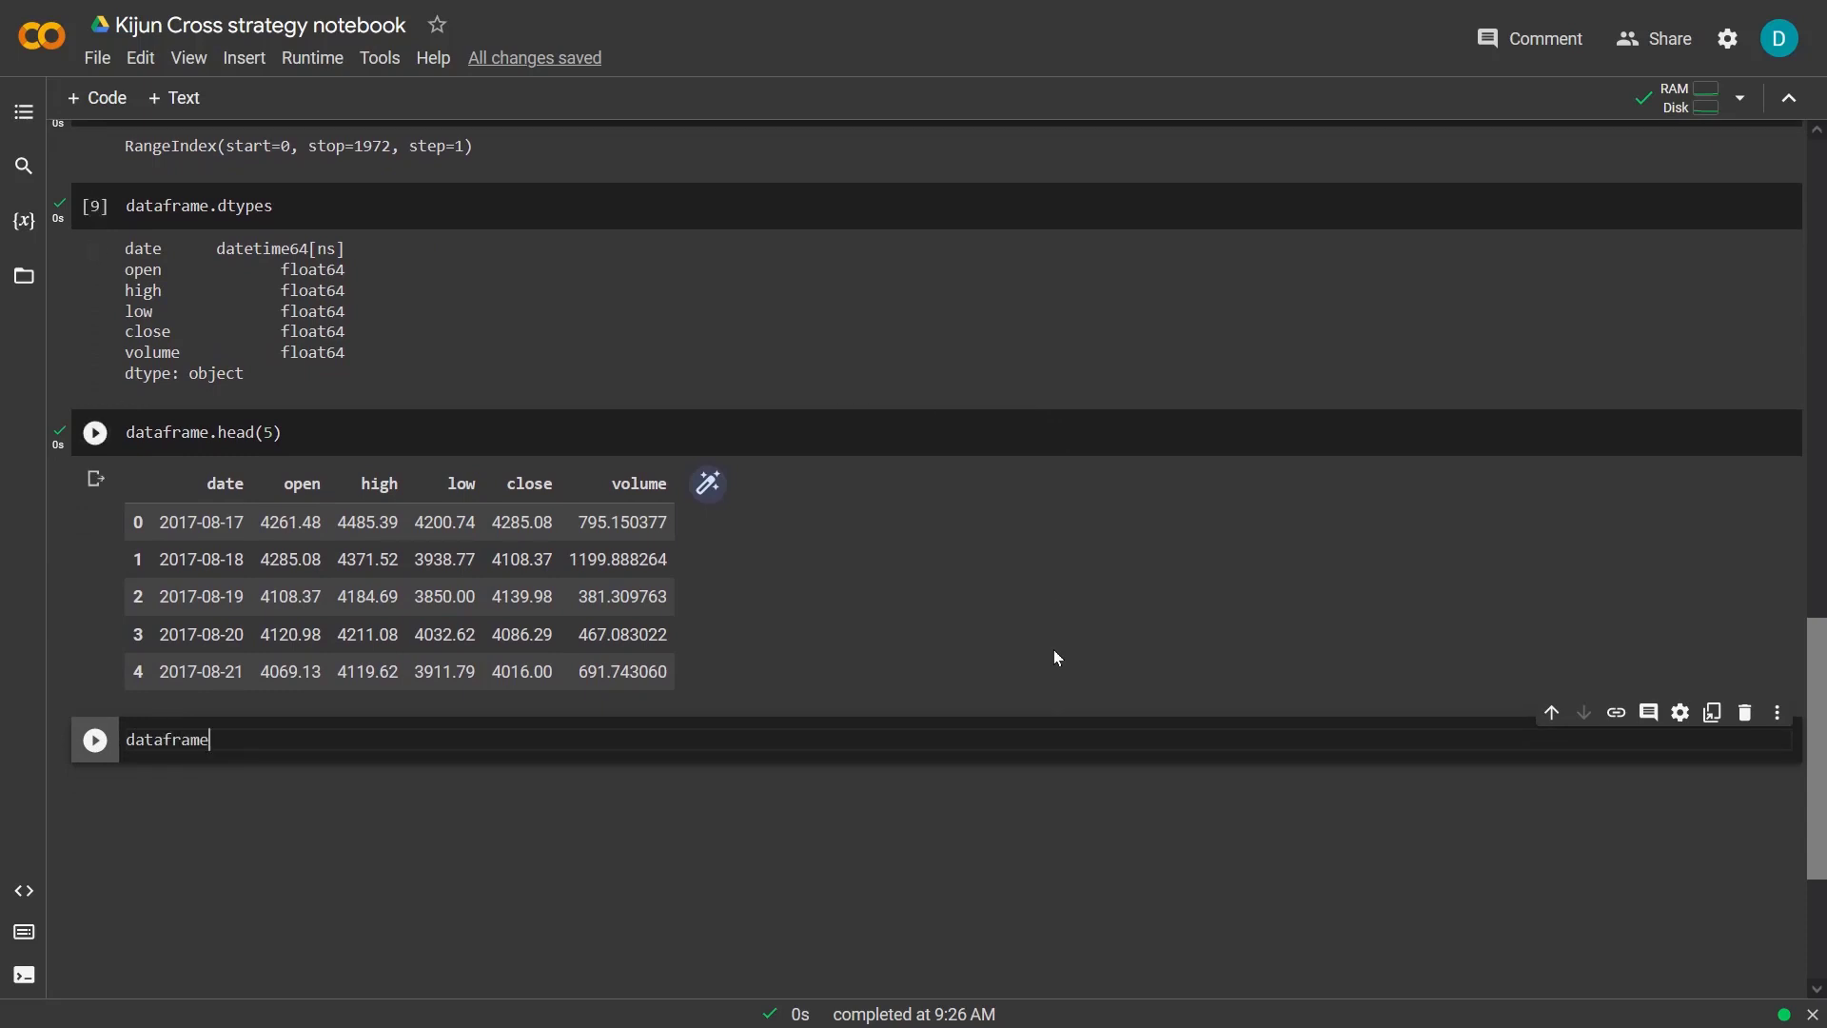
type(".tail()")
type("5")
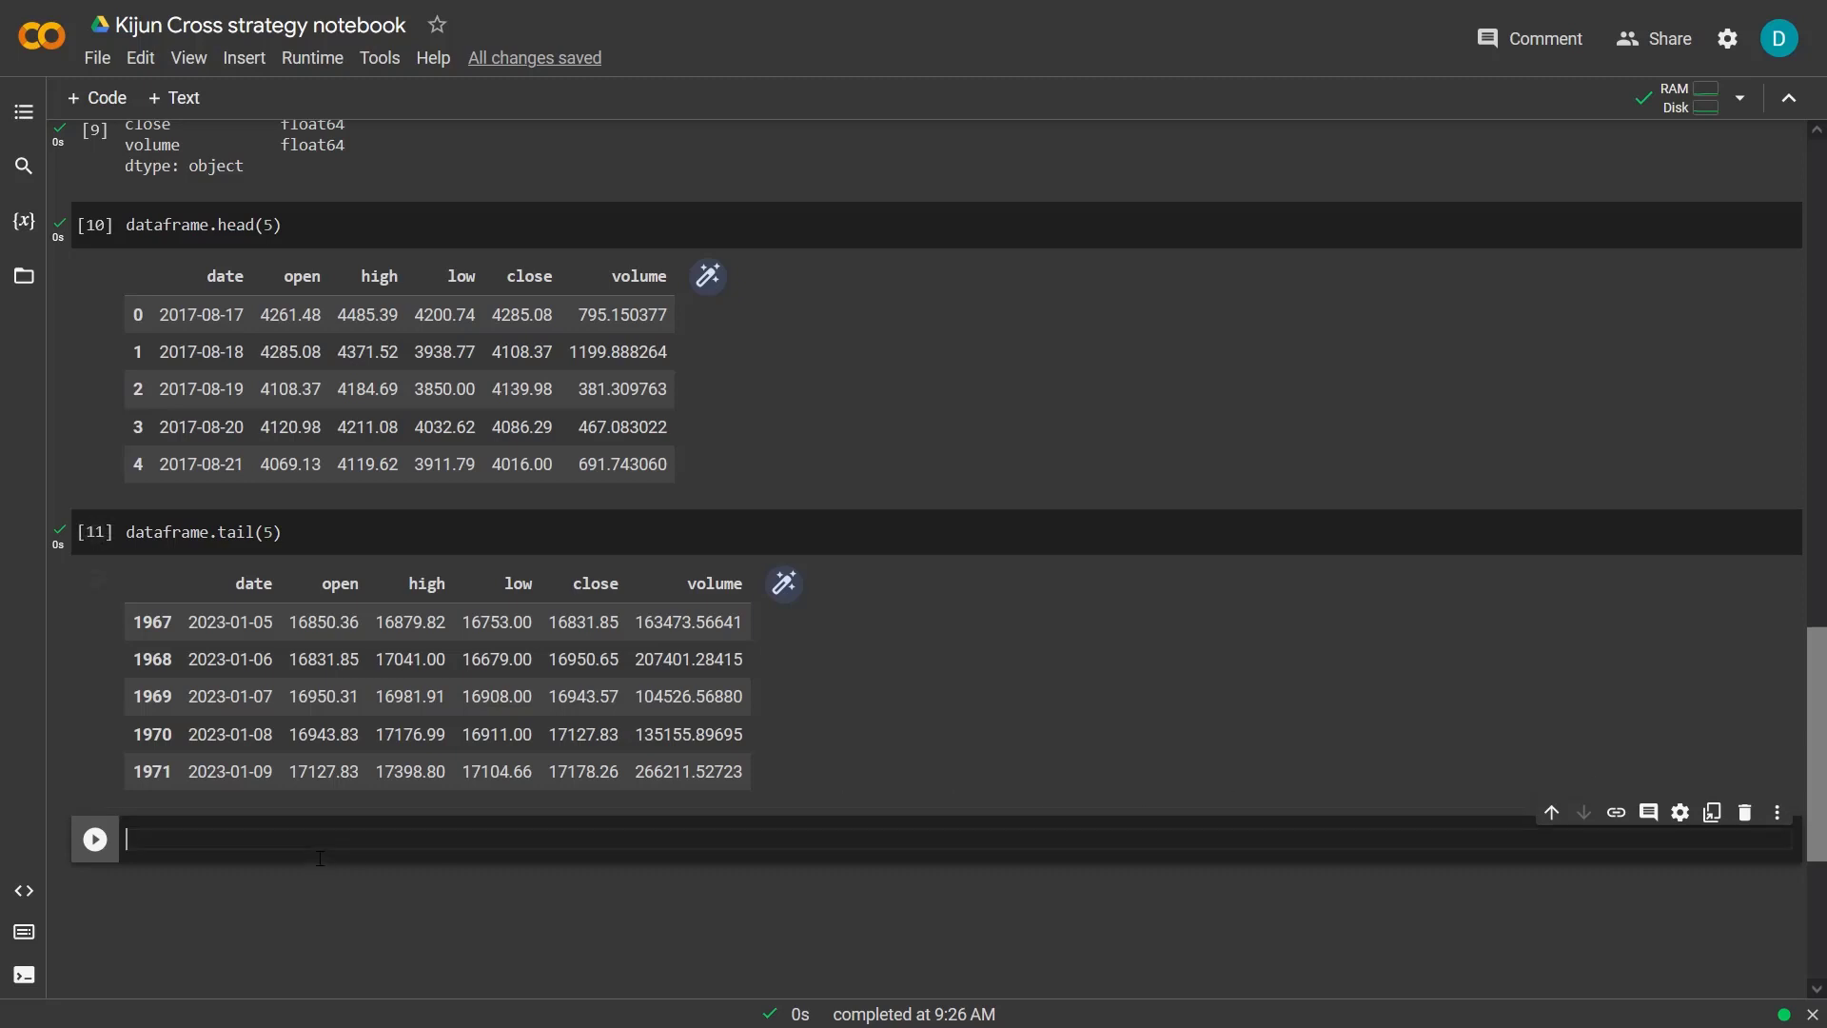
type("!pip install pandas_ta")
Run !pip install pandas_ta, then import pandas_ta as pta in the next cell
key("shift+Return")
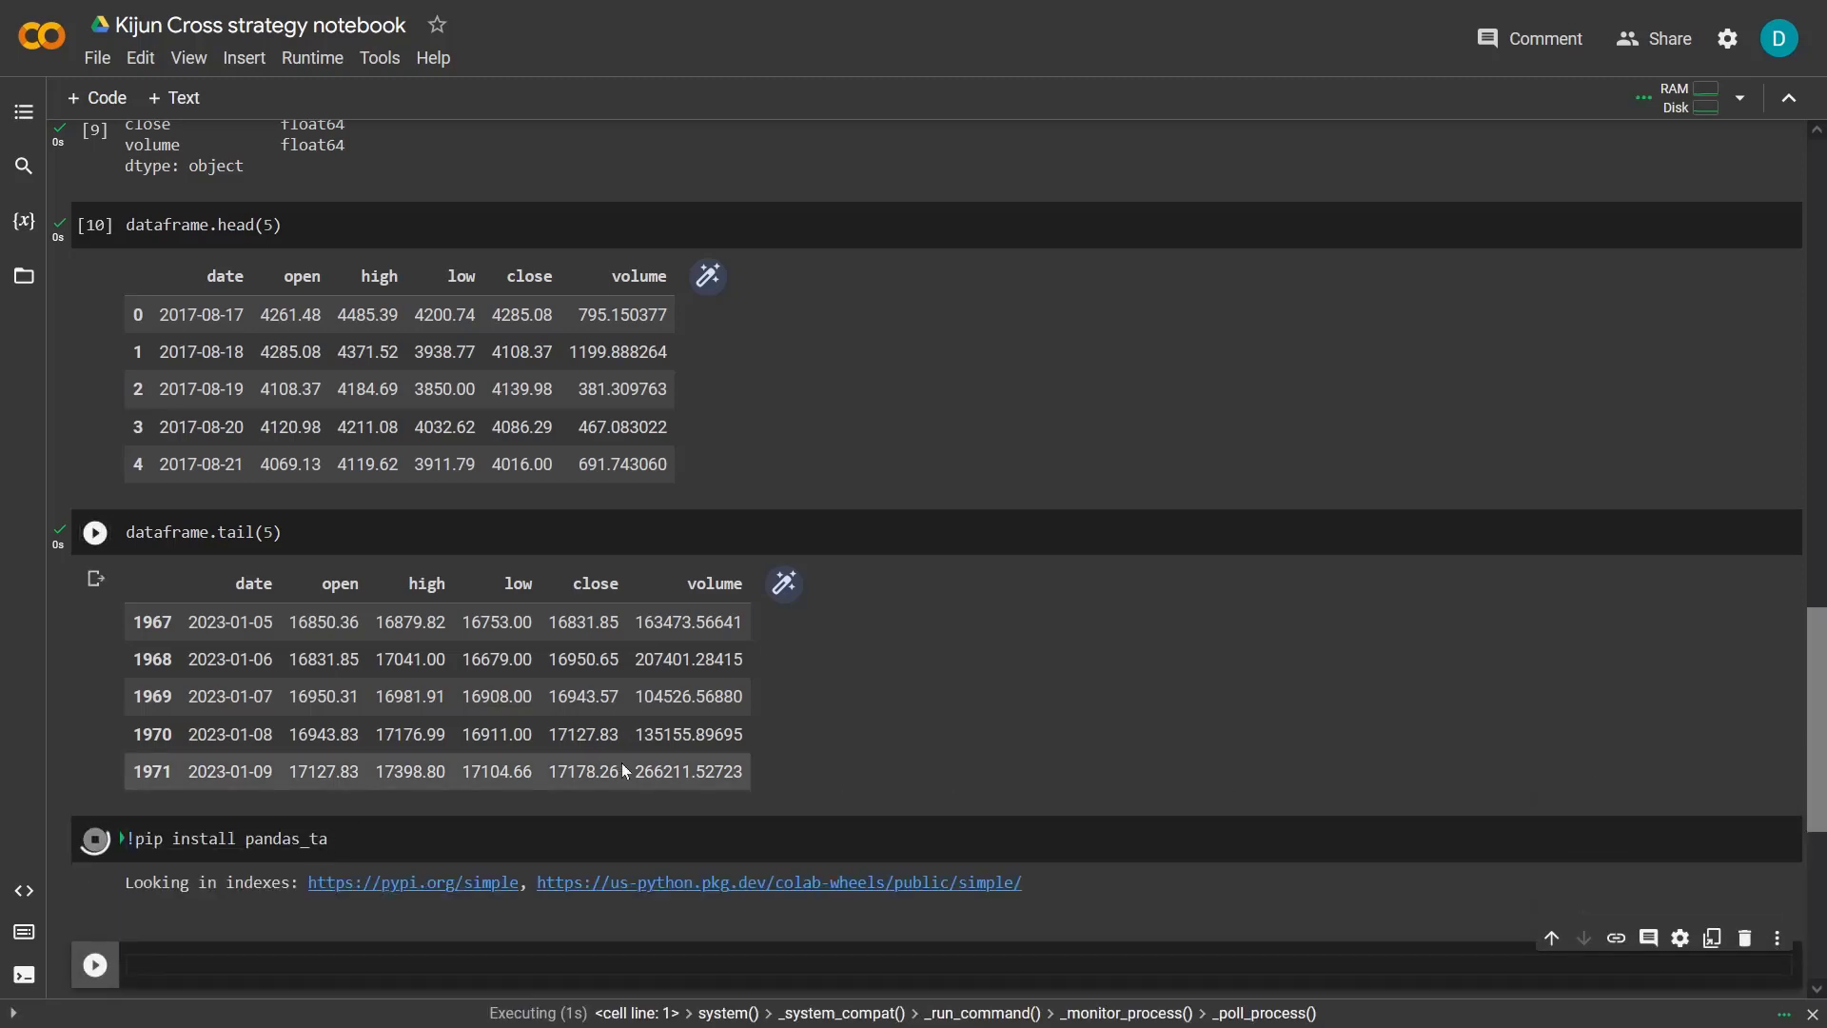
scroll(622, 771, "down", 3)
scroll(624, 771, "down", 2)
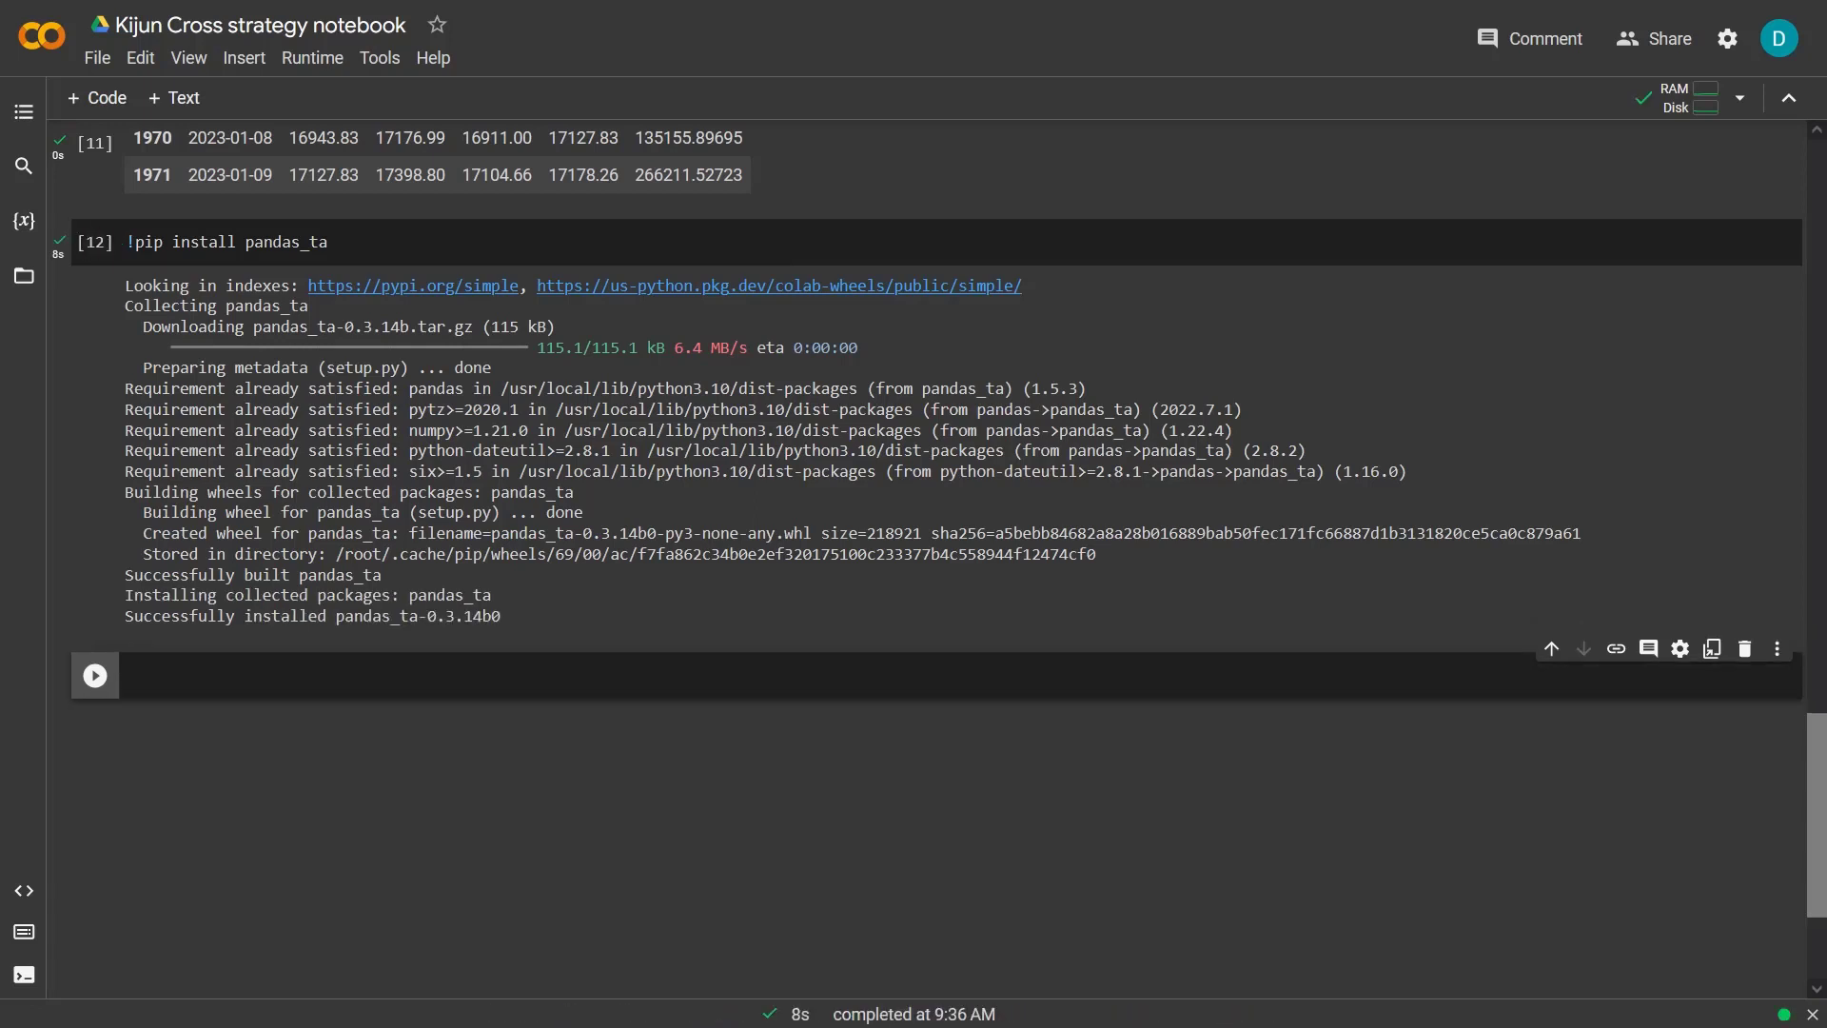
left_click(1339, 669)
type("import pandas_ta as pta")
key("shift+Return")
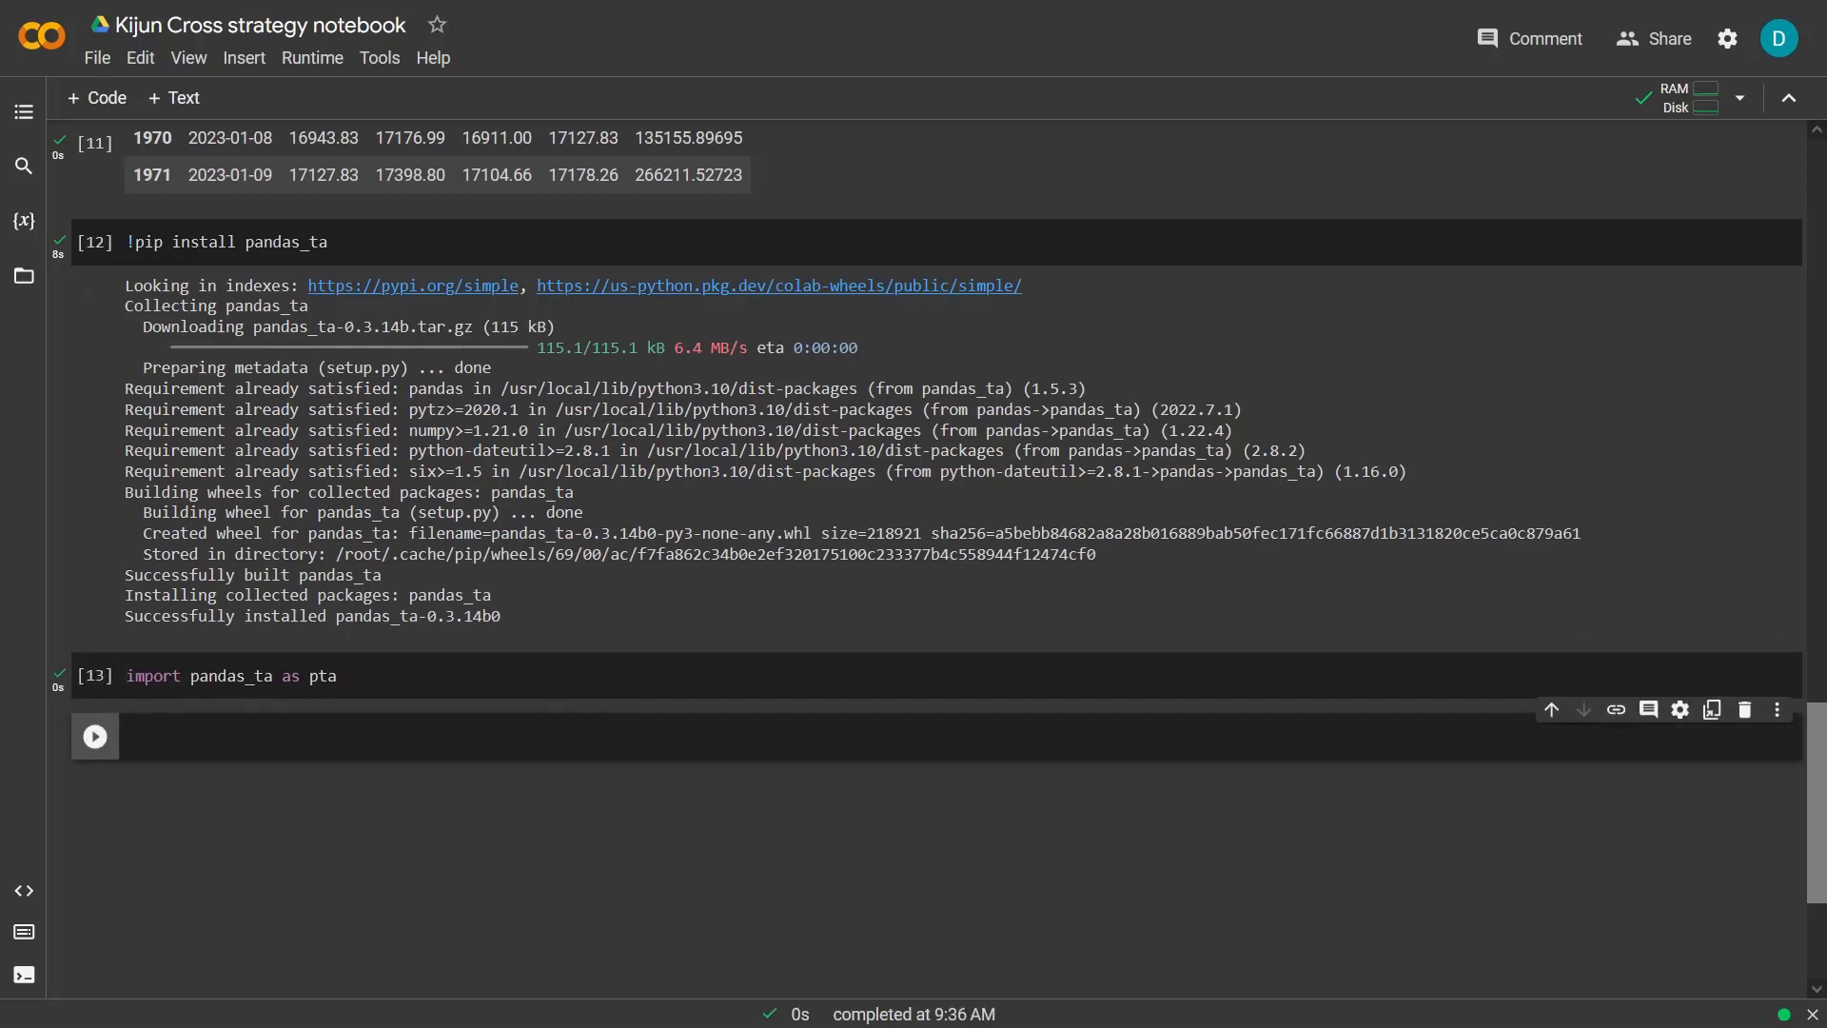
Run the TS=9/KS=26/SS=52/CS=26/OS=0 settings with the five pta Ichimoku calculations, then display the 1972×11 dataframe
type("TS = 9 KS = 26 SS = 52 CS = 26 OS = 0")
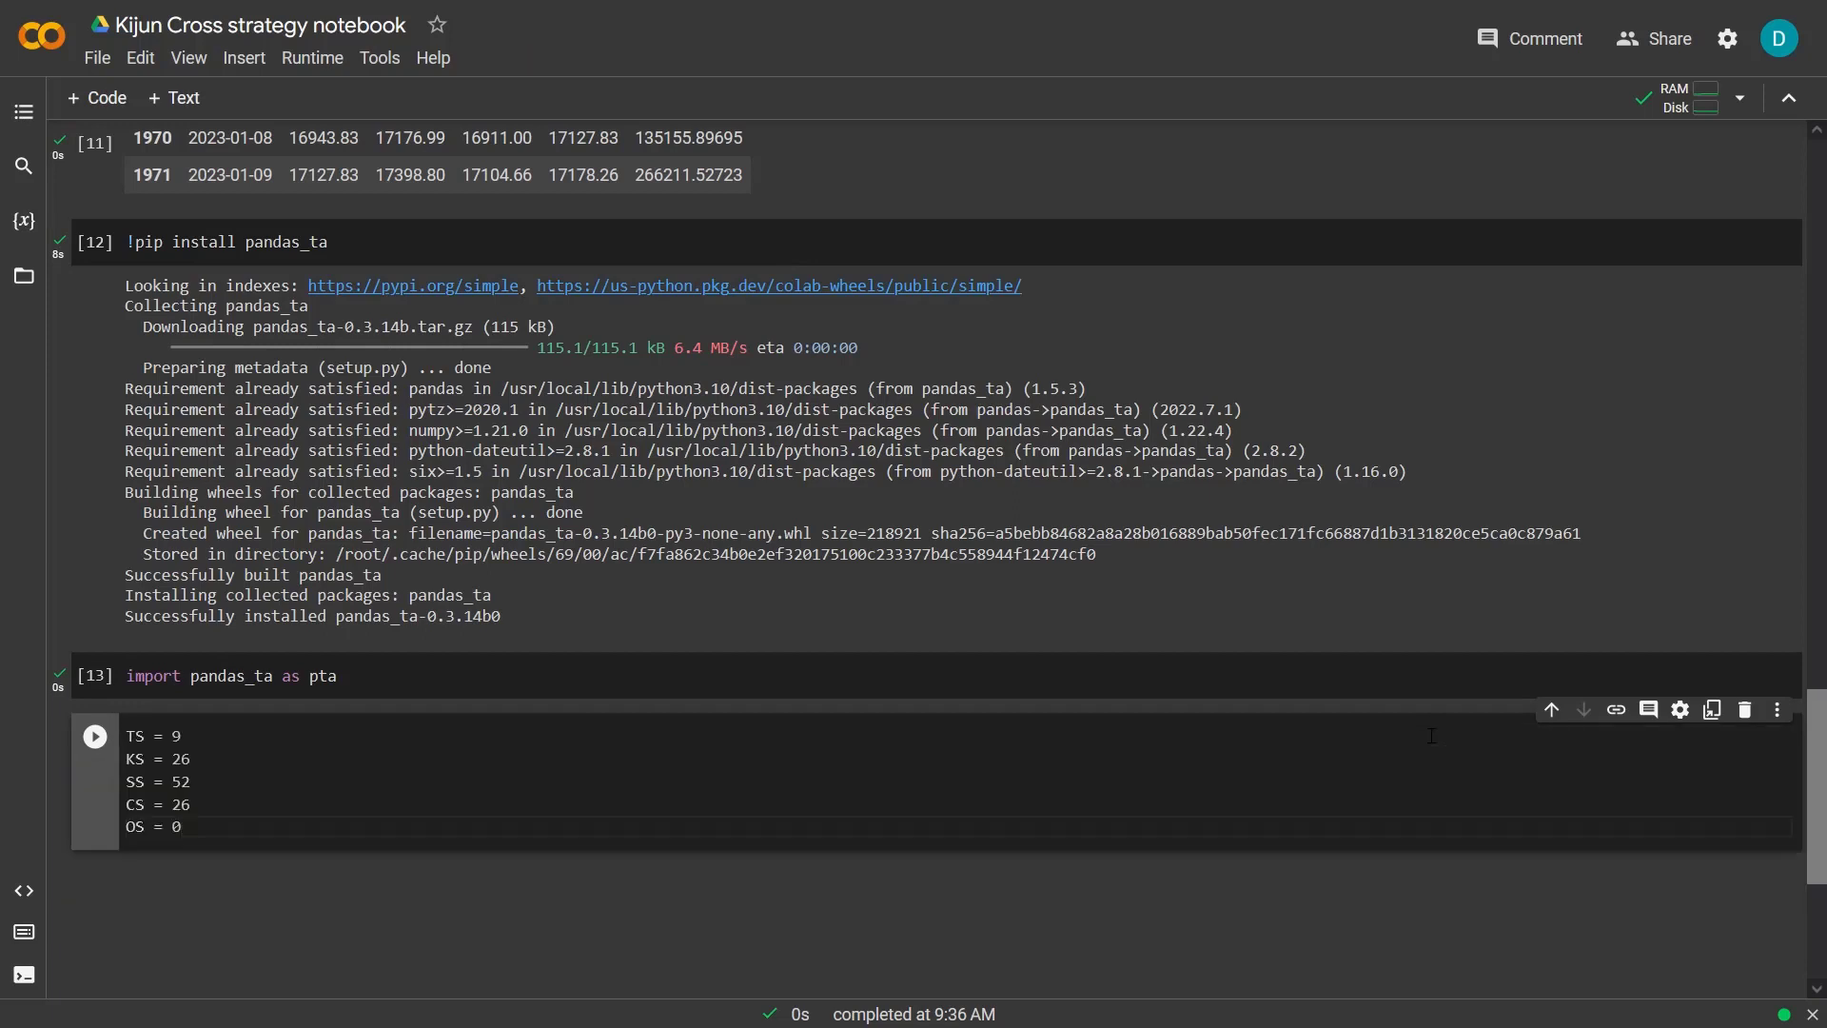
key("Return")
key("Return")
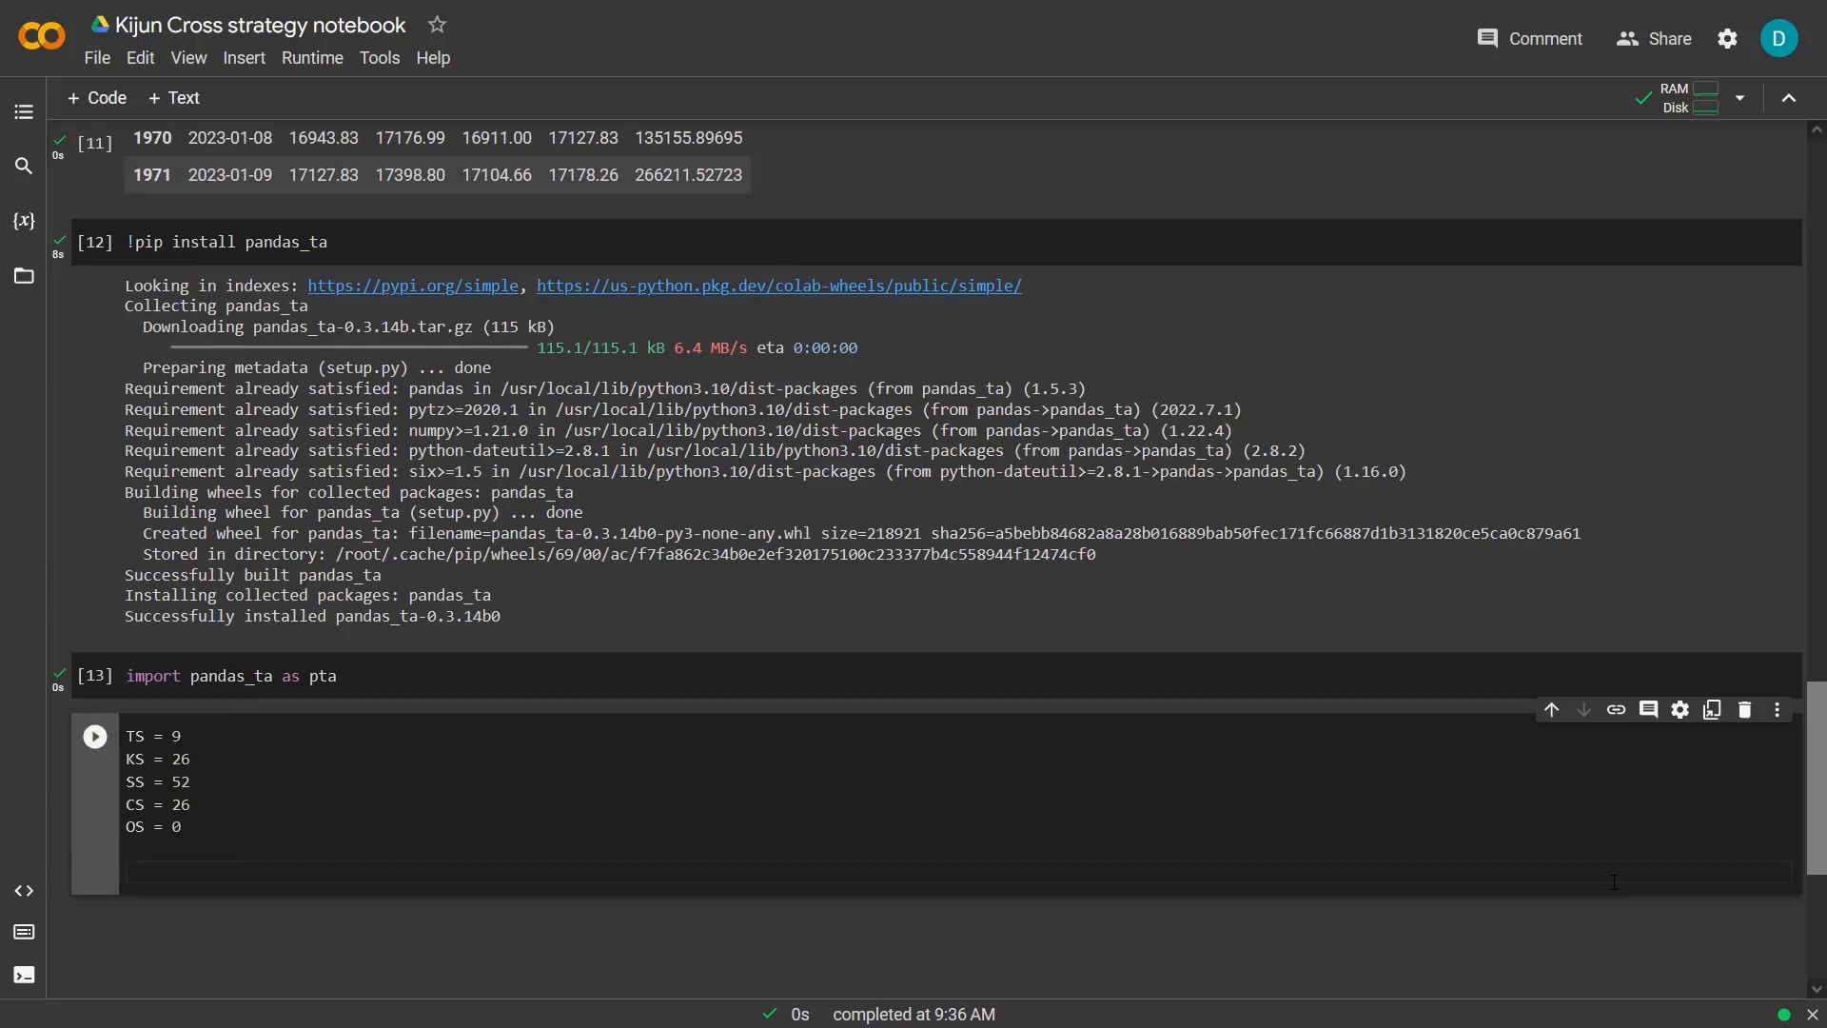
type("dataframe['tenkan'] = pta.ichimoku(high=dataframe['high'], low=dataframe['low'], close=dataframe['close'], tenkan=TS, kijun=KS, senkou=SS, offset=OS)[0][f'ITS_{TS}'] dataframe['kijun'] = pta.ichimoku(high=dataframe['high'], low=dataframe['low'], close=dataframe['close'], tenkan=TS, kijun=KS, senkou=SS, offset=OS)[0][f'IKS_{KS}'] dataframe['senkou_a'] = pta.ichimoku(high=dataframe['high'], low=dataframe['low'], close=dataframe['close'], tenkan=TS, kijun=KS, senkou=SS, offset=OS)[0][f'ISA_{TS}'] dataframe['senkou_b'] = pta.ichimoku(high=dataframe['high'], low=dataframe['low'], close=dataframe['close'], tenkan=TS, kijun=KS, senkou=SS, offset=OS)[0][f'ISB_{KS}'] dataframe['chikou'] = pta.ichimoku(high=dataframe['high'], low=dataframe['low'], close=dataframe['close'], tenkan=TS, kijun=KS, senkou=SS, offset=OS)[0][f'ICS_{KS}']")
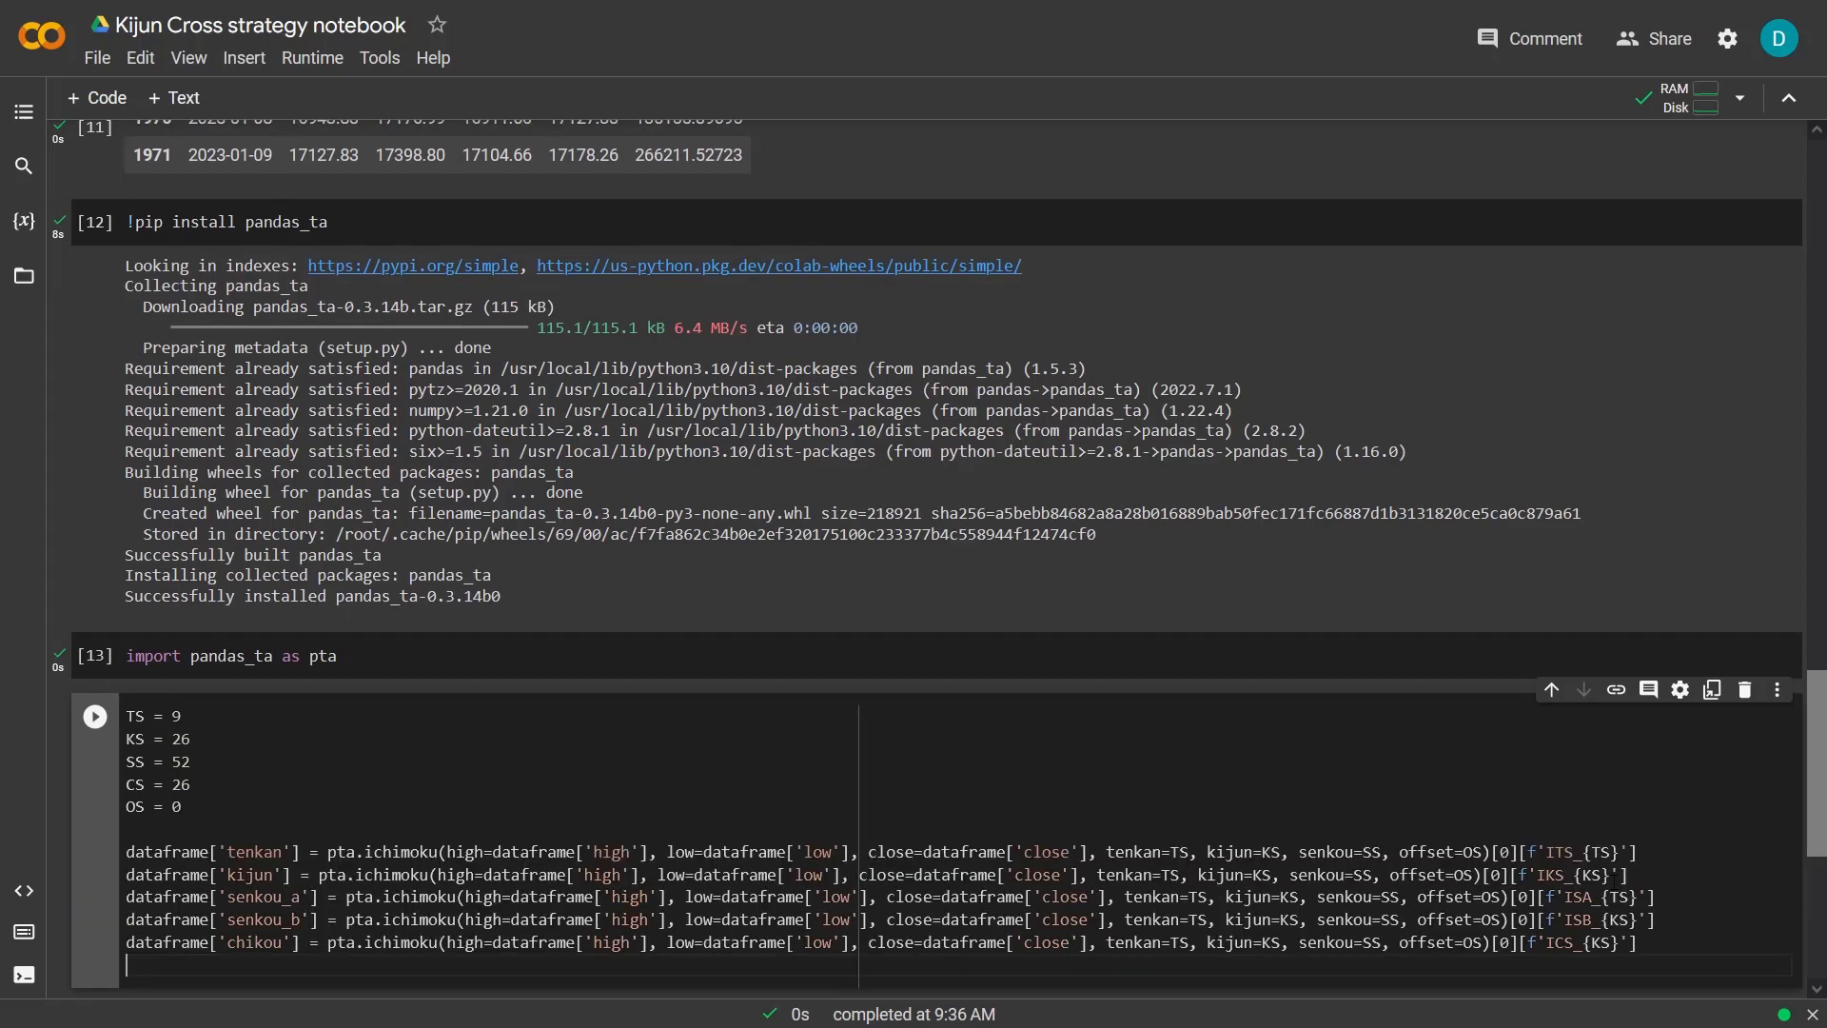
key("shift+Return")
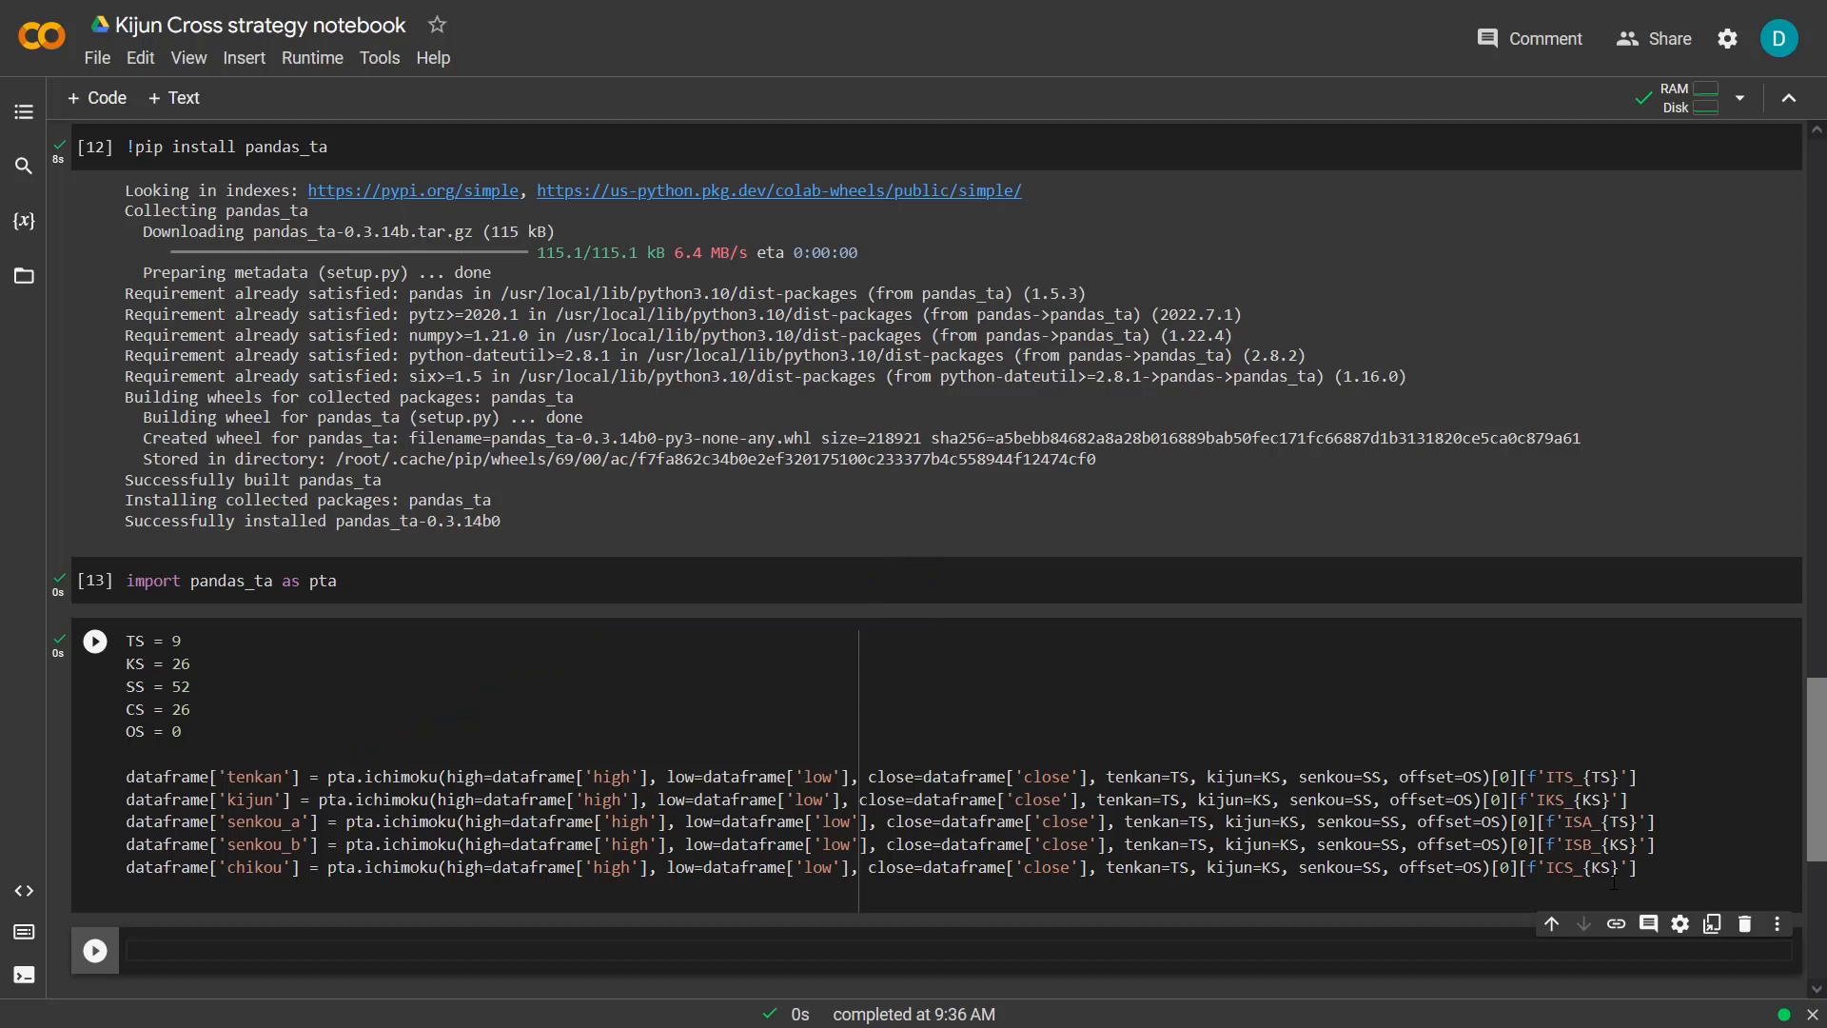
type("dataframe")
key("shift+Return")
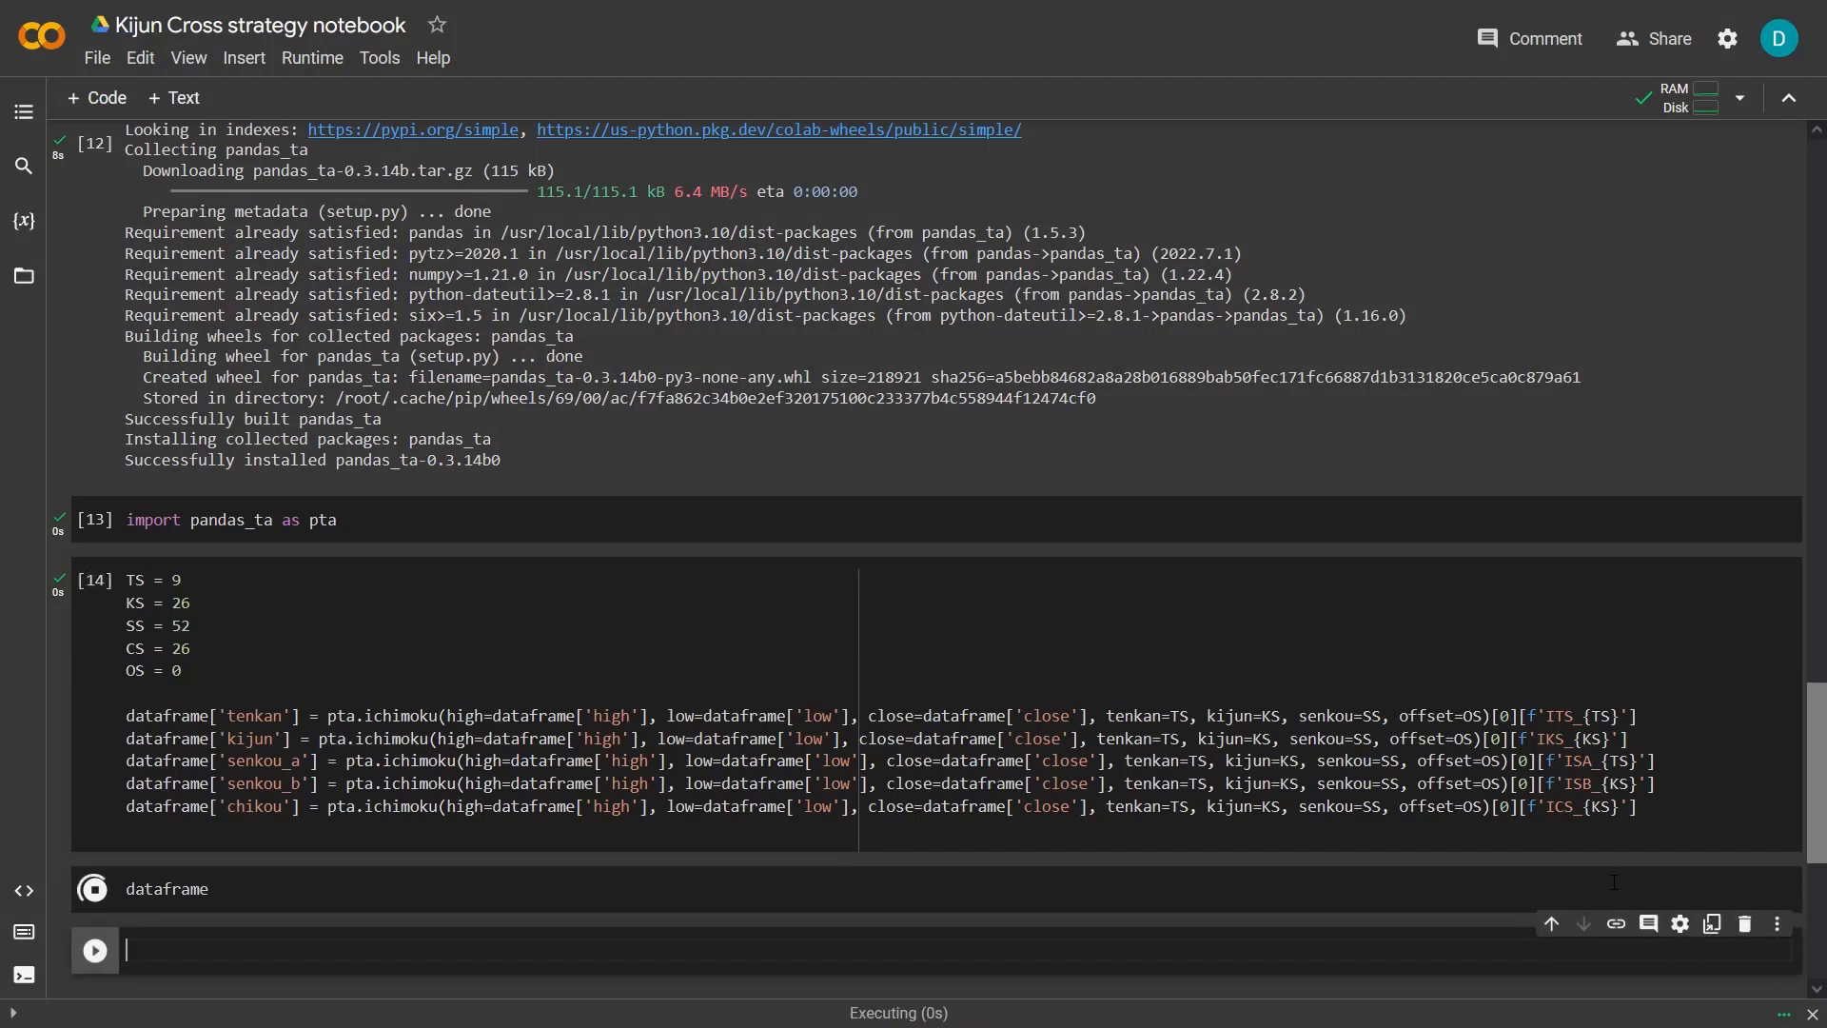
scroll(1541, 718, "down", 3)
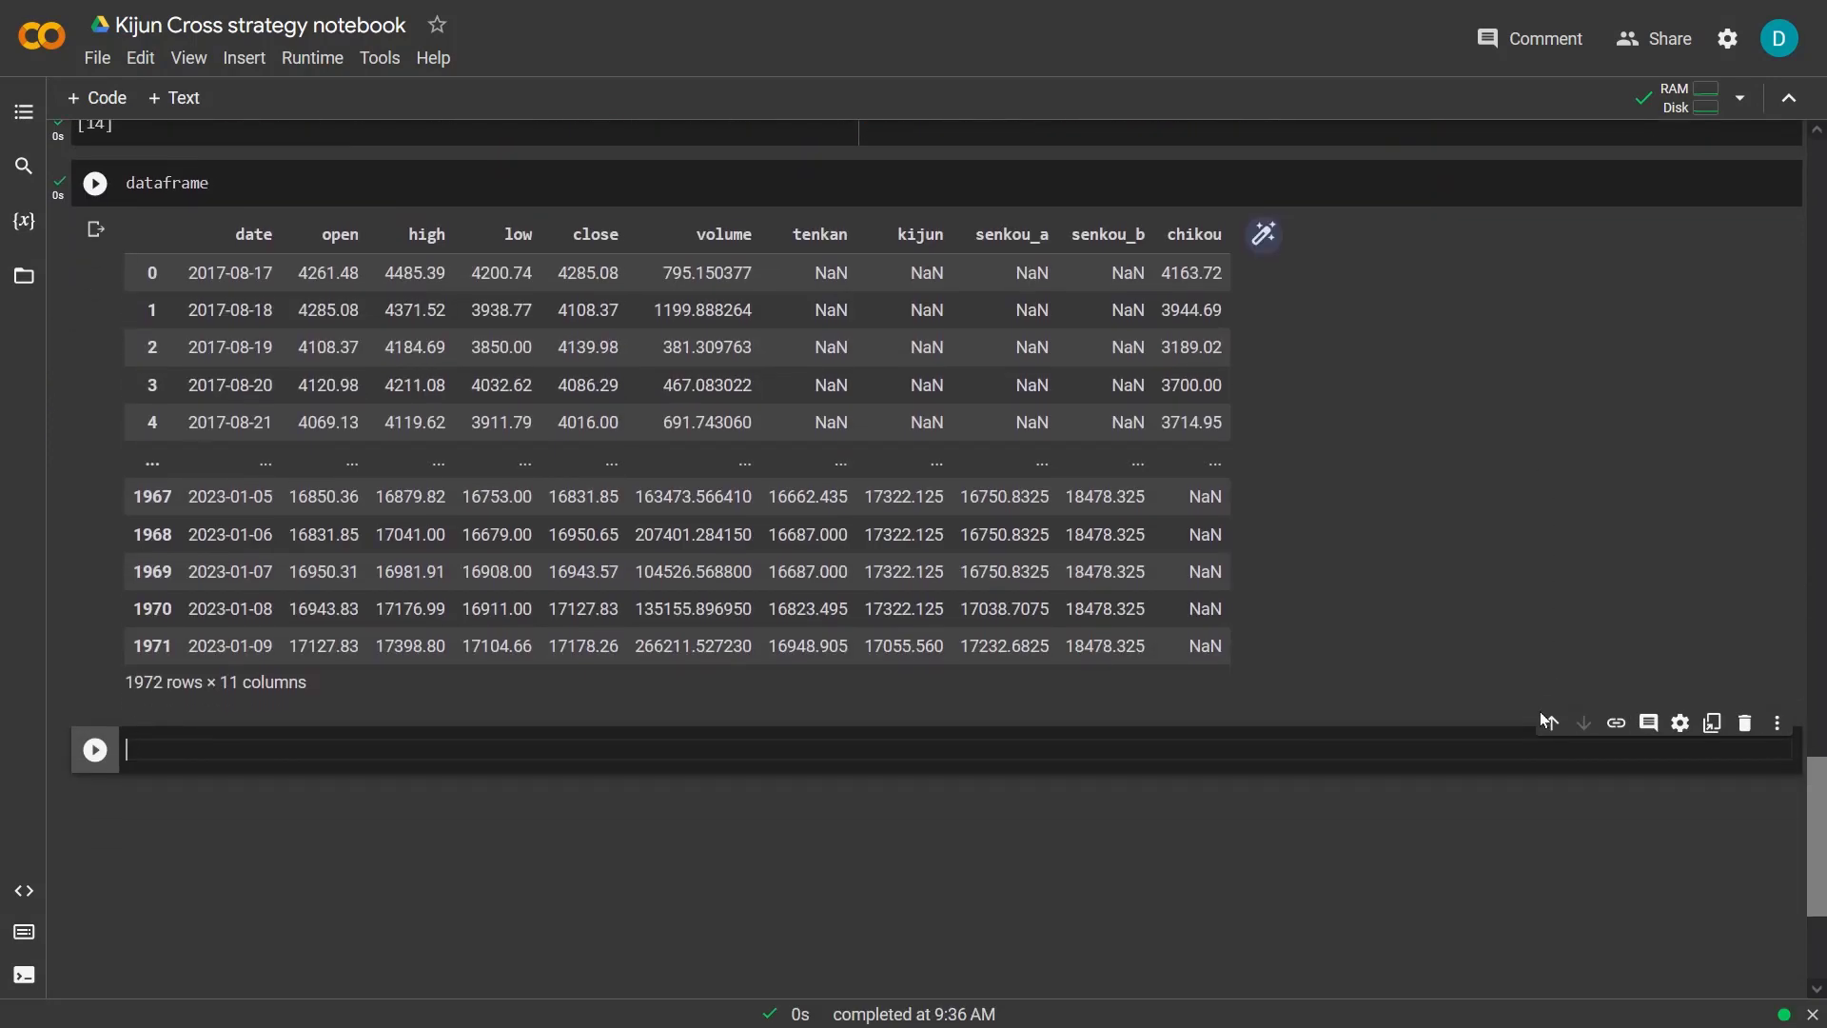
scroll(1540, 712, "up", 2)
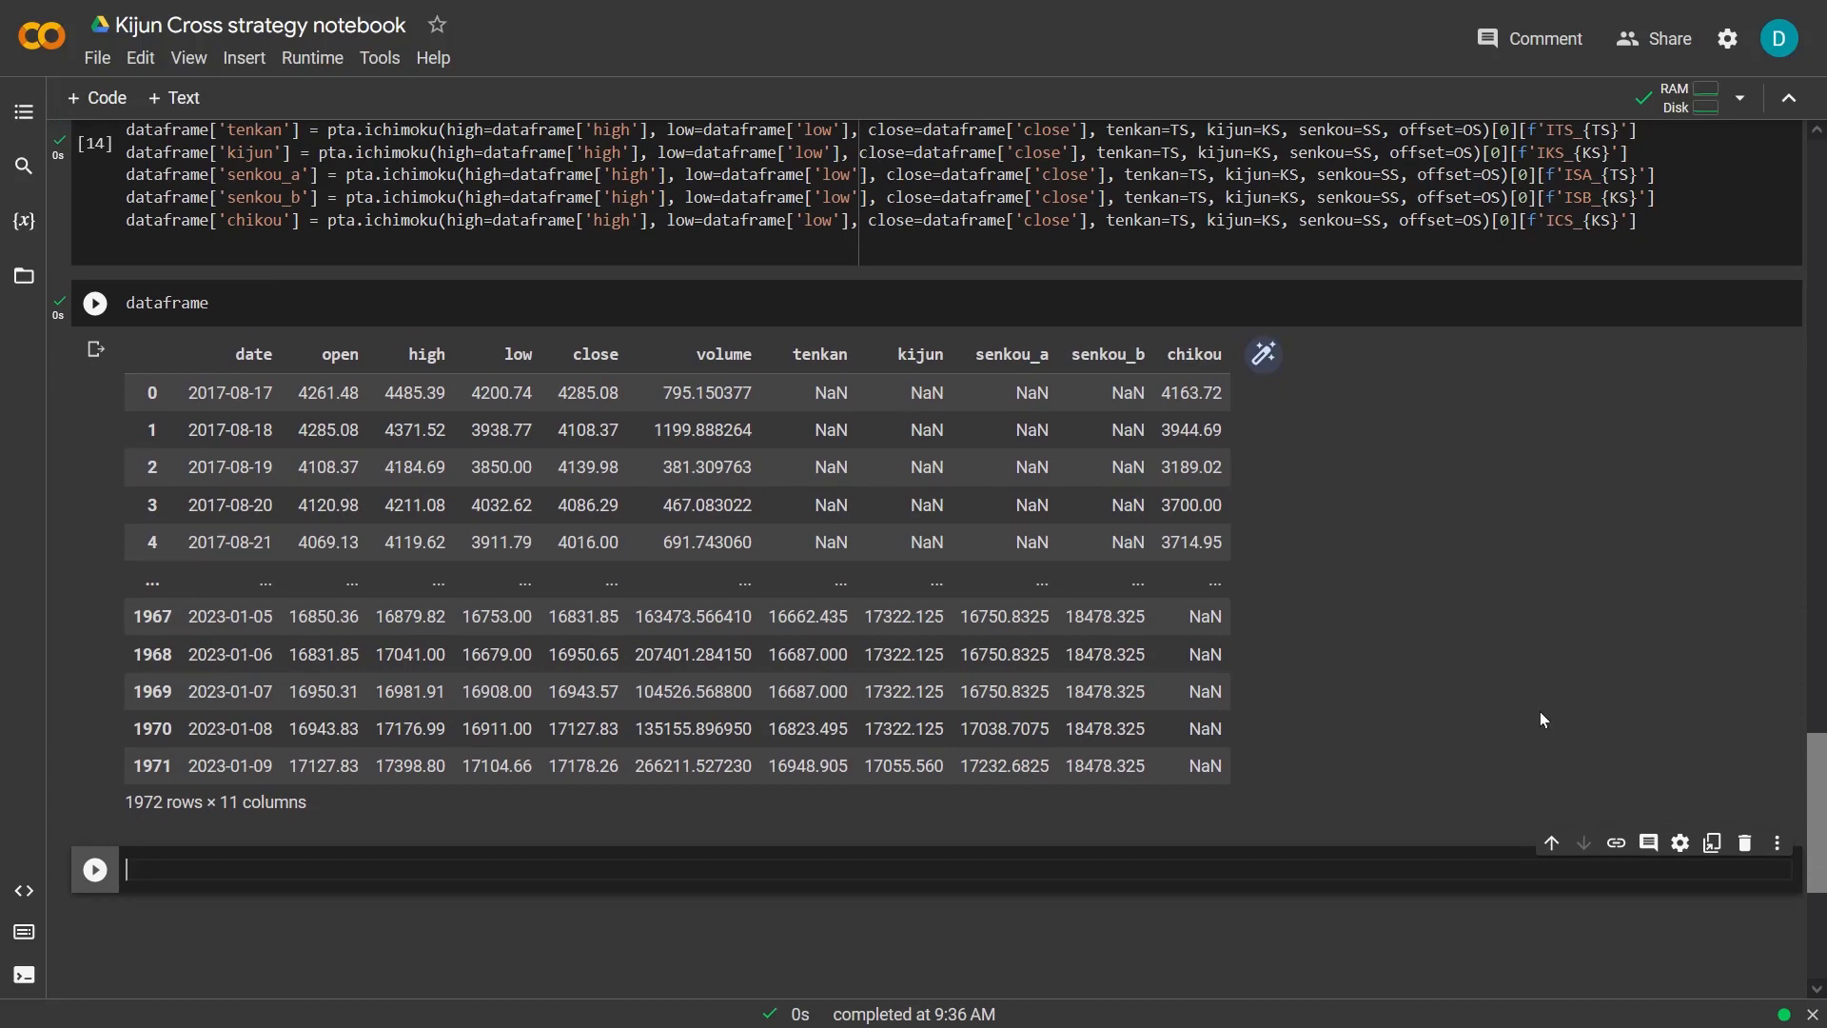
scroll(1541, 713, "up", 3)
scroll(1539, 712, "down", 1)
scroll(1540, 713, "down", 4)
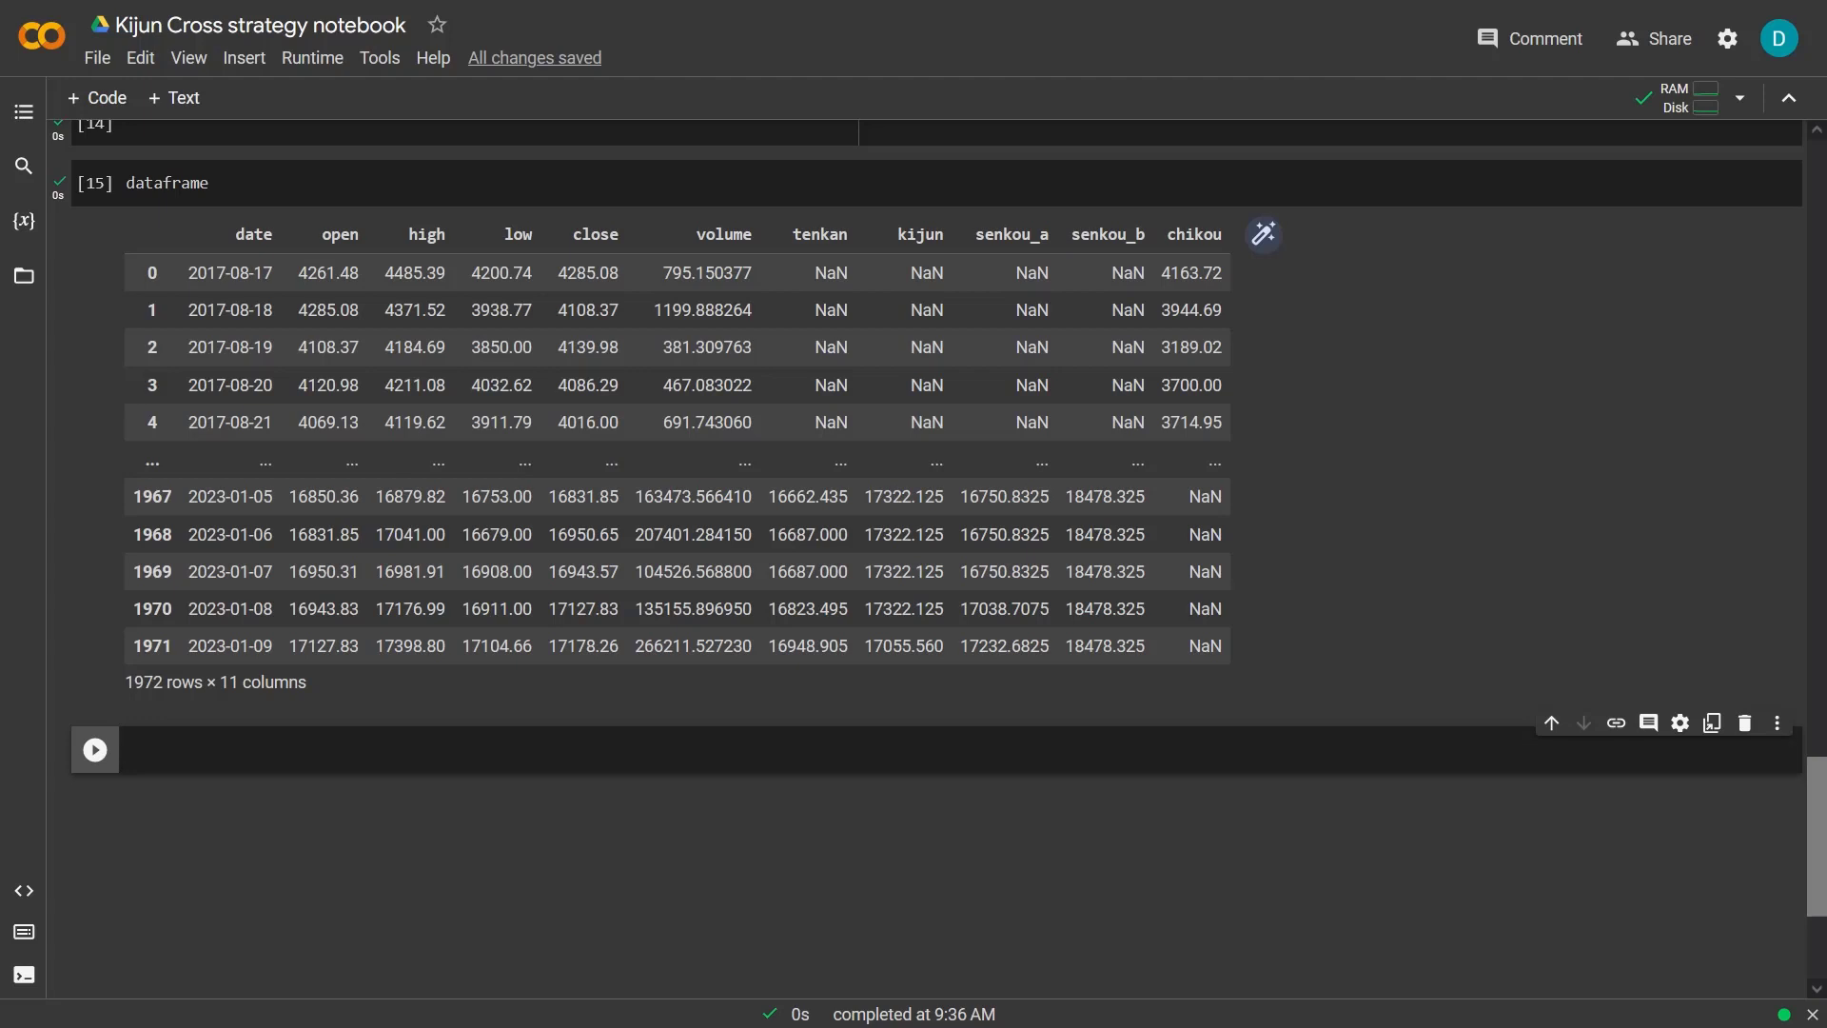
type("#")
type(" Strong signal type")
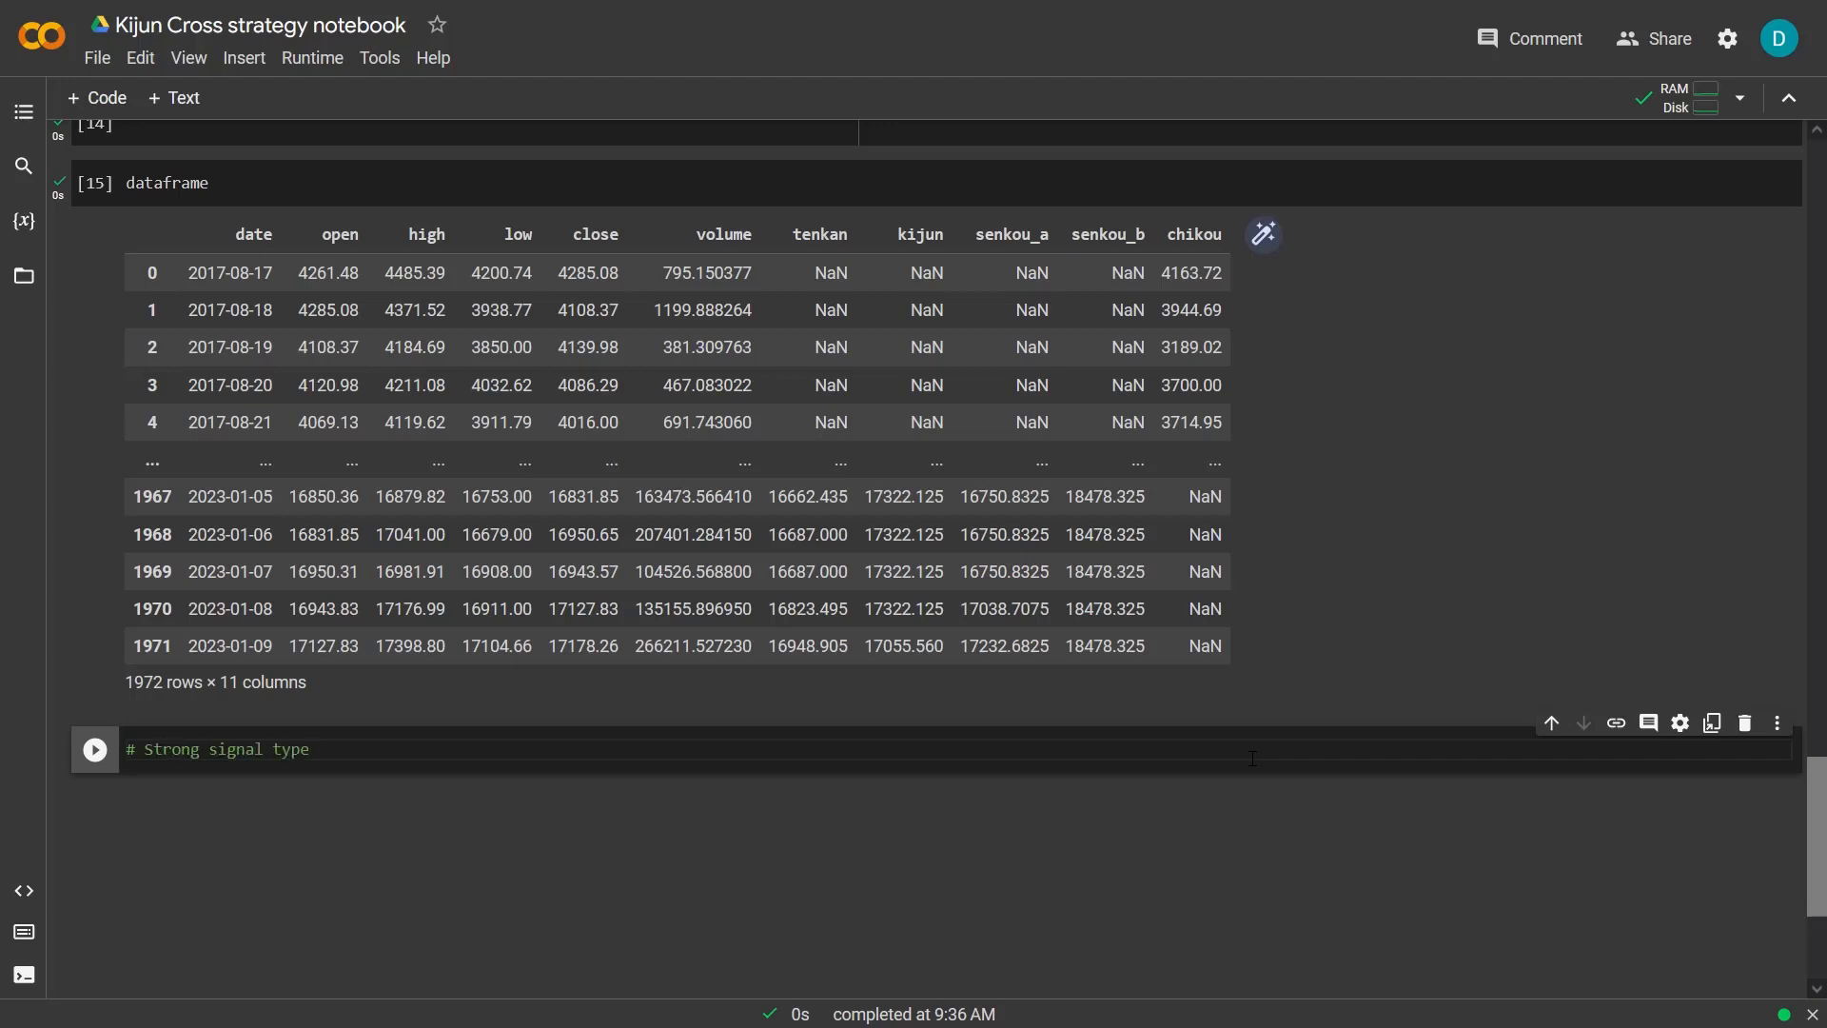
key("Return")
type("# Kijun should be above the cloud (it does not matter if the cloud is bearish or bullish here)")
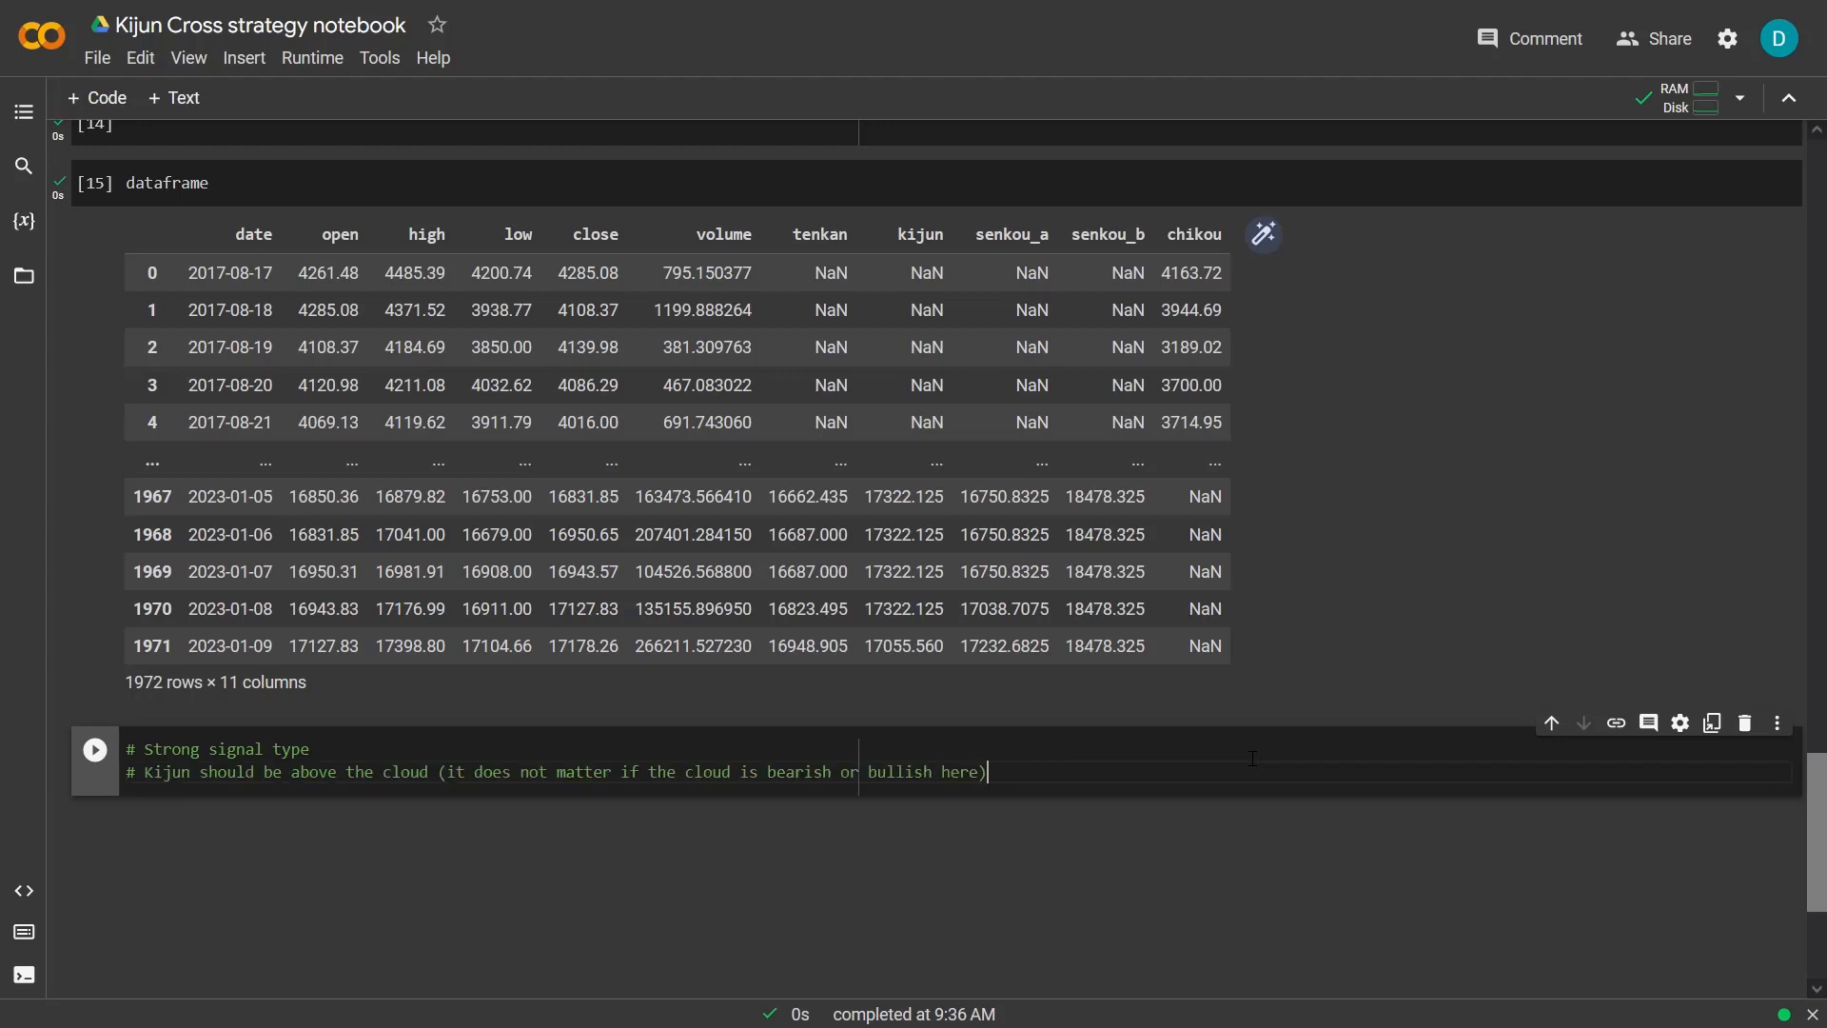
key("Return")
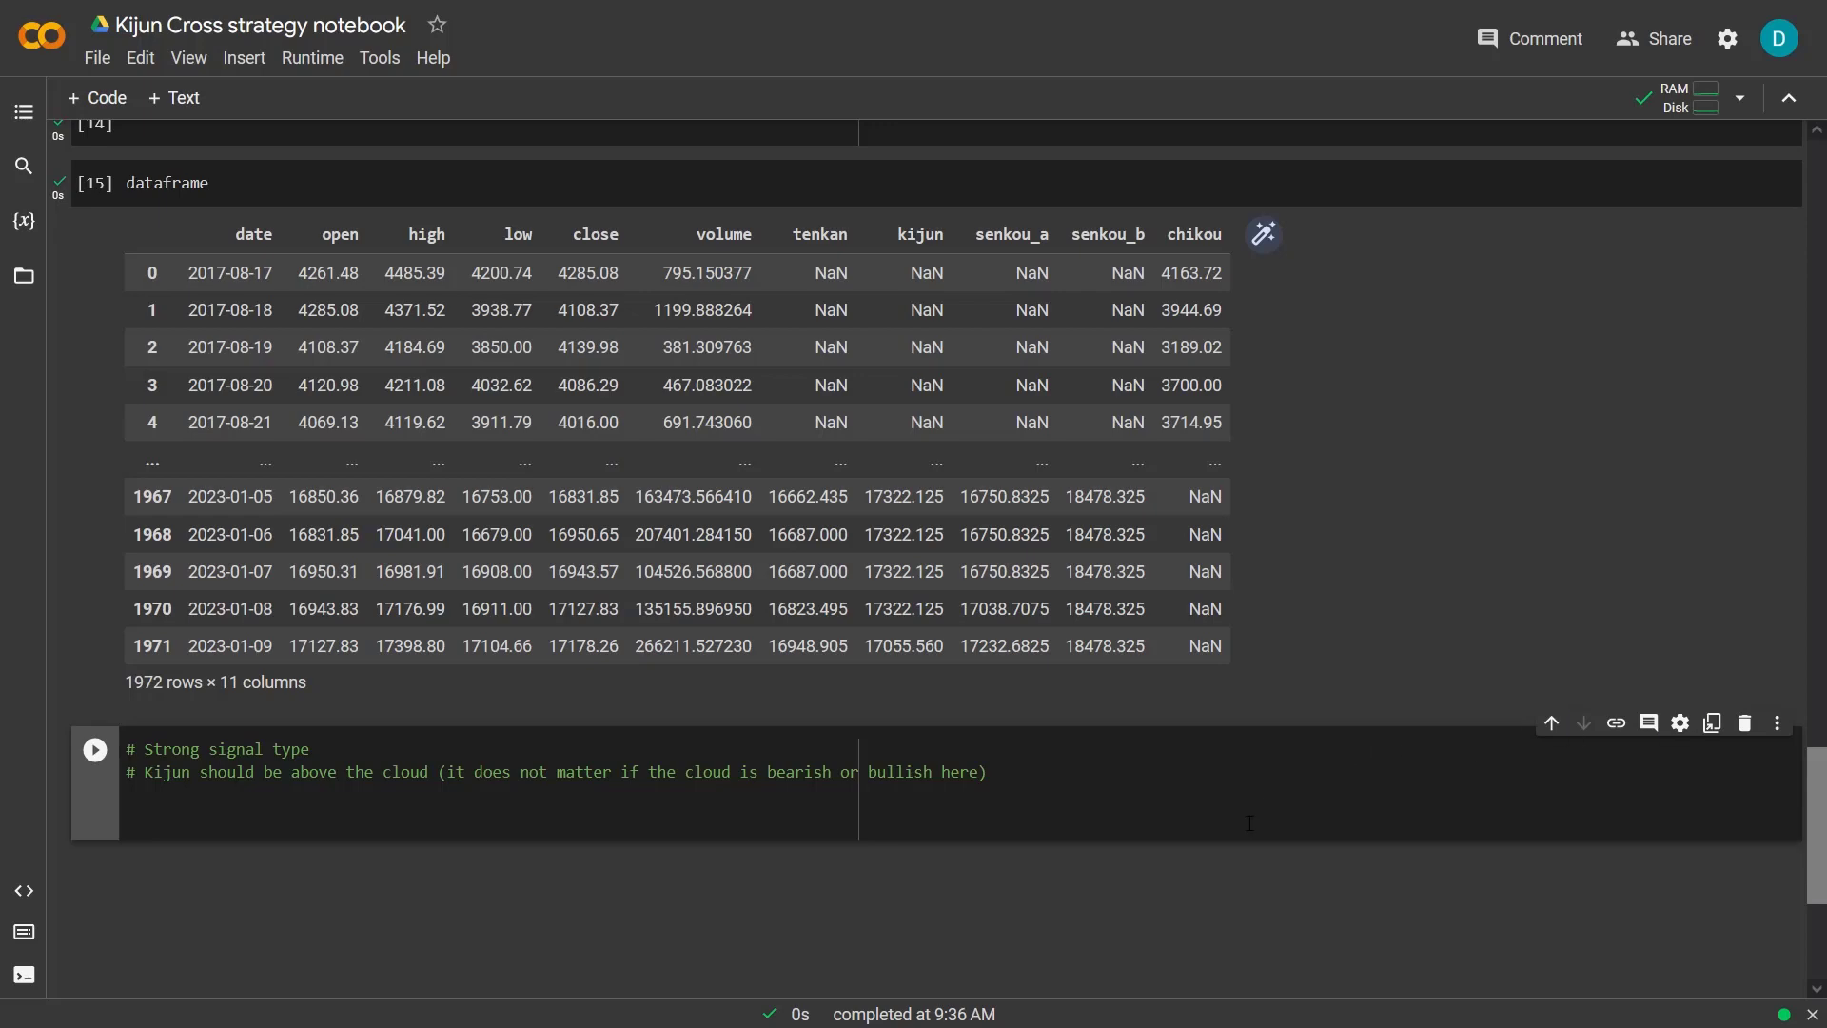
type("dataframe['kijun_above_cloud'] = dataframe['kijun'] > dataframe['senkou_a'] & dataframe['kijun'] > dataframe['senkou_b']  # Also the close price should be above the kumo cloud dataframe['close_above_cloud'] = dataframe['close'] > dataframe['senkou_a'] & dataframe['close'] > dataframe['senkou_b']  # And finally the price close is above the kijun dataframe['close_above_kijun'] = dataframe['close'] > dataframe['kijun']")
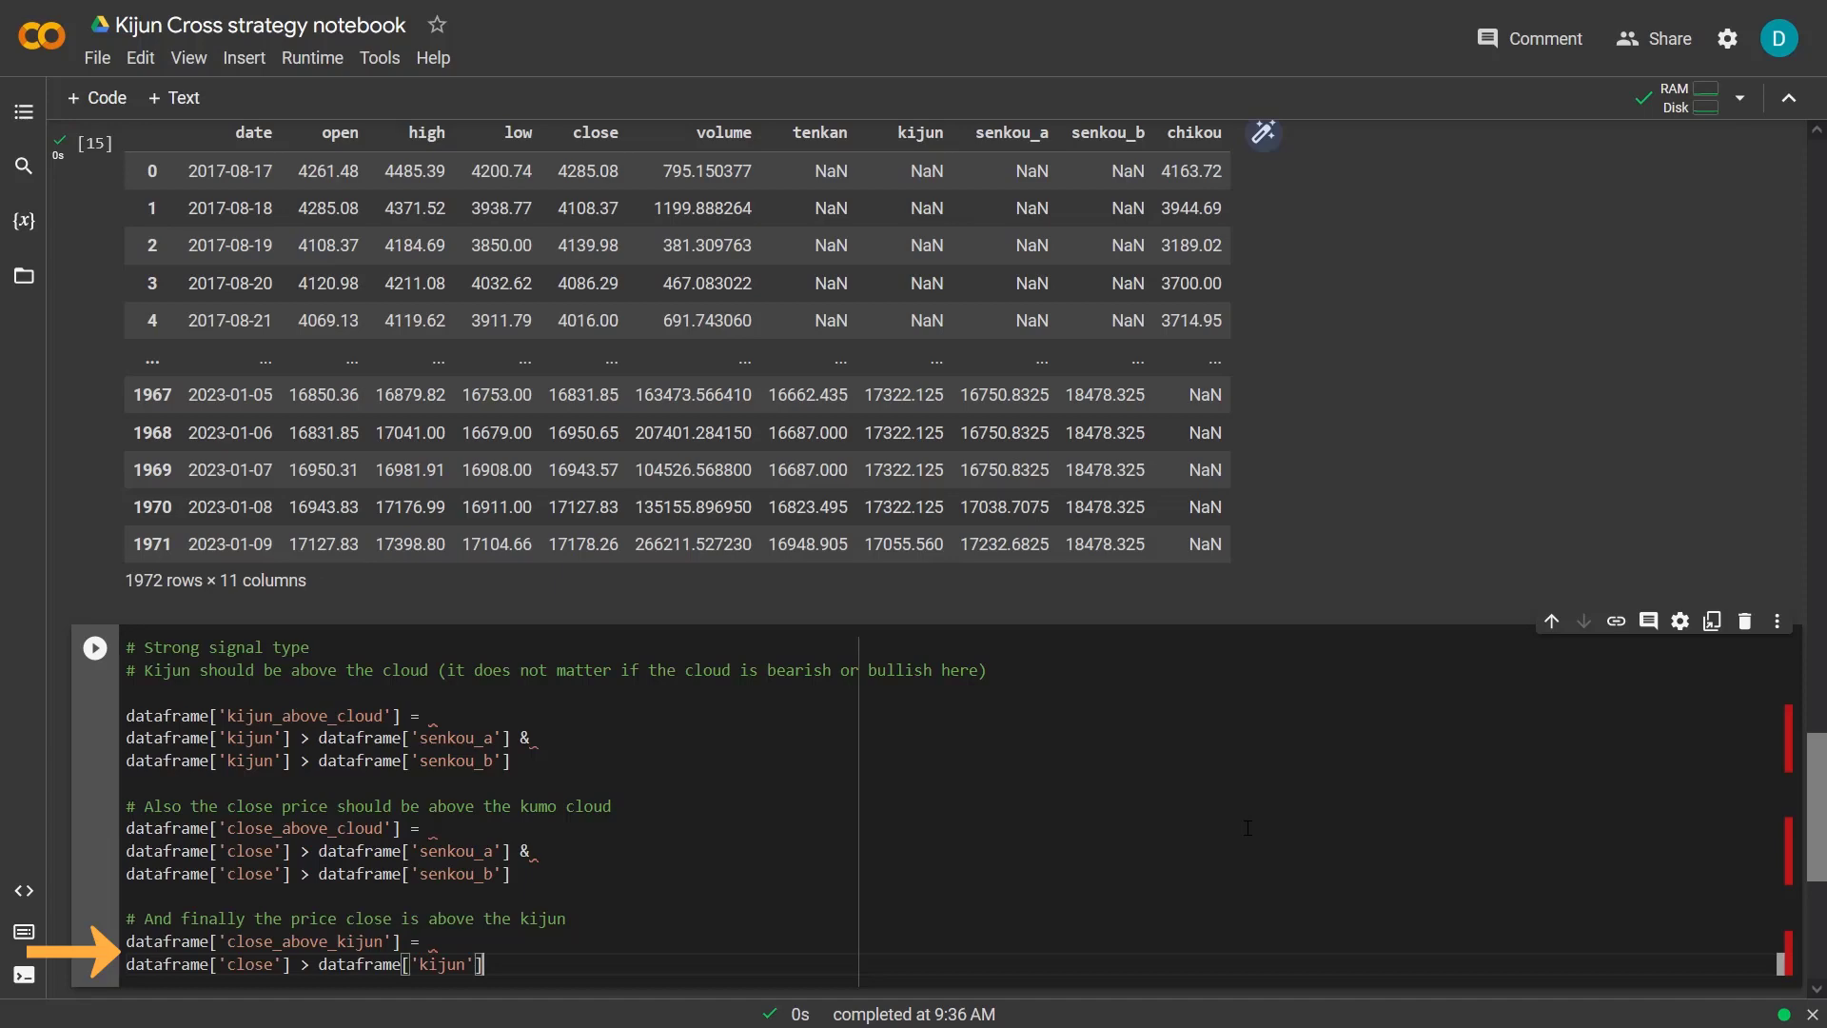
key("ctrl+a")
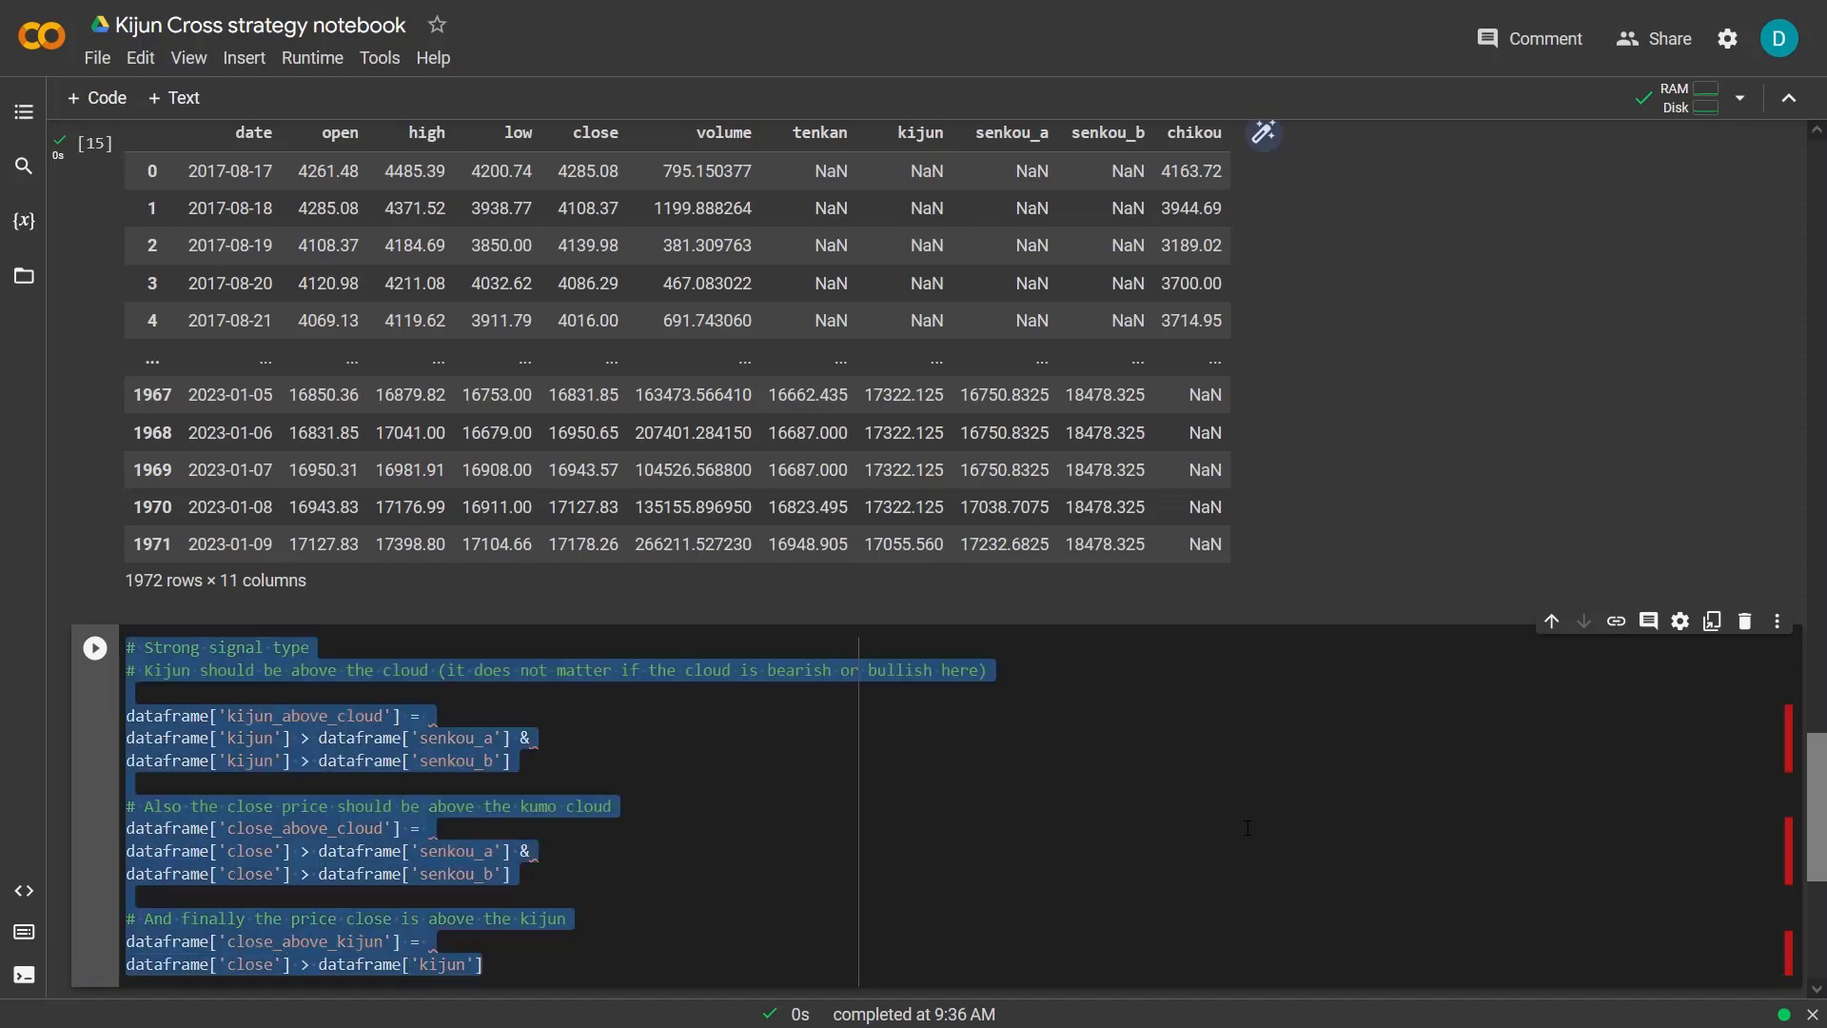
key("ctrl+v")
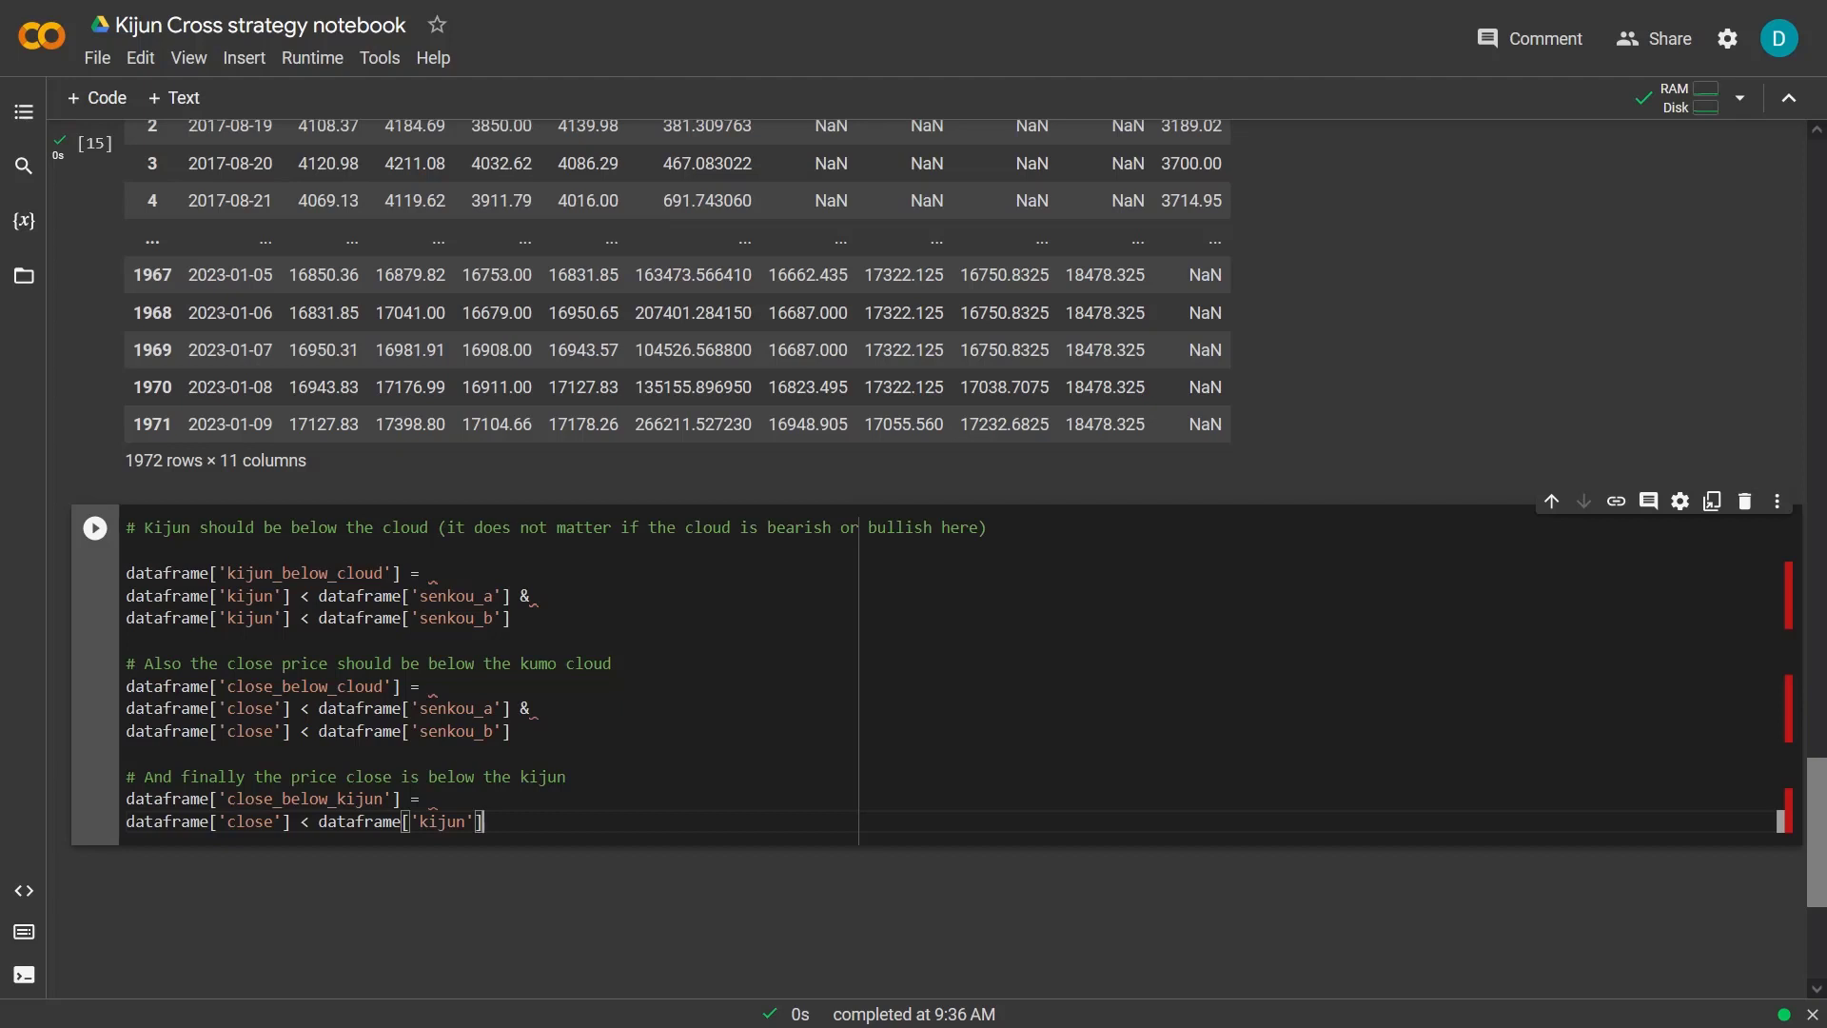
key("ctrl+a")
key("BackSpace")
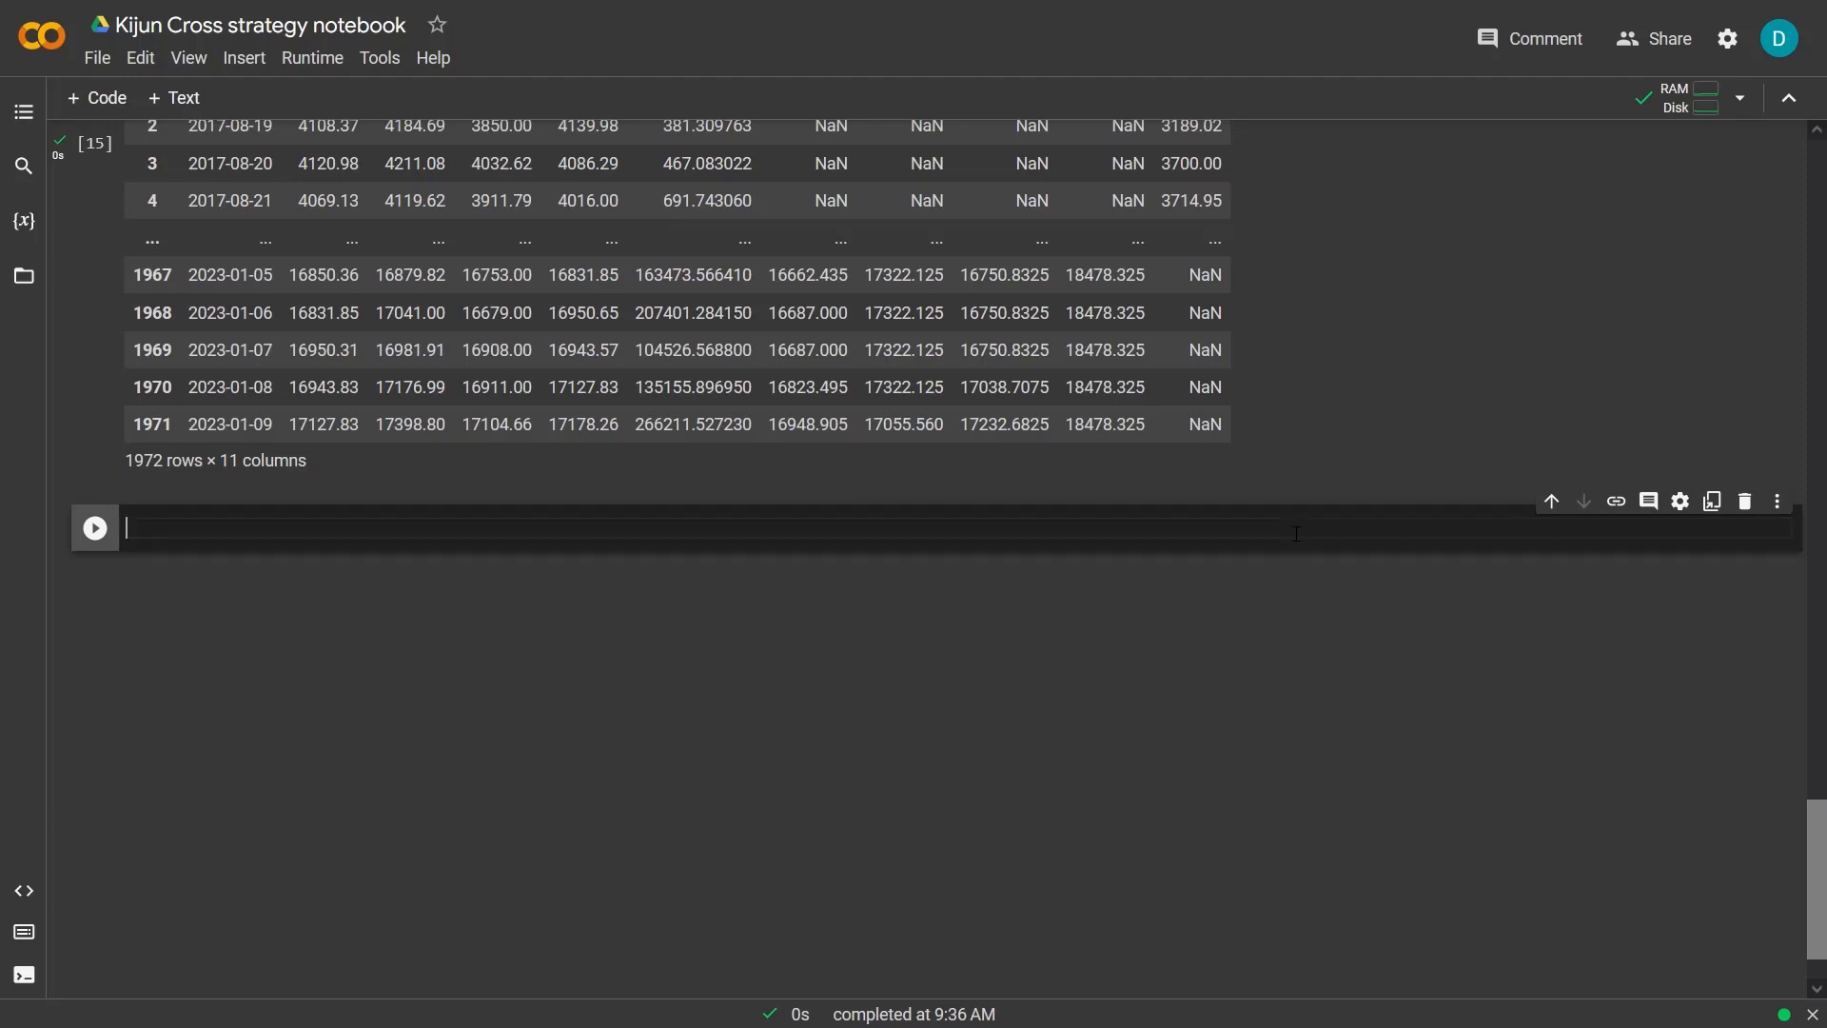
Compute the kijun_above_cloud column and run its filtered view
type("dataframe['kijun_above_cloud'] = (dataframe['kijun'] > dataframe['senkou_a']) & (dataframe['kijun'] > dataframe['senkou_b'])")
key("shift+Return")
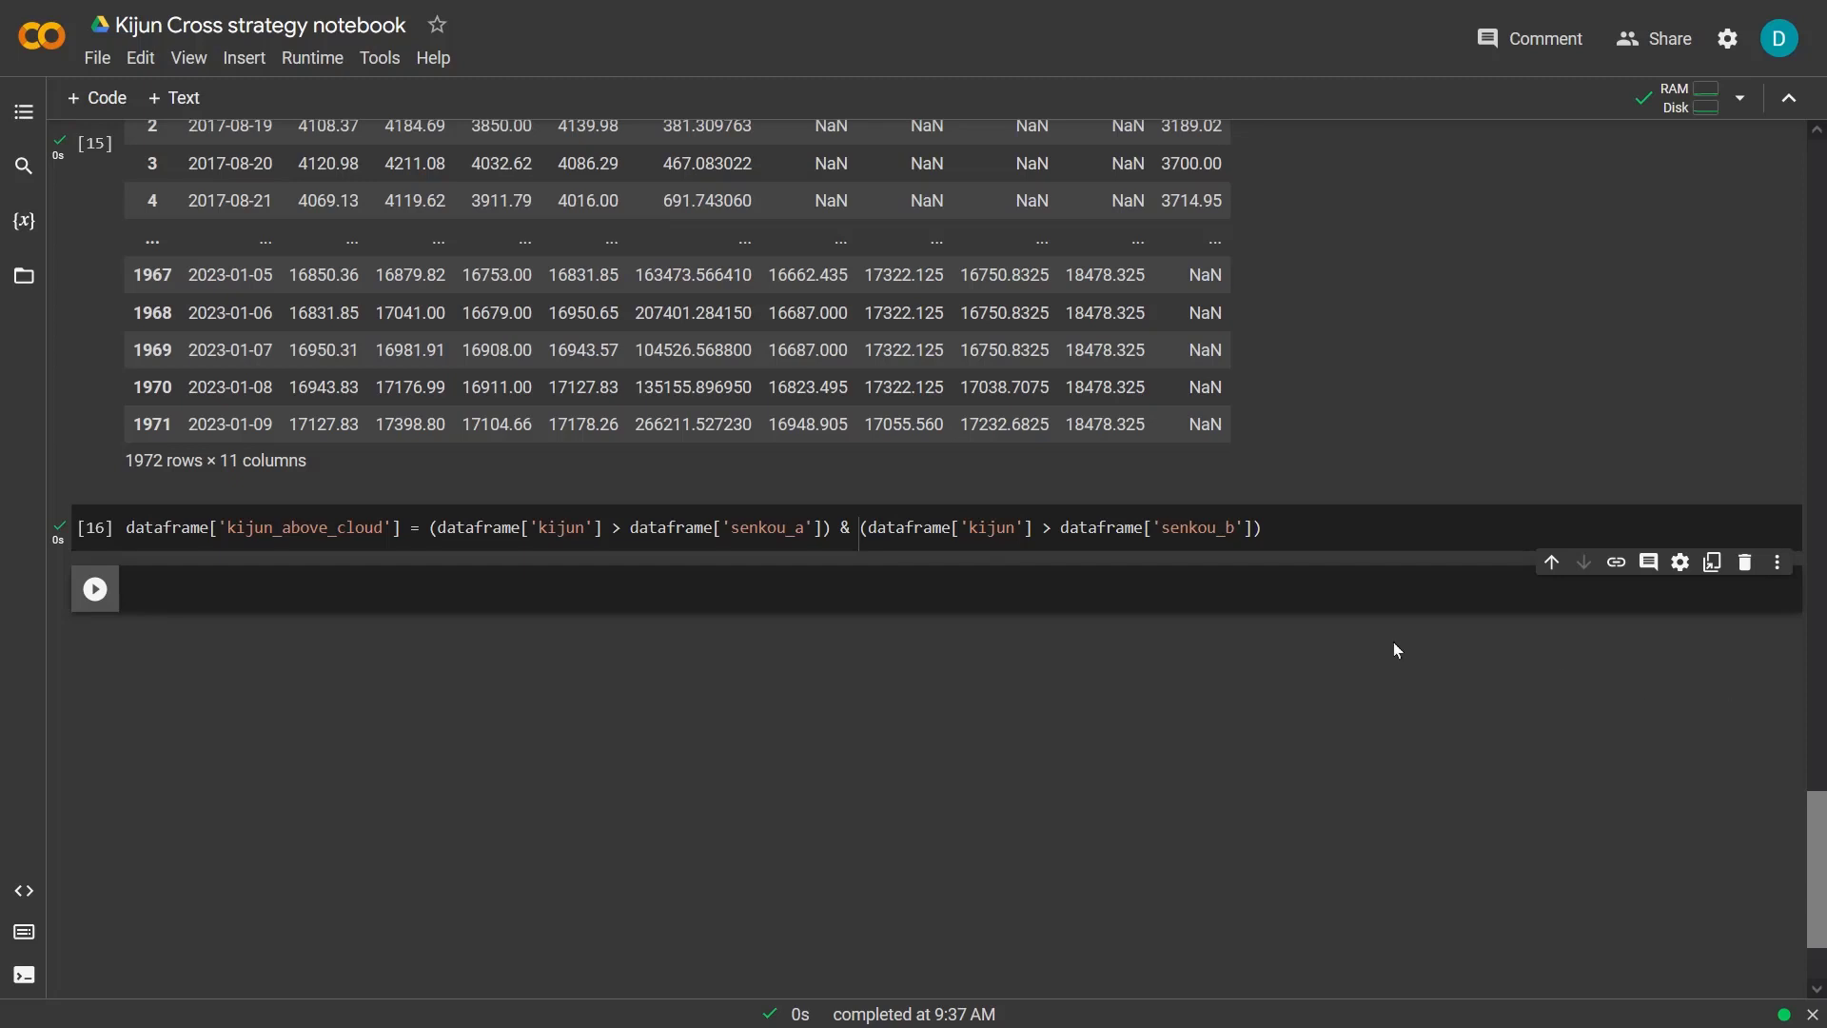
type("dataframe[['date','close','kijun','senkou_a','senkou_b','kijun_above_cloud',]][dataframe['kijun_above_cloud']==True].tail(10)")
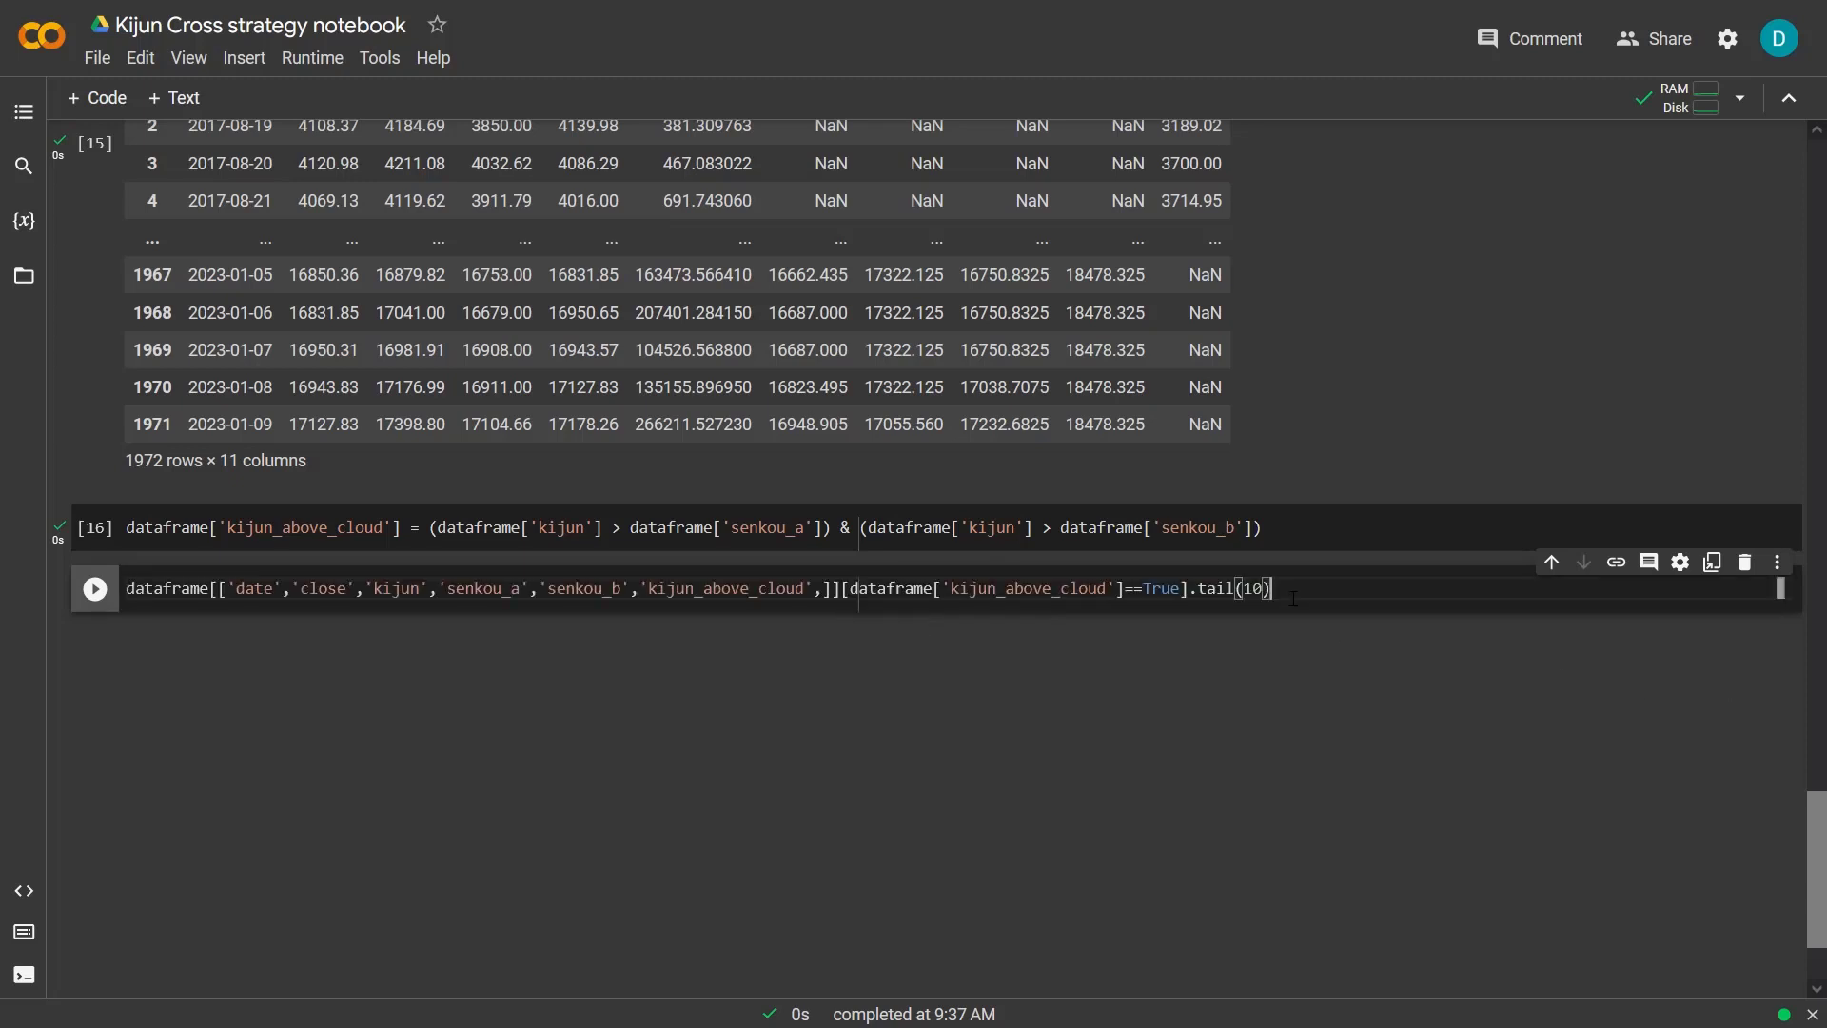
key("shift+Return")
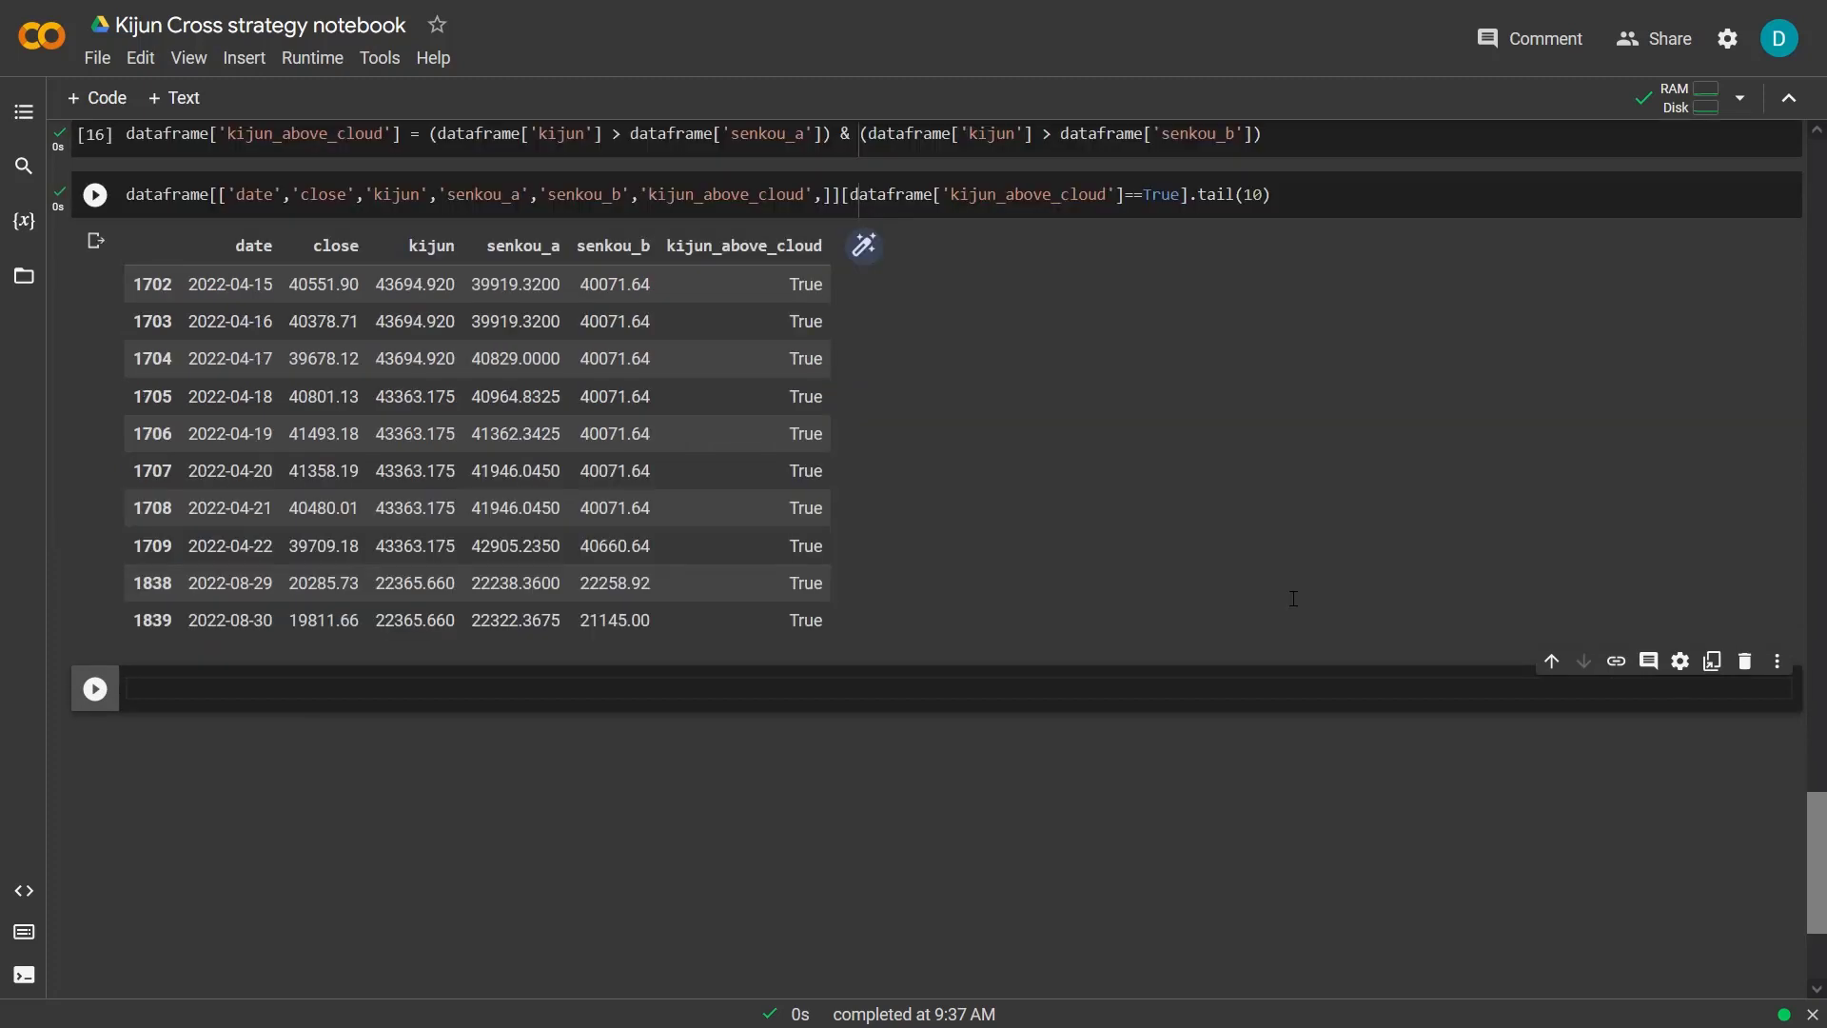
scroll(1285, 598, "up", 1)
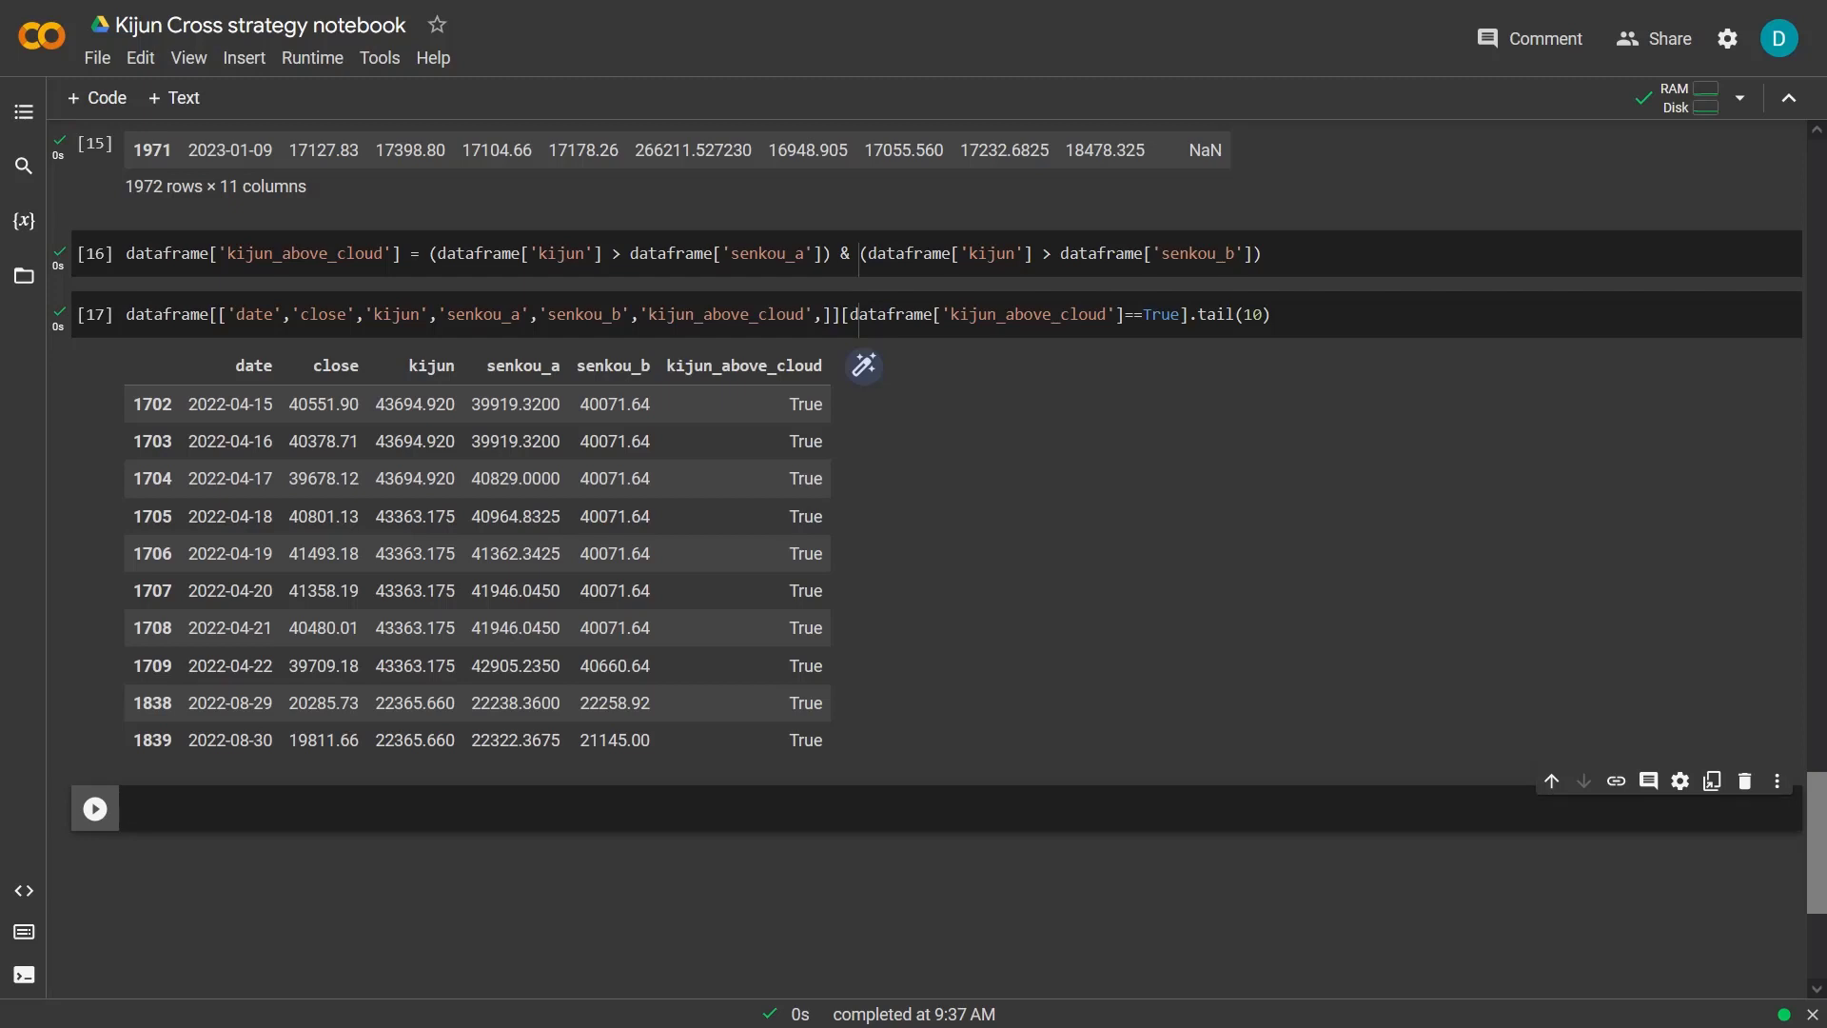
Compute the close_above_cloud column and run its filtered view
type("dataframe['close_above_cloud'] = (dataframe['close'] > dataframe['senkou_a']) & (dataframe['close'] > dataframe['senkou_b'])")
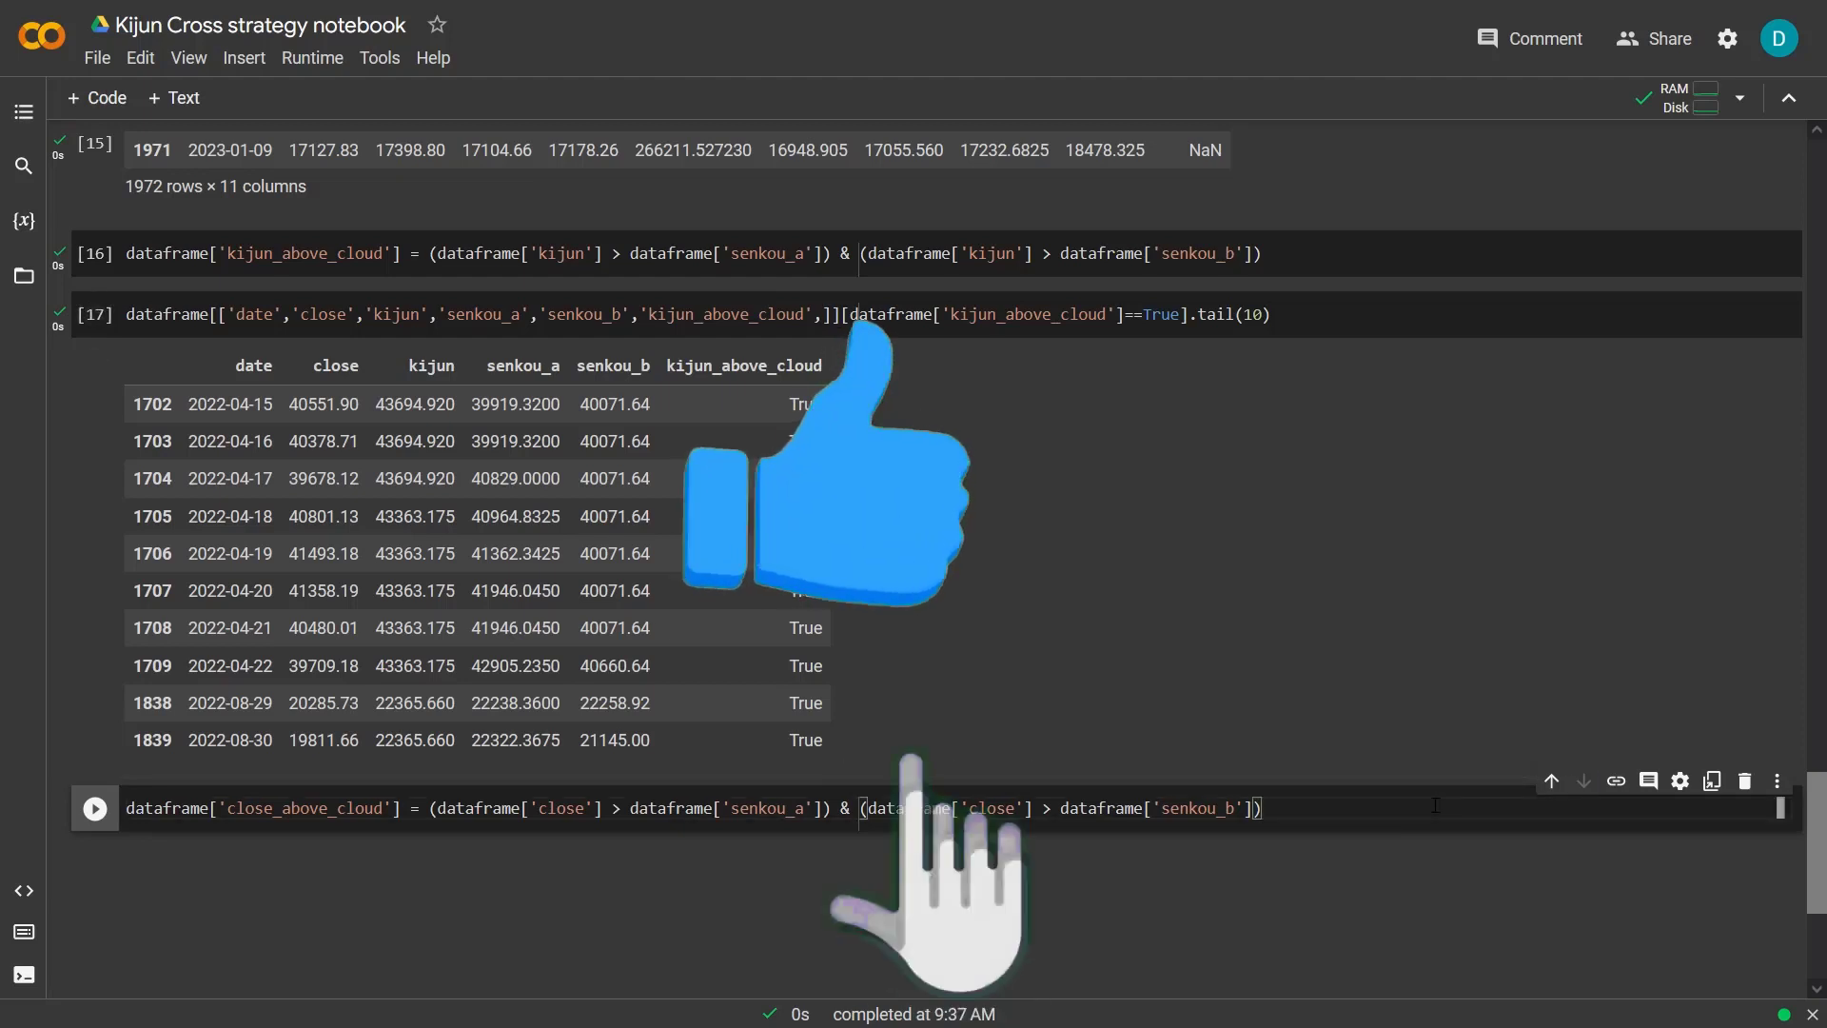
key("Return")
type("dataframe[['date','close','kijun','senkou_a','senkou_b','close_above_cloud',]][dataframe['close_above_cloud']==True].tail(10)")
key("shift+Return")
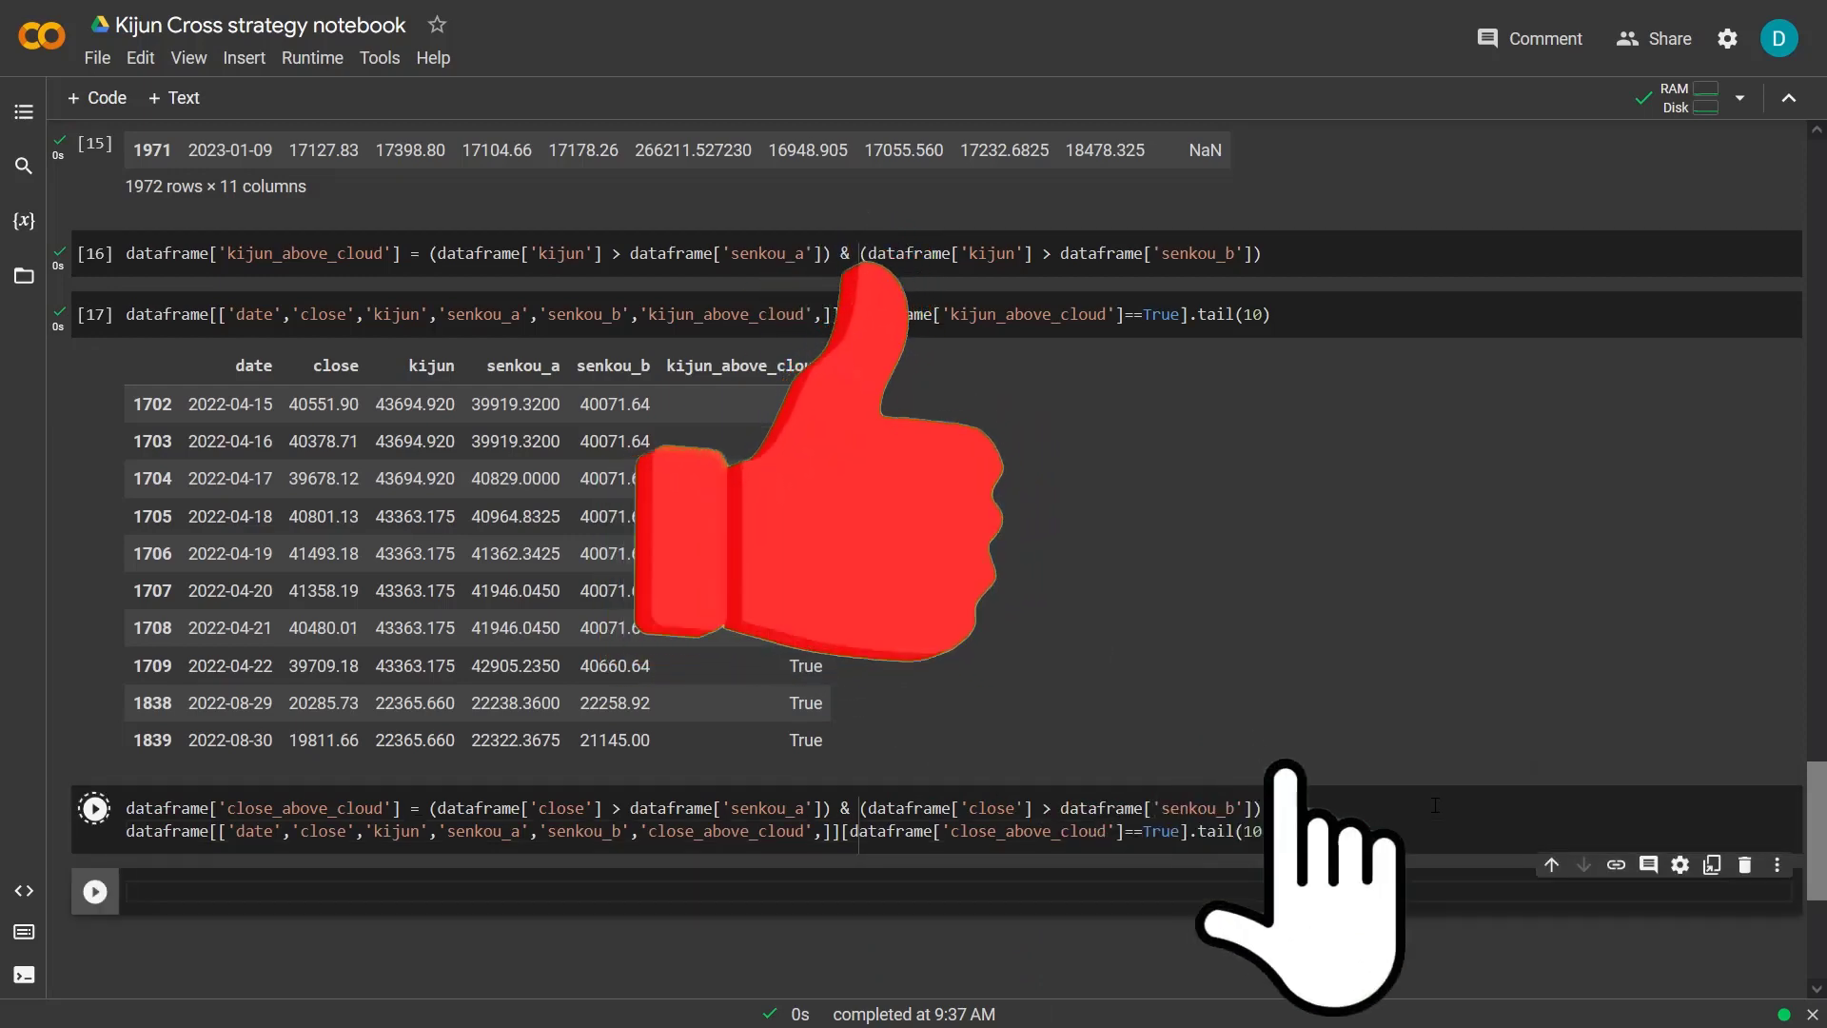
scroll(1501, 778, "down", 2)
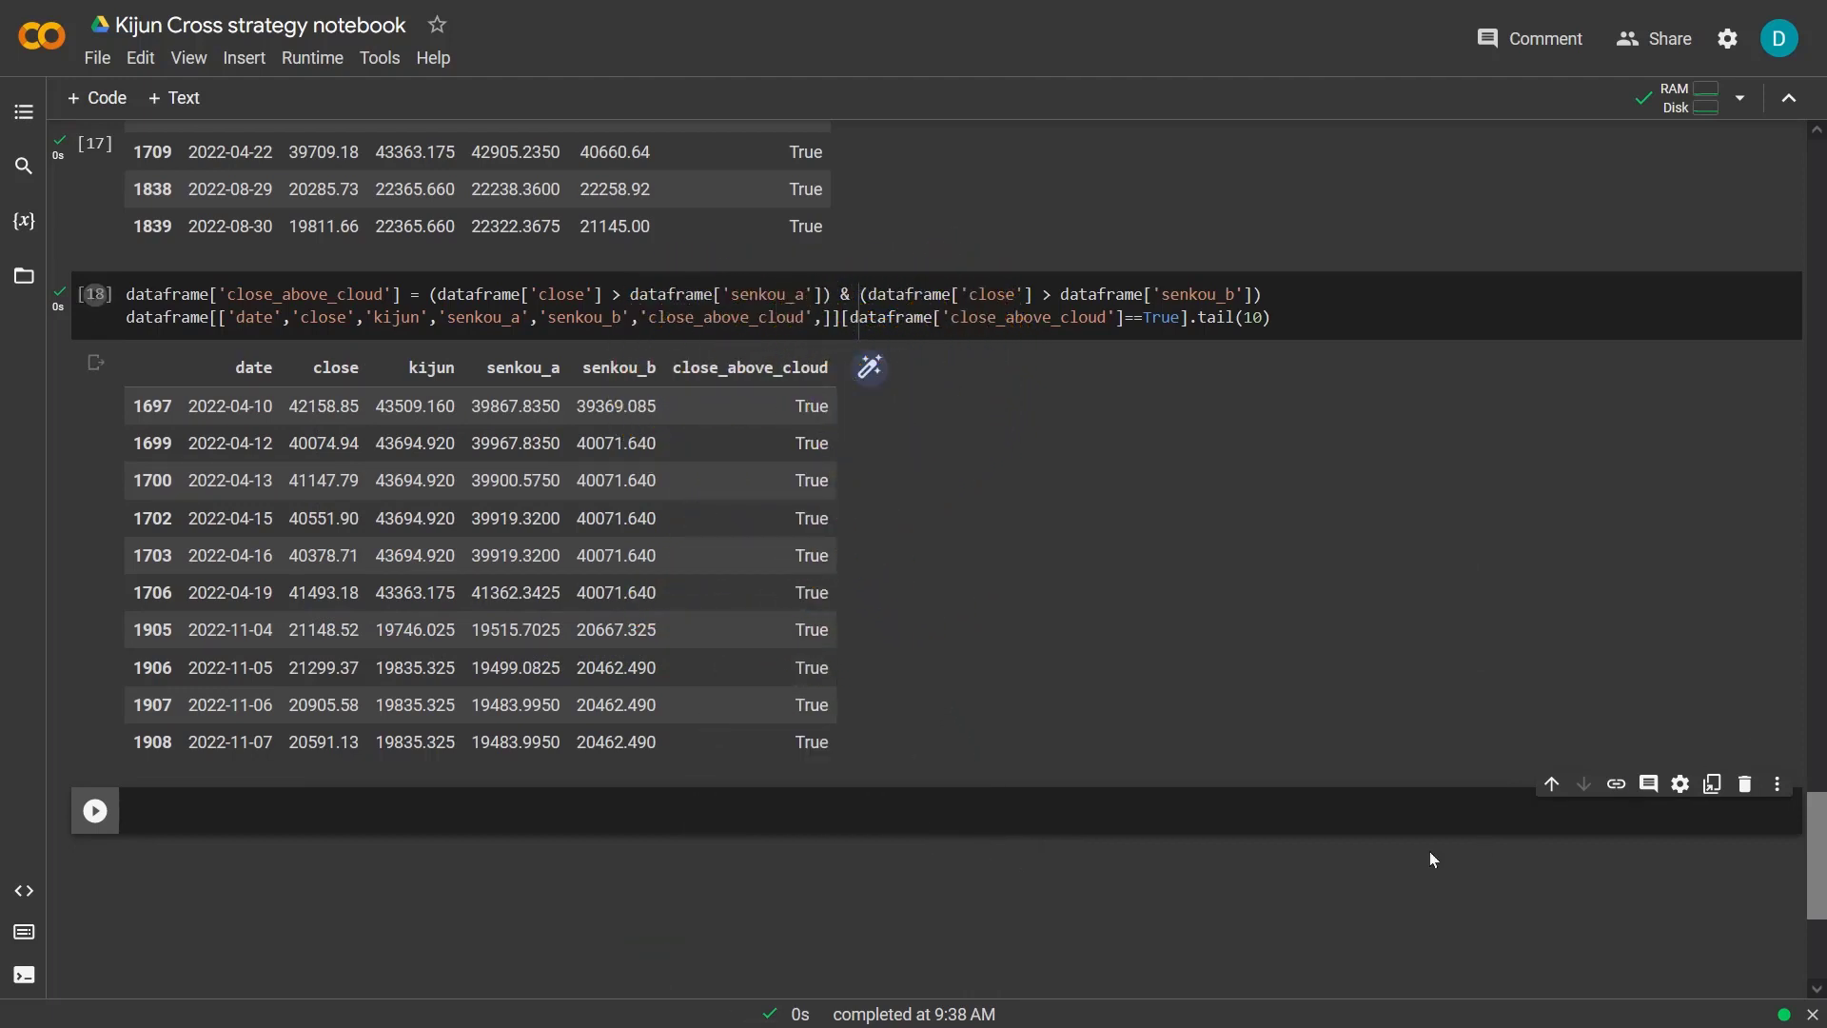
type("dataframe['close_above_kijun'] = (dataframe['close'] > dataframe['kijun'])")
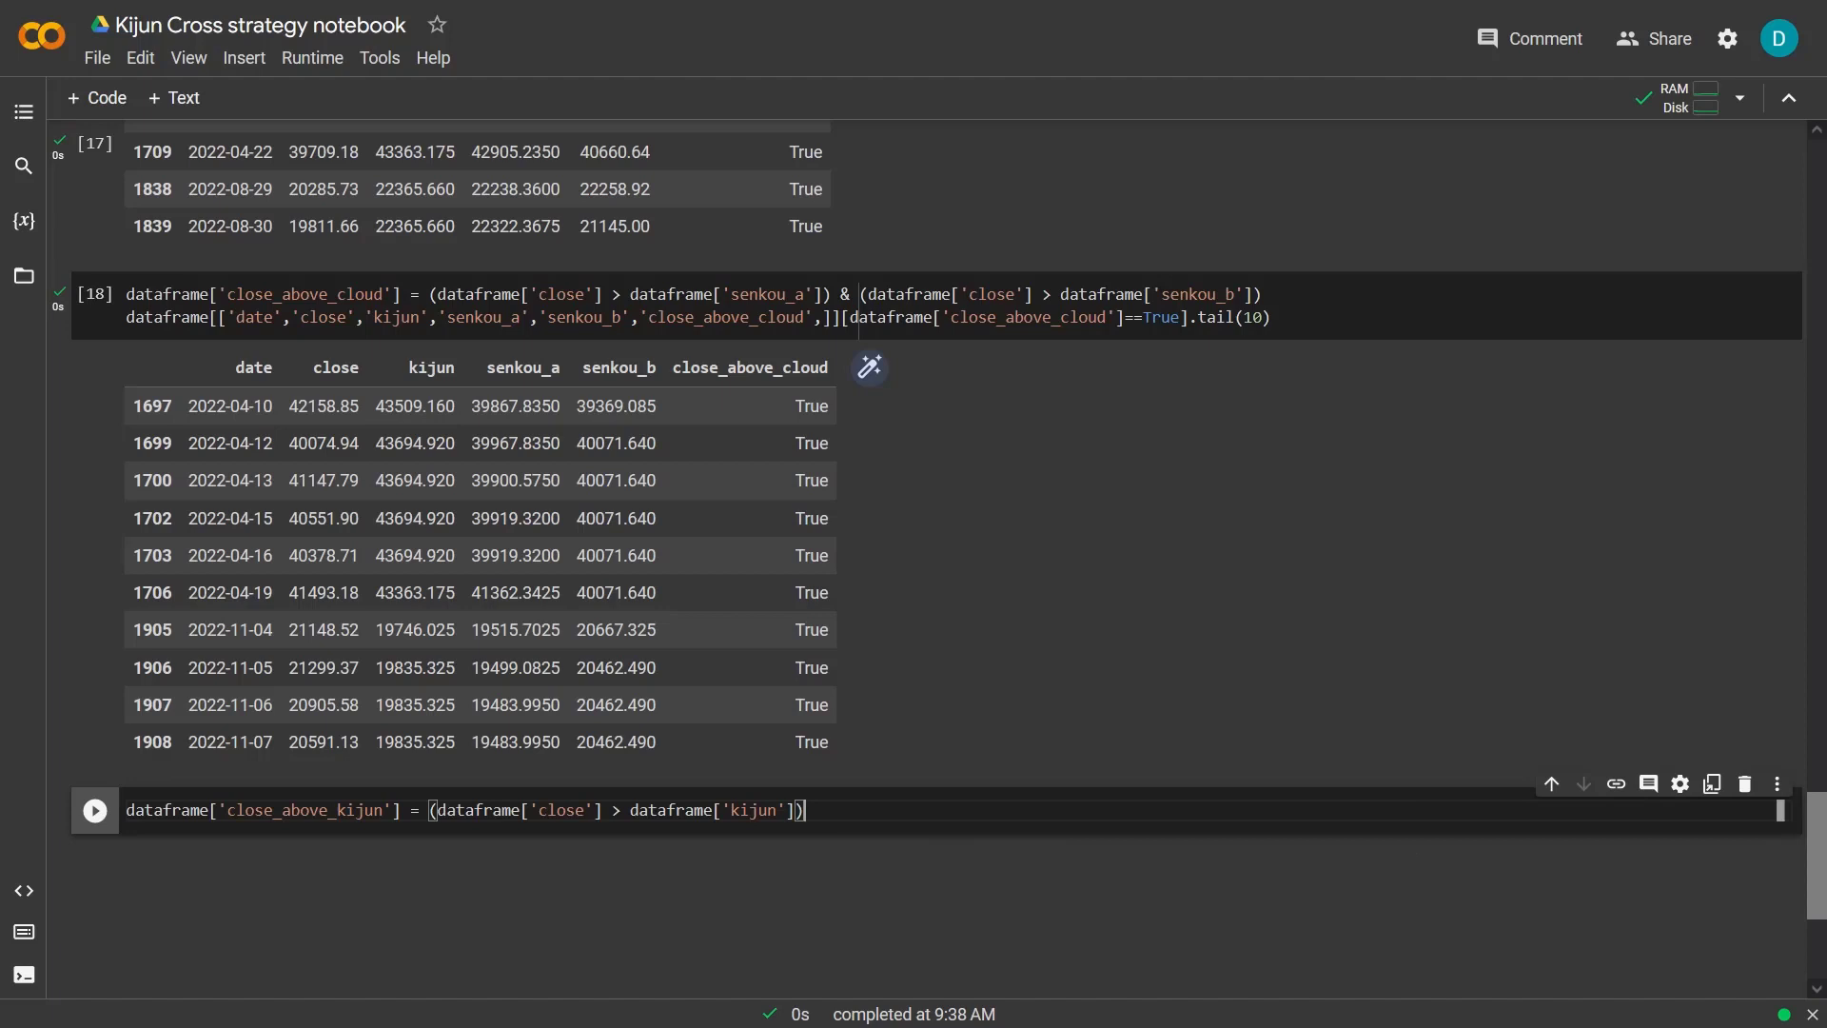
Compute the close_above_kijun column and list the last 10 rows where it is True
key("Escape")
key("Return")
type("dataframe[['date','close','kijun','senkou_a','senkou_b','close_above_kijun',]][dataframe['close_above_kijun']==True].tail(10)")
key("shift+Return")
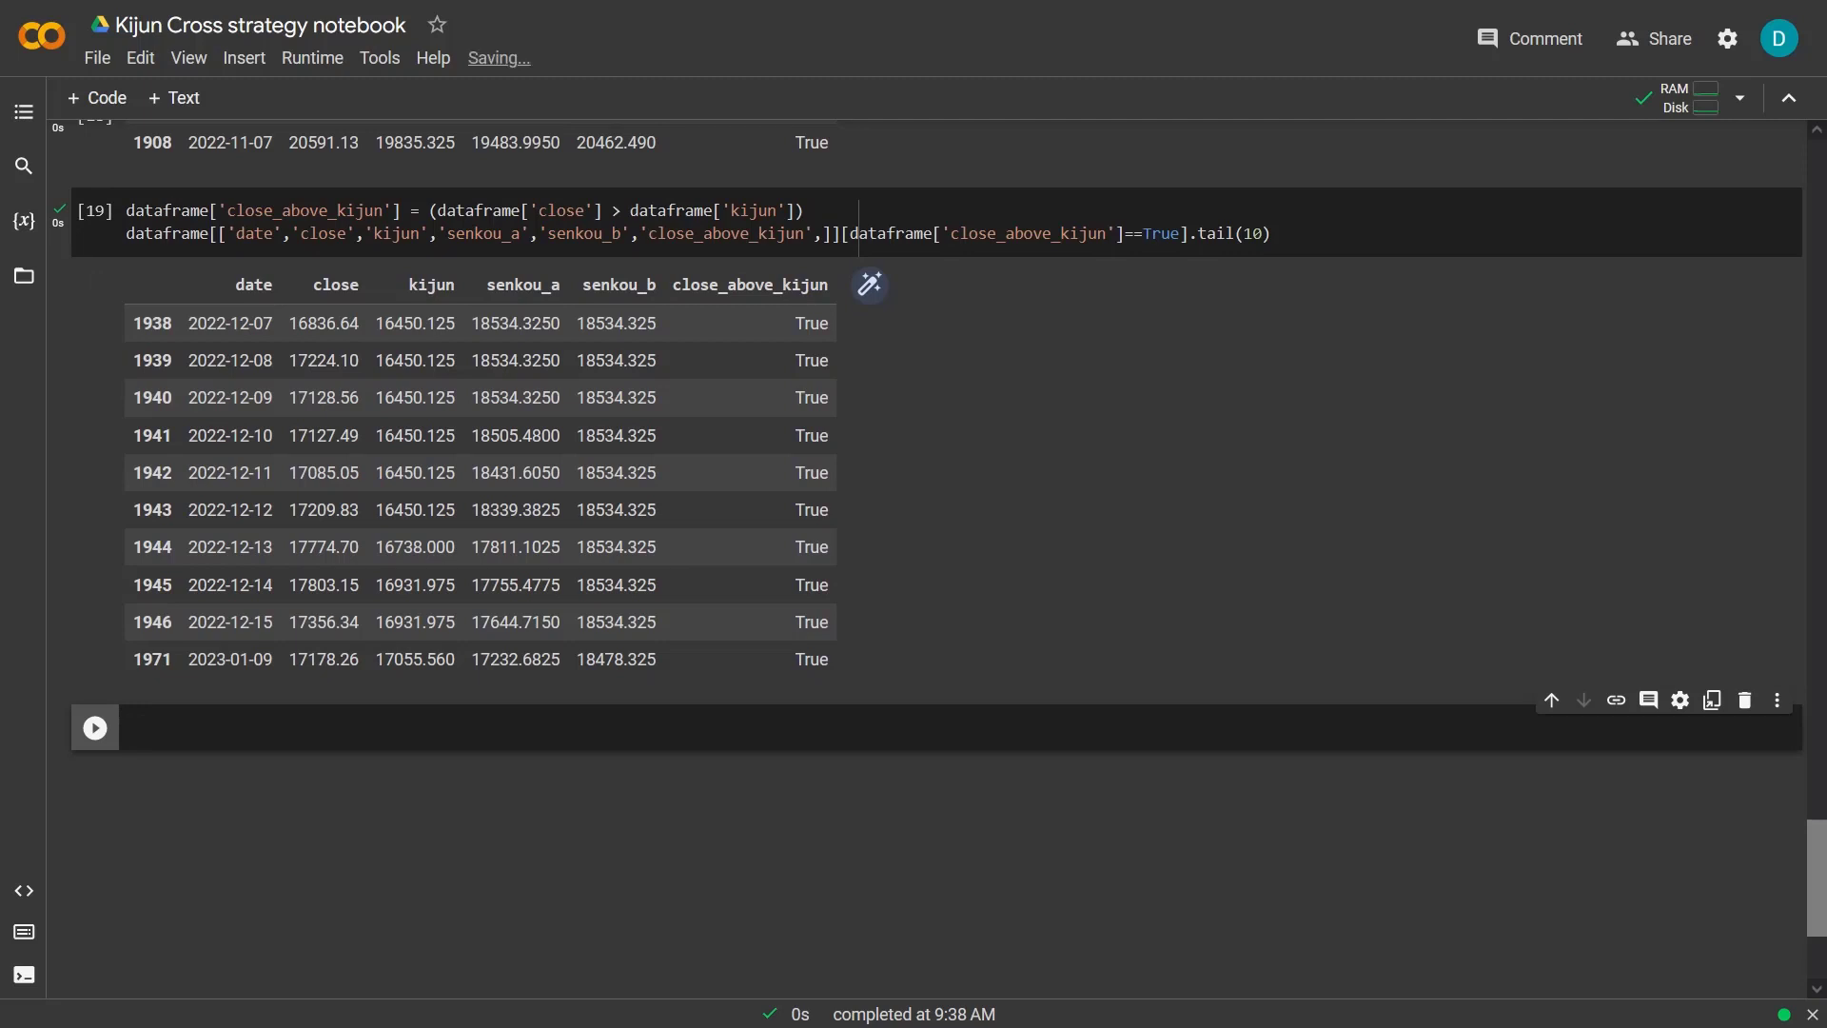
Create buy_long from the three above-conditions and list its last 15 True rows
type("dataframe['buy_long'] = (dataframe['kijun_above_cloud']==True) & (dataframe['close_above_cloud']==True) & (dataframe['close_above_kijun']==True)")
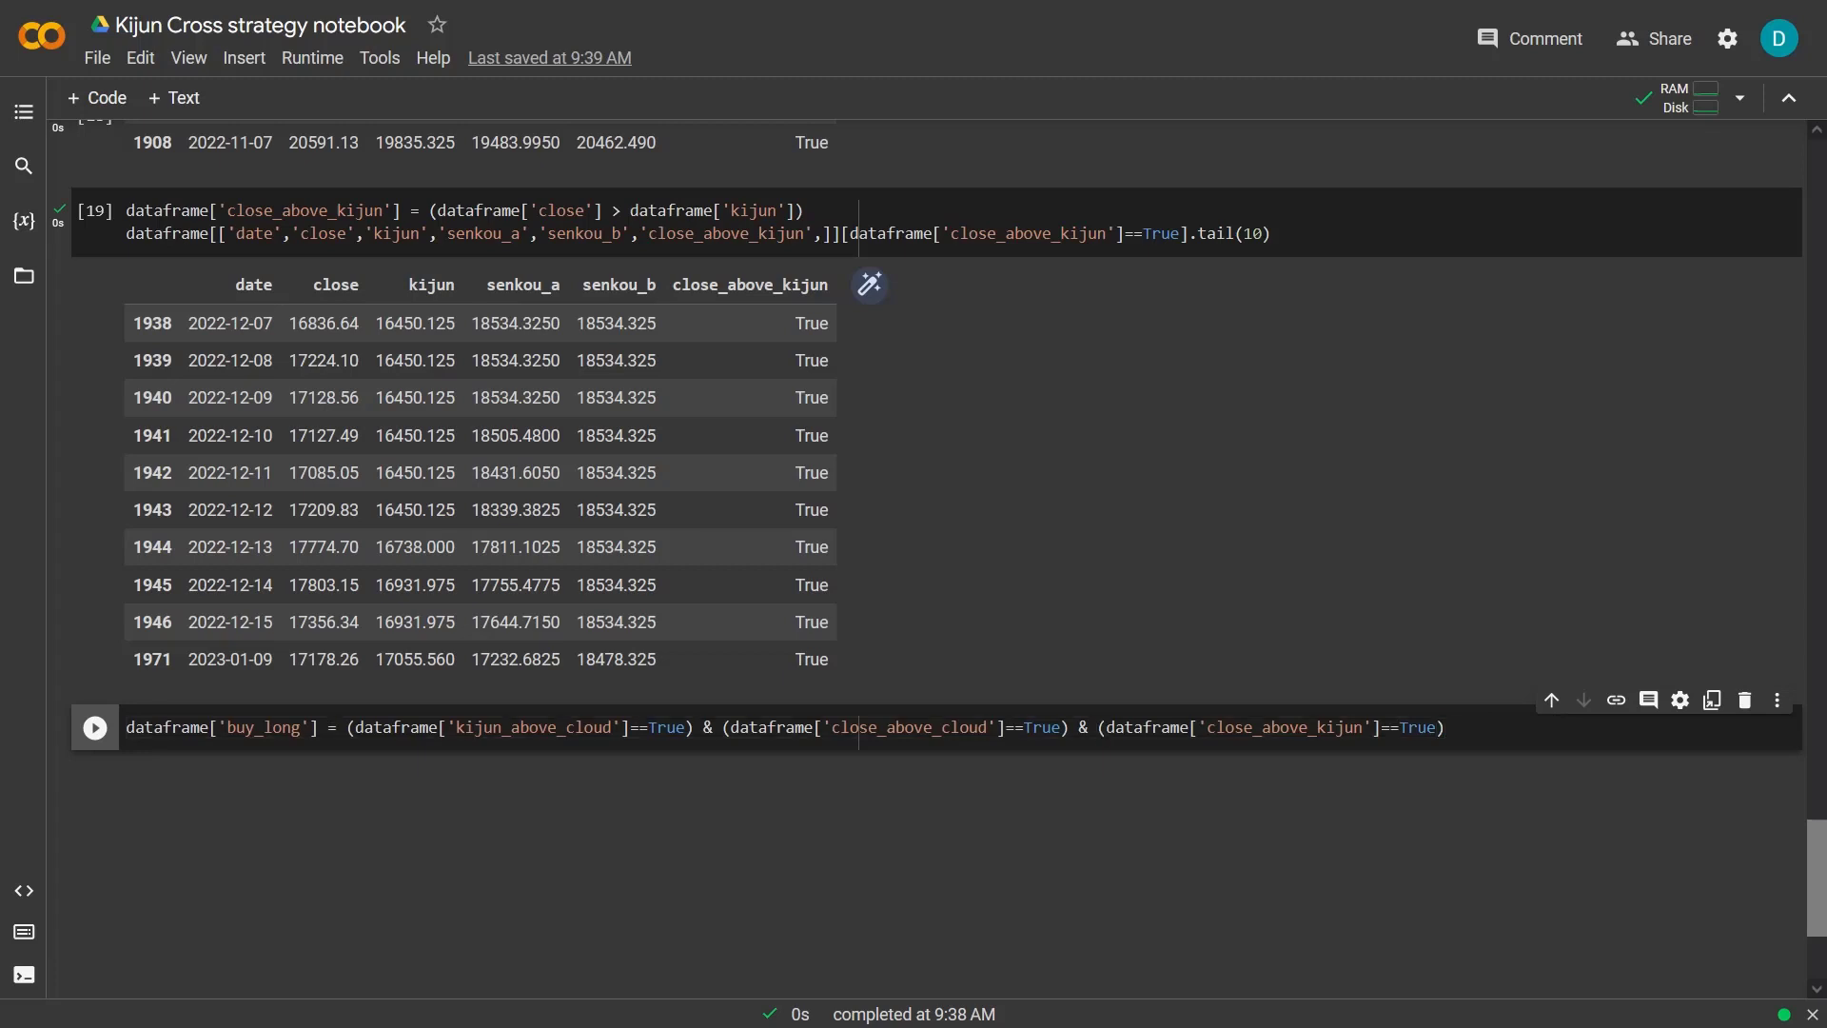
key("Return")
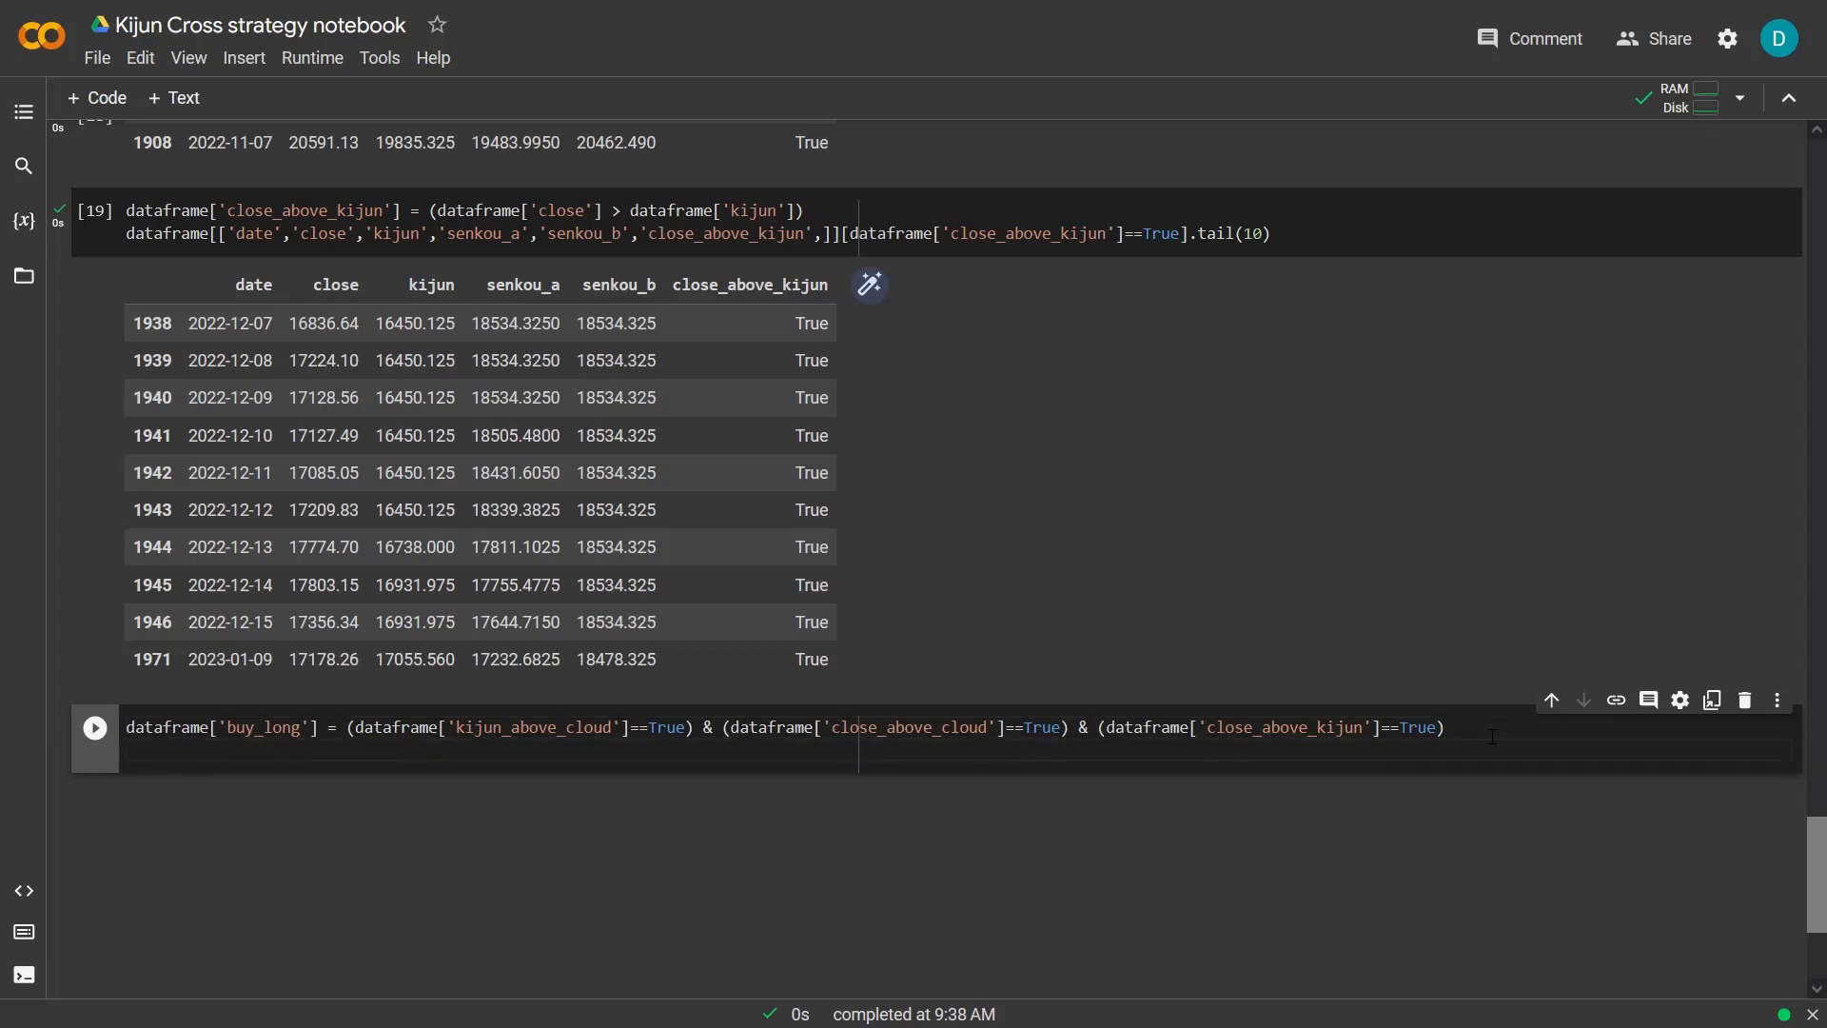
type("dataframe[['date','close','kijun','senkou_a','senkou_b','kijun_above_cloud','close_above_cloud','close_above_kijun','buy_long']][dataframe['buy_long']==True].tail(15)")
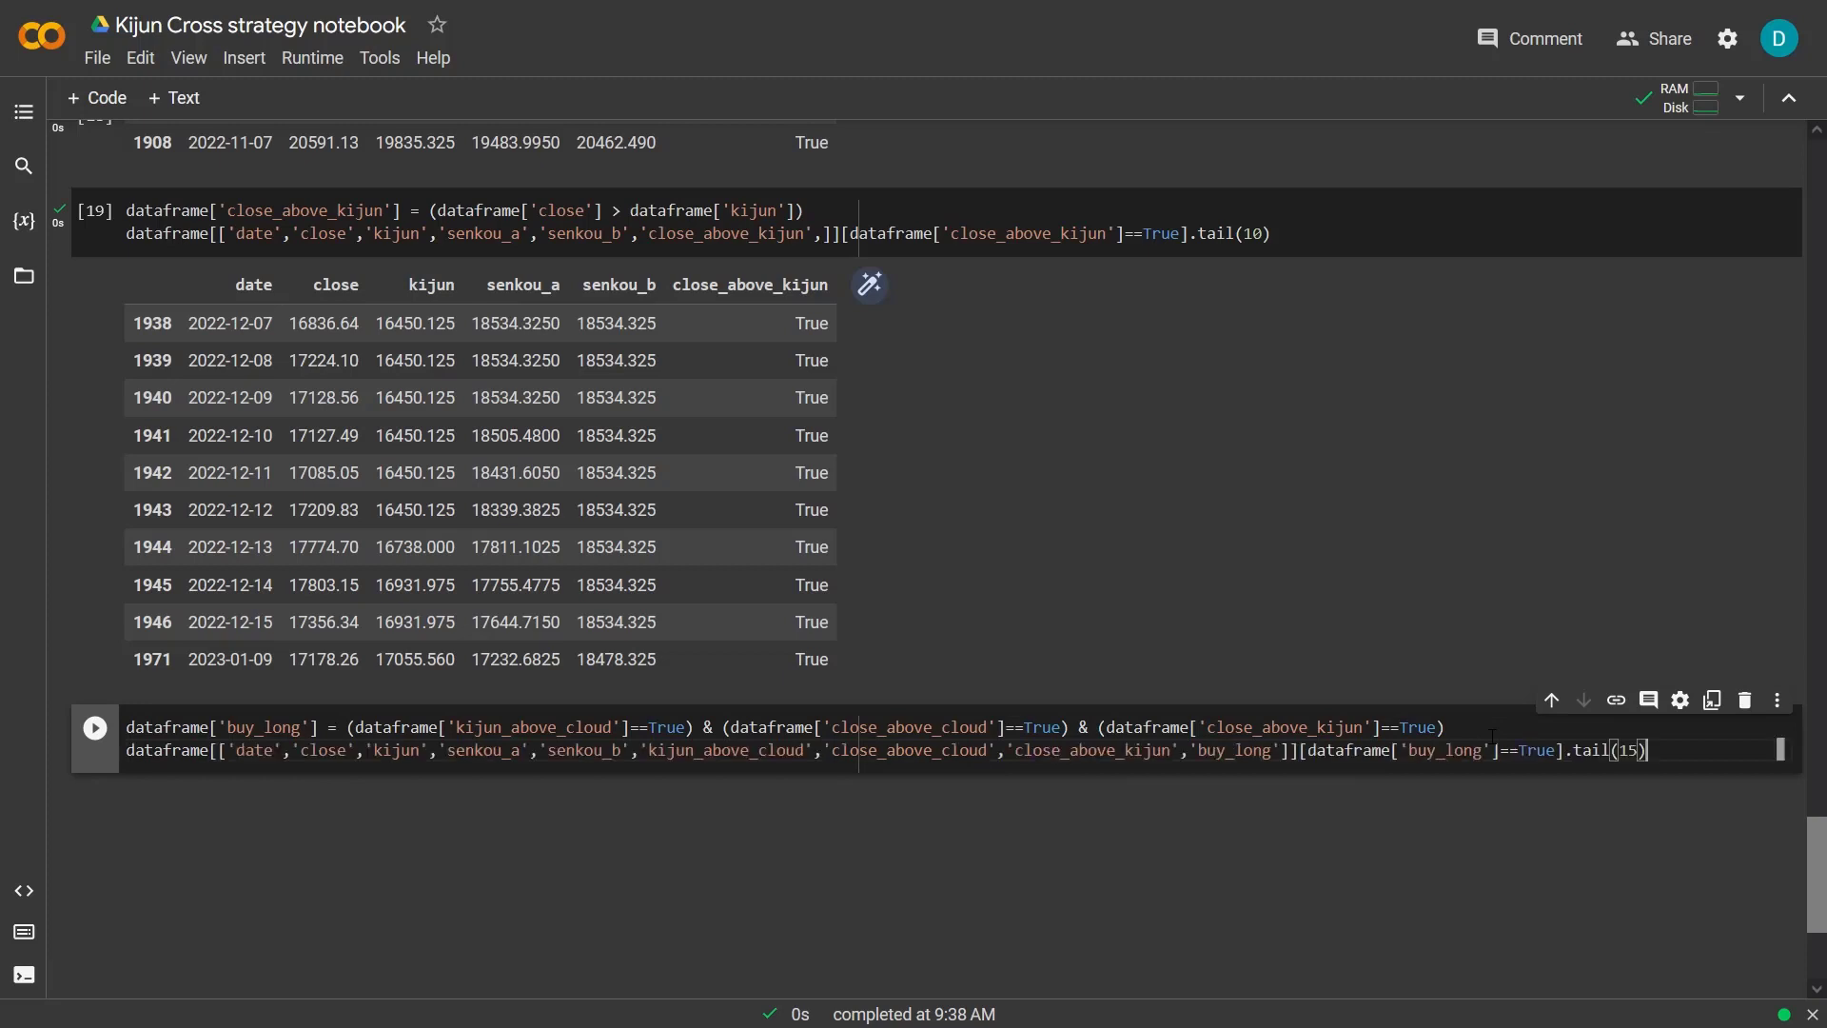
key("shift+Return")
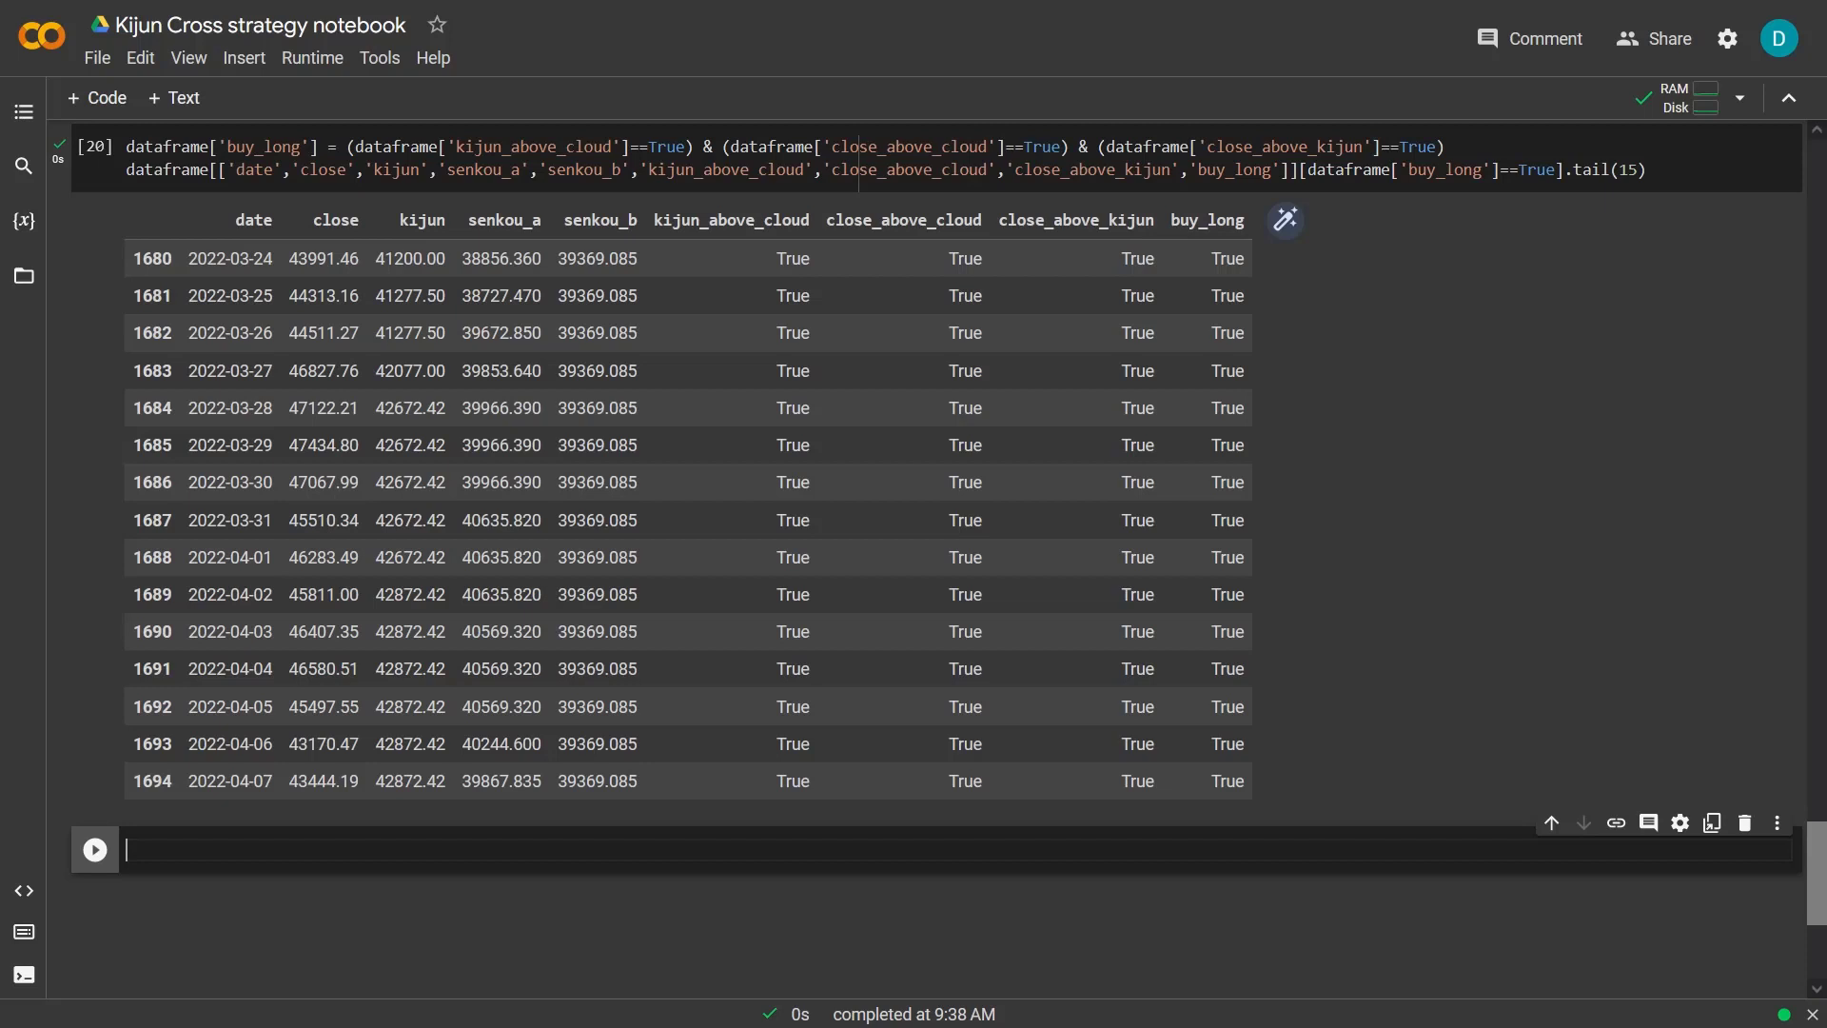
Run the short-signal code creating below-cloud, below-kijun and sell_short columns
type("# these were long signals, now let's create the short signals in one swoop dataframe['kijun_below_cloud'] = (dataframe['kijun'] < dataframe['senkou_a']) & (dataframe['kijun'] < dataframe['senkou_b']) dataframe['close_below_cloud'] = (dataframe['close'] < dataframe['senkou_a']) & (dataframe['close'] < dataframe['senkou_b']) dataframe['close_below_kijun'] = (dataframe['close'] < dataframe['kijun']) dataframe['sell_short'] = (dataframe['kijun_below_cloud']==True) & (dataframe['close_below_cloud']==True) & (dataframe['close_below_kijun']==True) dataframe[['date','close','kijun','senkou_a','senkou_b','kijun_below_cloud','close_below_cloud','close_below_kijun','sell_short']][dataframe['sell_short']==True].tail(15)")
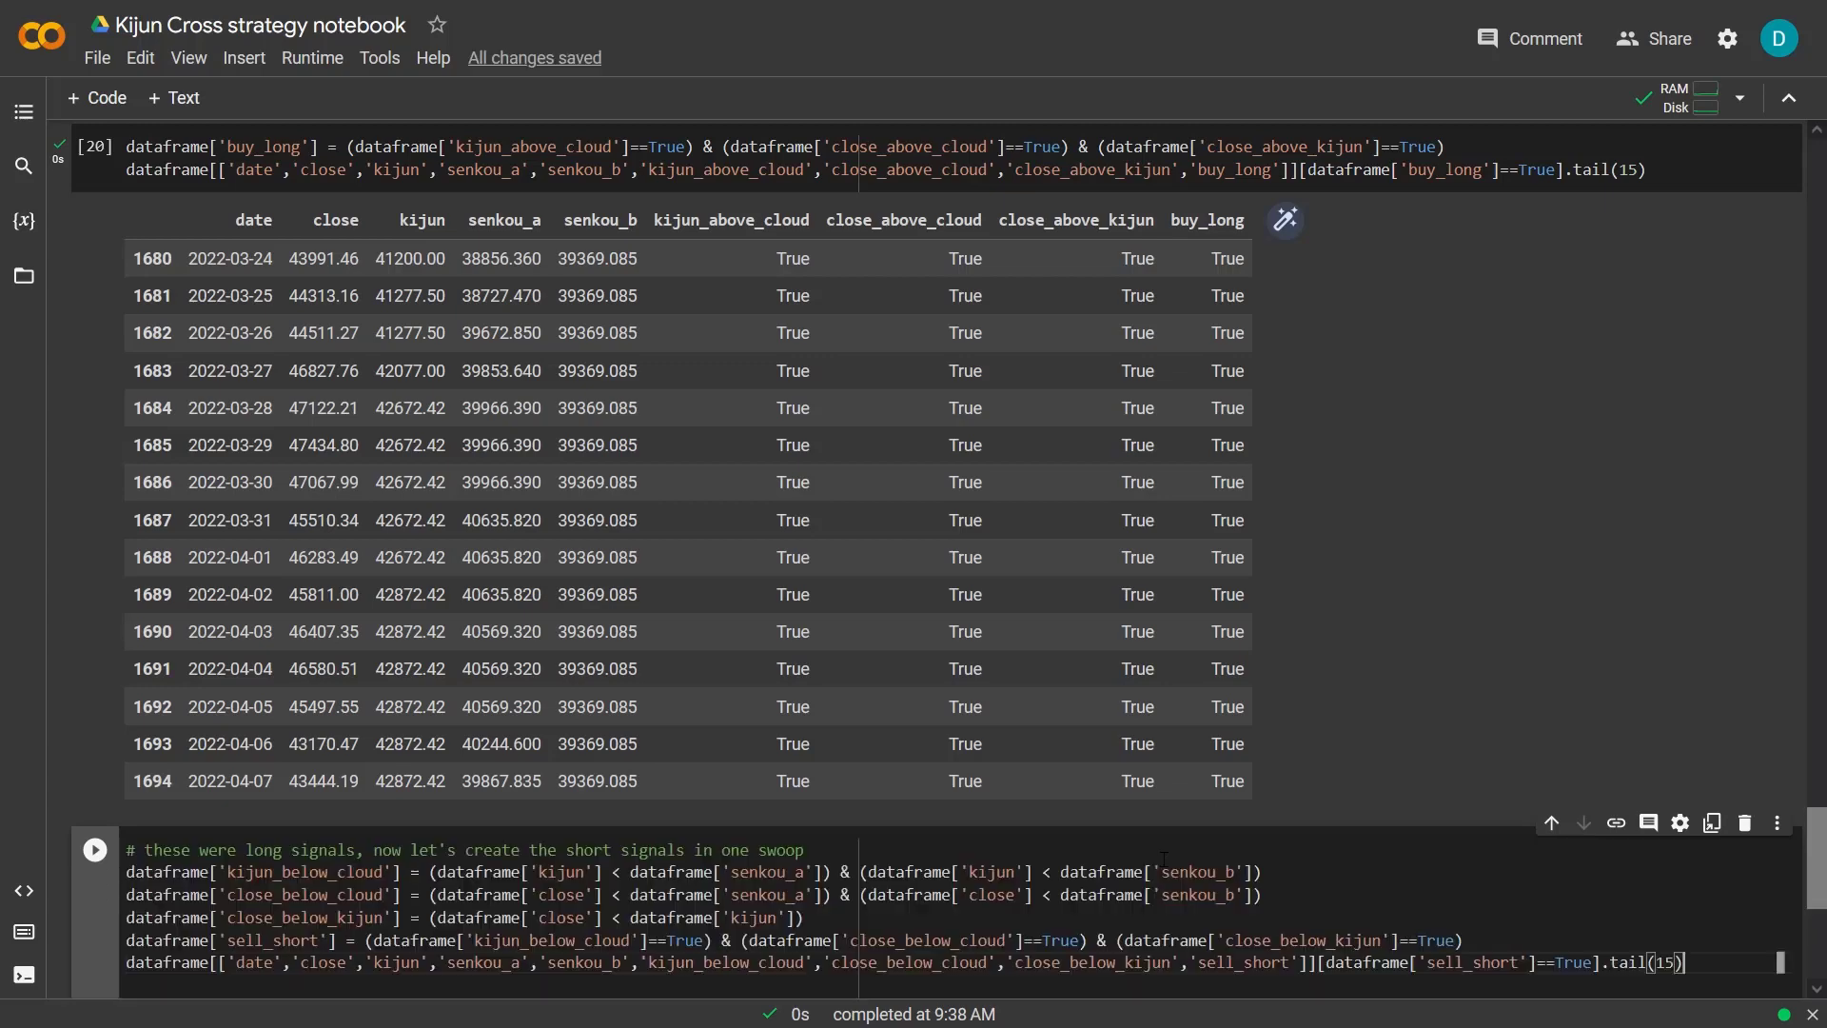
key("shift+Return")
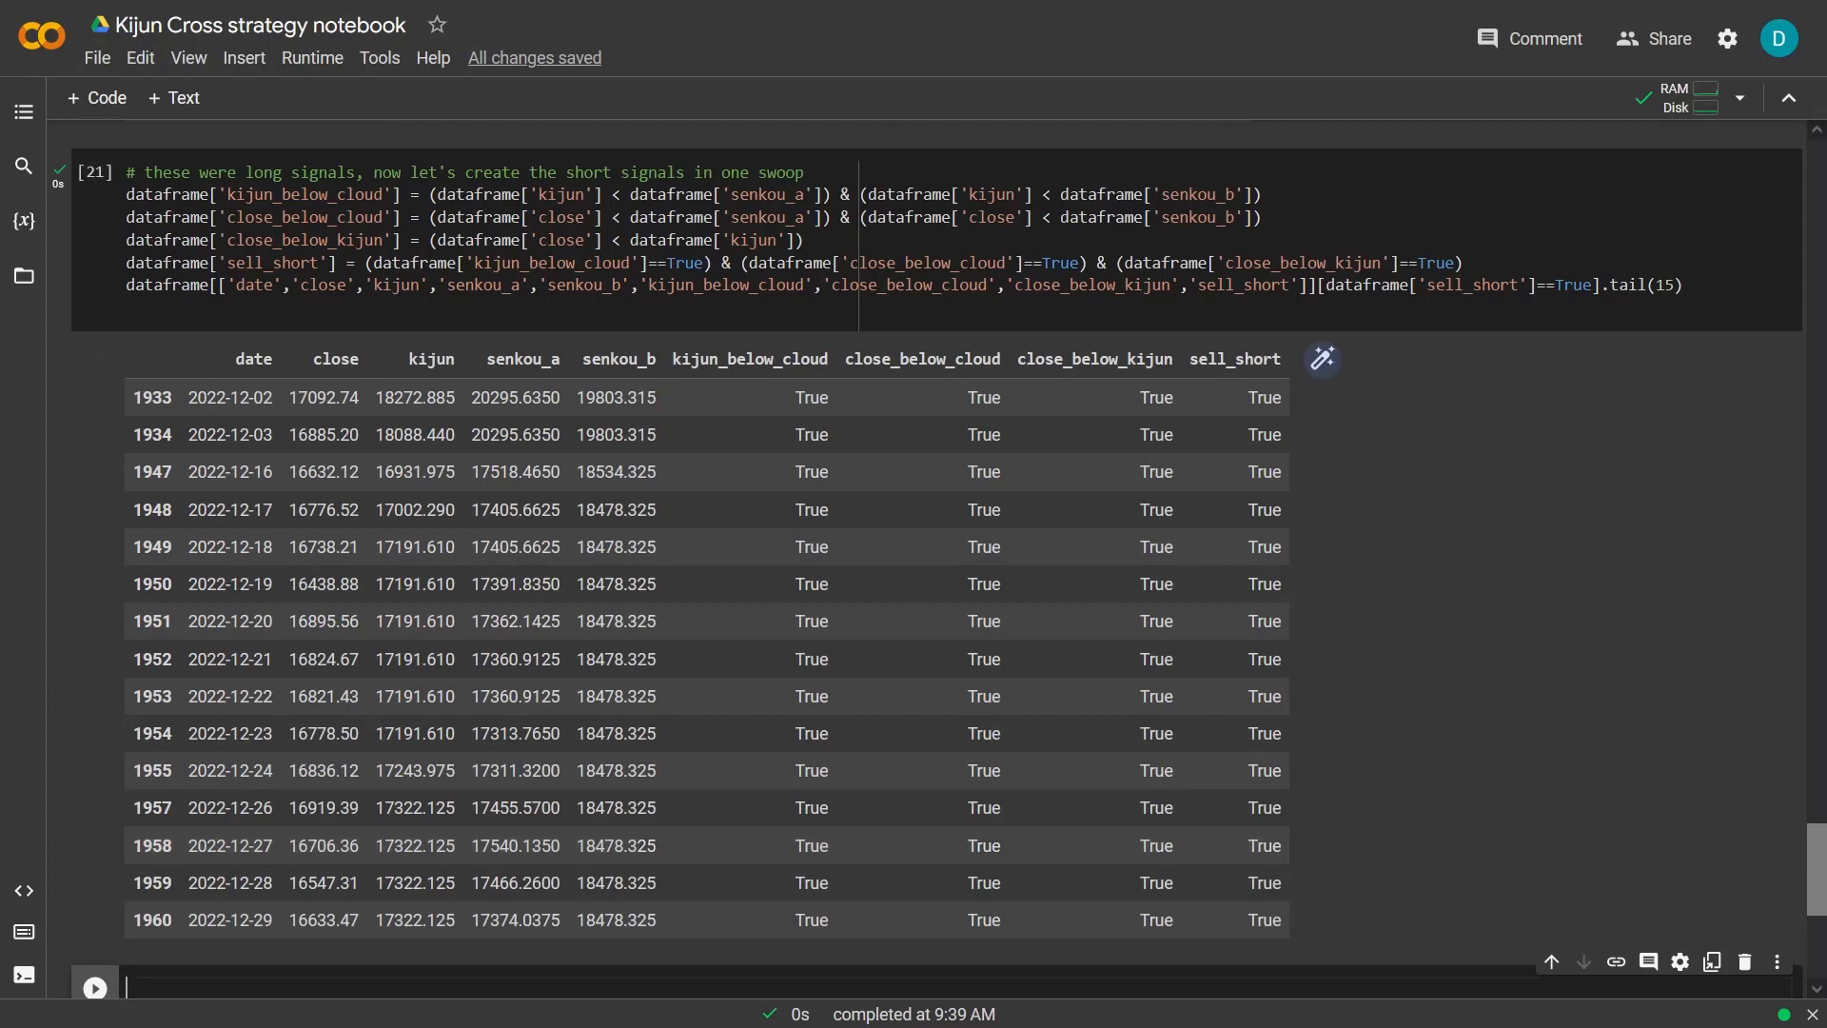
scroll(1514, 894, "down", 2)
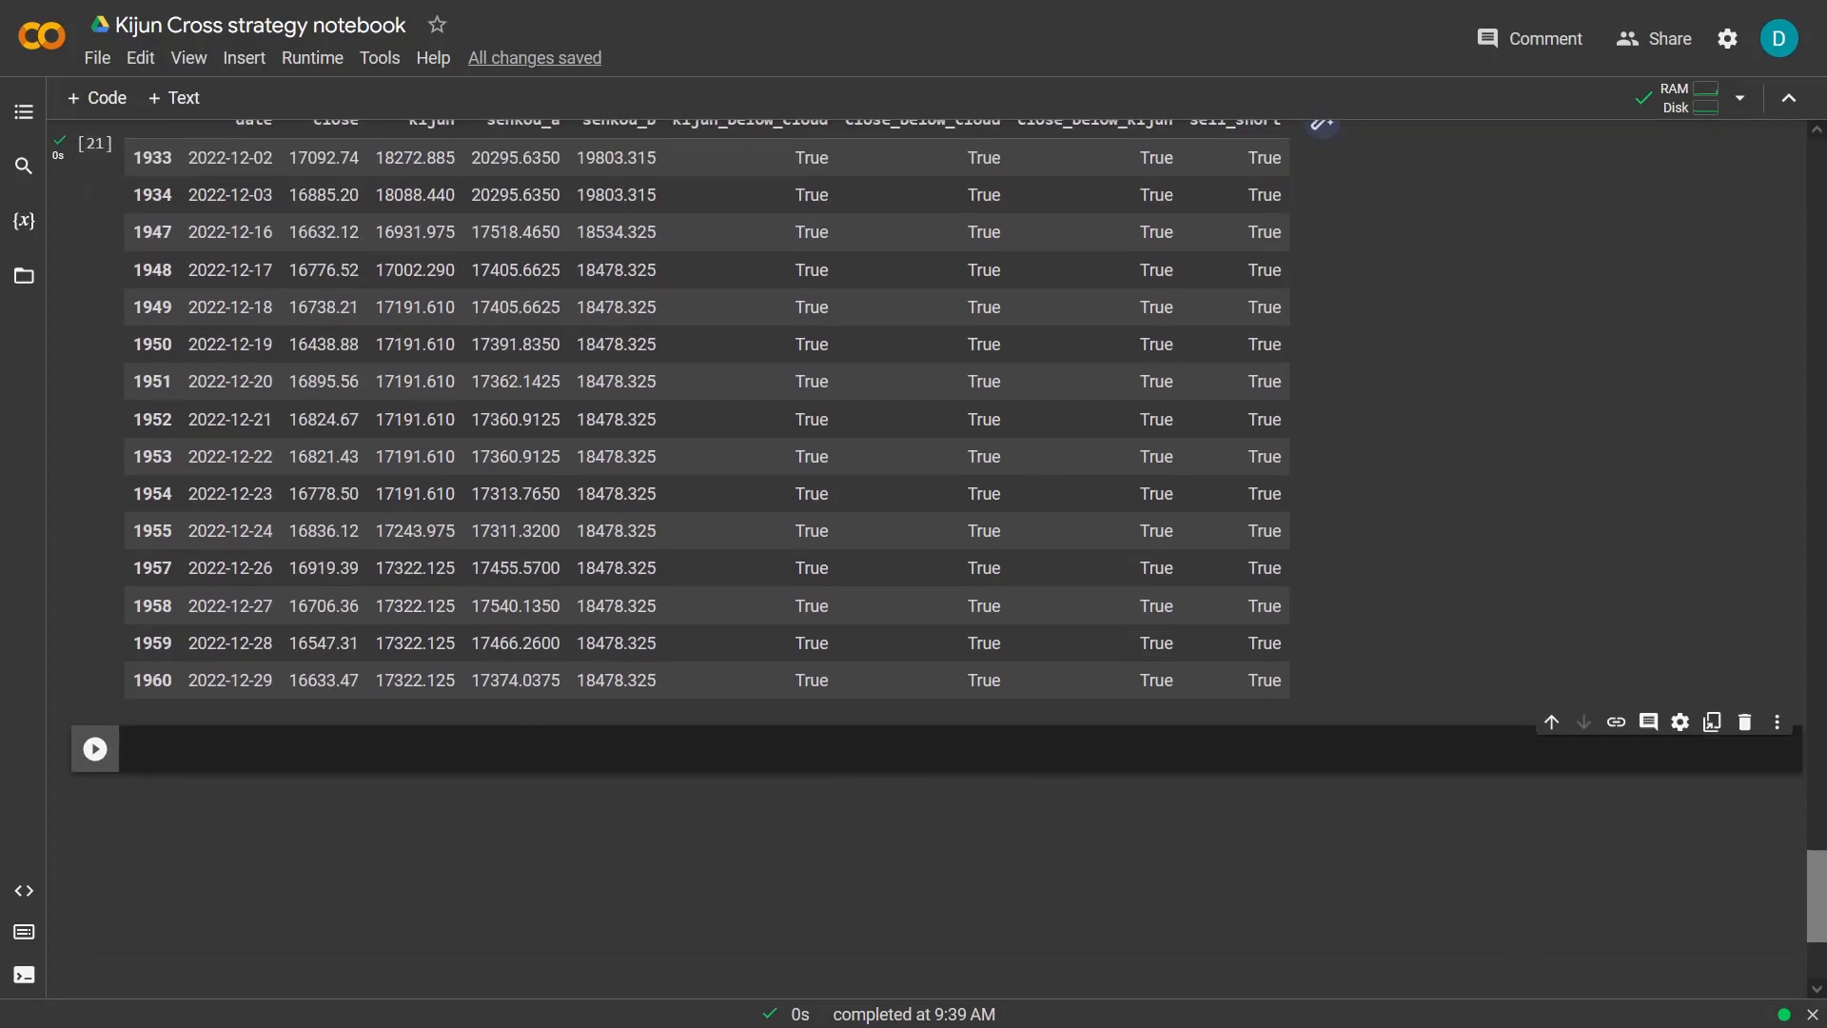
Discard the pasted exit-signal code and run dataframe.info instead
type("# Exit signal long  dataframe['close'] < dataframe['kijun']  # Exit signal short  dataframe['close'] > dataframe['kijun']")
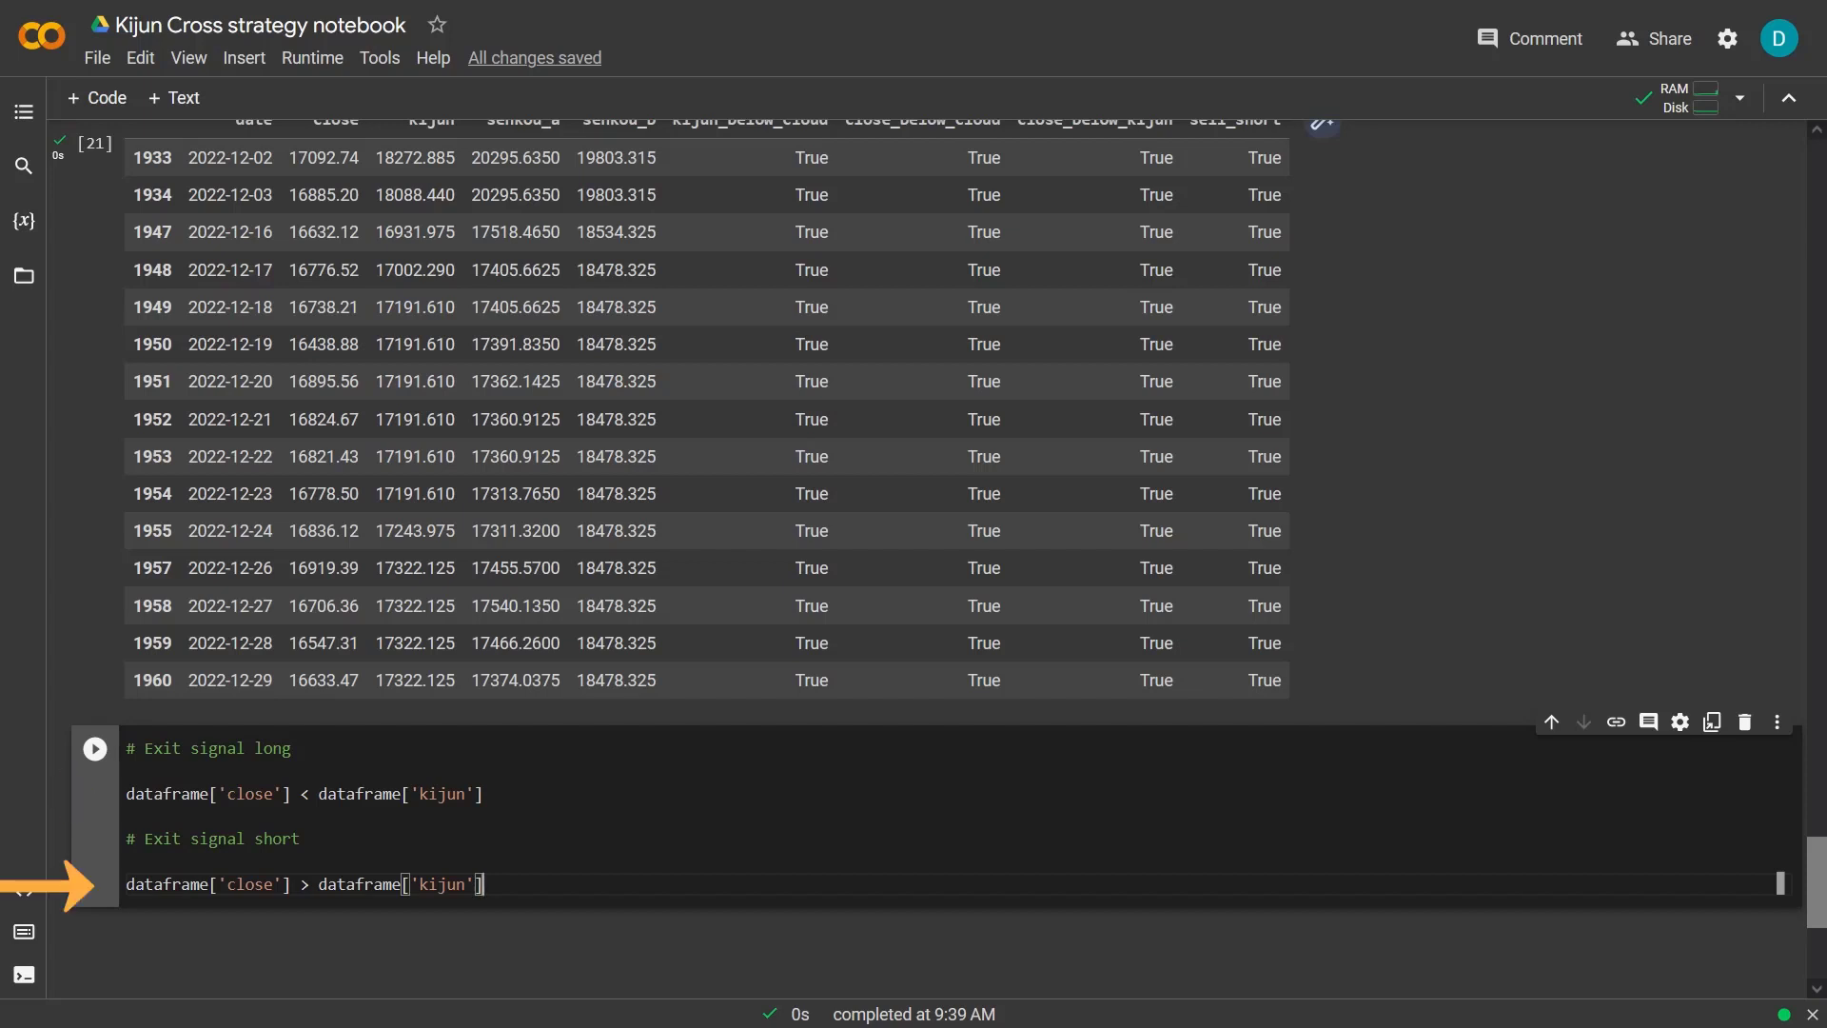
key("ctrl+a")
key("BackSpace")
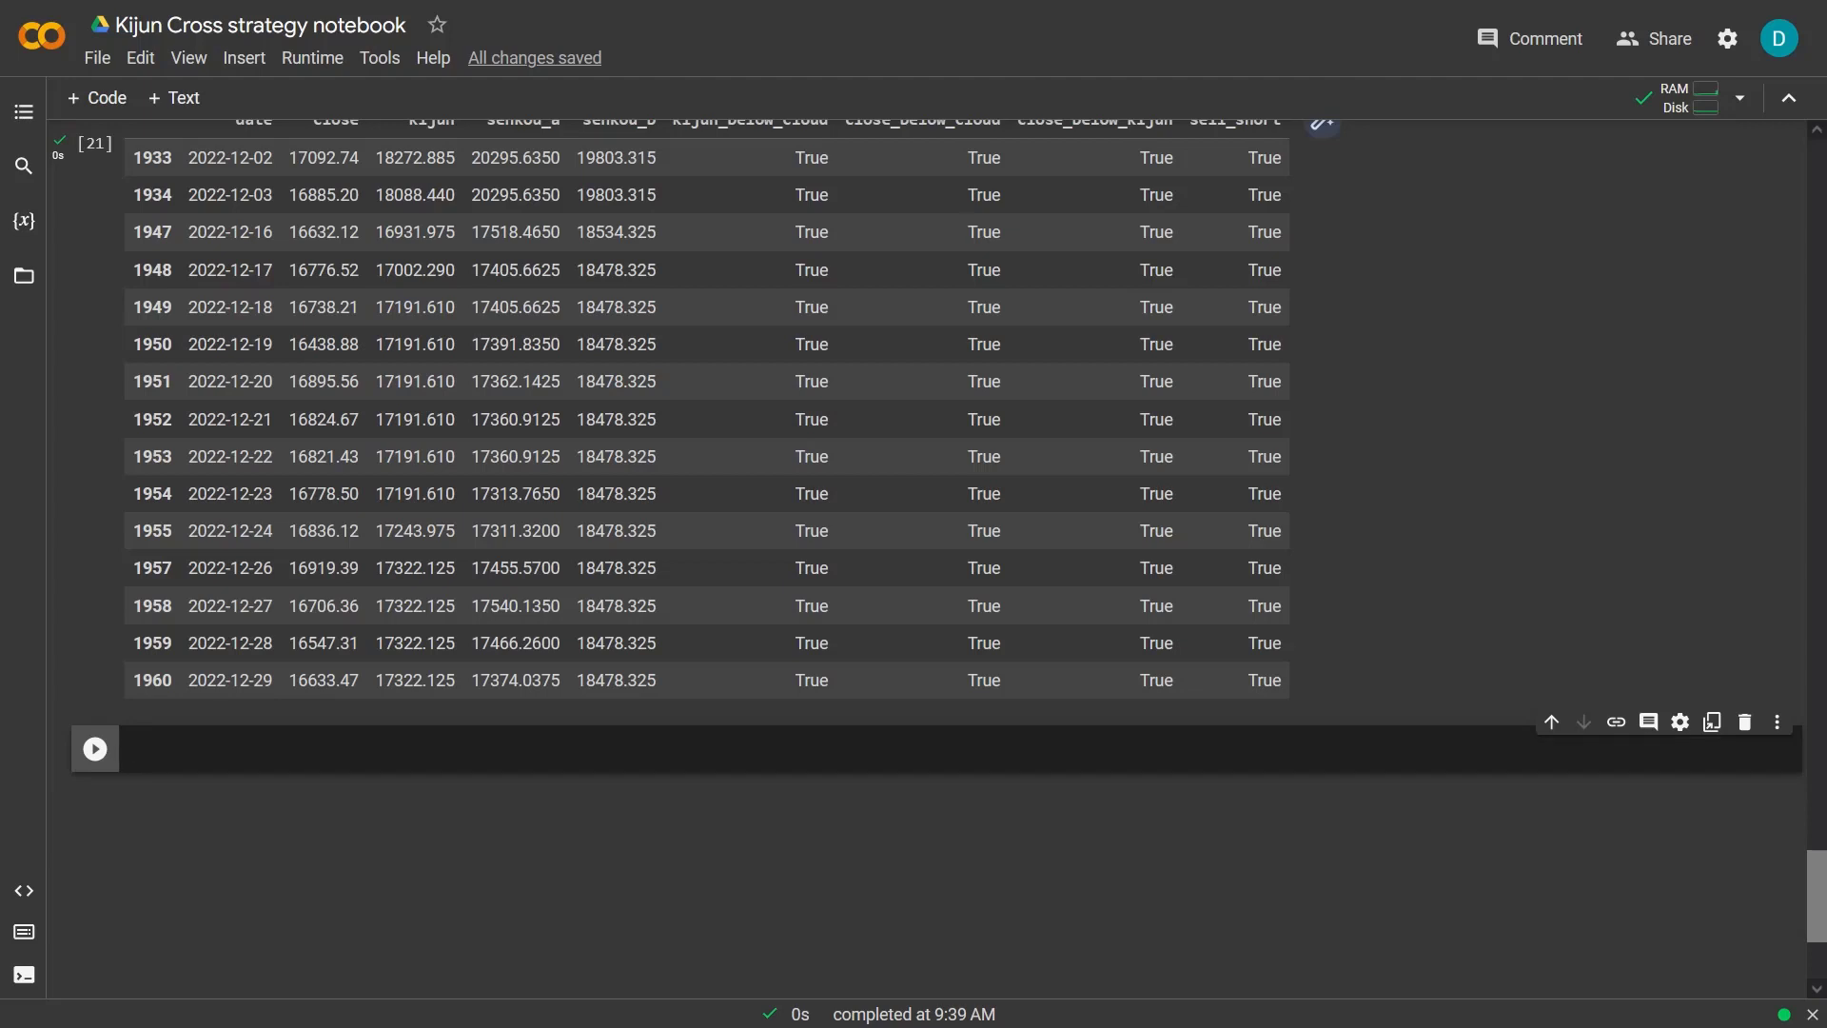
type("dataframe.info")
key("shift+Return")
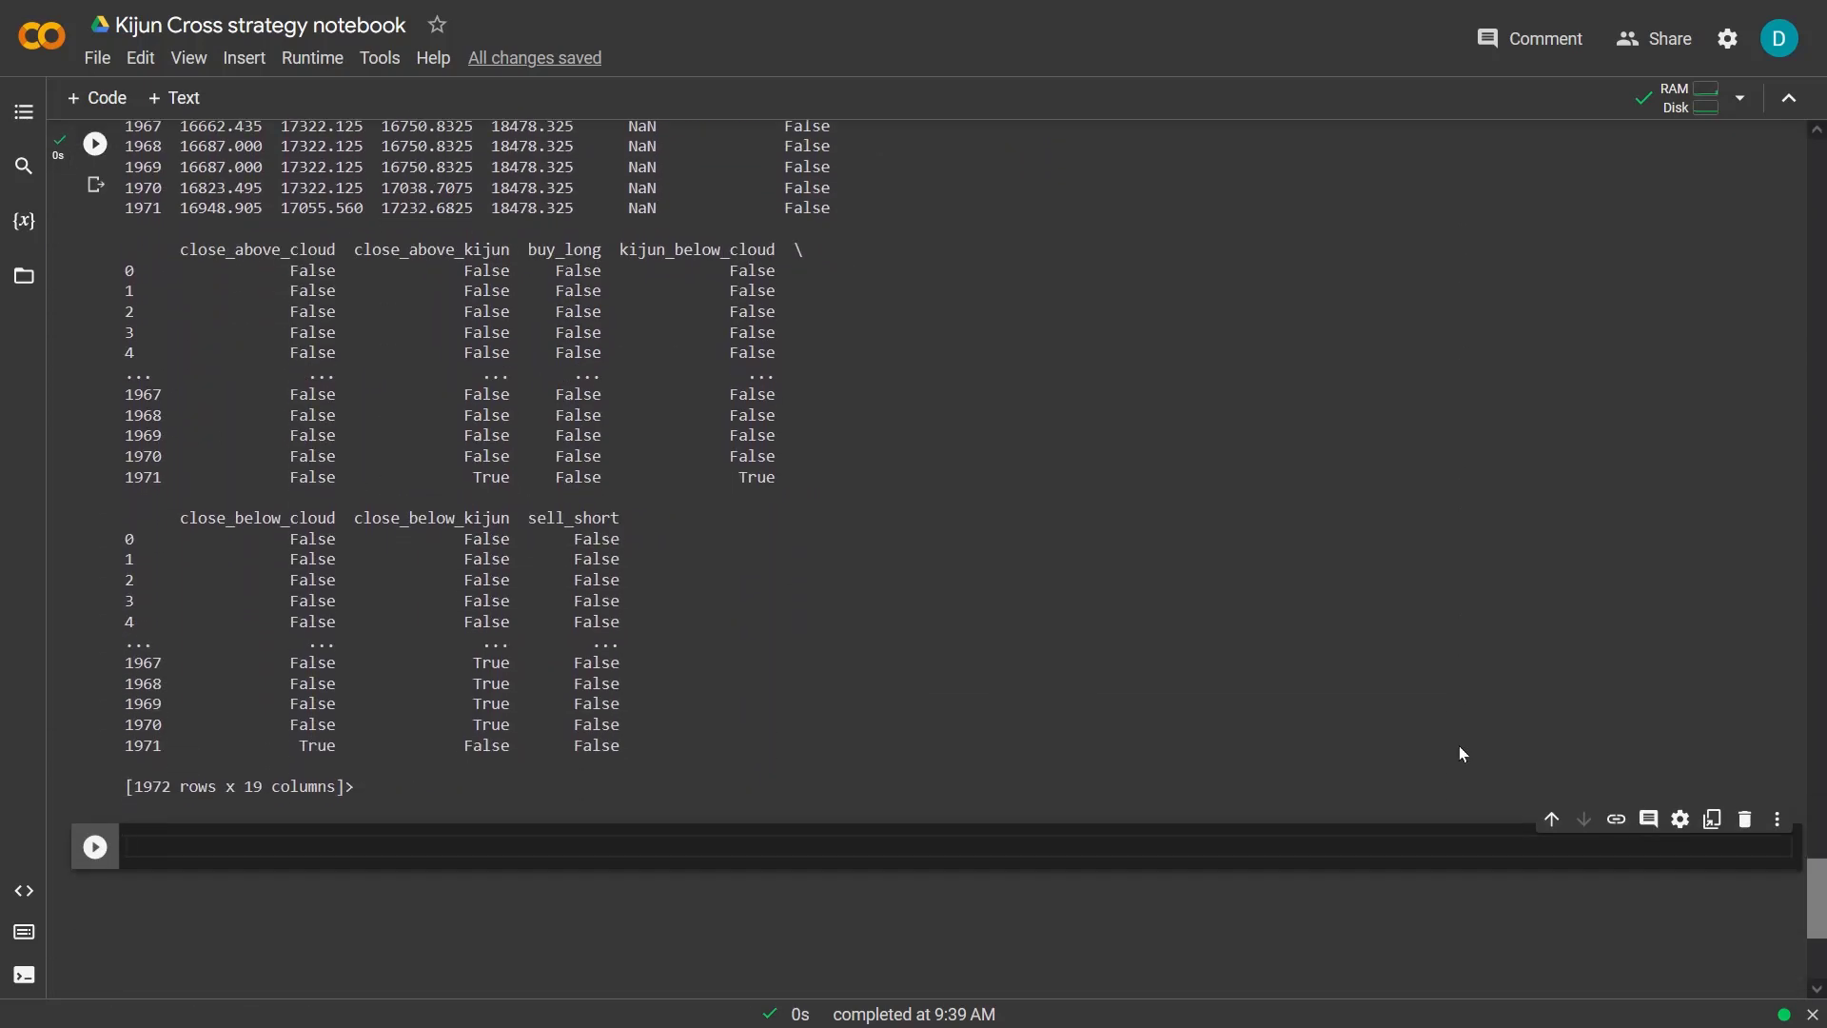
scroll(1458, 752, "down", 3)
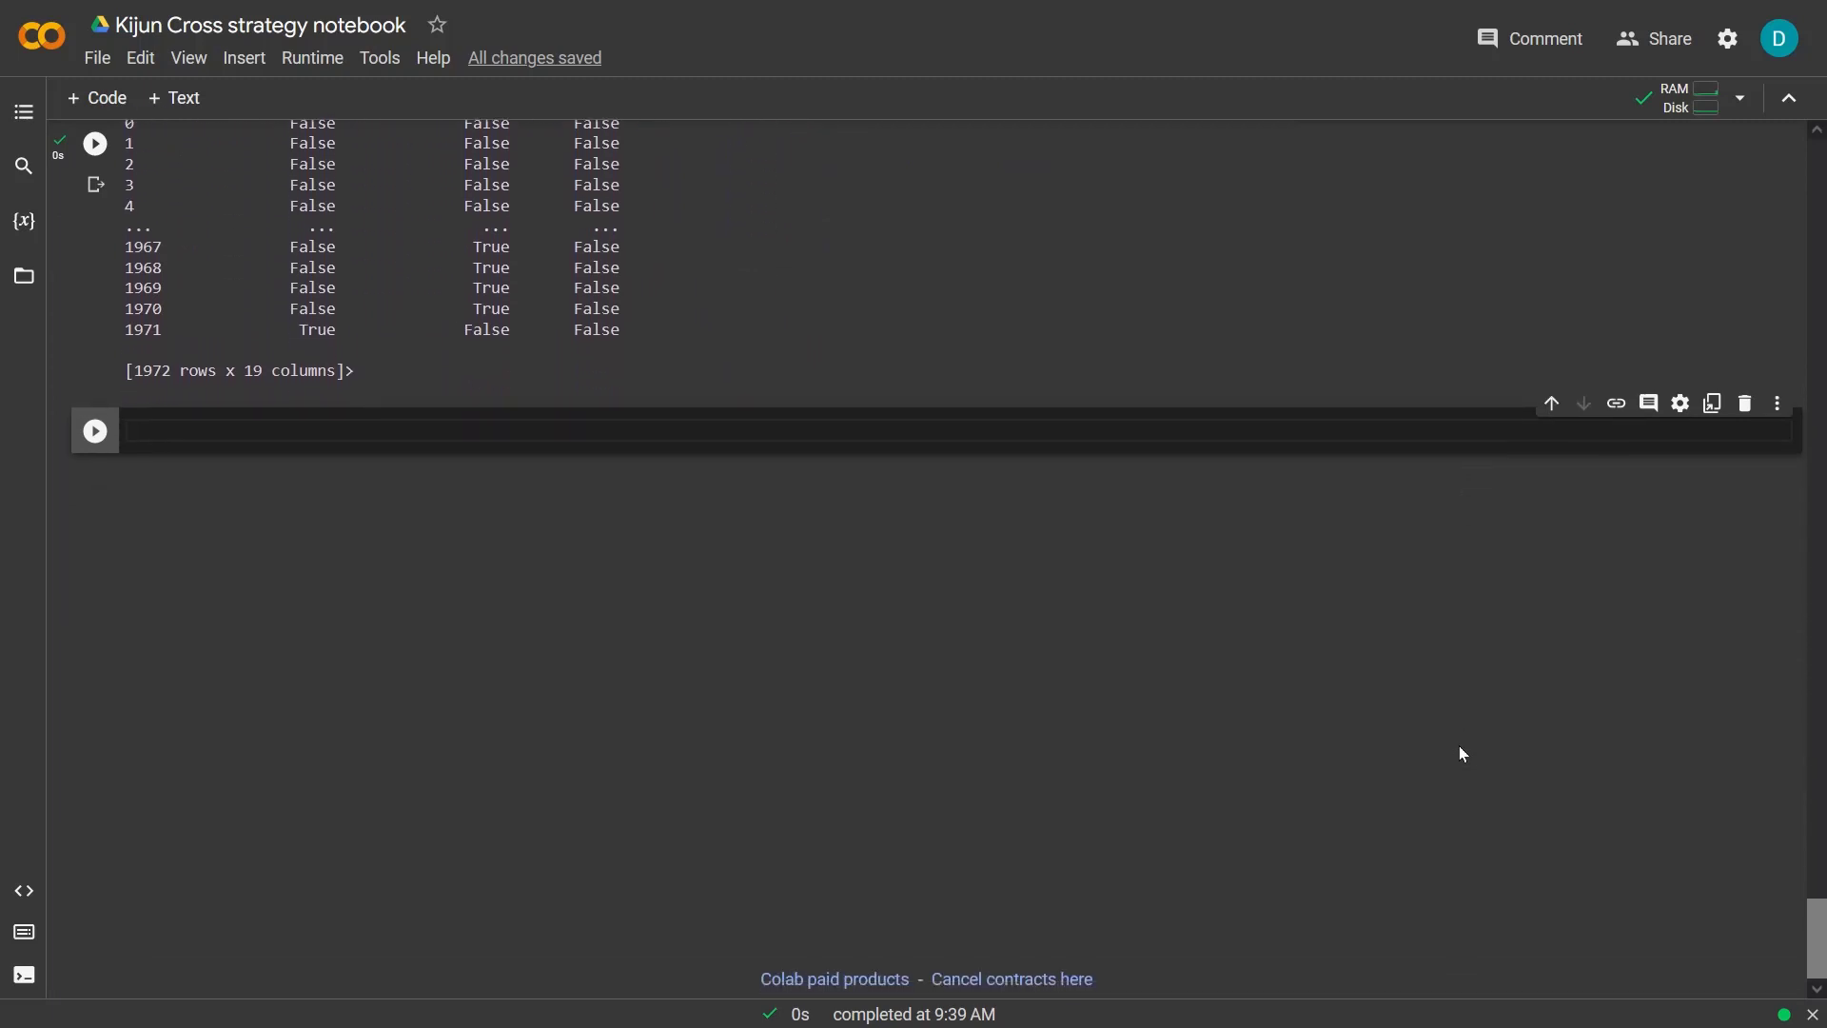
type("dataframe.info()")
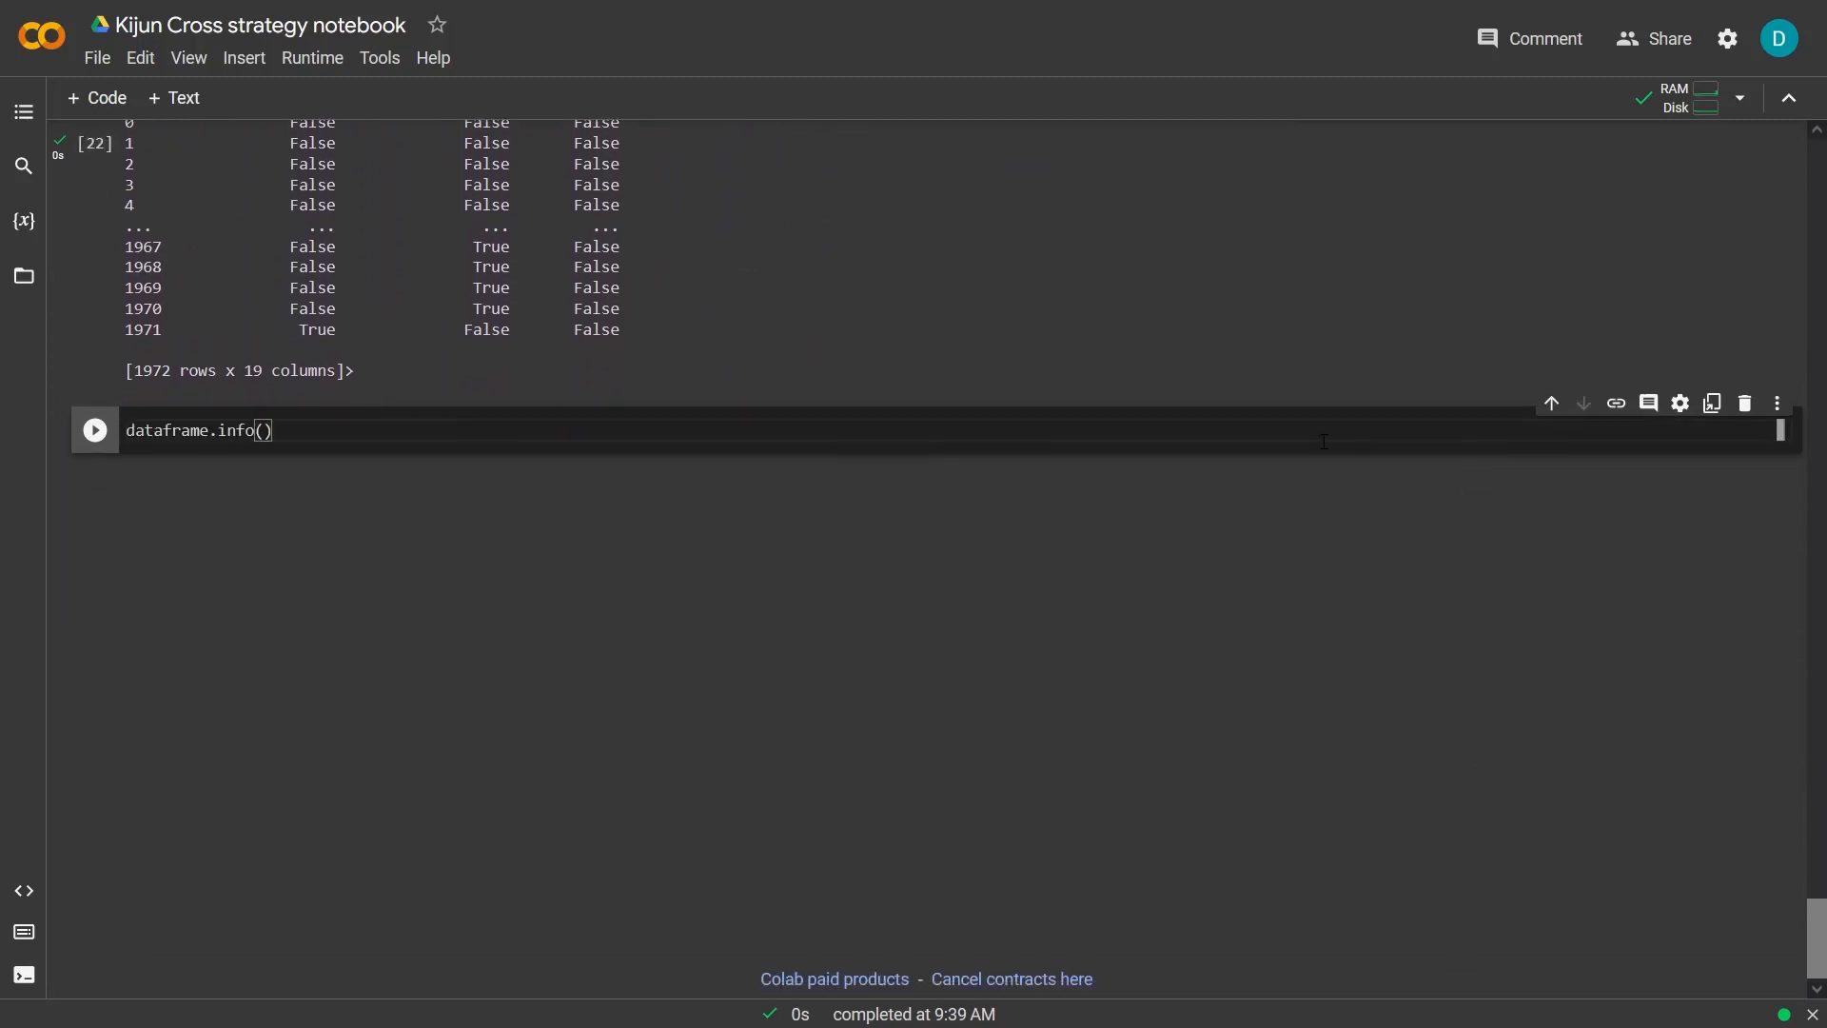
Run dataframe.info() to print the 1972-row, 19-column summary
key("shift+Return")
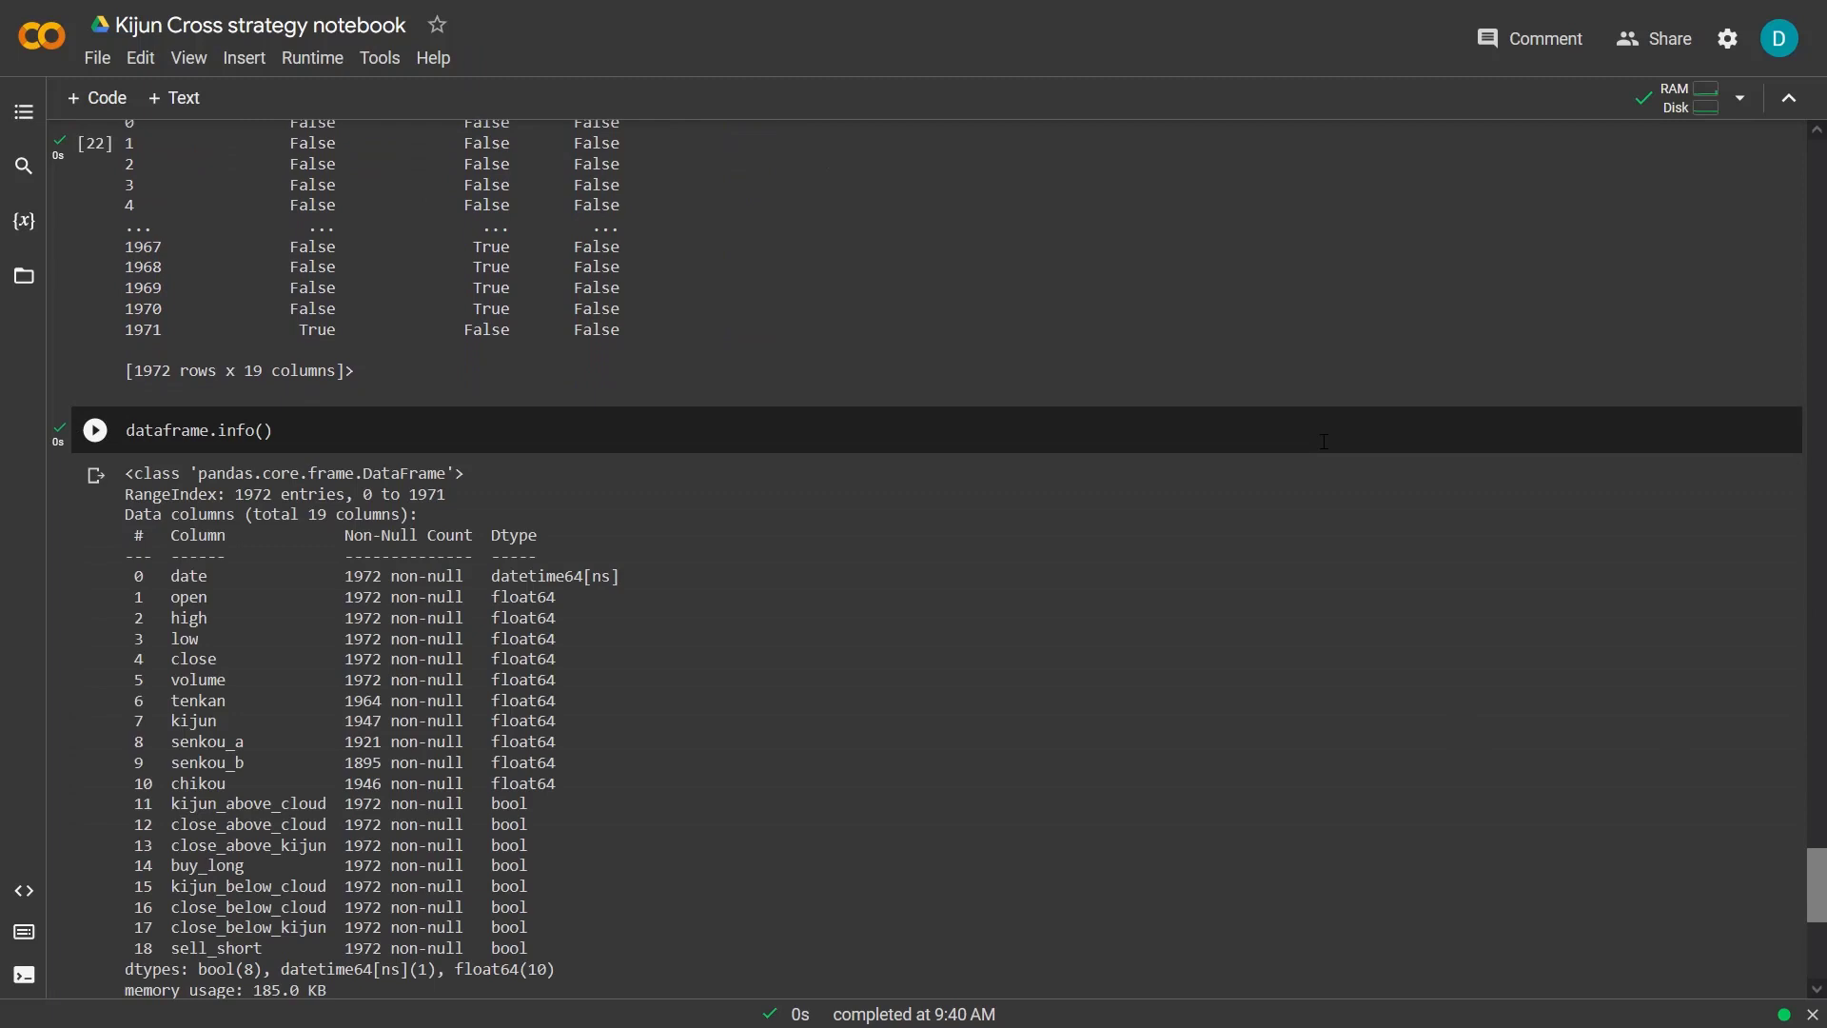
scroll(1324, 442, "down", 2)
mouse_move(914, 779)
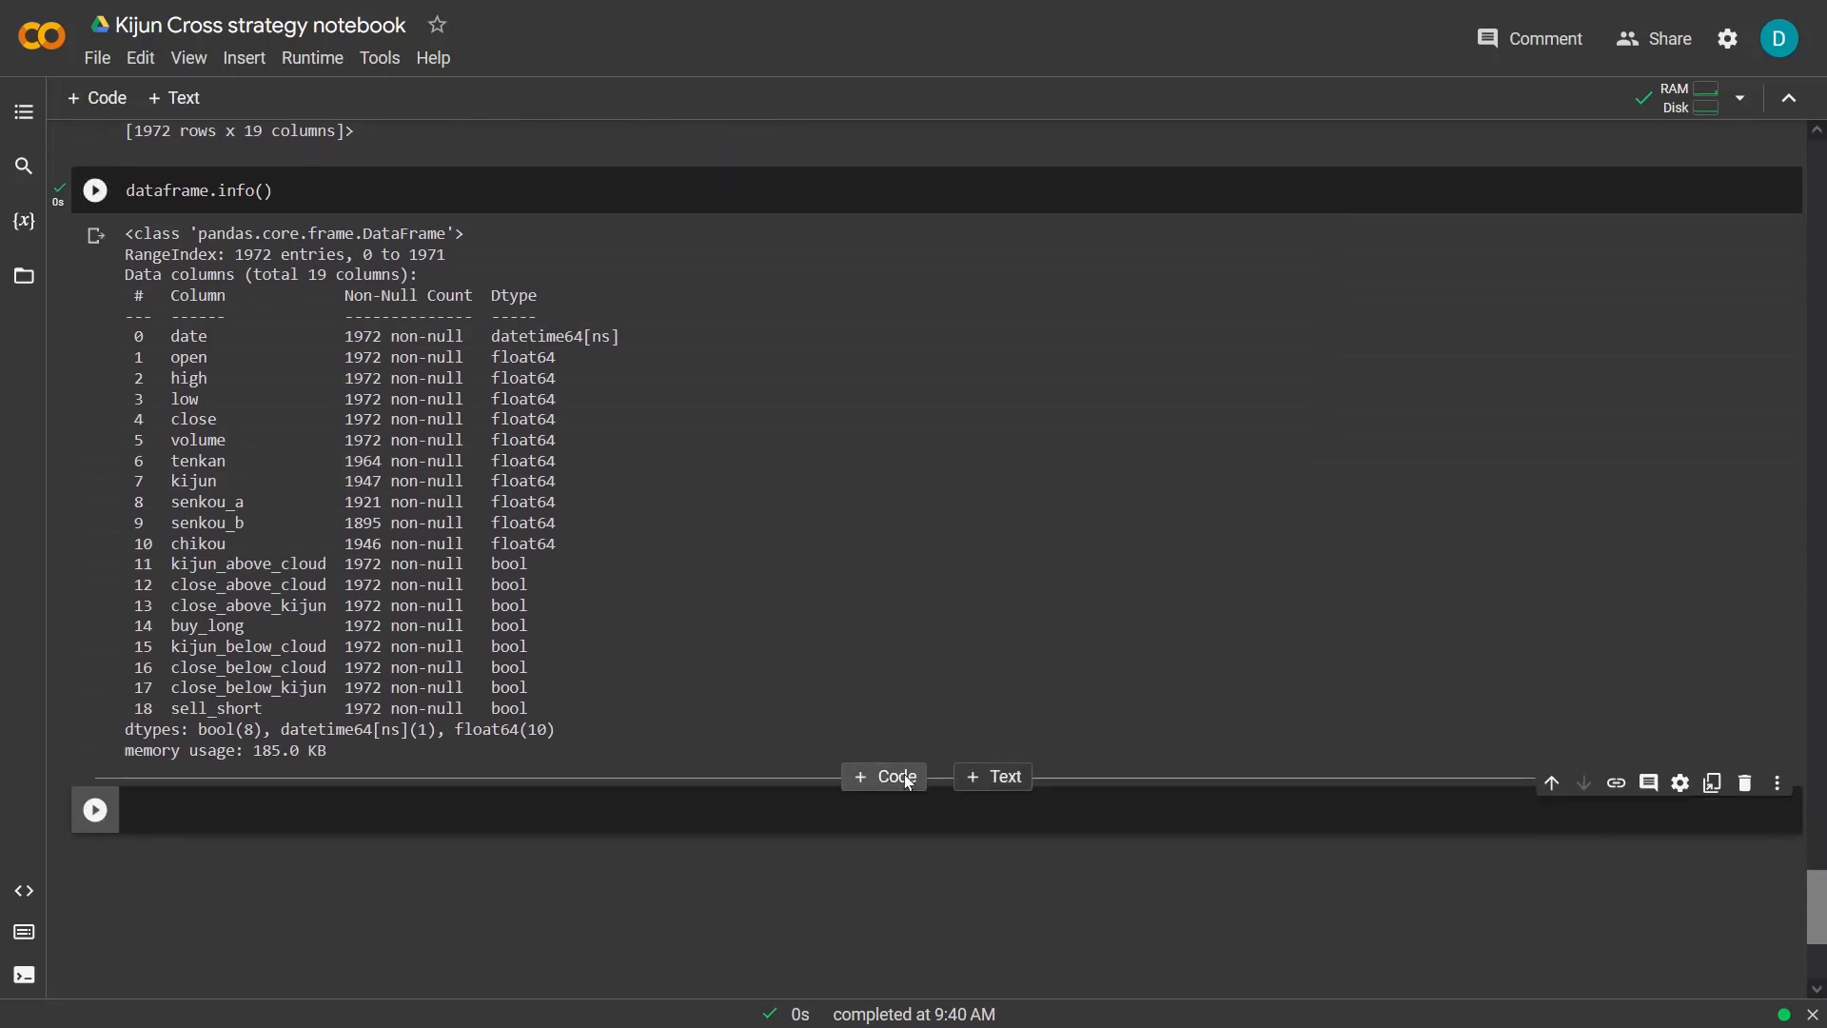
Add a 'Creating plots' heading and run the pandas/matplotlib imports
left_click(966, 777)
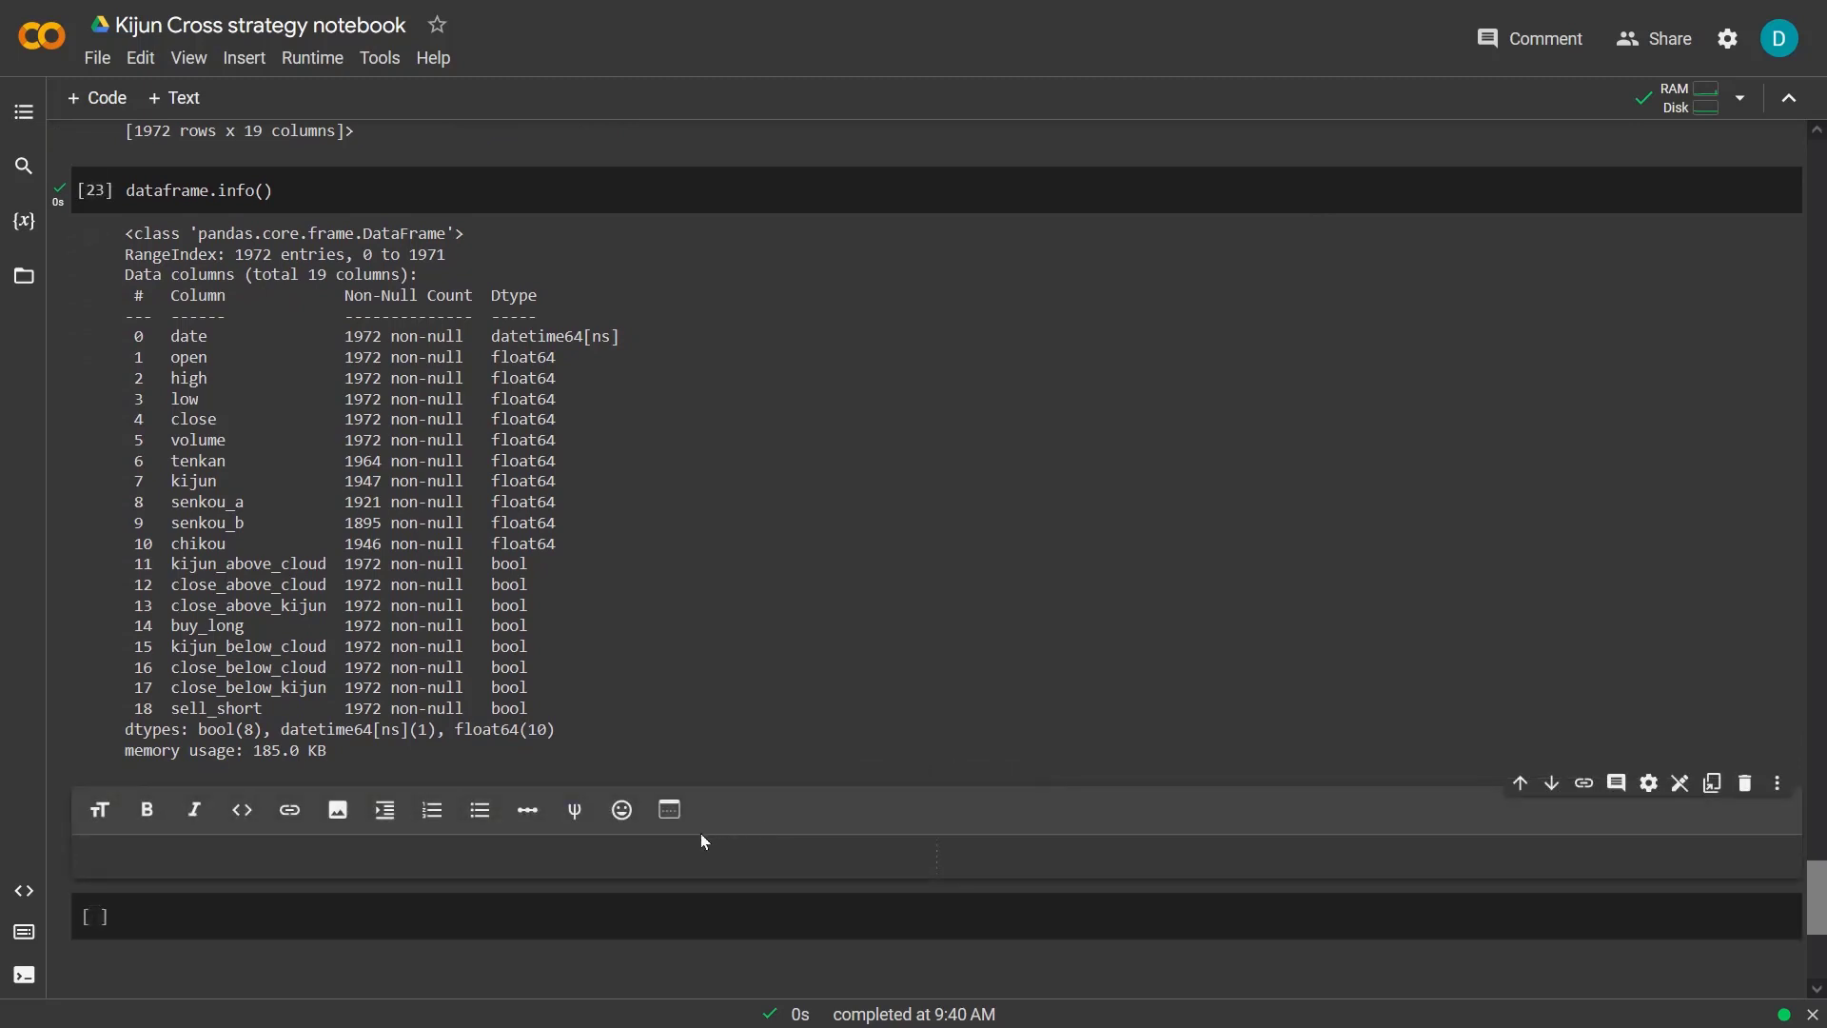
type("creating ")
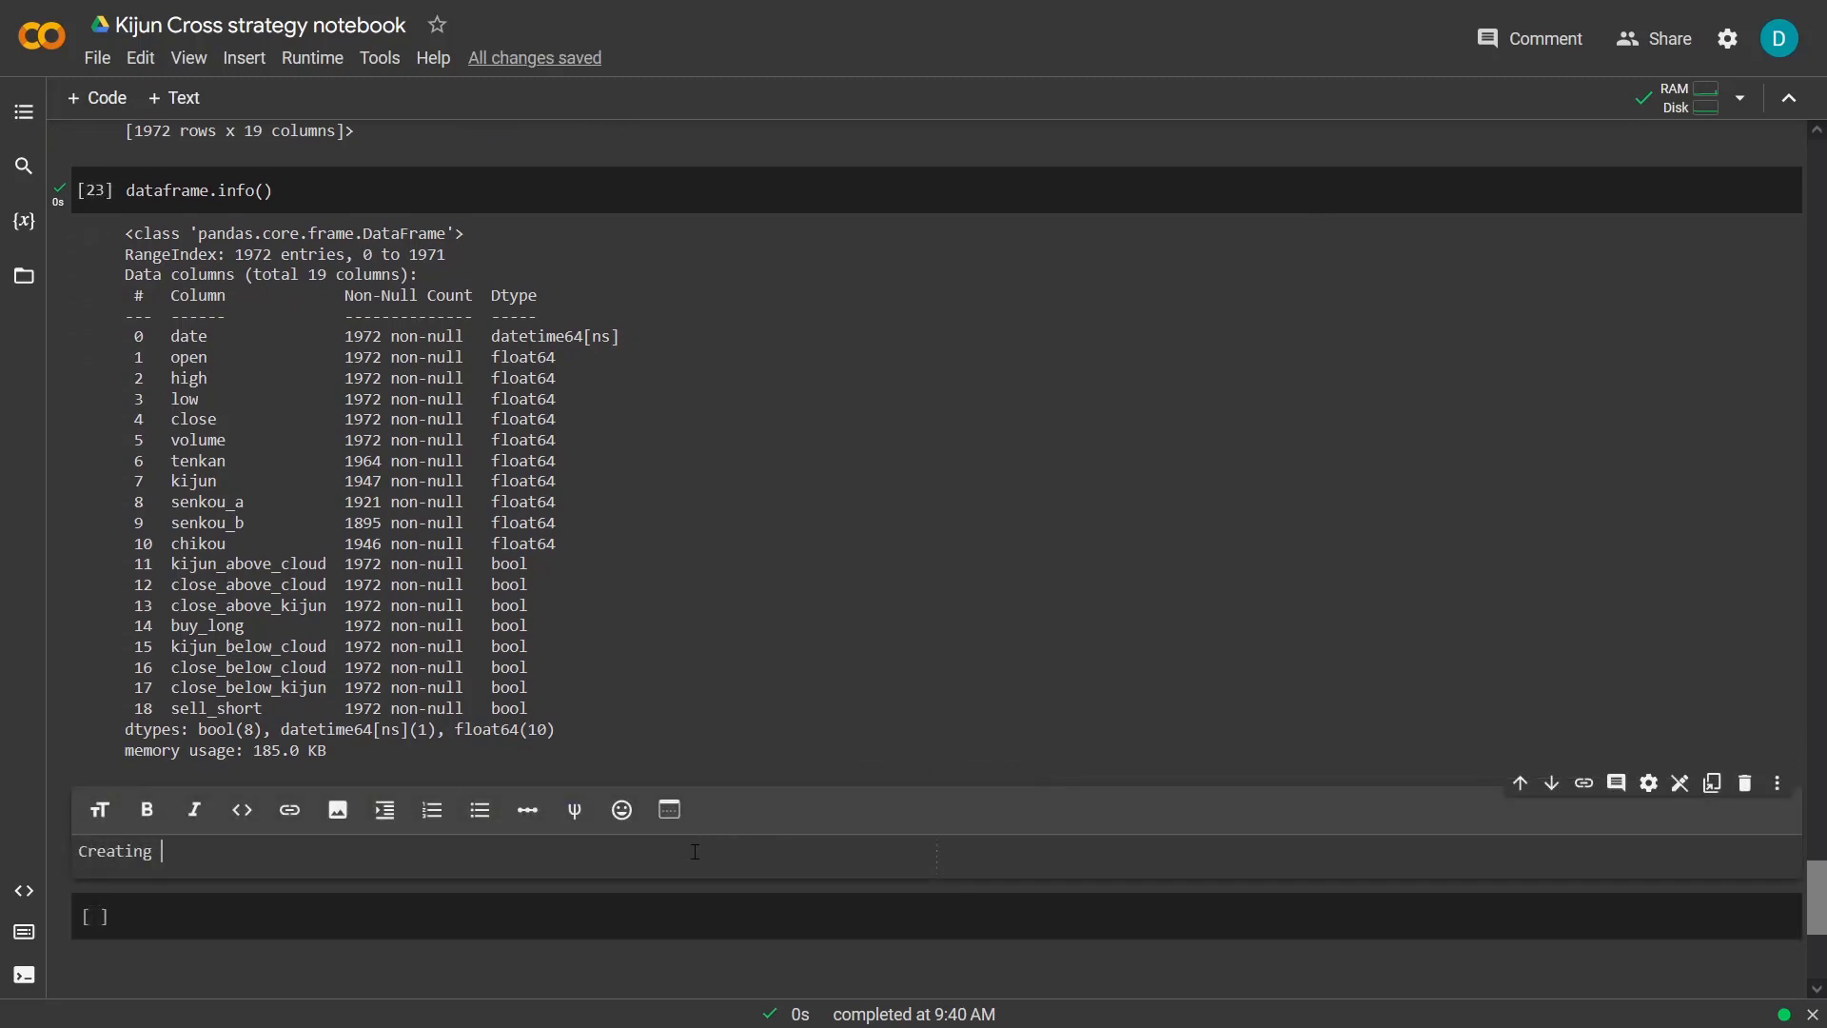
type("plos")
type("s")
key("shift+Return")
type("import pandas as pd import matplotlib.pyplot as plt")
key("shift+Return")
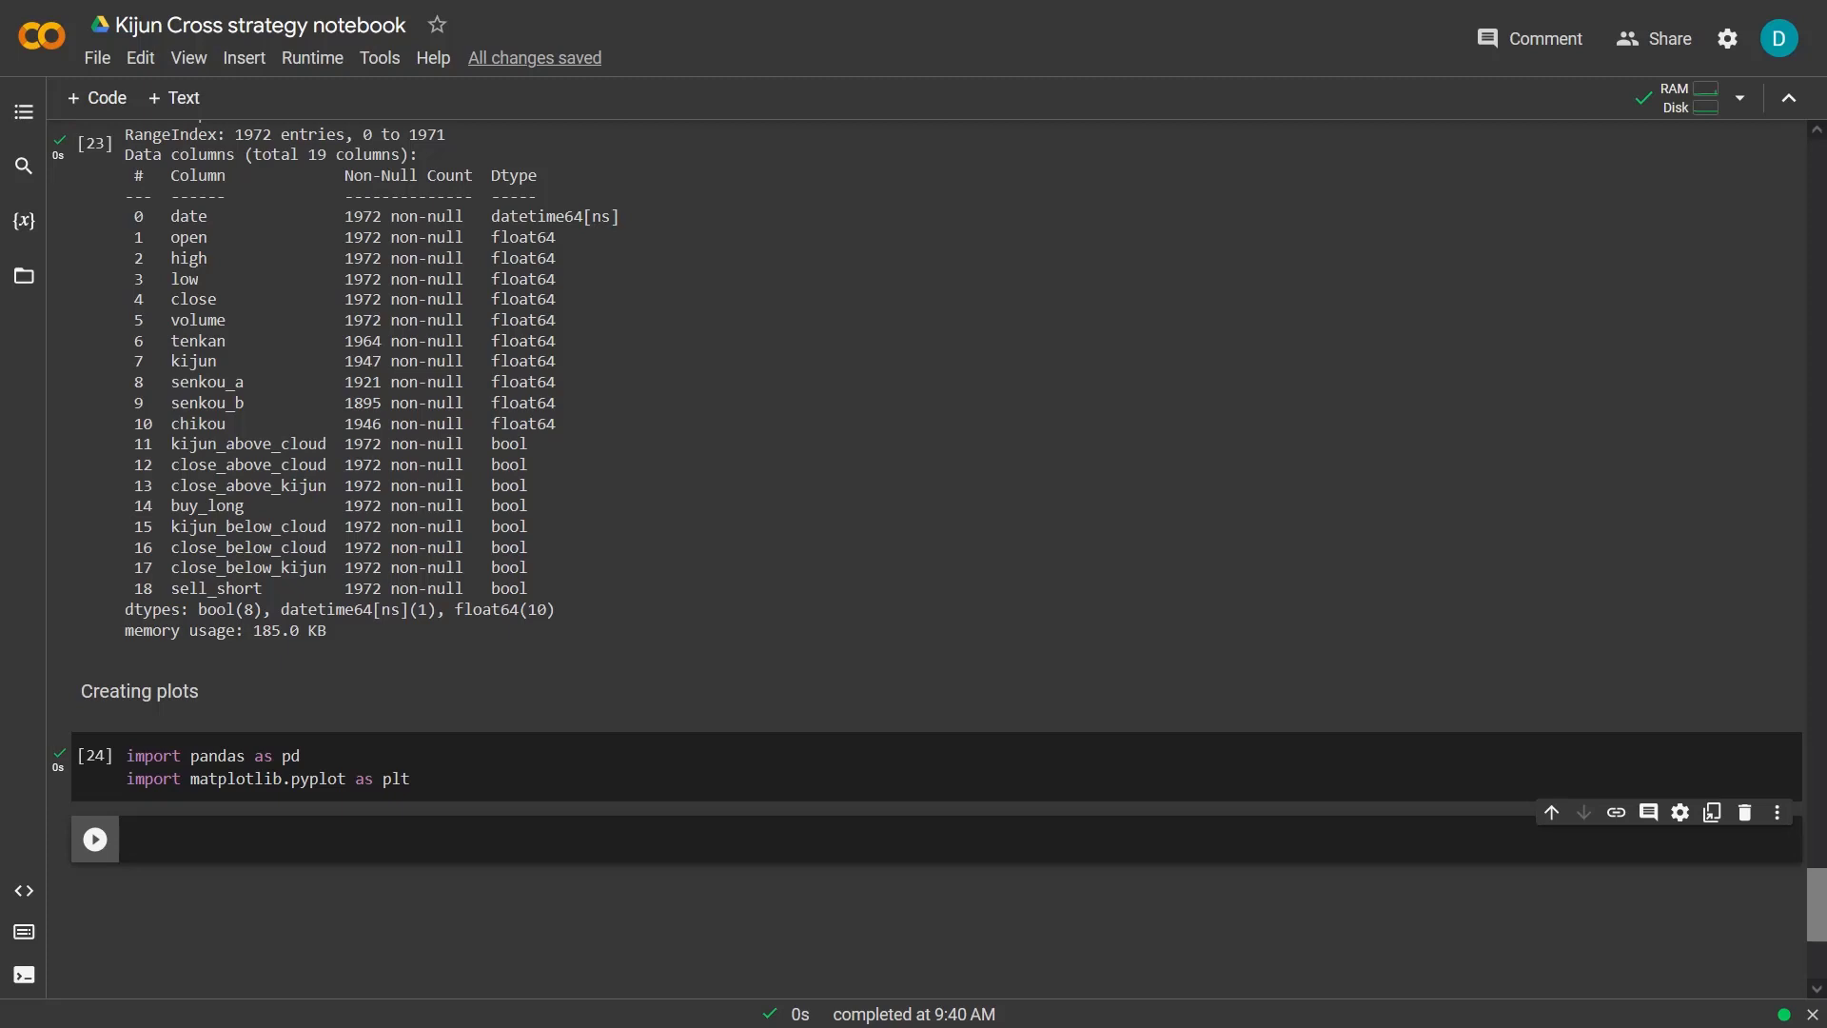
type("days = dataframe.tail(500)")
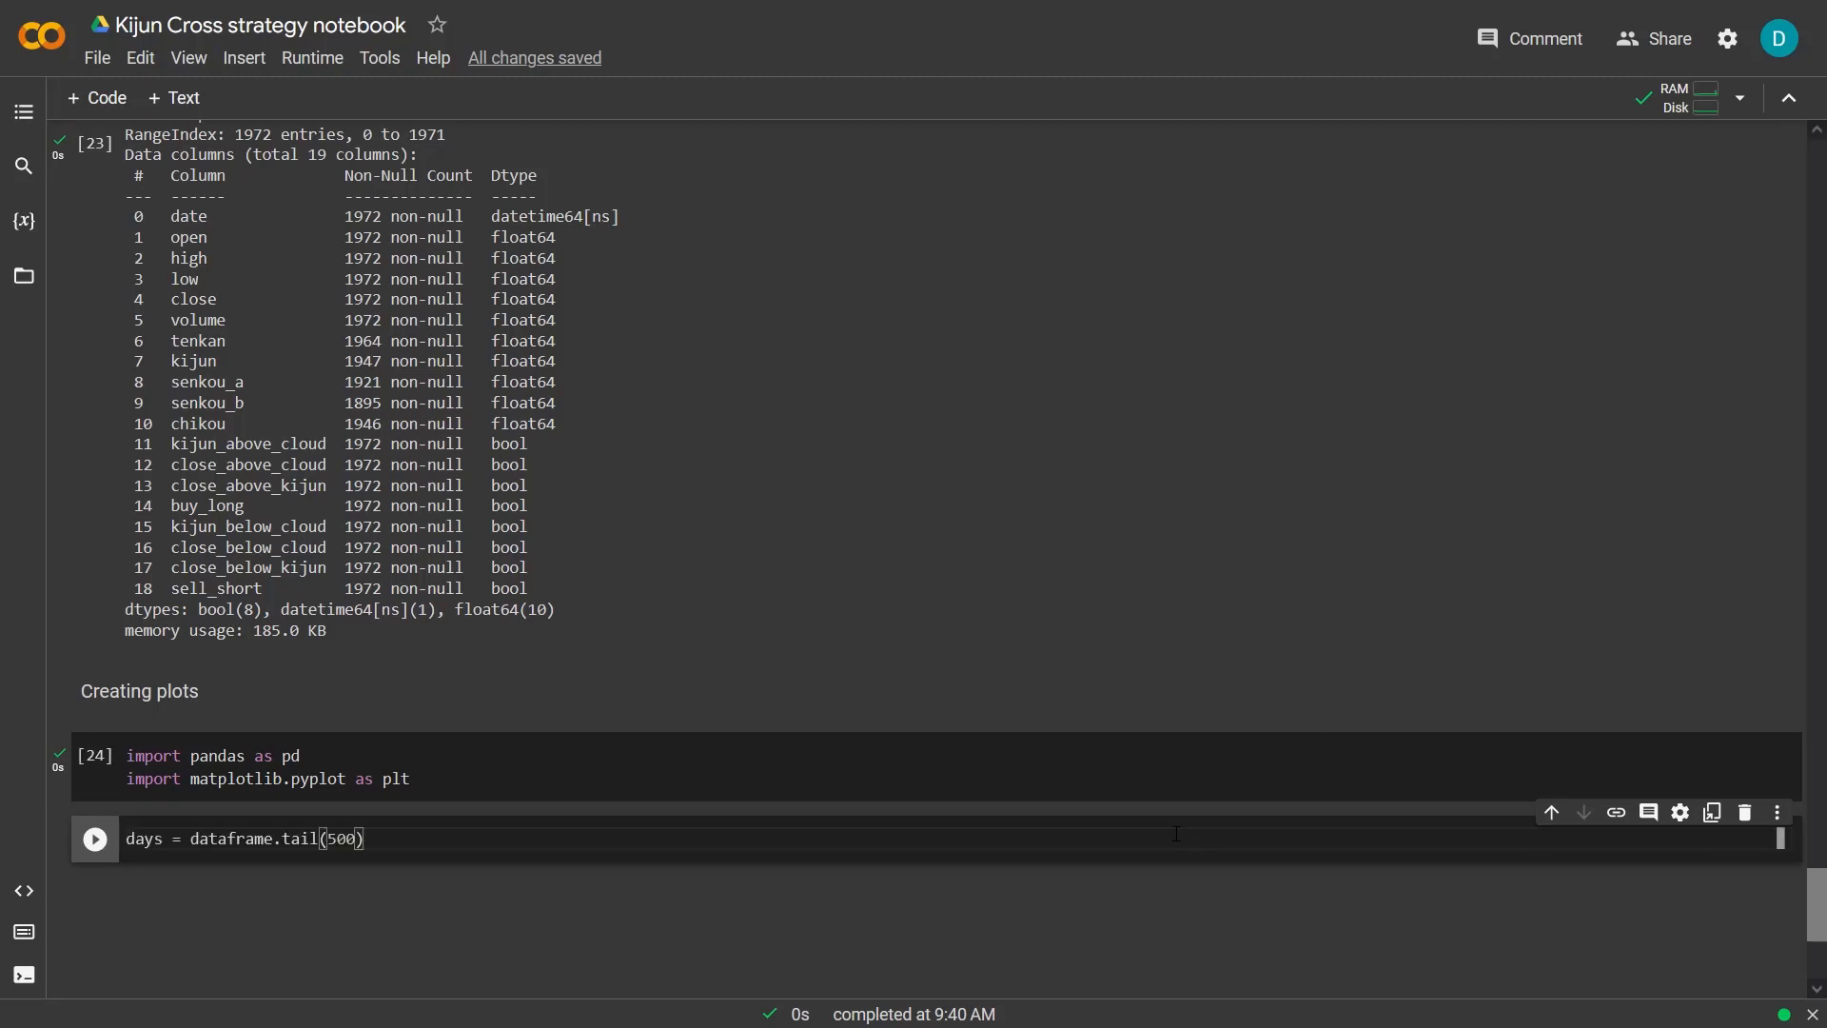
Plot the last 250 days of price and Ichimoku lines with buy/sell markers
key("Return")
scroll(1185, 832, "down", 1)
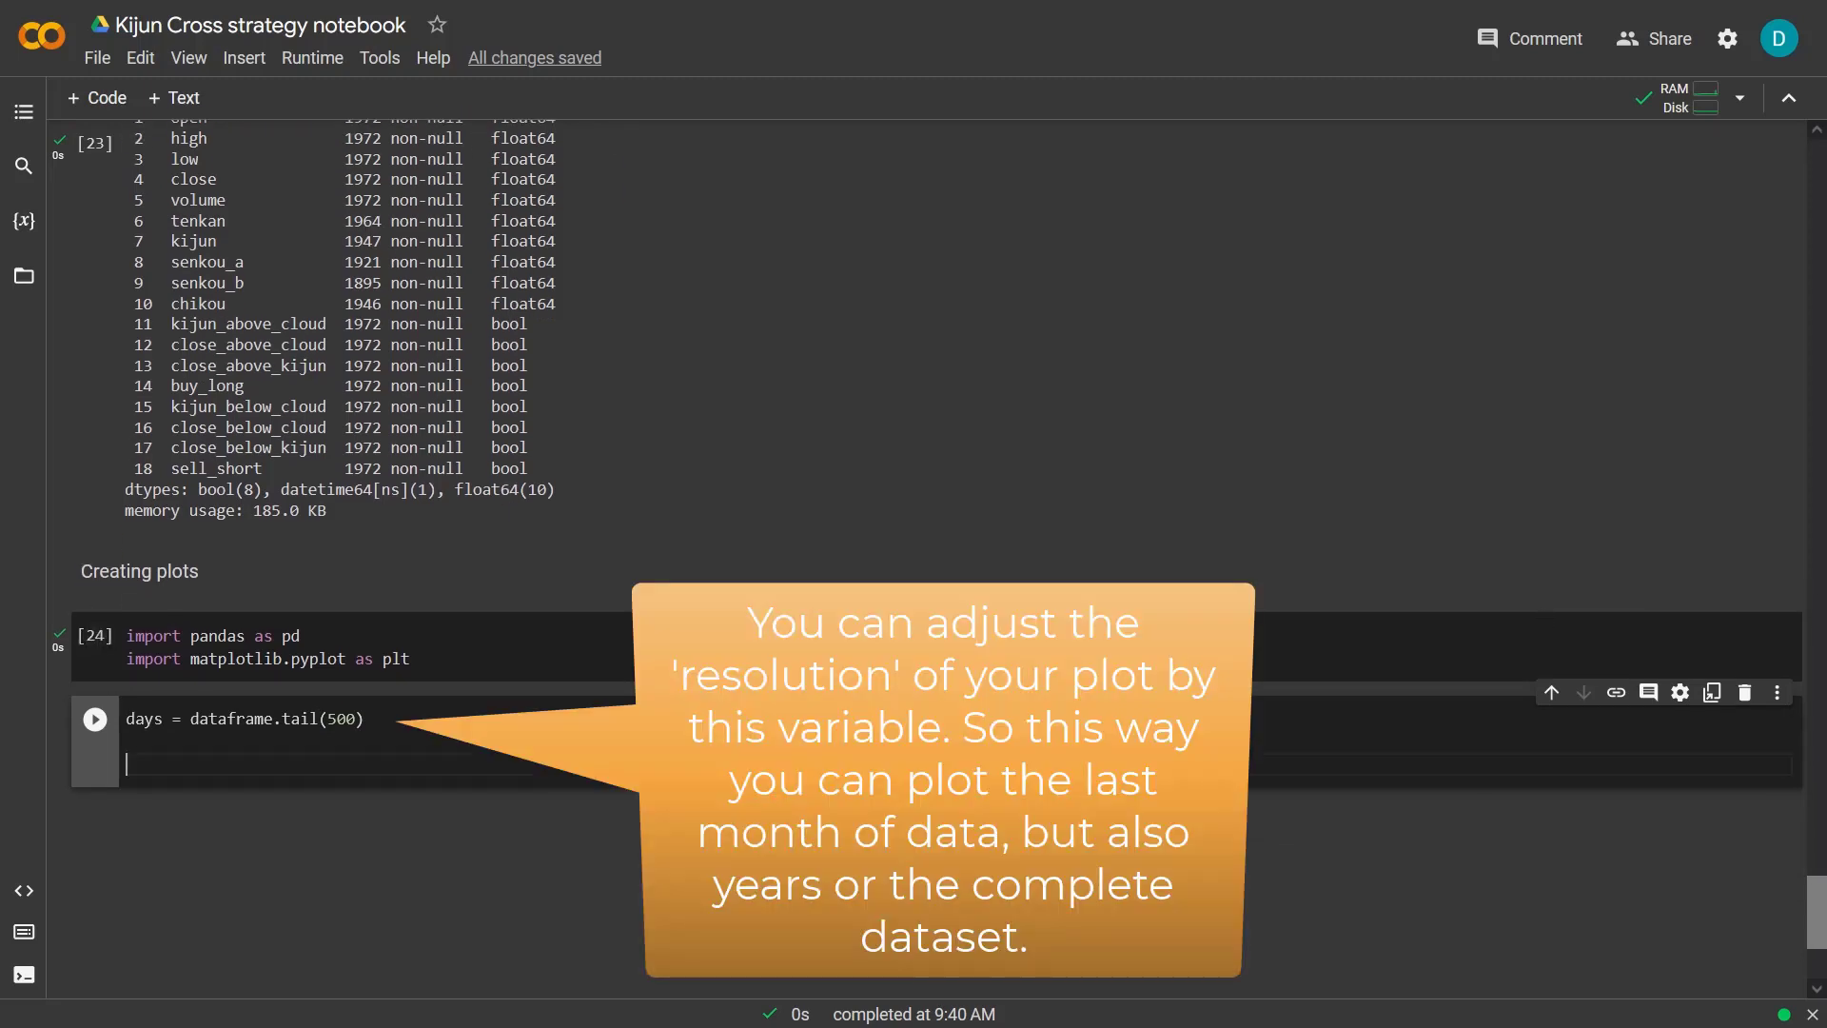
type("cols_to_plot = ['close', 'tenkan', 'kijun', 'senkou_a', 'senkou_b'] ax = days[cols_to_plot].plot(figsize=(10,8)) plt.title('Price and Technical Indicators over Time (Last 250 Days)') plt.xlabel('Date') plt.ylabel('Price and Technical Indicators')")
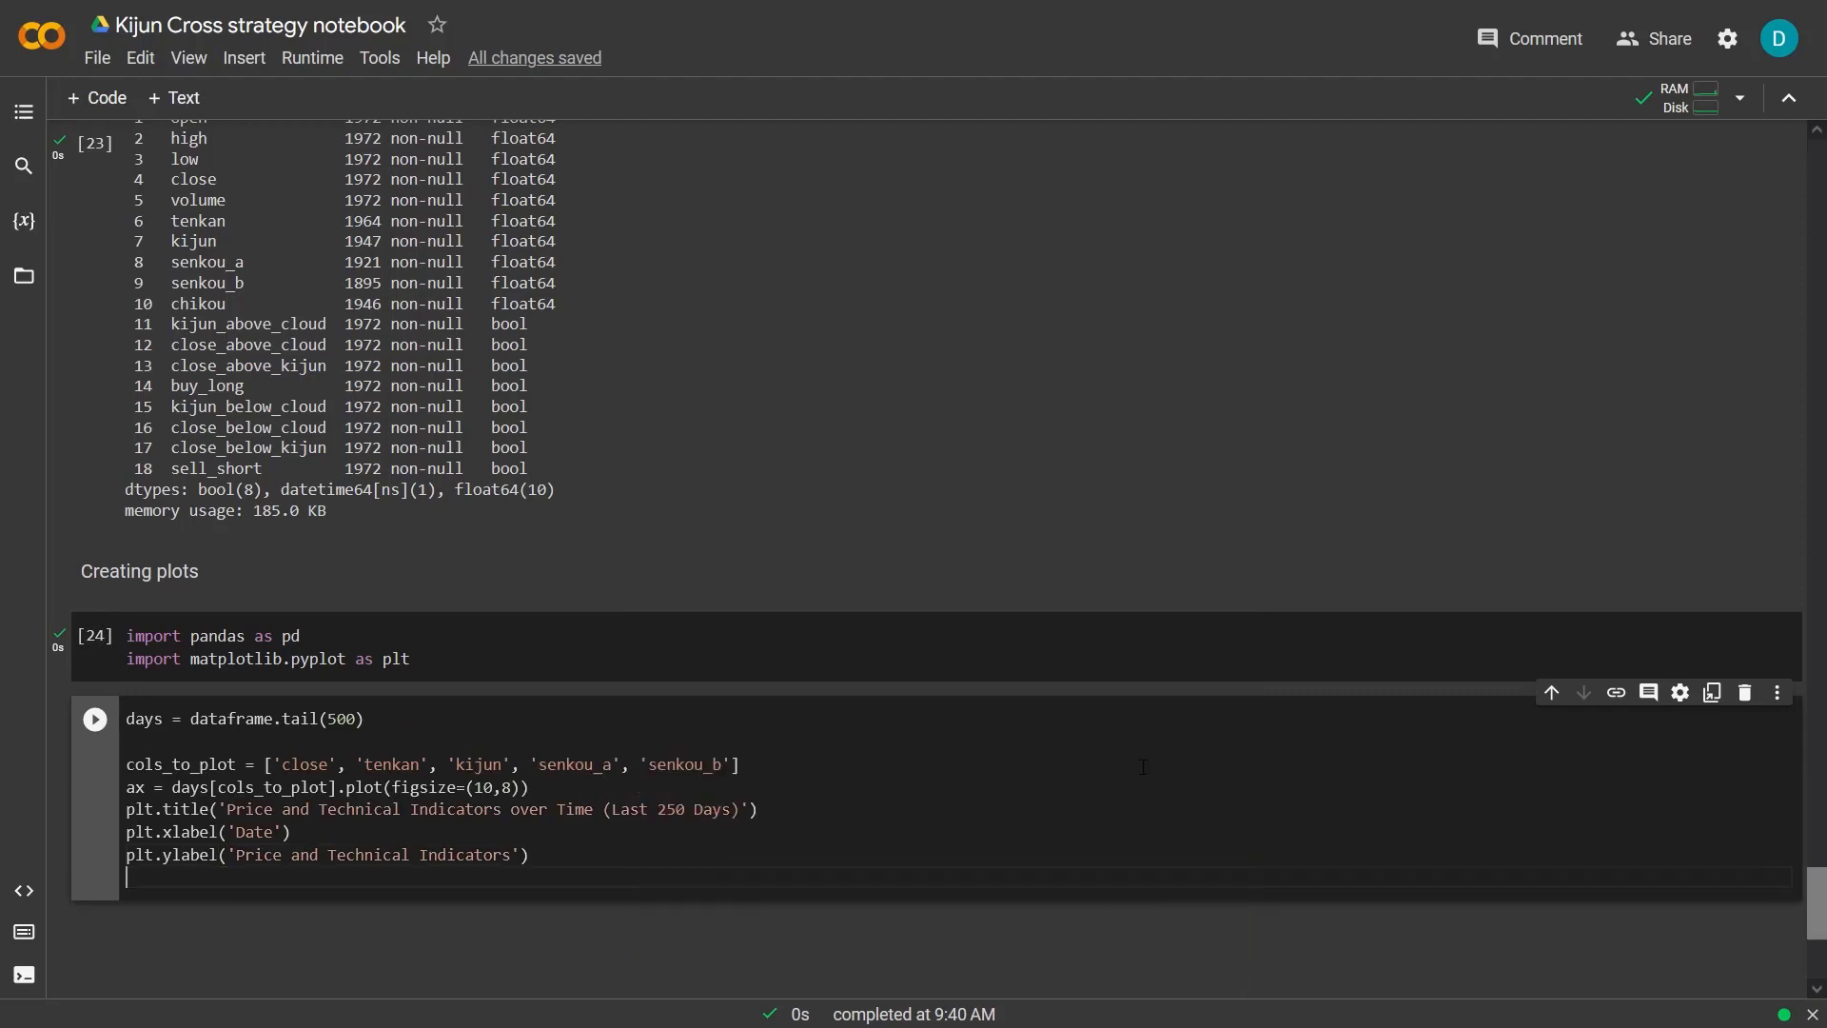
key("Return")
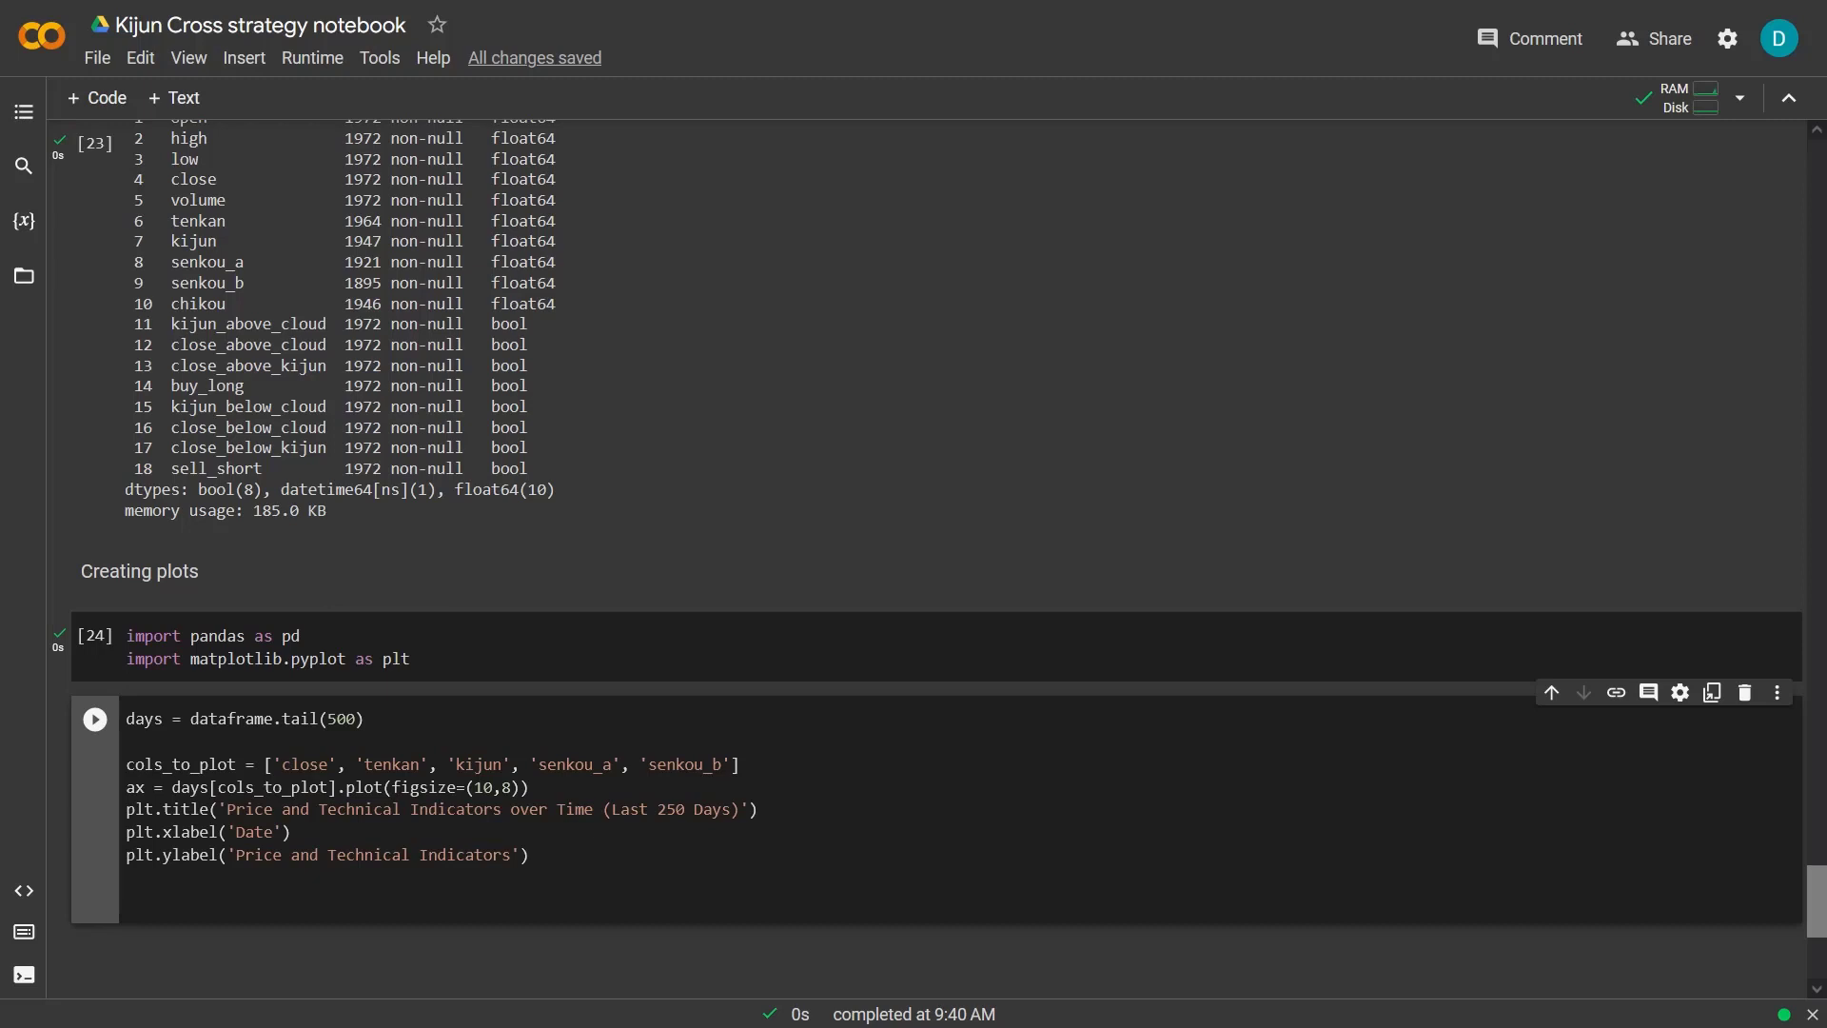
type("buy_long = days[days['buy_long'] == True] sell_short = days[days['sell_short'] == True] ax.scatter(buy_long.index, buy_long['low'] - 50, marker='^', color='green', s=100, label='Buy Long') ax.scatter(sell_short.index, sell_short['high'] + 50, marker='v', color='red', s=100, label='Sell Short')  plt.legend(loc='upper left')")
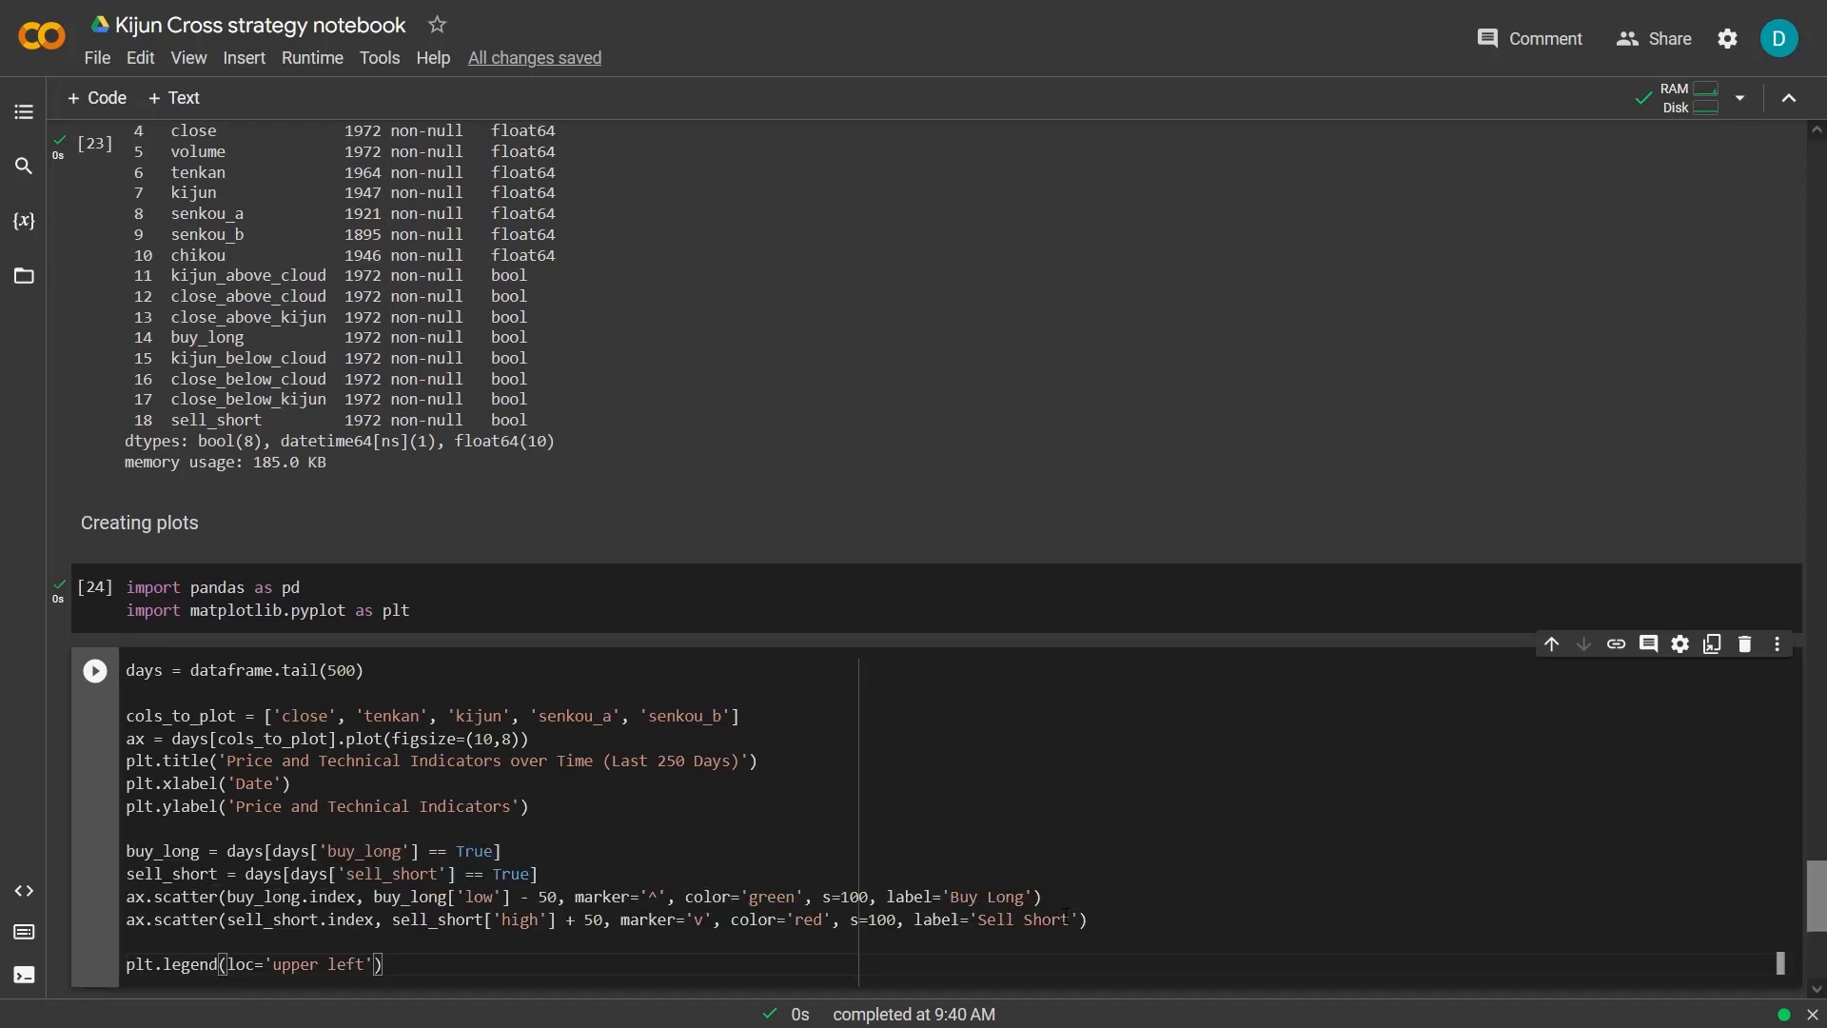
key("shift+Return")
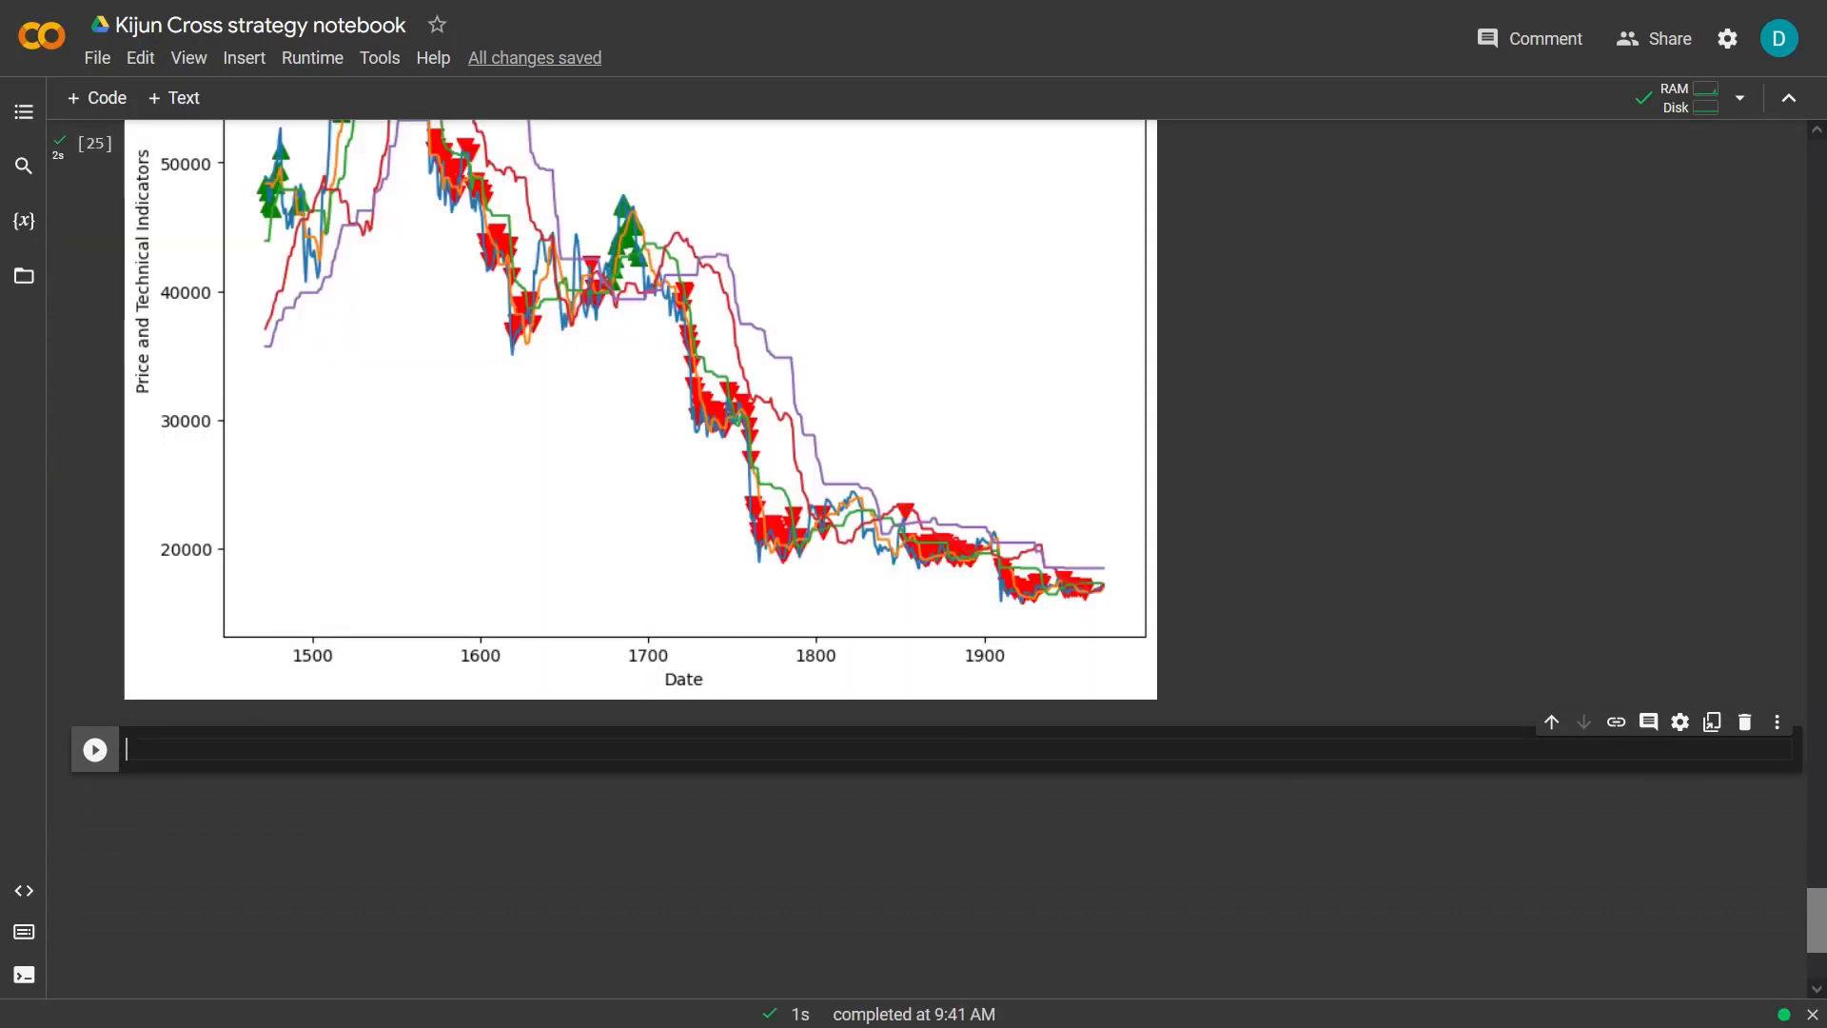
scroll(1427, 567, "up", 1)
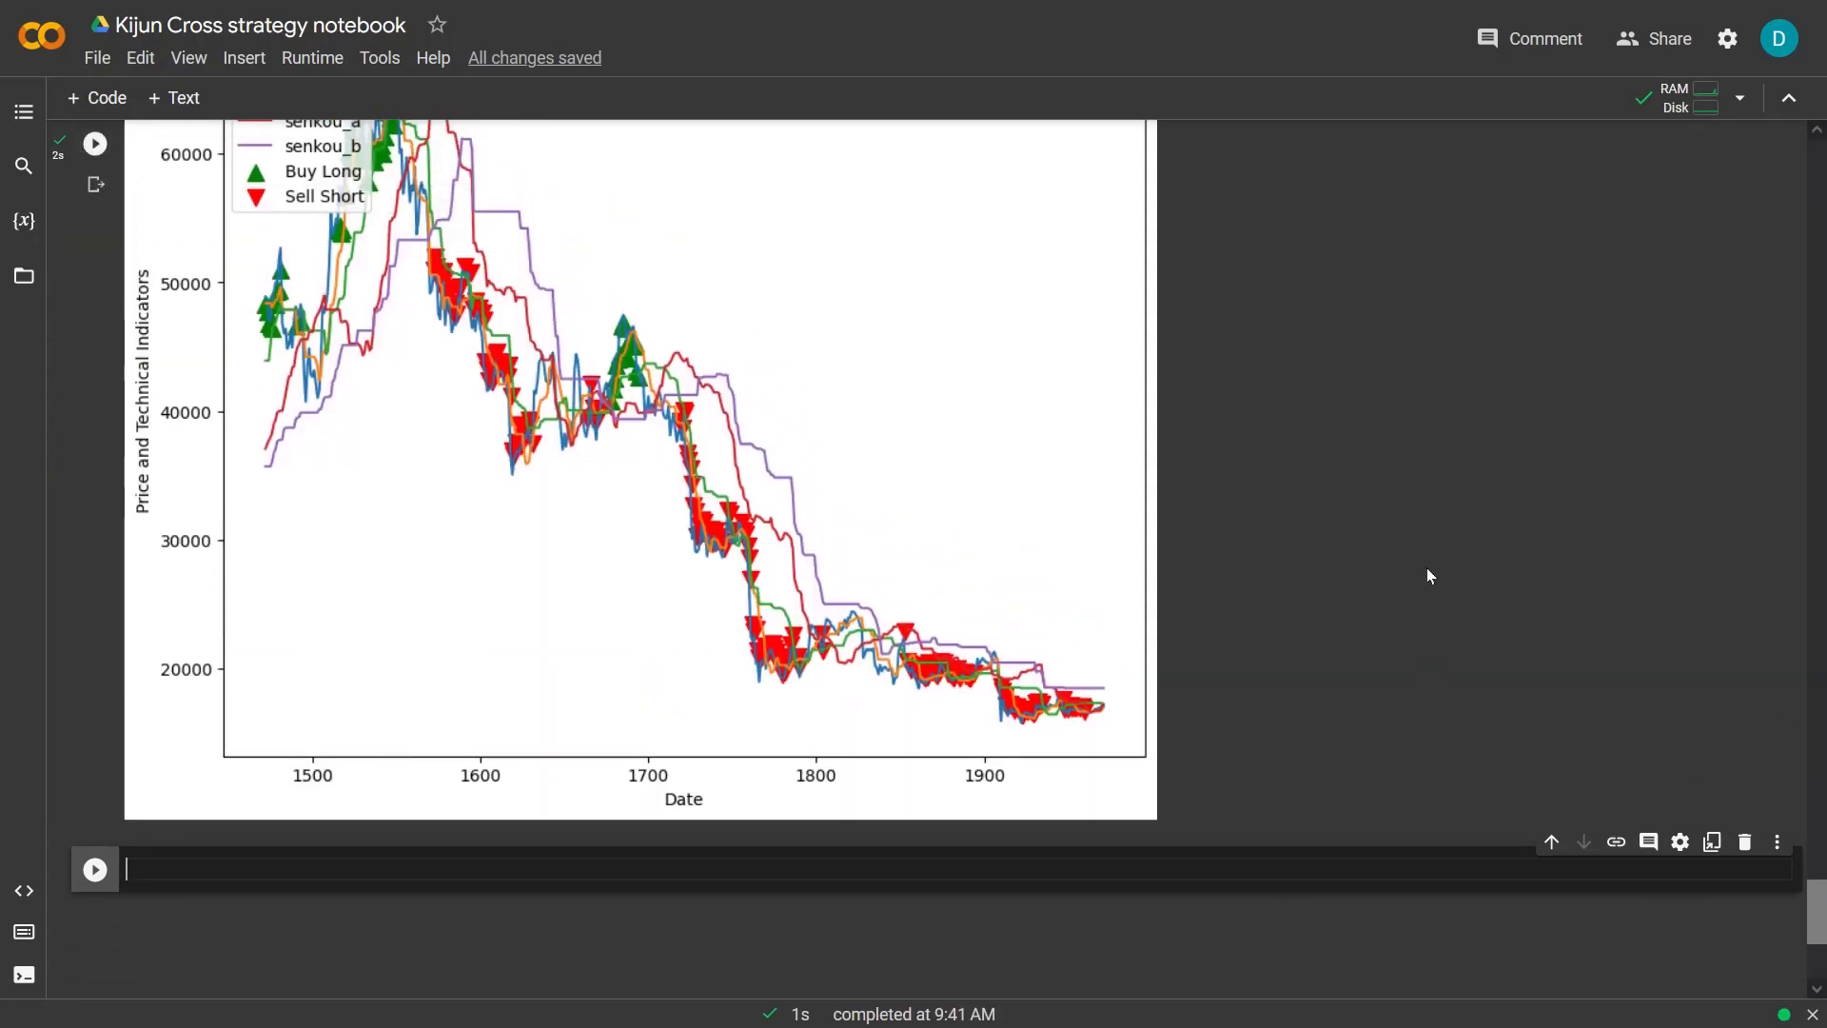
scroll(1428, 570, "up", 1)
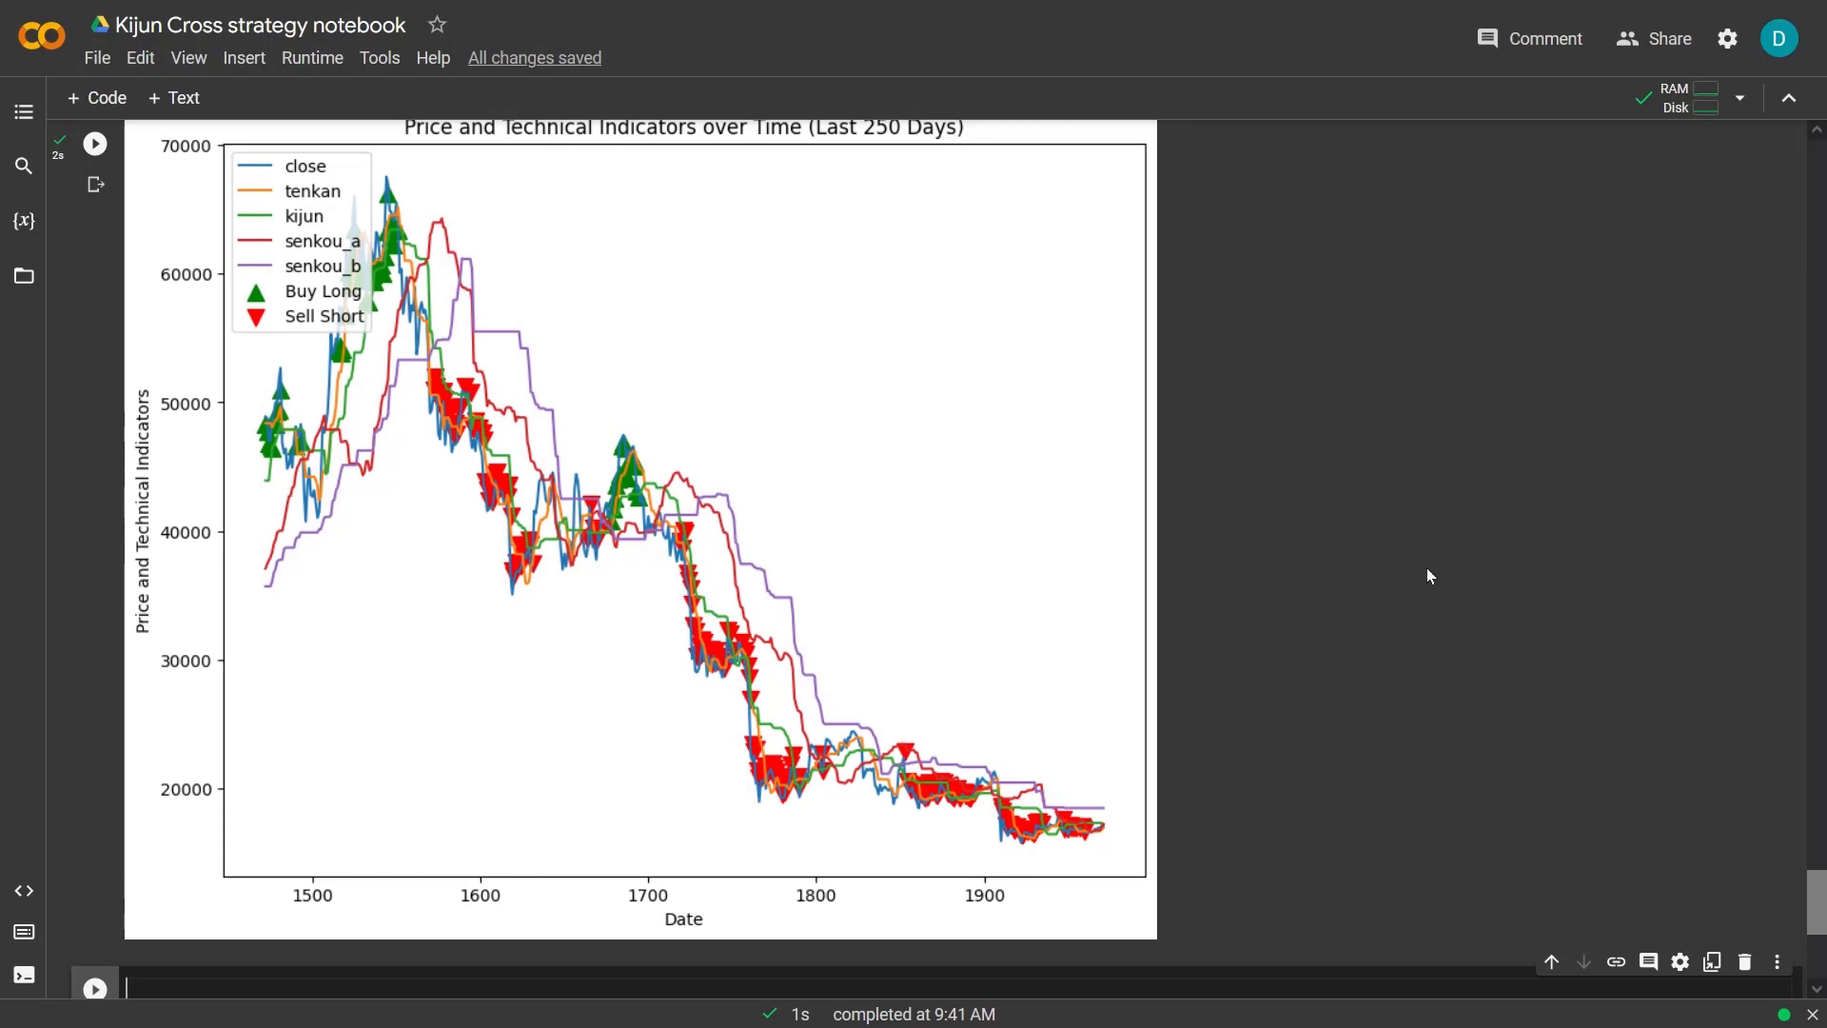
scroll(1428, 575, "up", 1)
scroll(1427, 576, "down", 1)
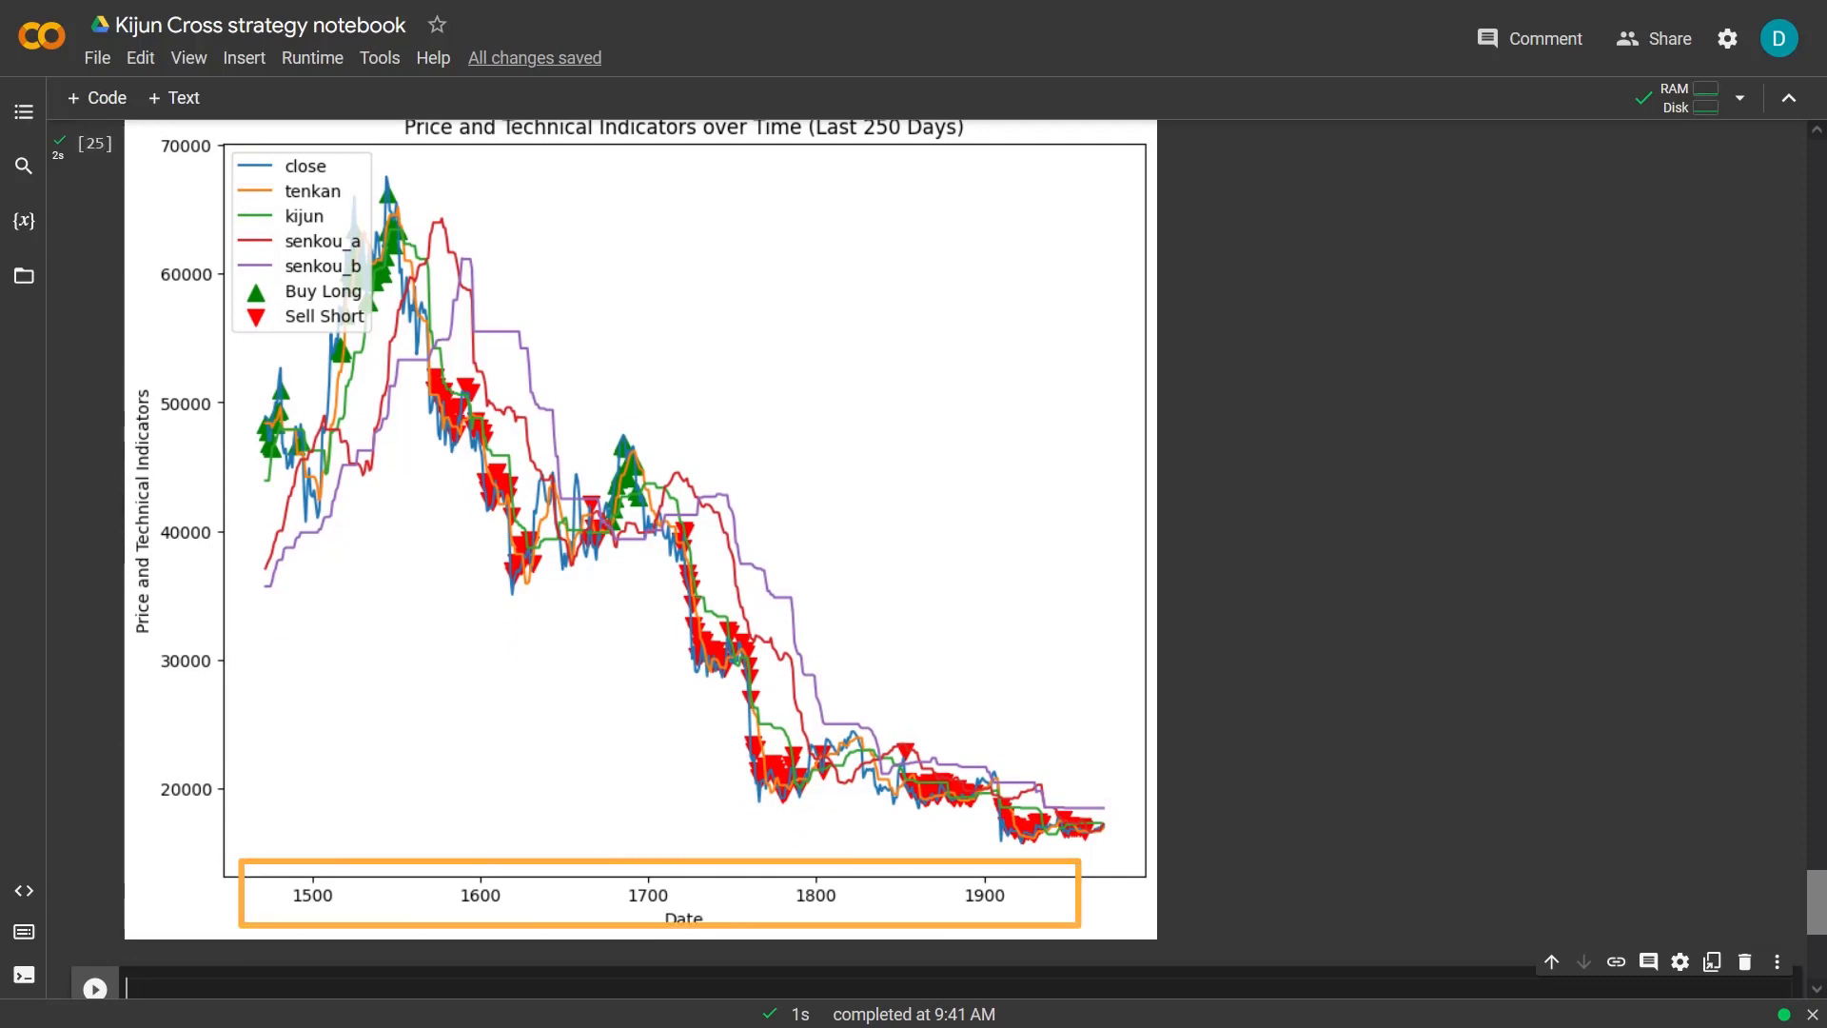
scroll(1619, 789, "down", 1)
scroll(1620, 790, "down", 2)
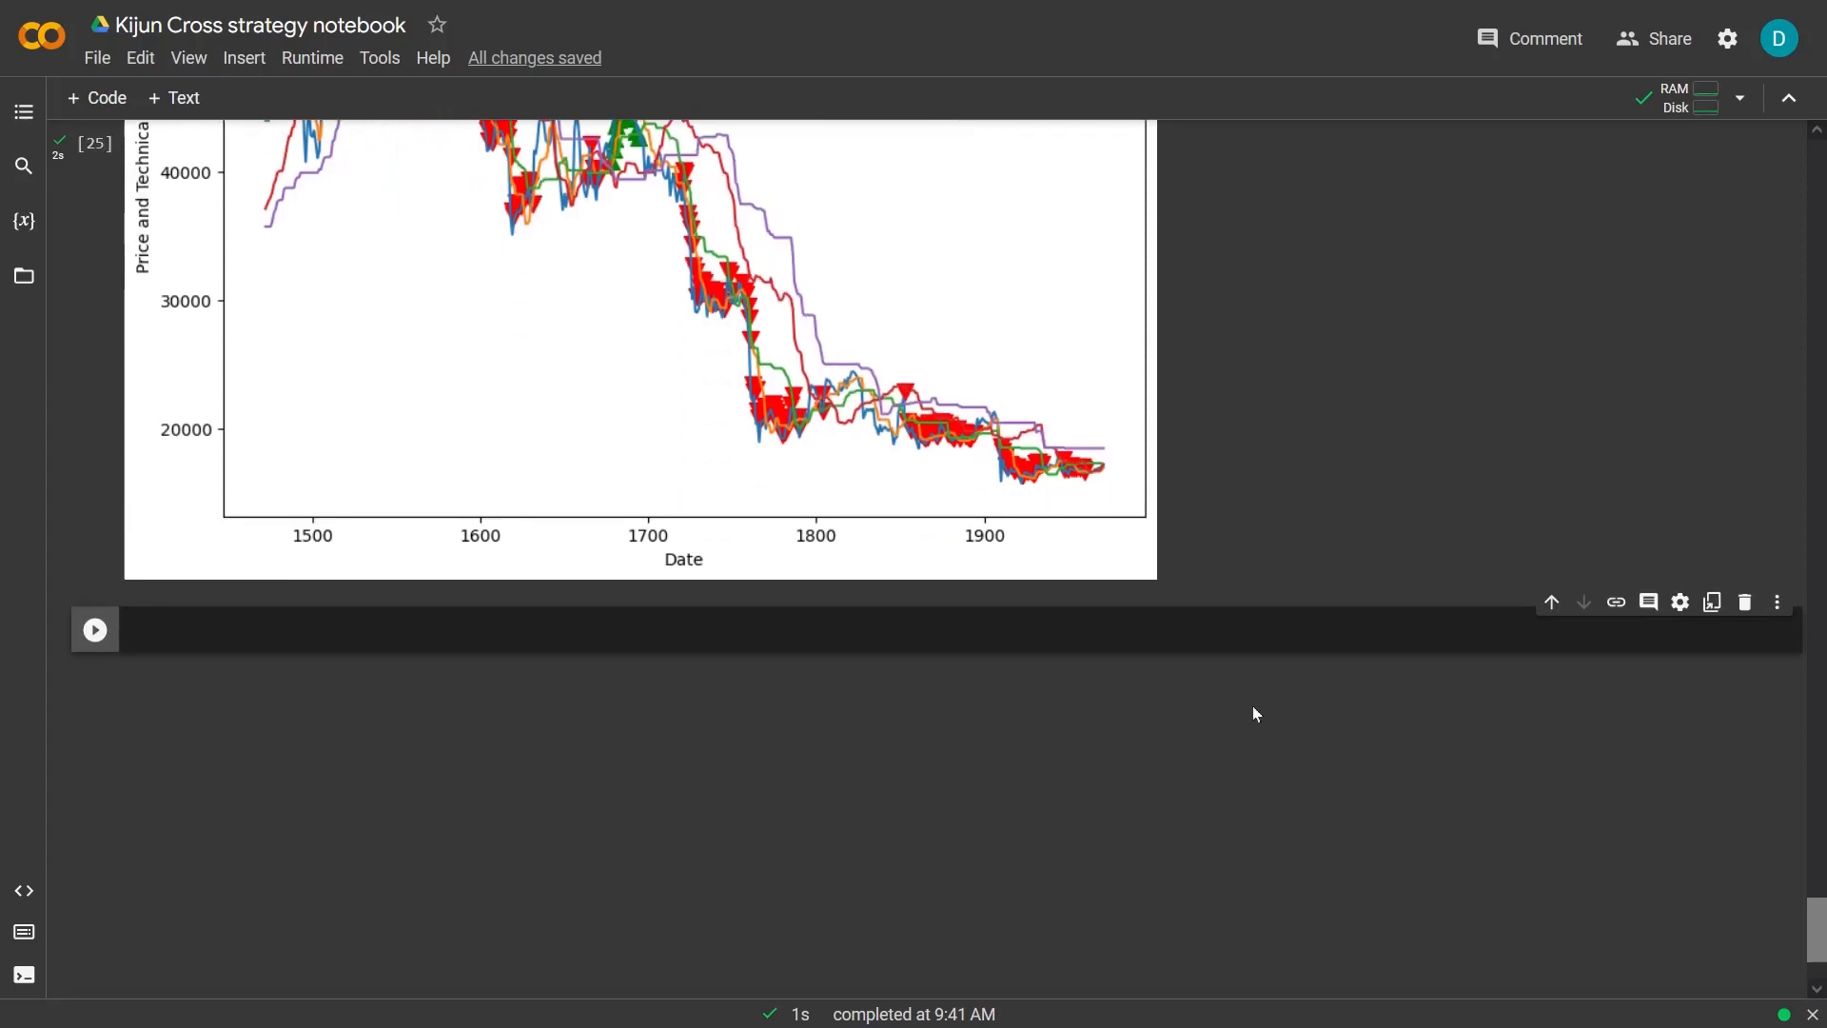
type("days = dataframe.tail(1000)")
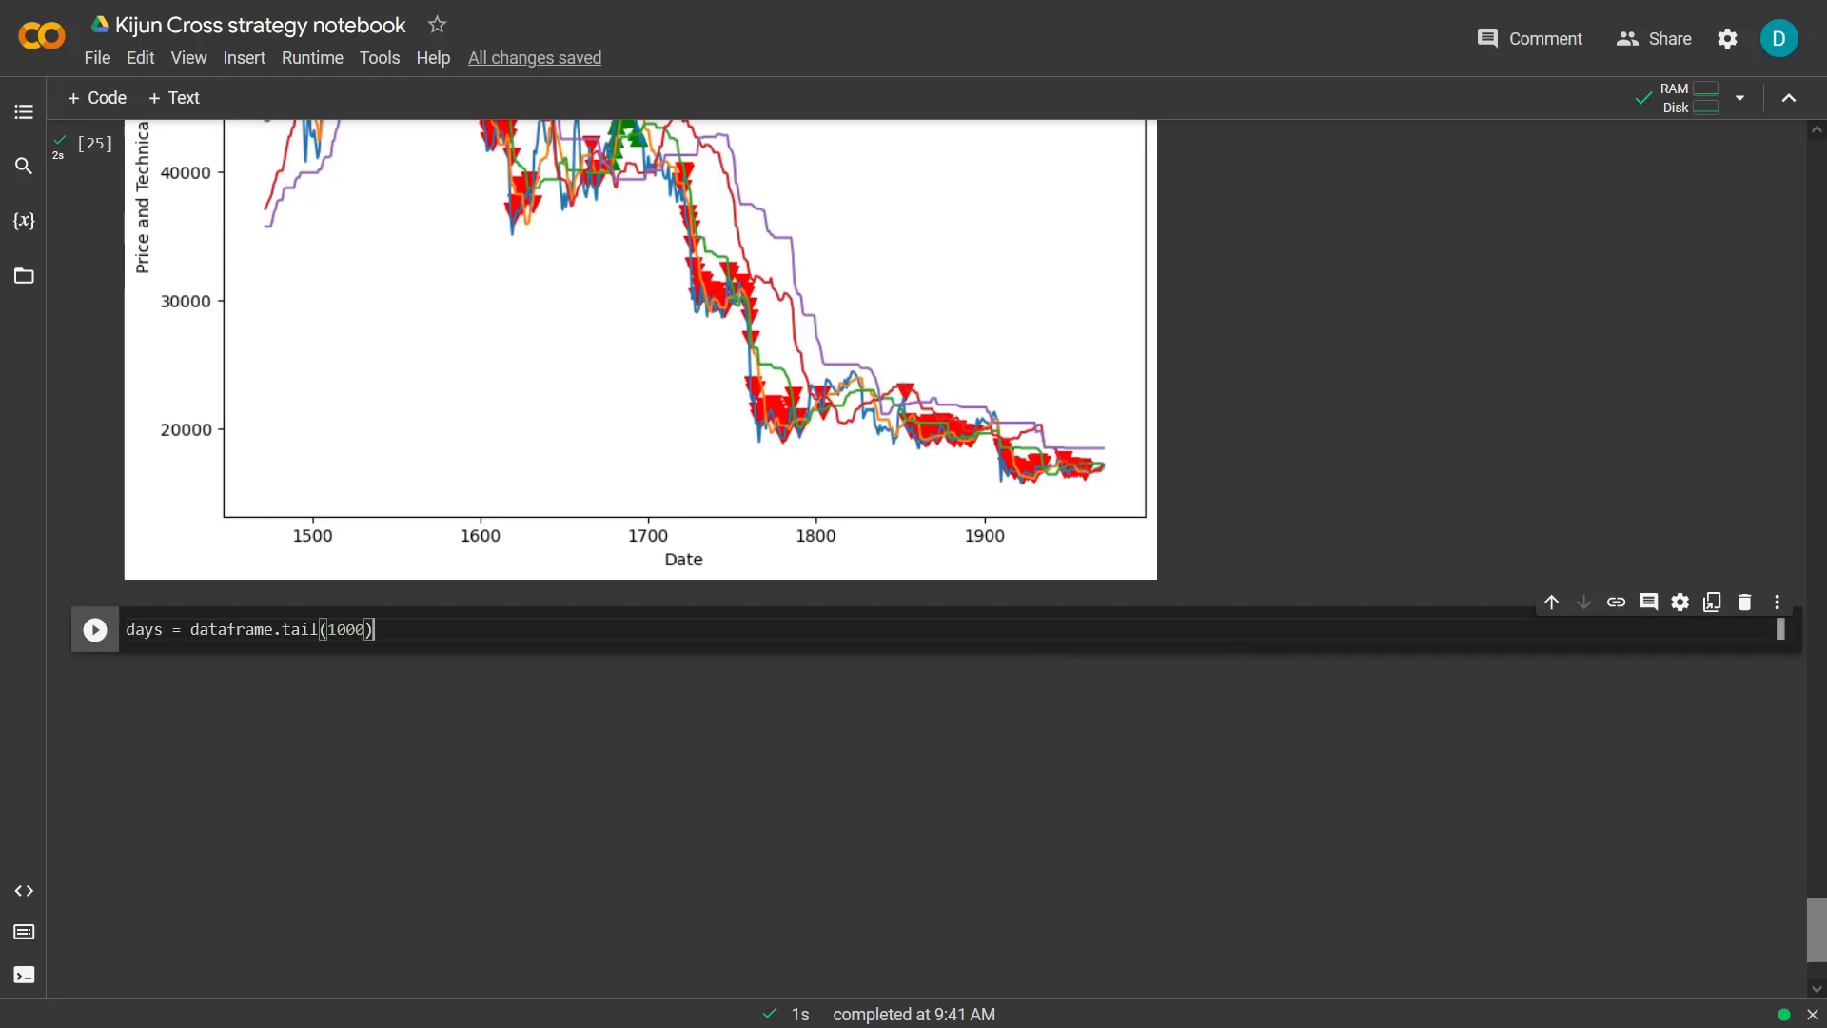
Plot the last 1000 days with kijun, senkou lines, shaded cloud and signal bars
key("Escape")
left_click(1268, 630)
key("Return")
type("cols_to_plot = ['close', 'kijun', 'senkou_a', 'senkou_b'] ax = days[cols_to_plot].plot(figsize=(10,8)) plt.title('Price and Technical Indicators over Time') plt.xlabel('Date') plt.ylabel('Price and Technical Indicators')")
key("Return")
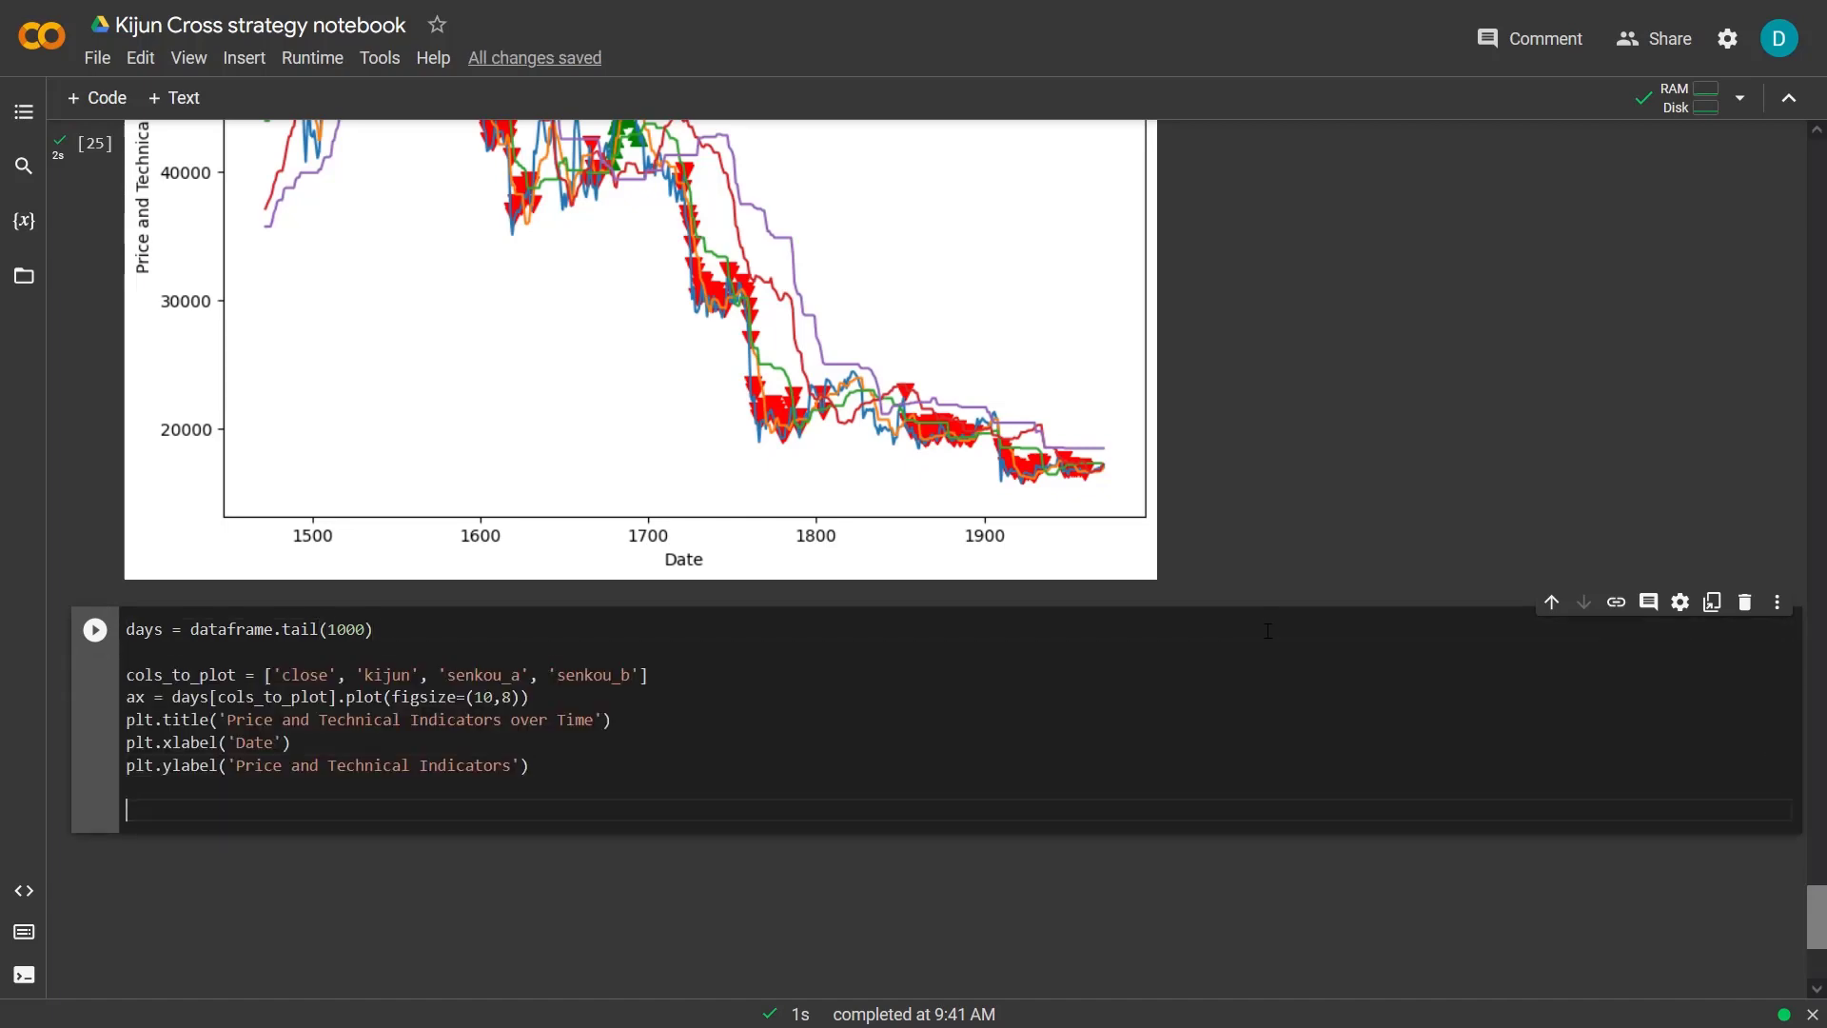
type("buy_long = days[days['buy_long'] == True] sell_short = days[days['sell_short'] == True]")
key("Return")
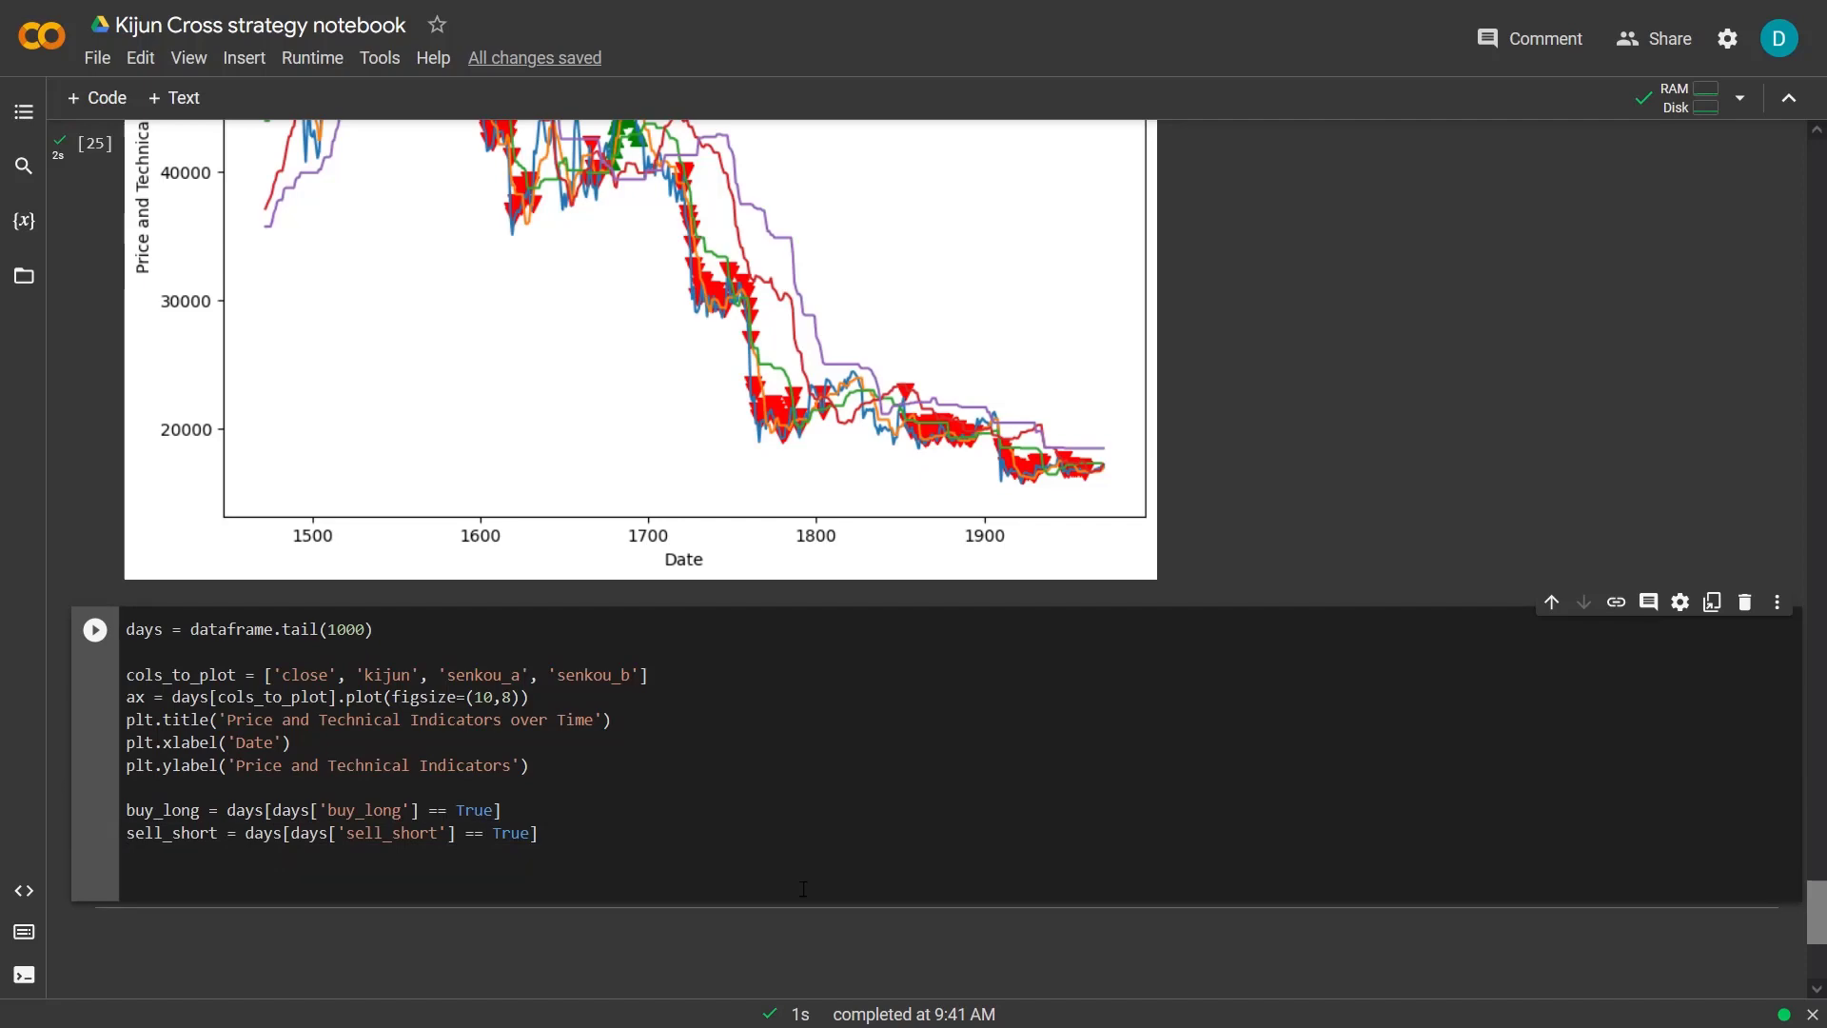
type("ax.vlines(buy_long.index, ymin=0, ymax=1000, color='green', linewidth=4, label='Buy Long') ax.vlines(sell_short.index, ymin=0, ymax=1000, color='red', linewidth=4, label='Sell Short') # fill area between senkou_a and senkou_b ax.fill_between(days.index, days['senkou_a'], days['senkou_b'], where=(days['senkou_a'] >= days['senkou_b']), color='green', alpha=0.15, label='Bullish') ax.fill_between(days.index, days['senkou_a'], days['senkou_b'], where=(days['senkou_a'] <= days['senkou_b']), color='red', alpha=0.15, label='Bearish')  plt.legend(loc='upper left') plt.show()")
key("shift+Return")
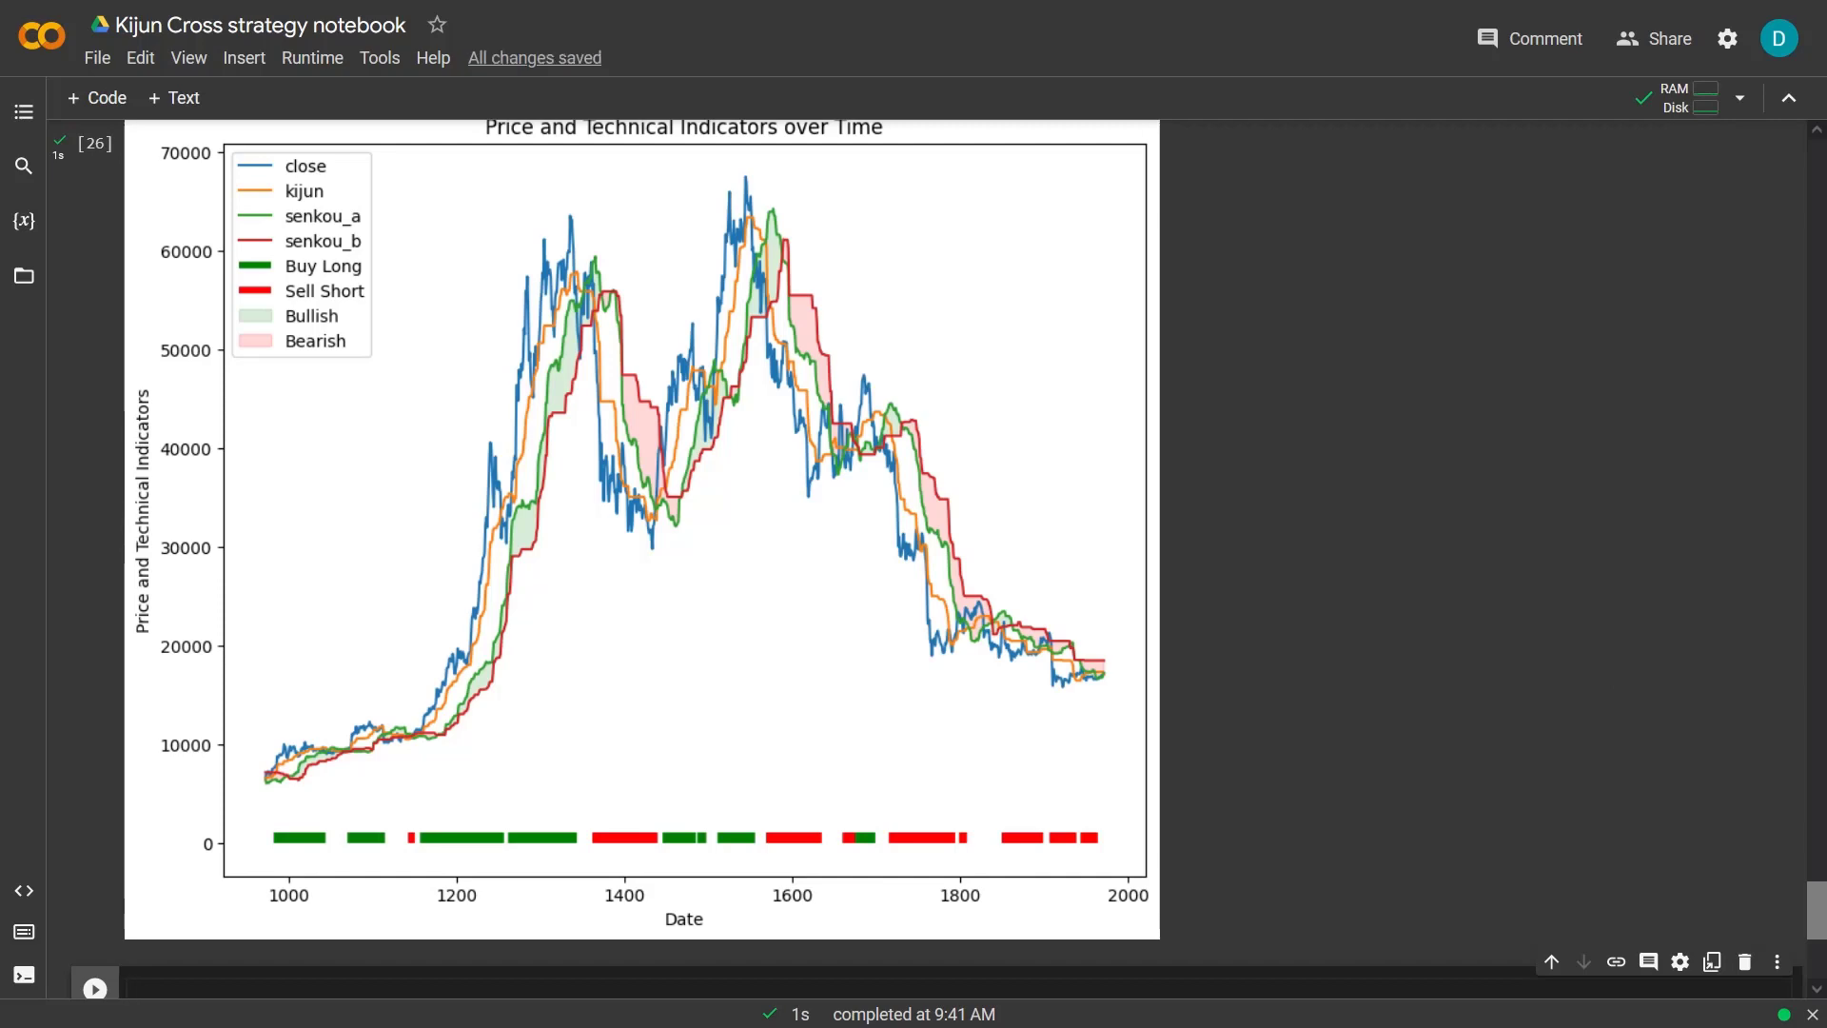
scroll(1635, 799, "down", 4)
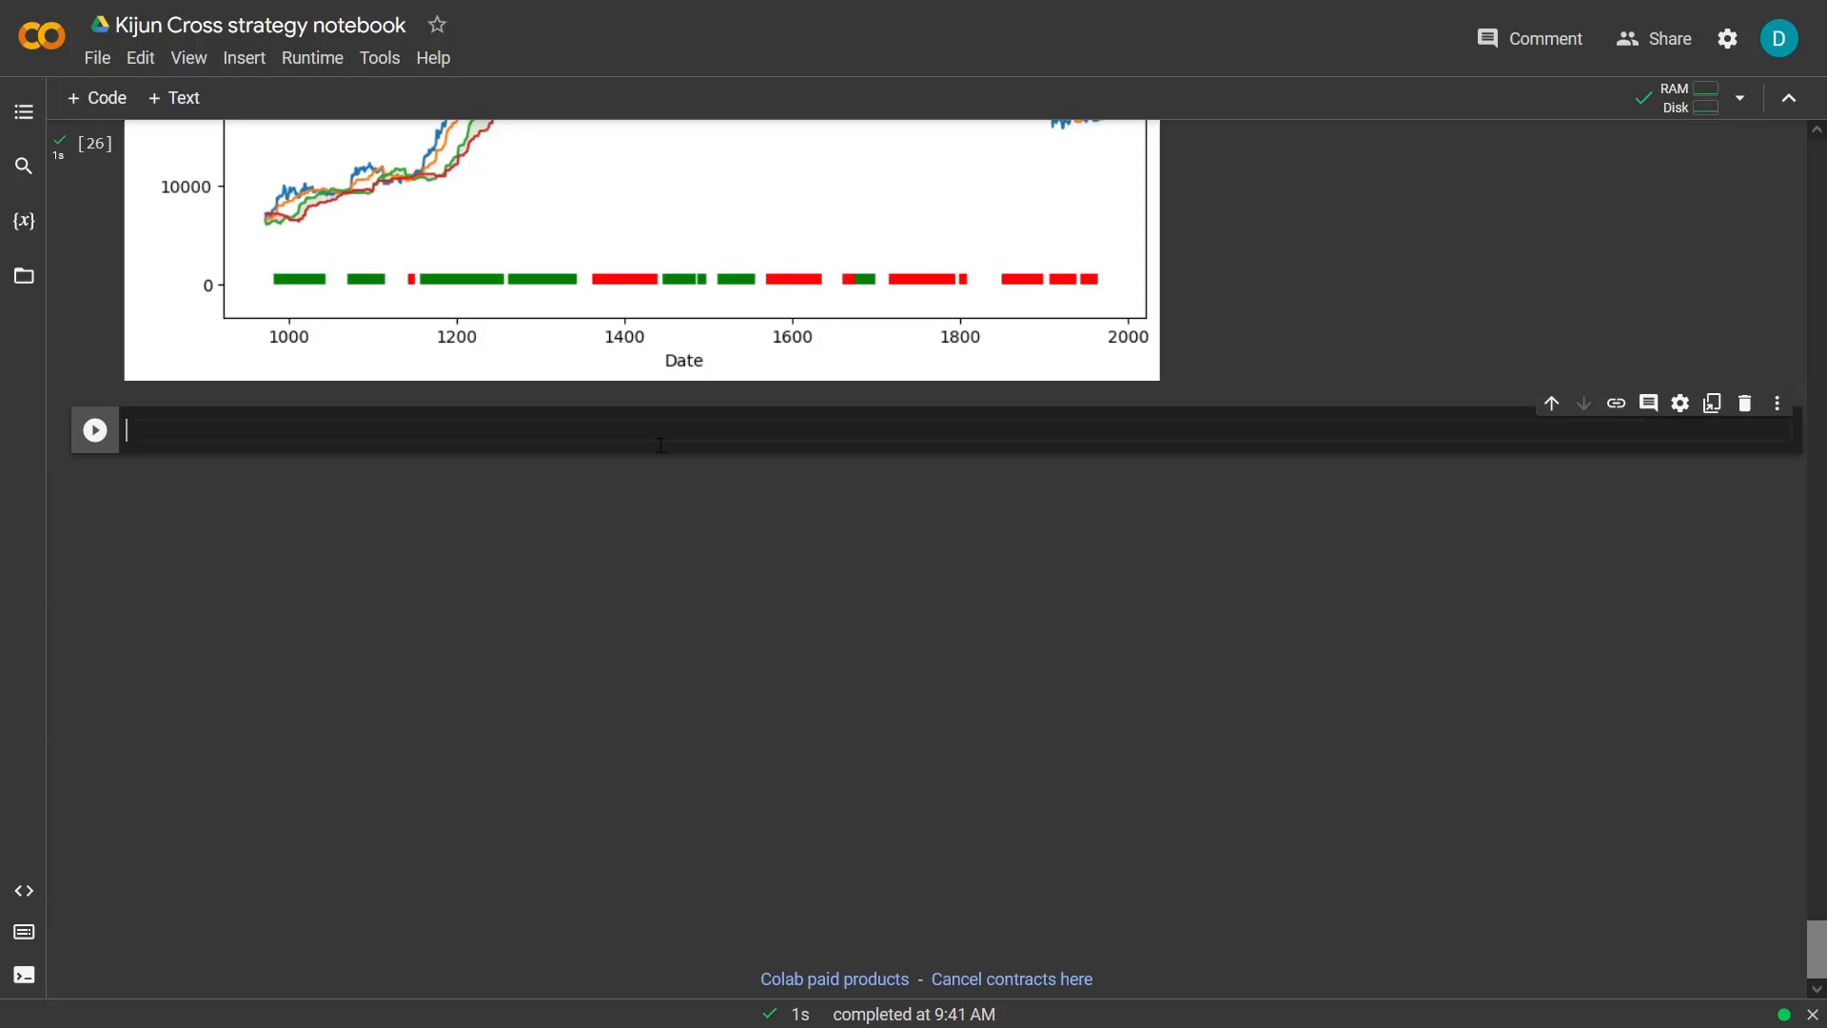
Assemble plotly imports, the 1000-day slice and the line-trace loop
type("import pandas as pd import plotly.graph_objects as go")
key("Return")
key("Return")
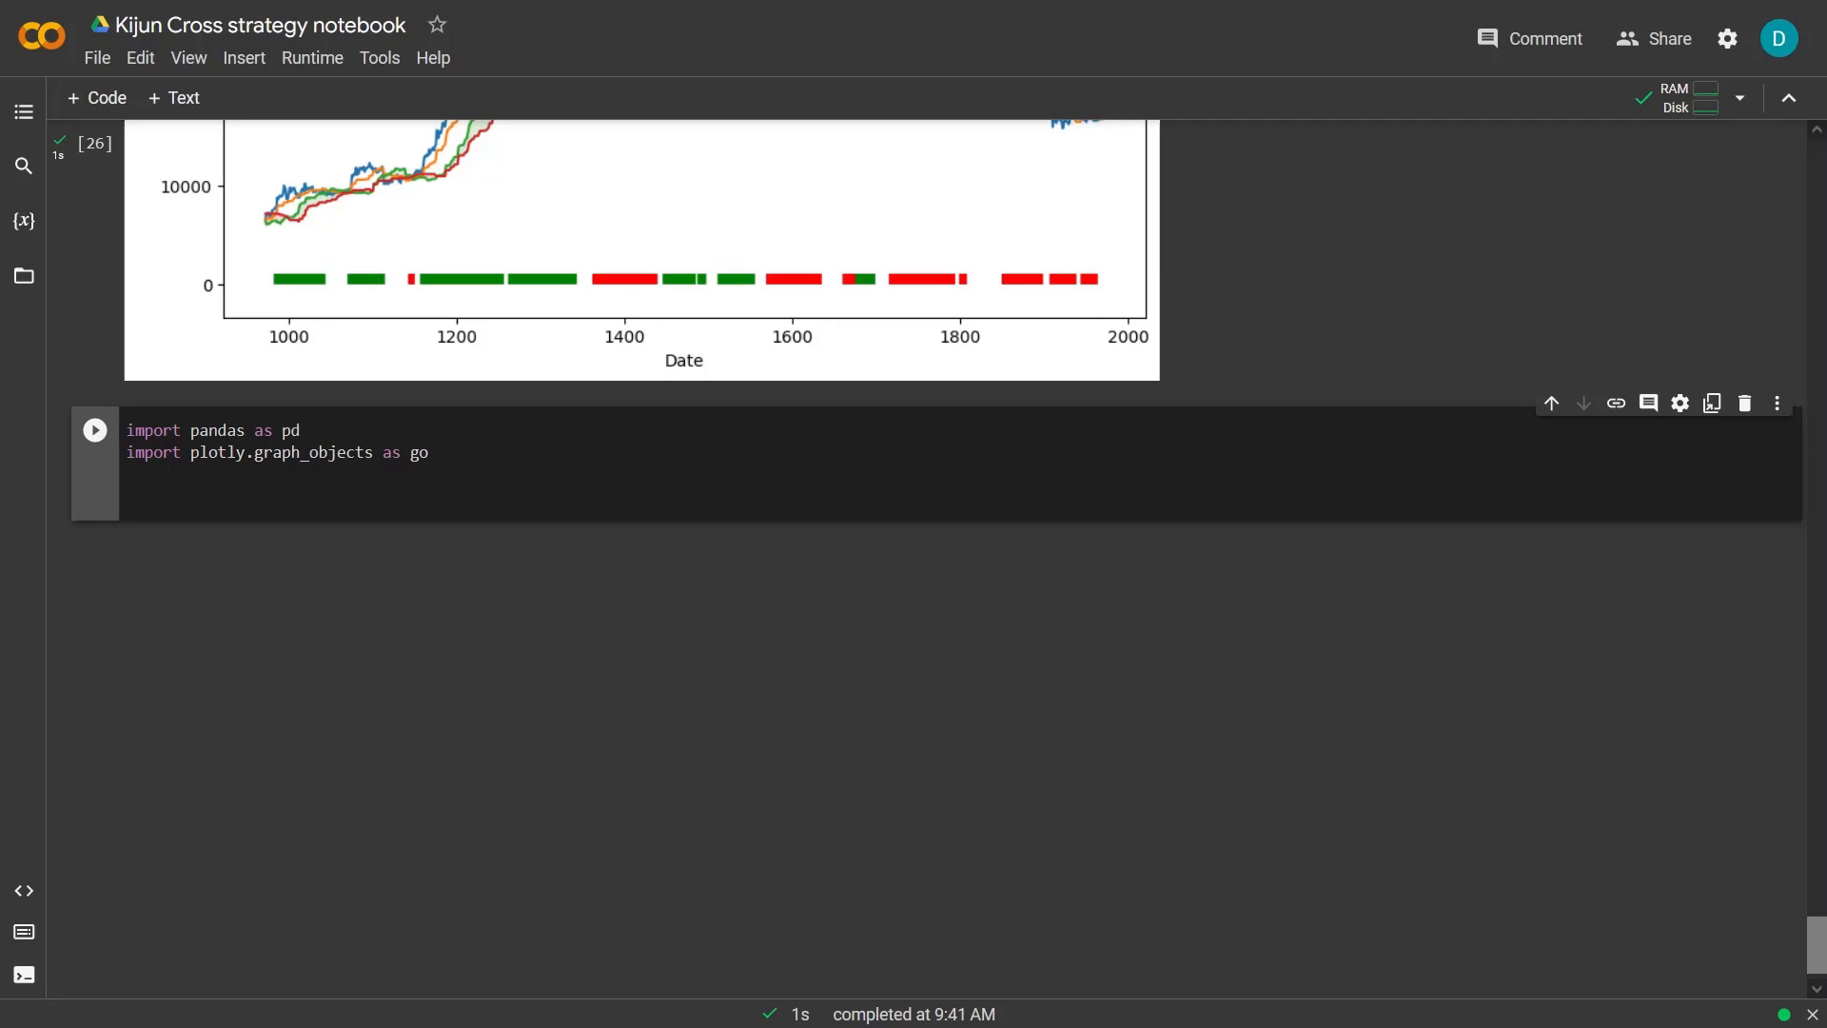
type("days = dataframe.tail(1000)")
key("Return")
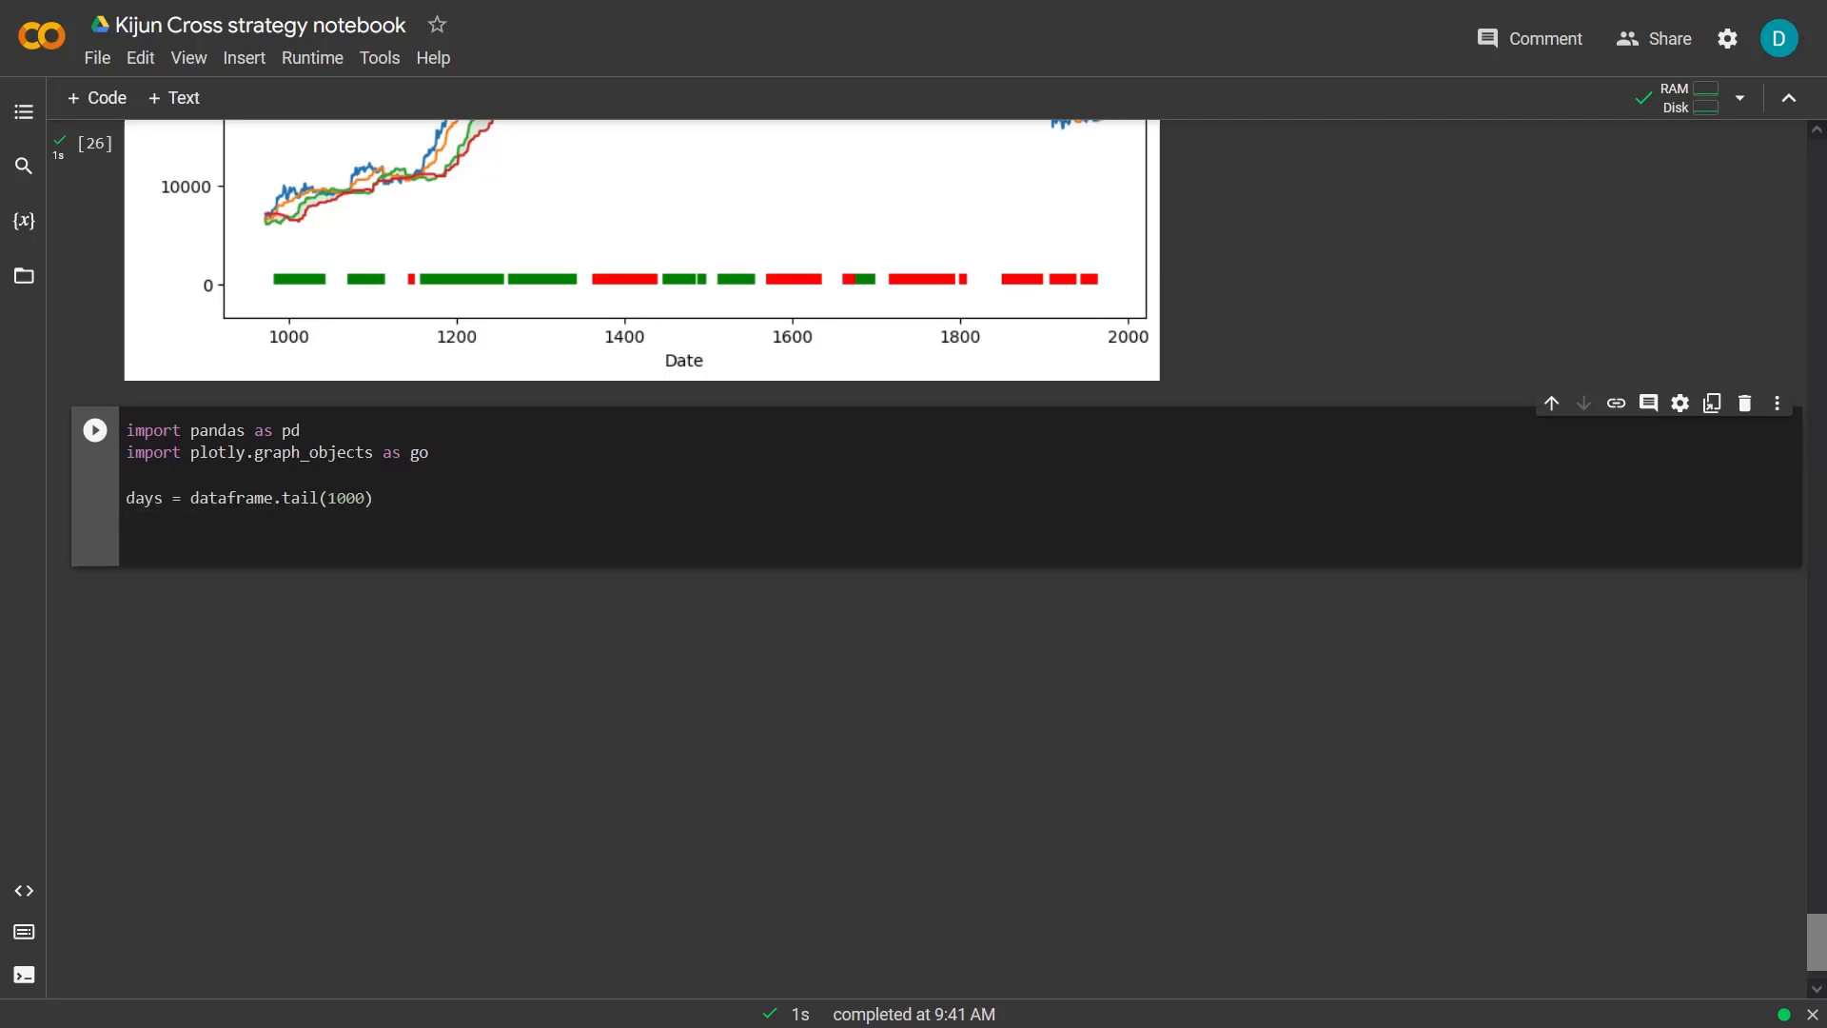
type("cols_to_plot = ['close', 'kijun', 'senkou_a', 'senkou_b'] fig = go.Figure() for col in cols_to_plot:     fig.add_trace(go.Scatter(x=days.index, y=days[col], mode='lines', name=col))")
key("Return")
key("Return")
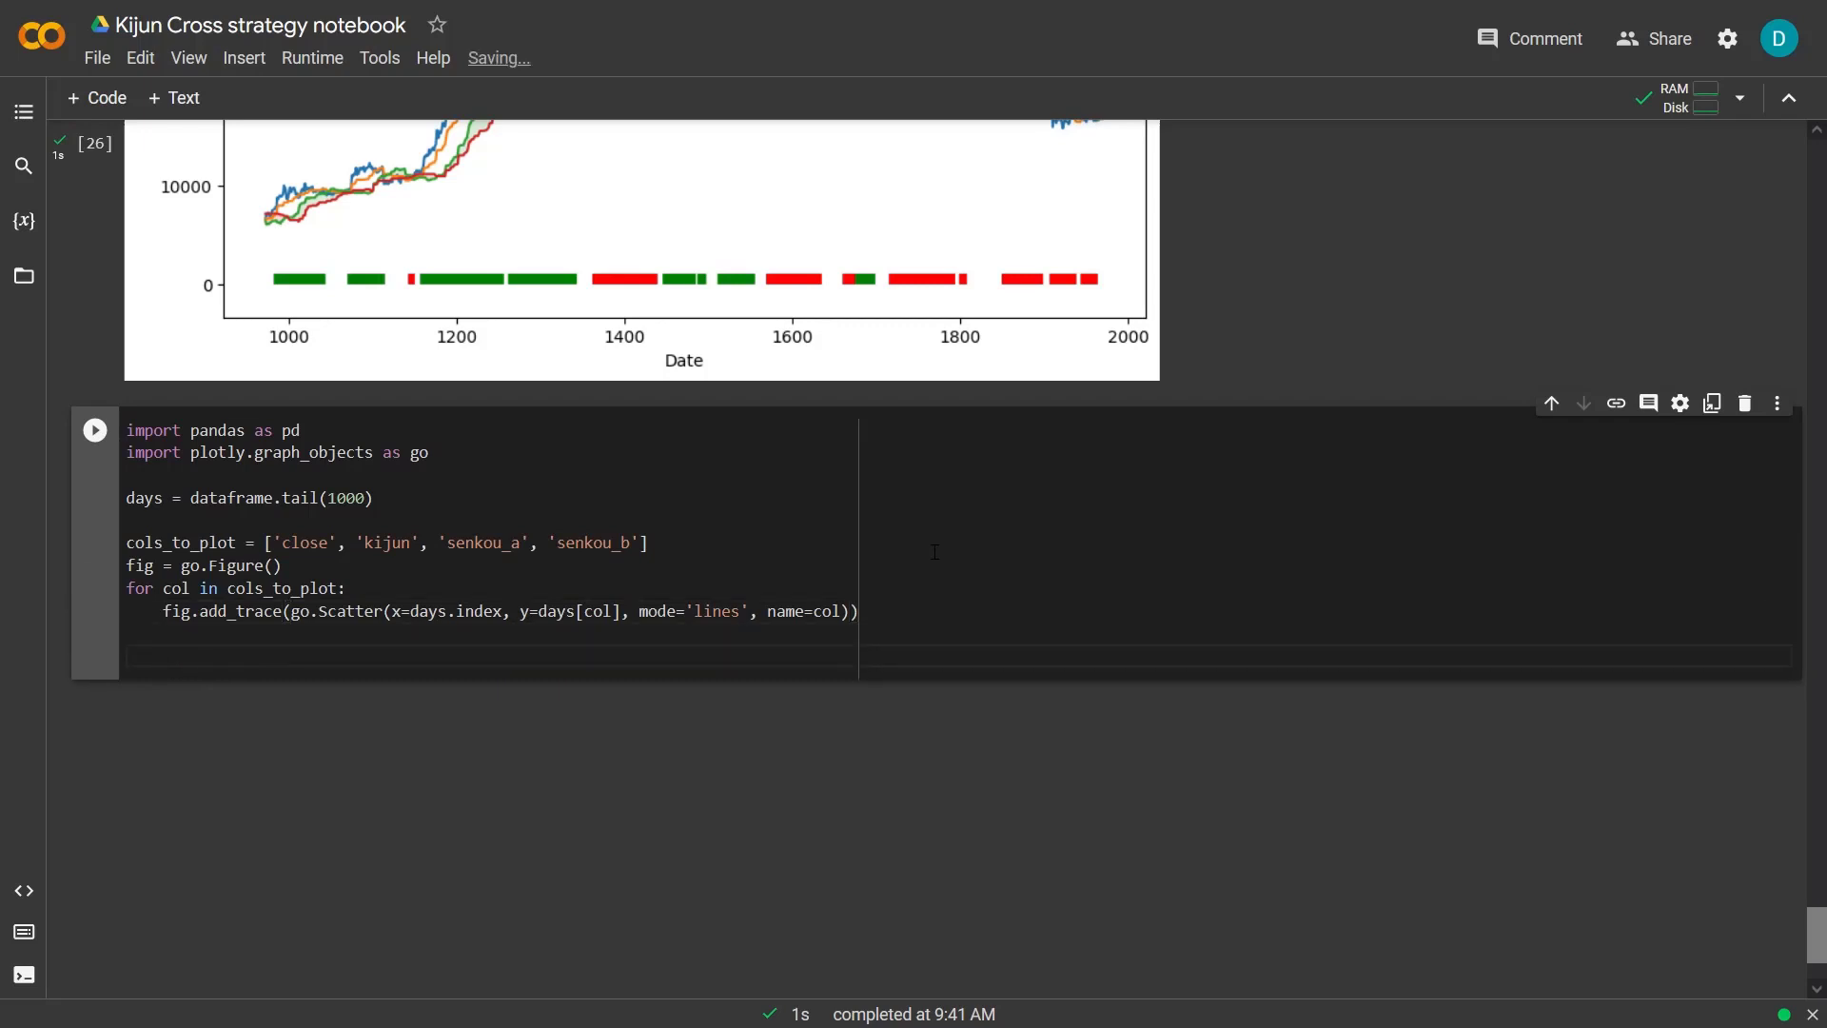
key("BackSpace")
Add buy/sell marker and Senkou traces, title, and render the plotly chart
type("buy_long = days[days['buy_long'] == True] sell_short = days[days['sell_short'] == True] fig.add_trace(go.Scatter(x=buy_long.index, y=buy_long['close'], mode='markers', marker=dict(symbol='triangle-up', color='green', size=10), name='Buy Long')) fig.add_trace(go.Scatter(x=sell_short.index, y=sell_short['close'], mode='markers', marker=dict(symbol='triangle-down', color='red', size=10), name='Buy Short'))")
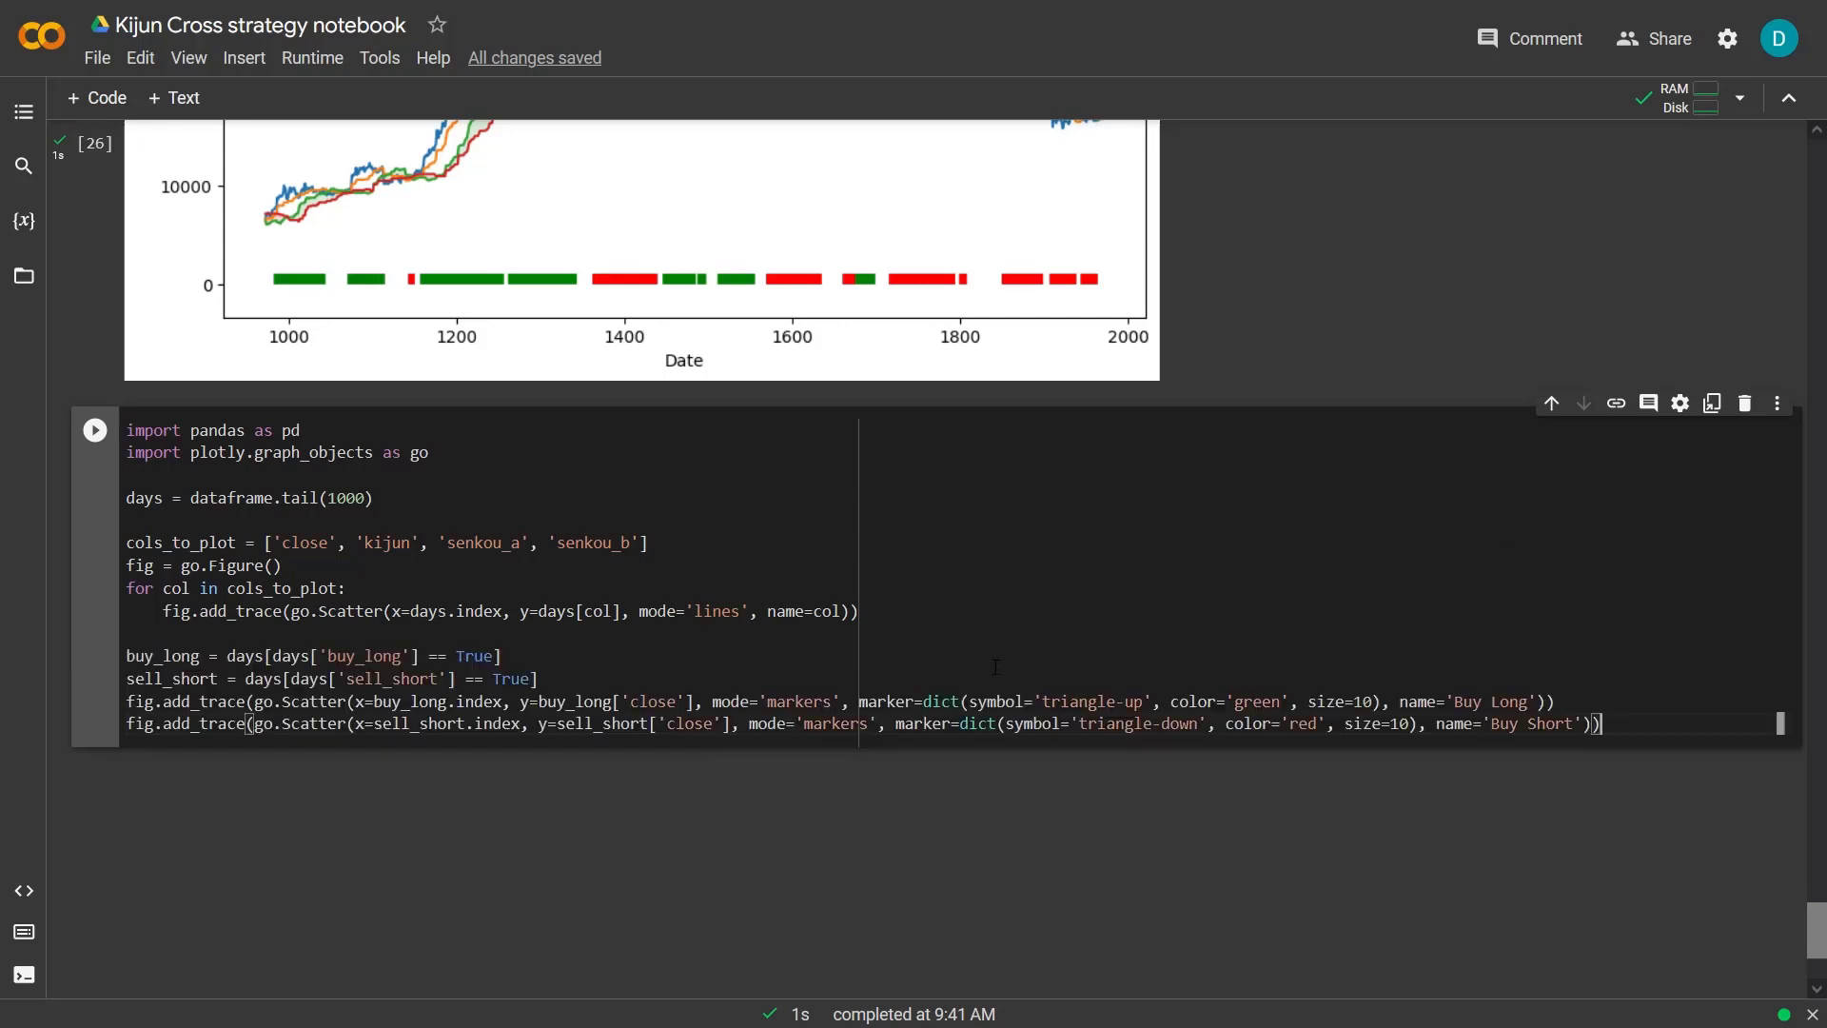
key("Return")
key("Return")
type("fig.add_trace(go.Scatter(x=days.index, y=days['senkou_a'], mode='lines', line=dict(color='green', width=1), name='Senkou A')) fig.add_trace(go.Scatter(x=days.index, y=days['senkou_b'], mode='lines', line=dict(color='red', width=1), name='Senkou B'))")
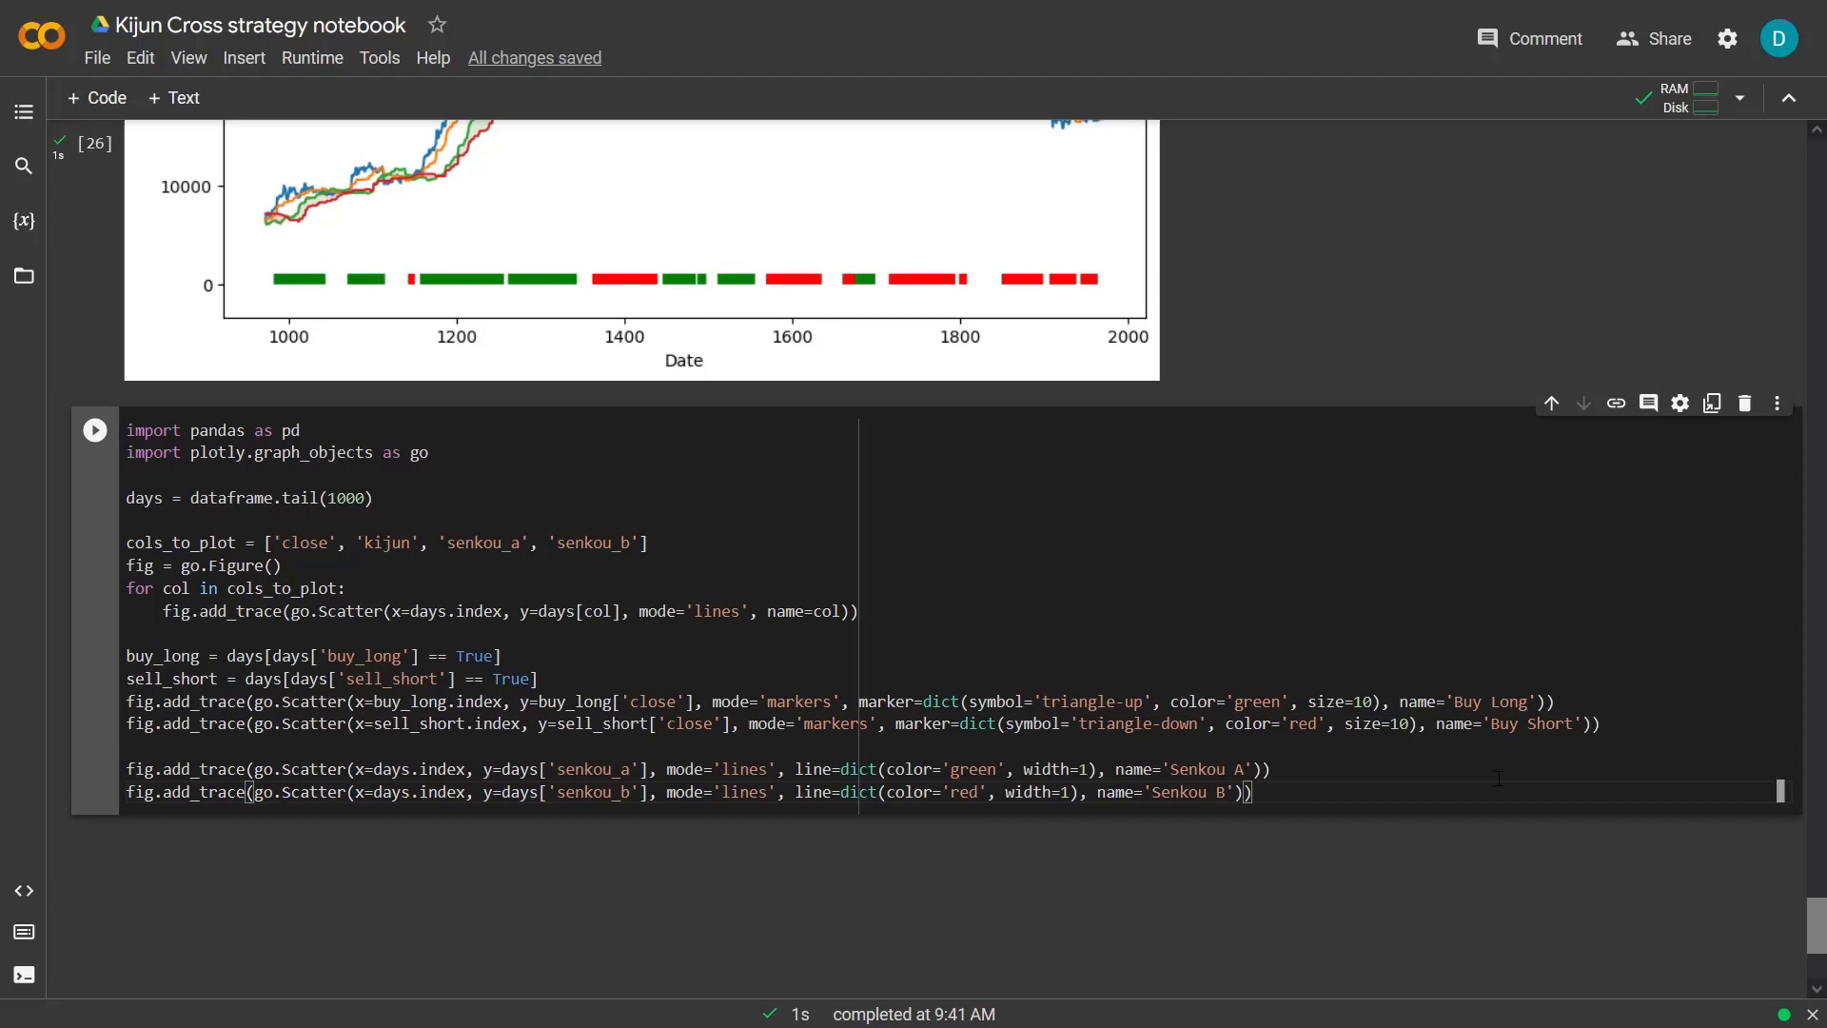
key("Return")
key("Return")
type("fig.update_layout(title='Price and Technical Indicators over Time', xaxis_title='Date', yaxis_title='Price and Technical Indicators') fig.show()")
key("shift+Return")
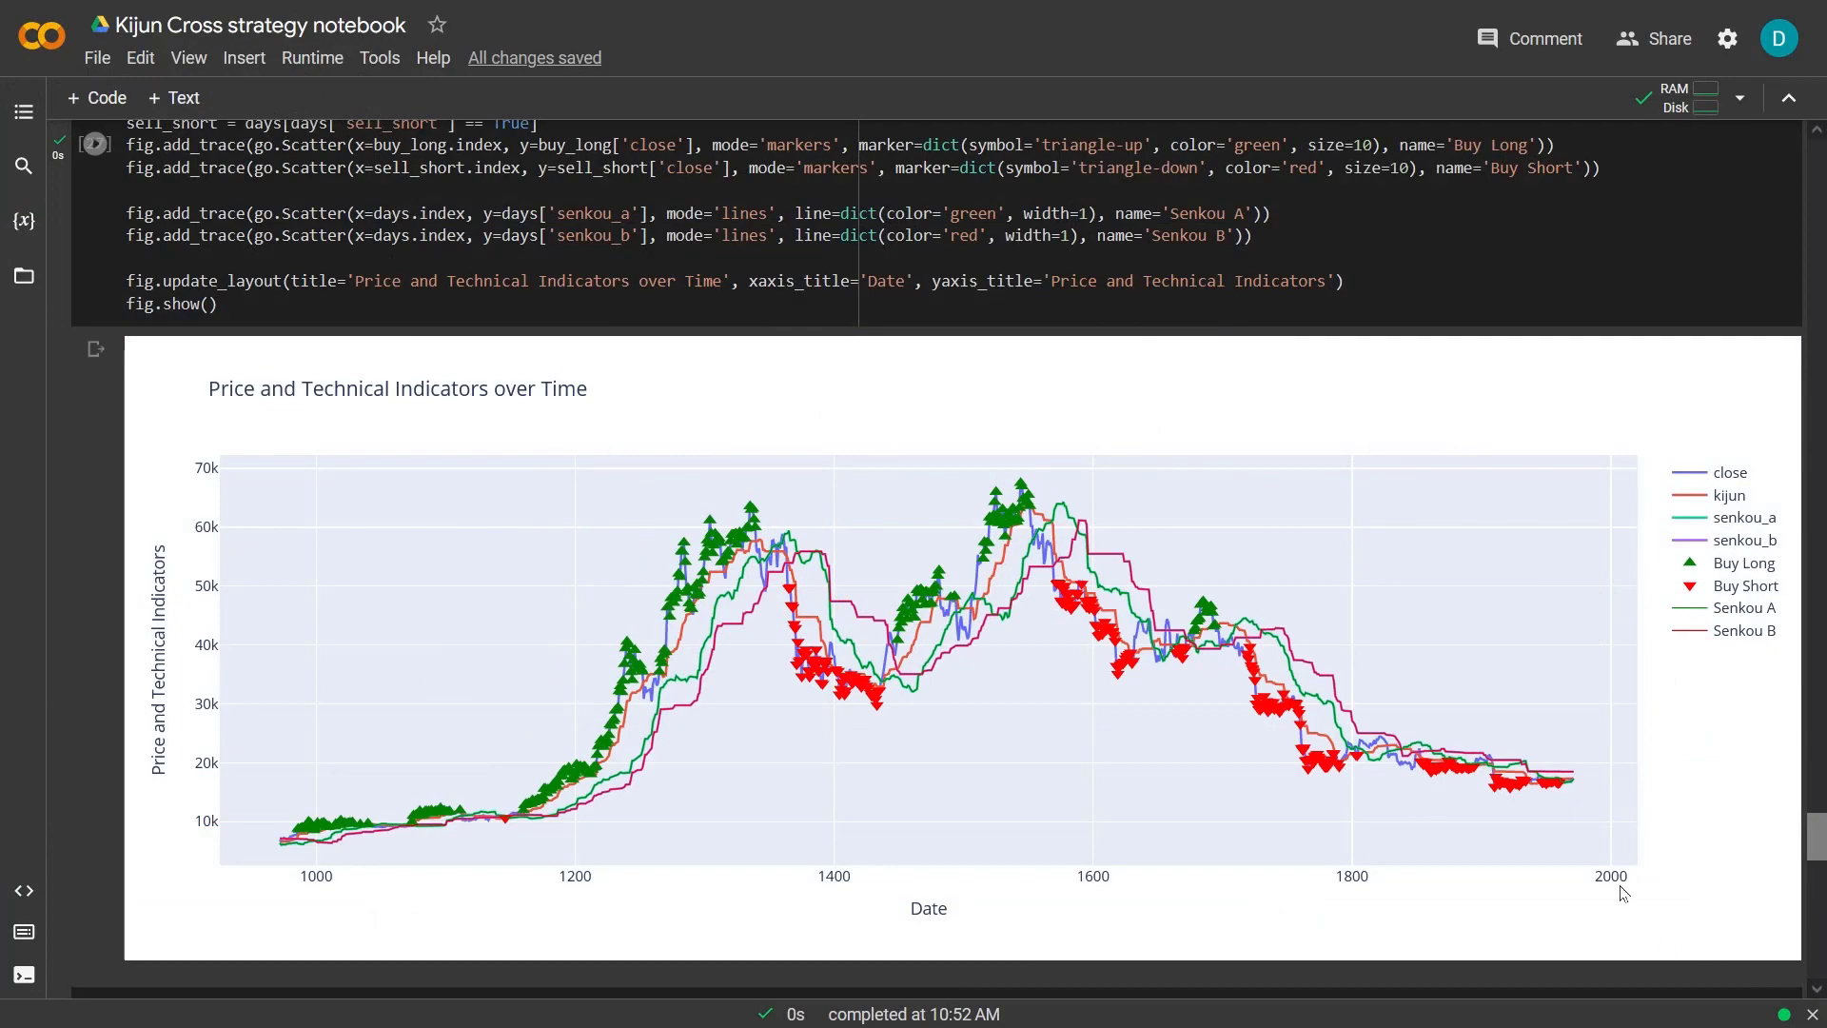
scroll(1591, 867, "up", 2)
scroll(1591, 866, "up", 3)
scroll(1591, 867, "up", 3)
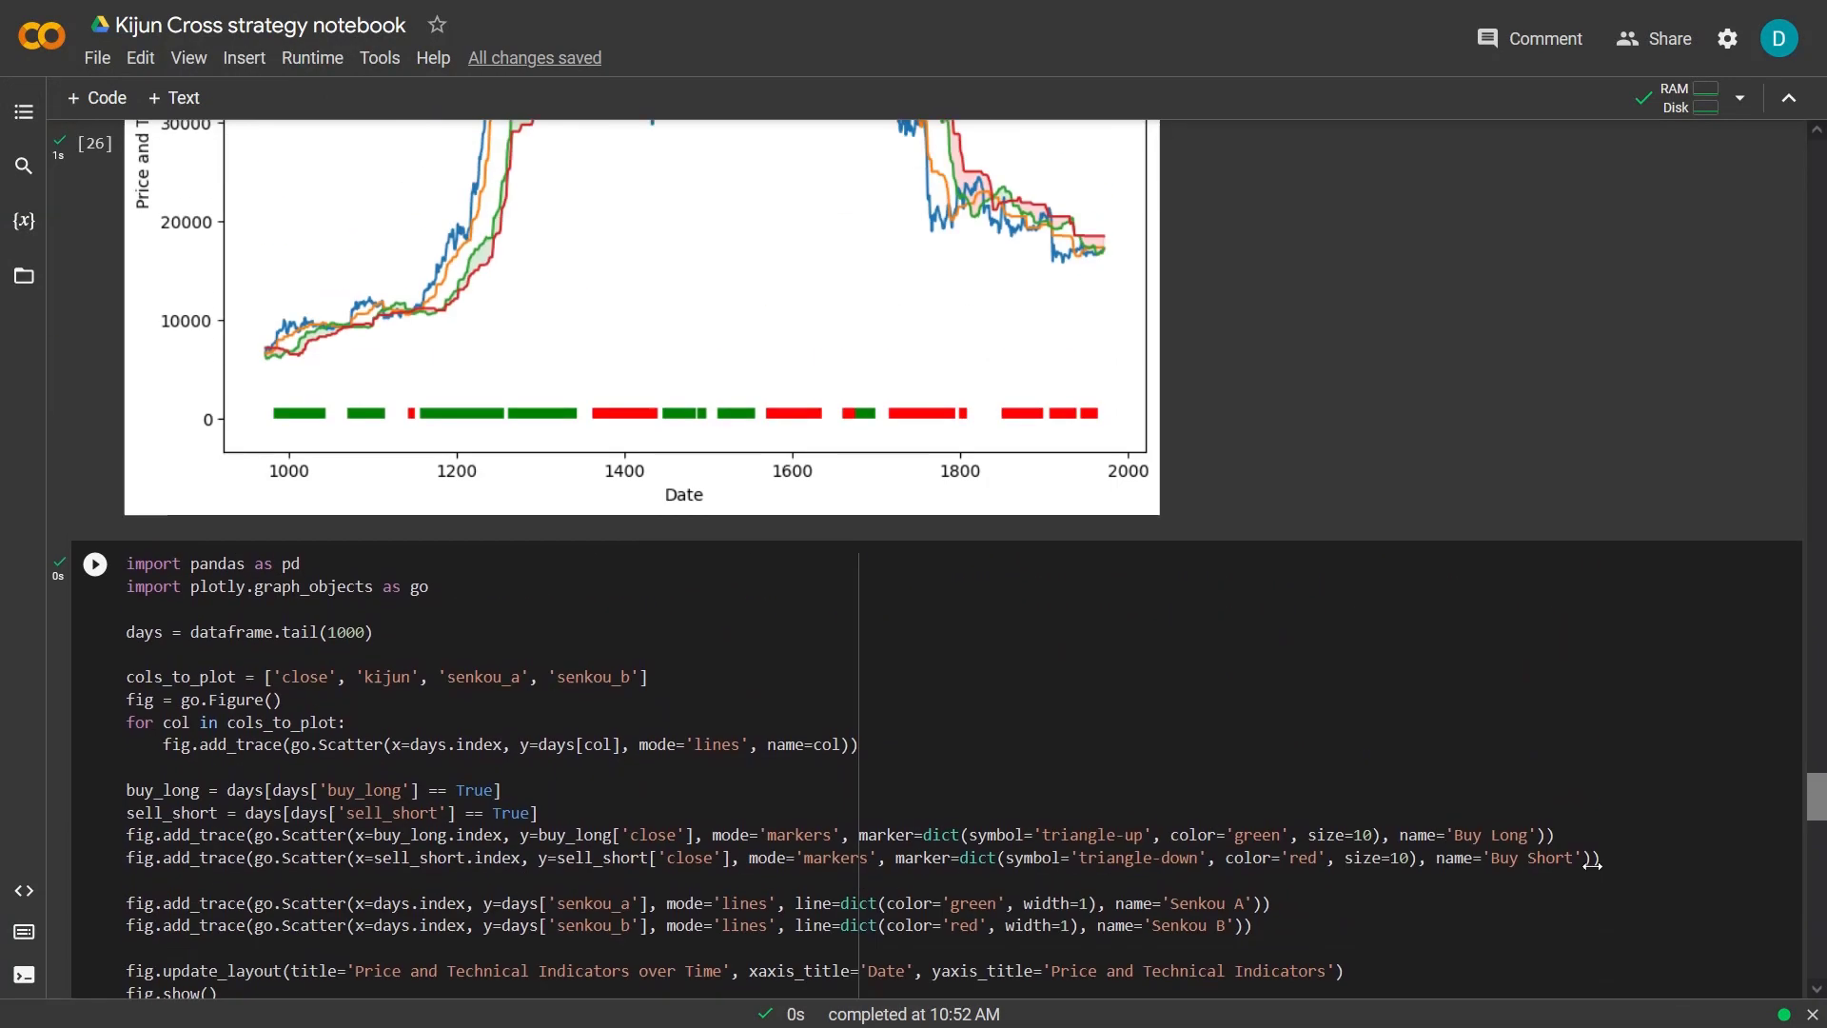
scroll(1592, 867, "up", 1)
scroll(1591, 867, "up", 4)
scroll(1592, 867, "up", 3)
scroll(1591, 866, "up", 4)
scroll(1592, 867, "up", 4)
scroll(1592, 867, "up", 3)
scroll(1592, 866, "up", 3)
scroll(1591, 867, "up", 4)
scroll(1591, 866, "up", 4)
scroll(1592, 867, "up", 4)
scroll(1592, 867, "up", 3)
scroll(1592, 867, "up", 4)
scroll(1592, 867, "up", 4)
scroll(1591, 867, "up", 4)
scroll(1592, 867, "up", 3)
scroll(1592, 867, "up", 4)
scroll(1592, 867, "up", 4)
scroll(1592, 867, "up", 2)
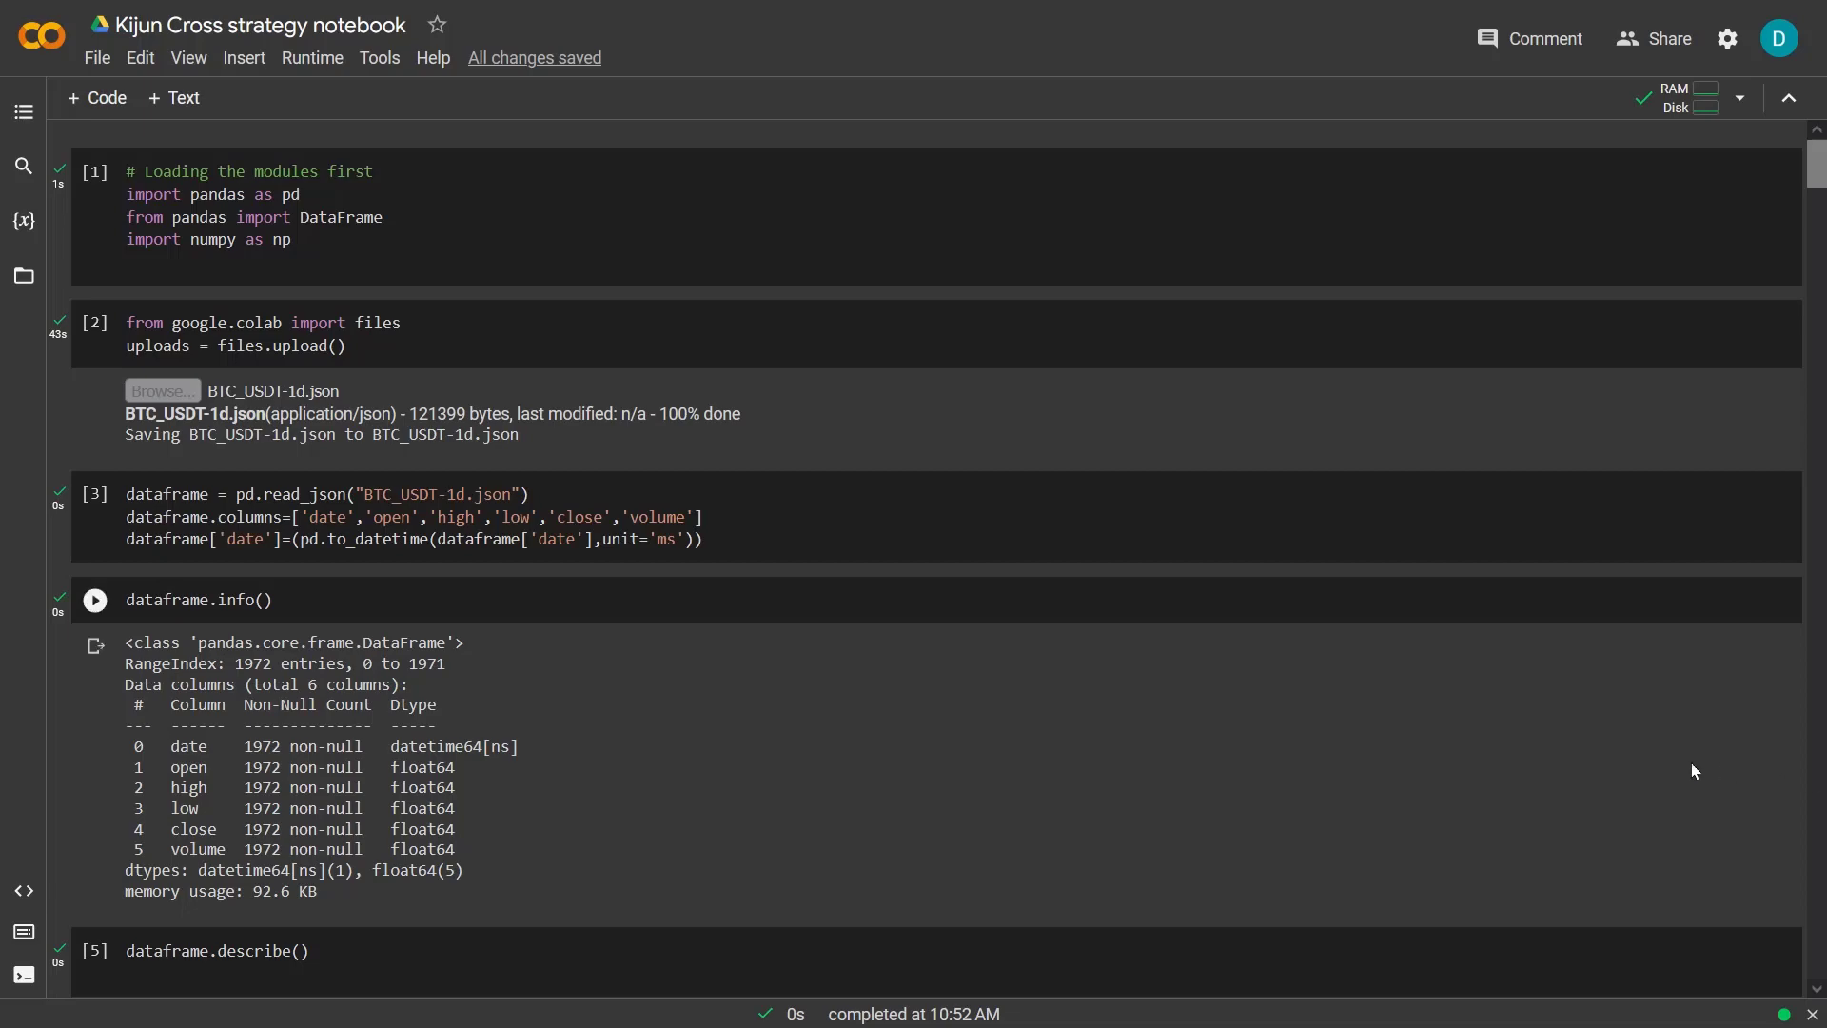
scroll(1692, 762, "down", 1)
scroll(1692, 762, "down", 2)
scroll(1691, 771, "down", 5)
scroll(1692, 771, "down", 2)
scroll(1692, 772, "down", 3)
scroll(1692, 771, "down", 4)
scroll(1692, 762, "down", 3)
scroll(1692, 763, "down", 5)
scroll(1692, 763, "down", 4)
scroll(1692, 763, "down", 4)
scroll(1691, 762, "down", 4)
scroll(1691, 762, "down", 4)
scroll(1692, 763, "down", 4)
scroll(1691, 764, "down", 4)
scroll(1692, 771, "down", 4)
scroll(1692, 771, "down", 3)
scroll(1692, 772, "down", 5)
scroll(1691, 771, "down", 3)
scroll(1694, 763, "down", 3)
scroll(1693, 765, "down", 4)
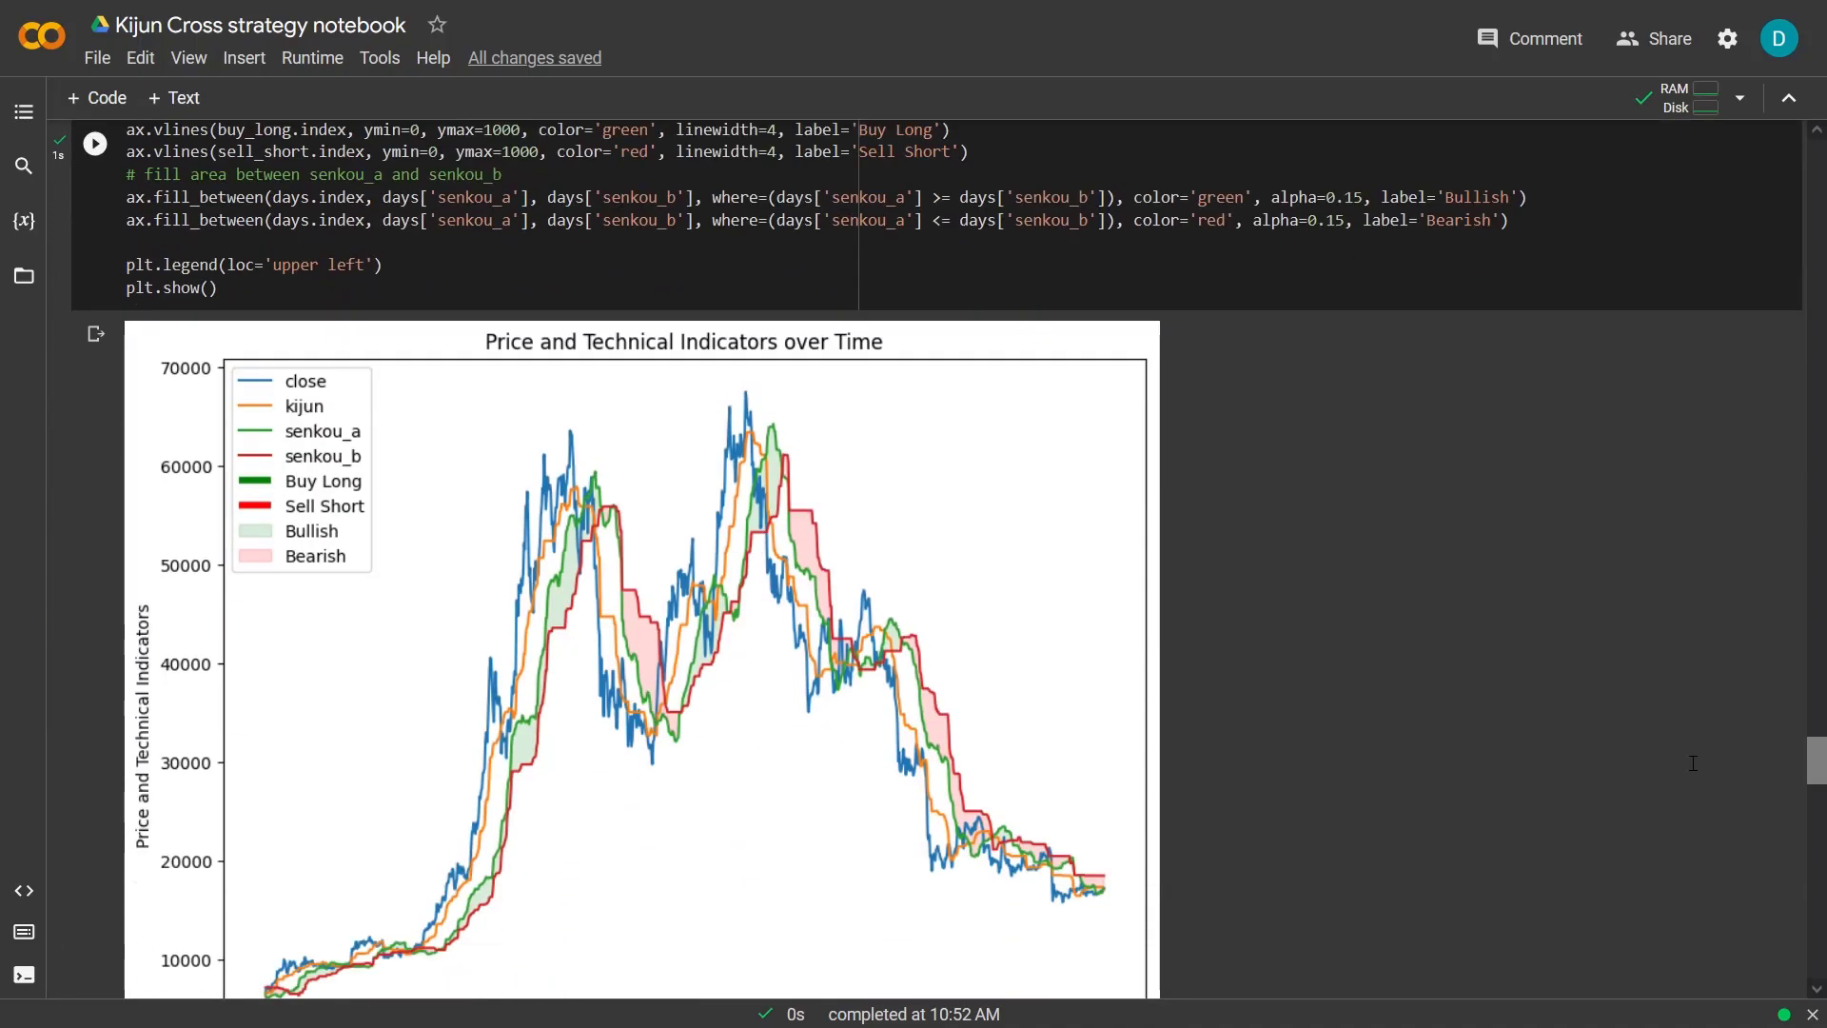
scroll(1693, 763, "down", 4)
scroll(1694, 764, "down", 3)
scroll(1692, 764, "down", 2)
scroll(1693, 764, "down", 3)
scroll(1693, 764, "down", 1)
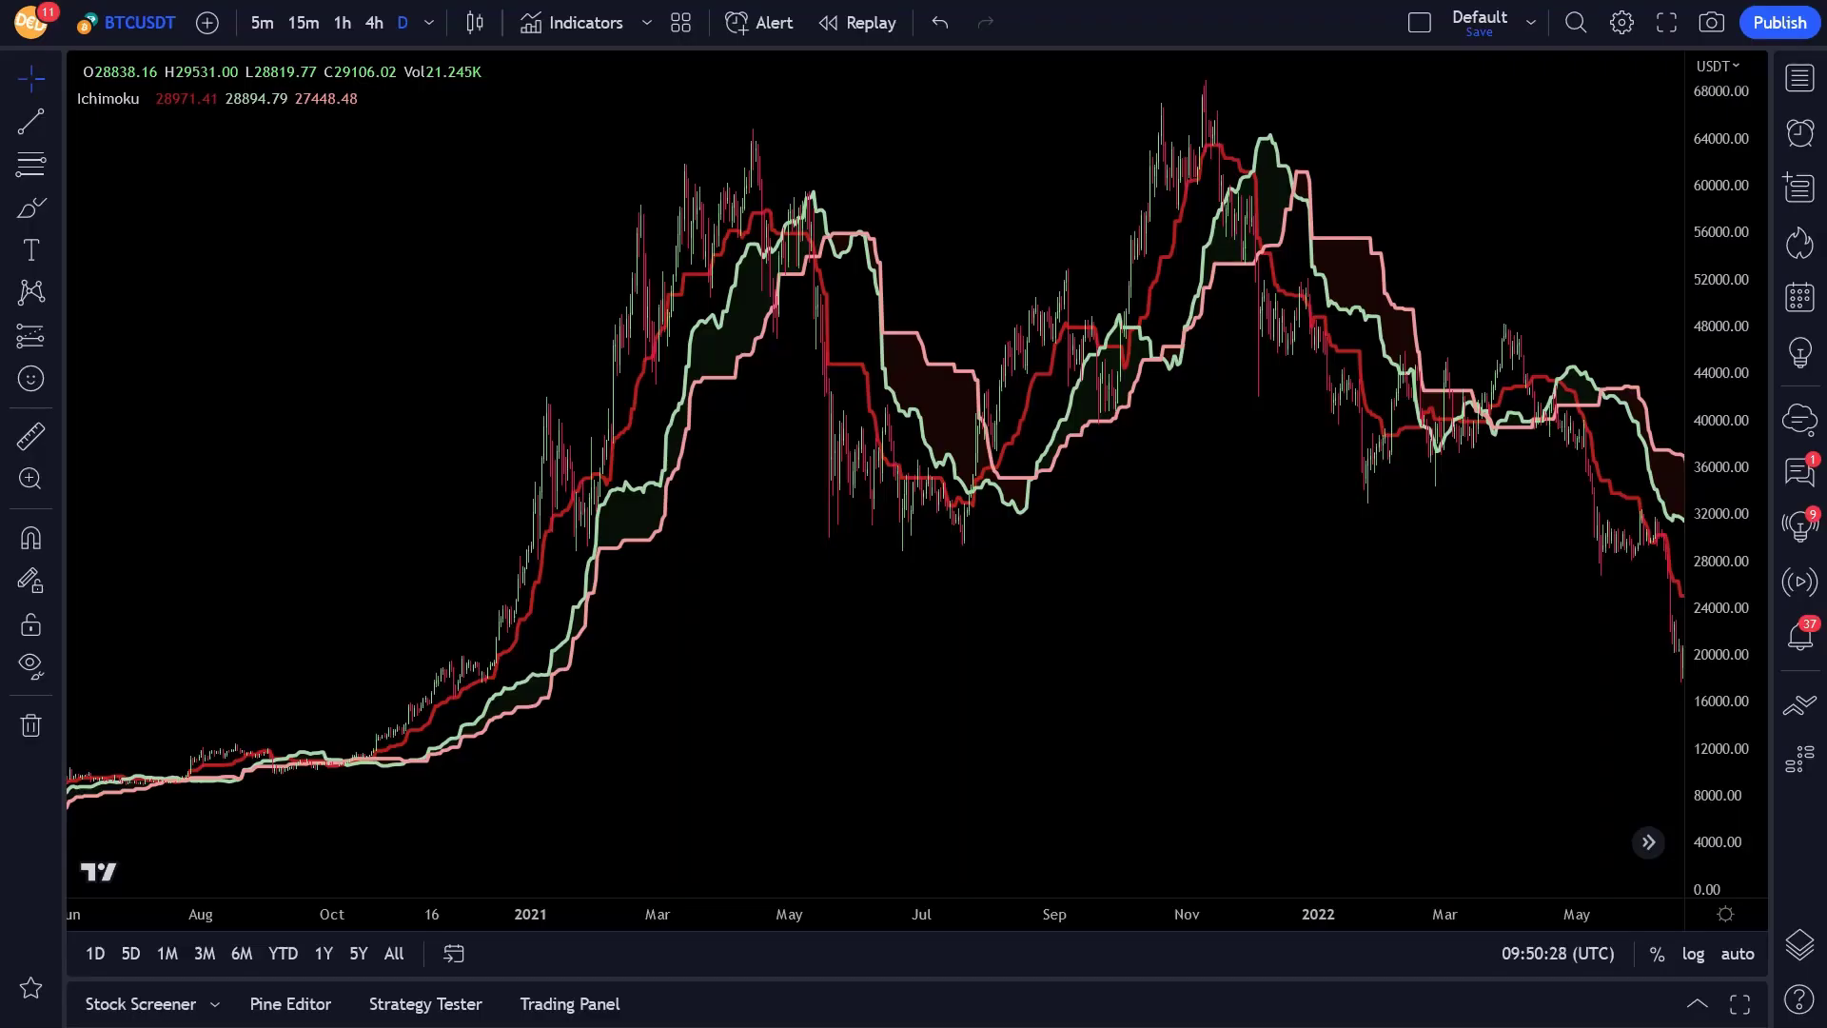
Pan and rescale the BTCUSDT chart to the latest candles, November 2022 to May 2023
left_click_drag(935, 923, 1114, 927)
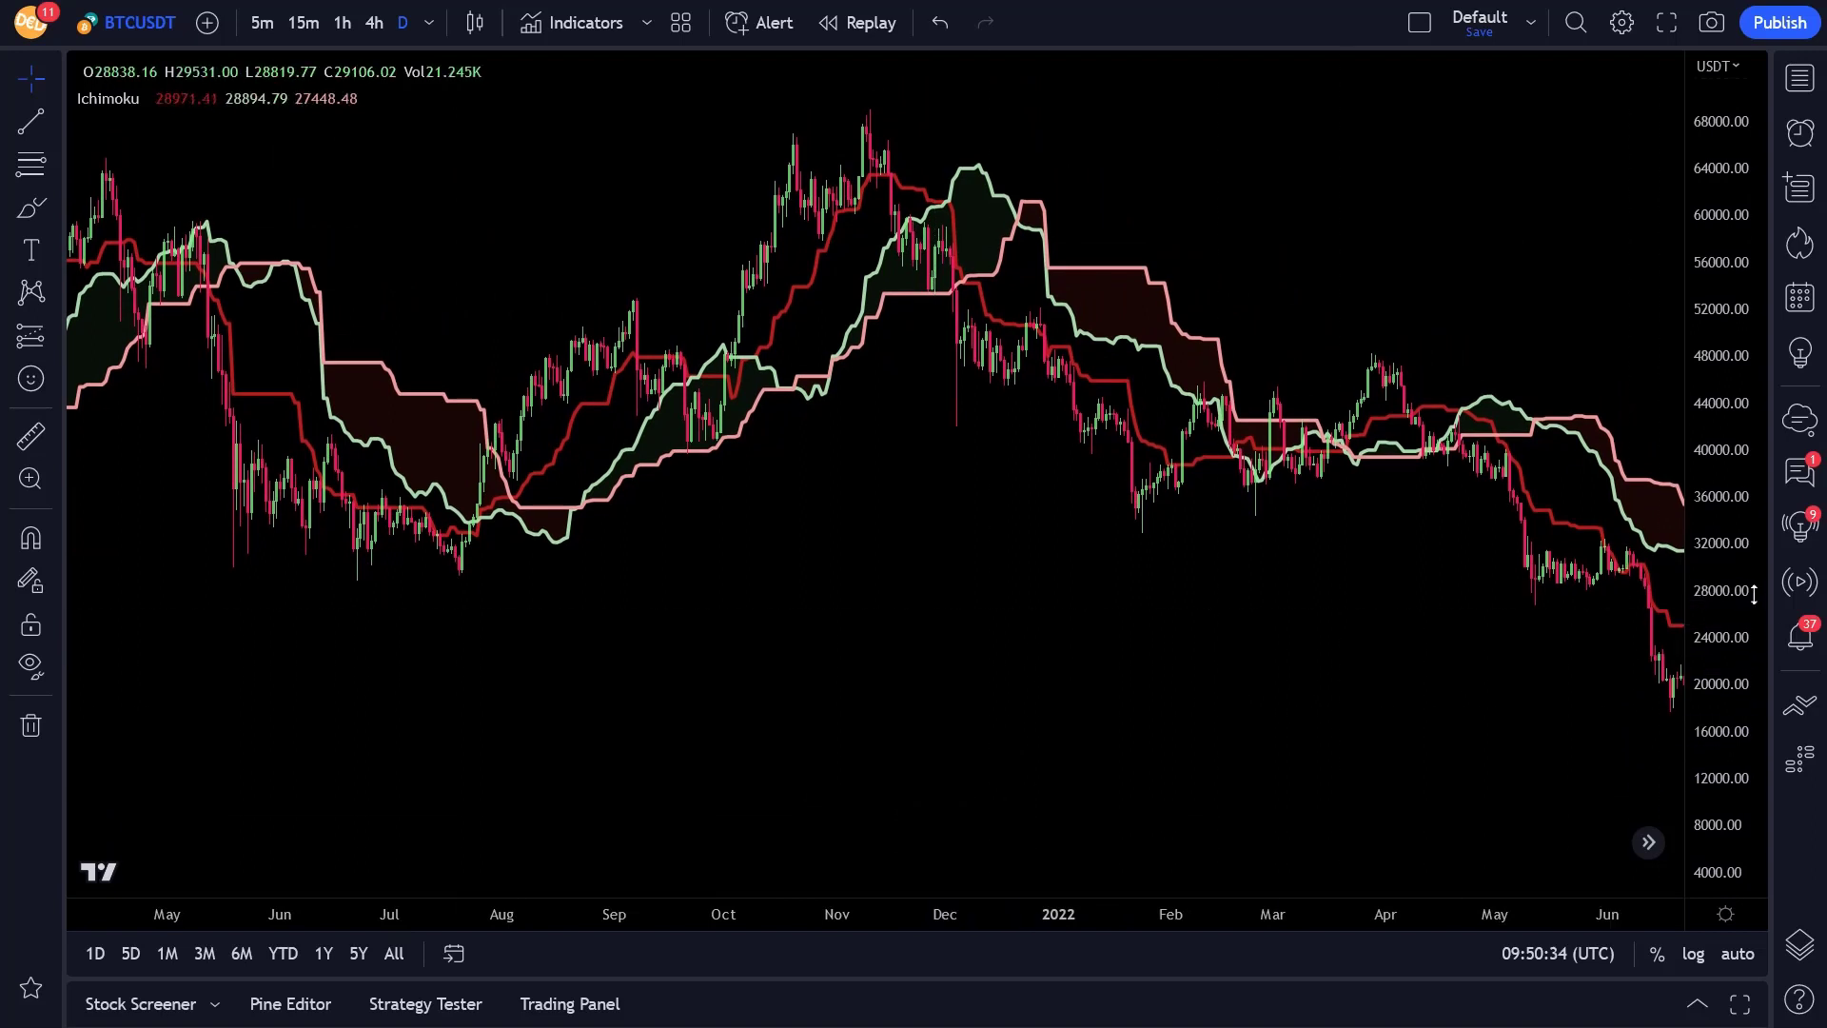
left_click_drag(1755, 594, 1682, 589)
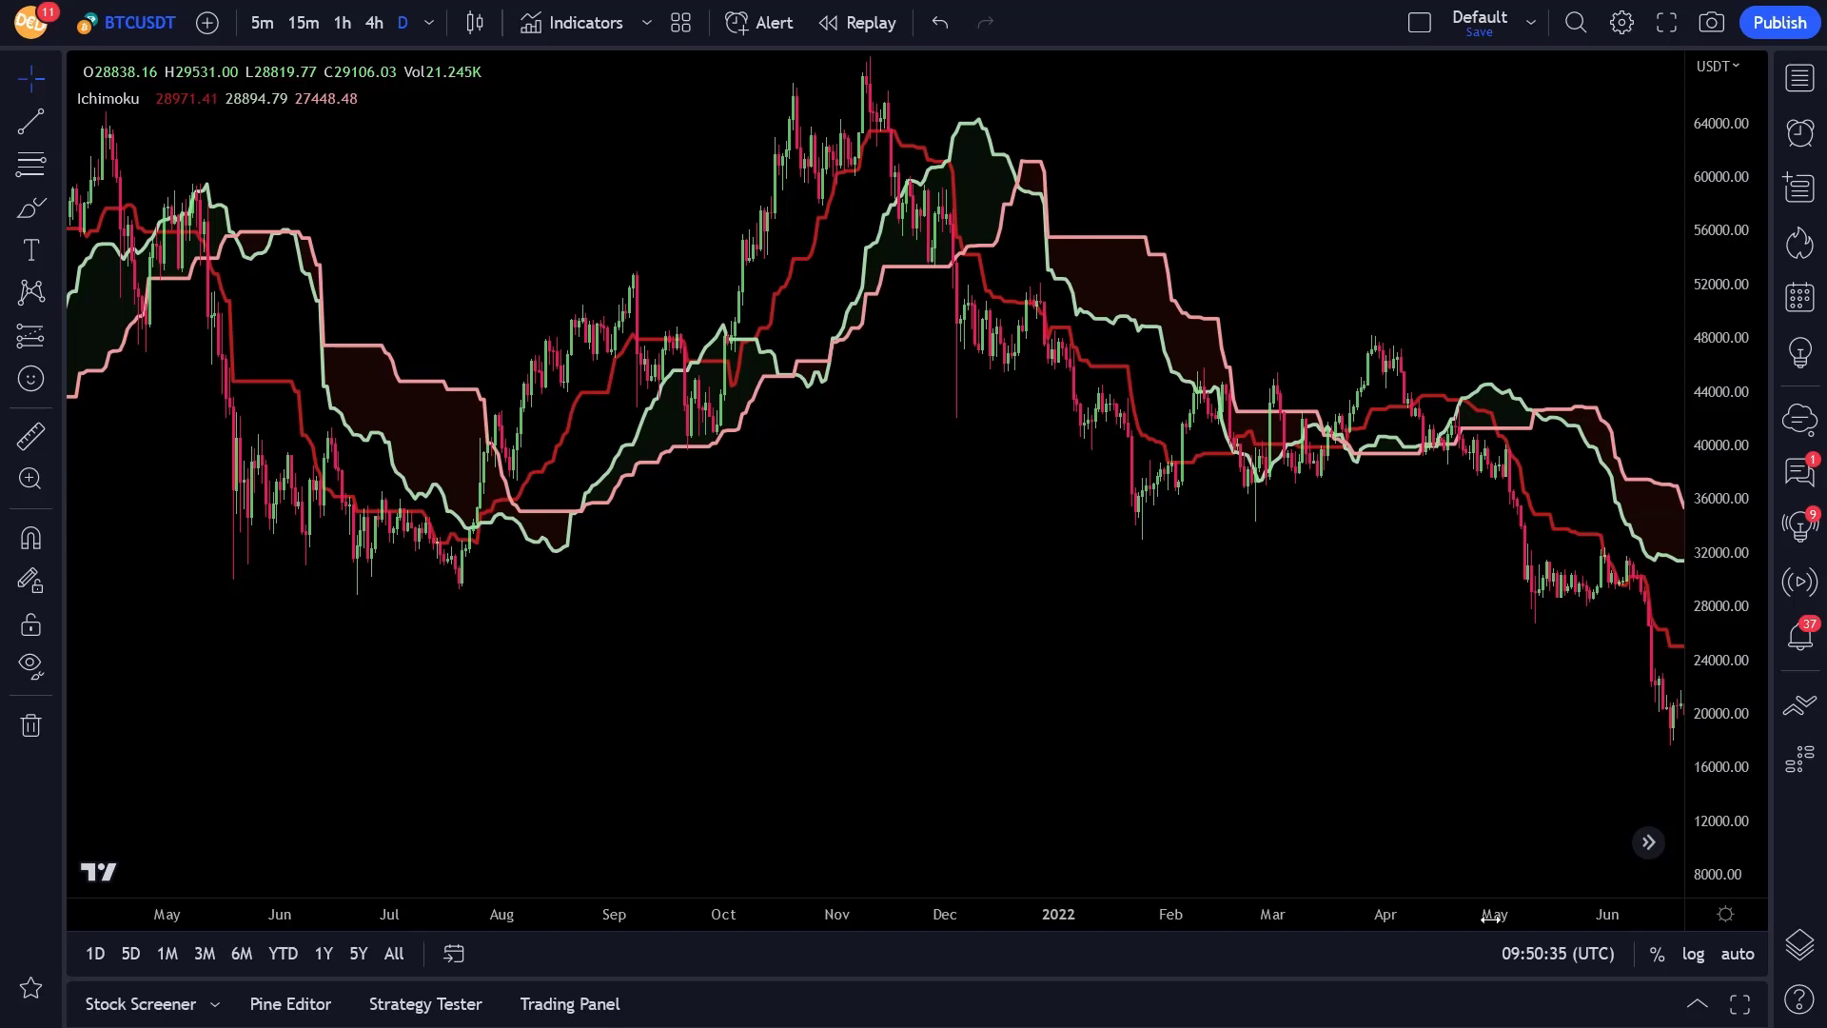
scroll(1492, 917, "up", 5)
mouse_move(1385, 792)
left_mouse_down()
mouse_move(918, 789)
mouse_move(937, 762)
mouse_move(491, 766)
left_mouse_up()
left_click_drag(1329, 742, 491, 764)
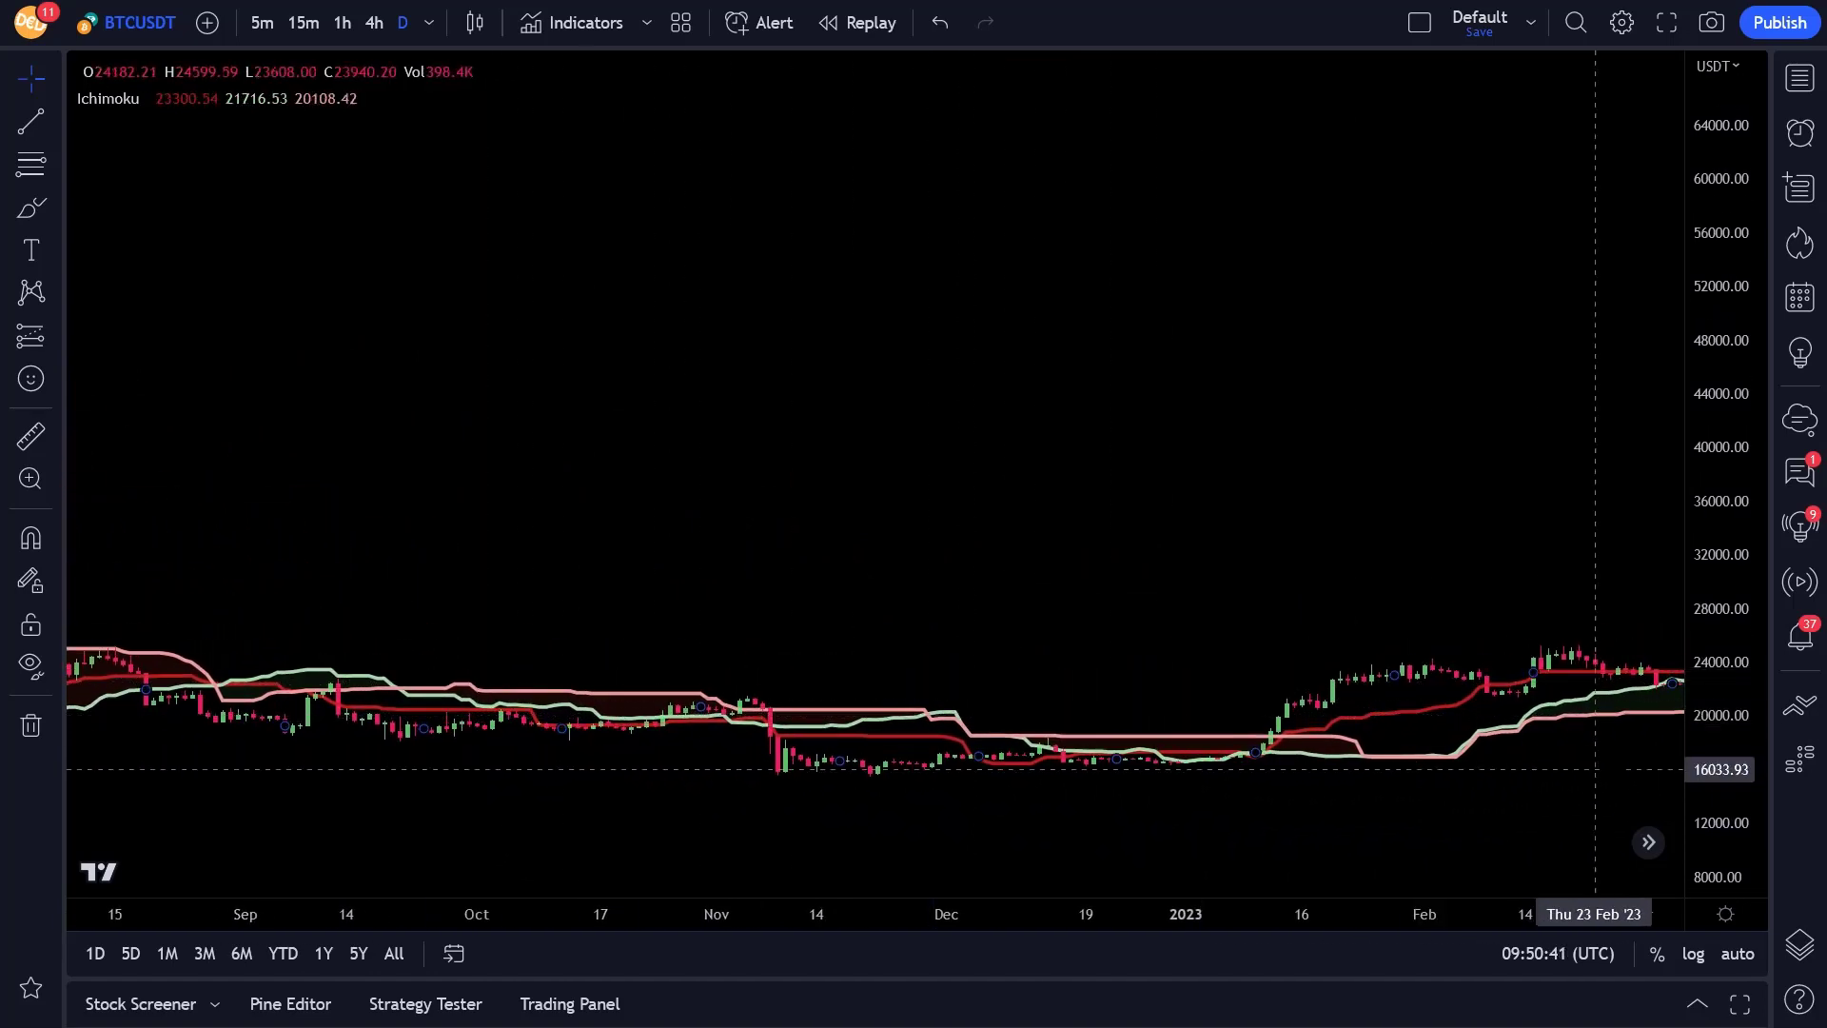
mouse_move(1603, 769)
left_mouse_down()
mouse_move(1199, 606)
mouse_move(1071, 614)
left_mouse_up()
left_click_drag(1467, 481, 1378, 481)
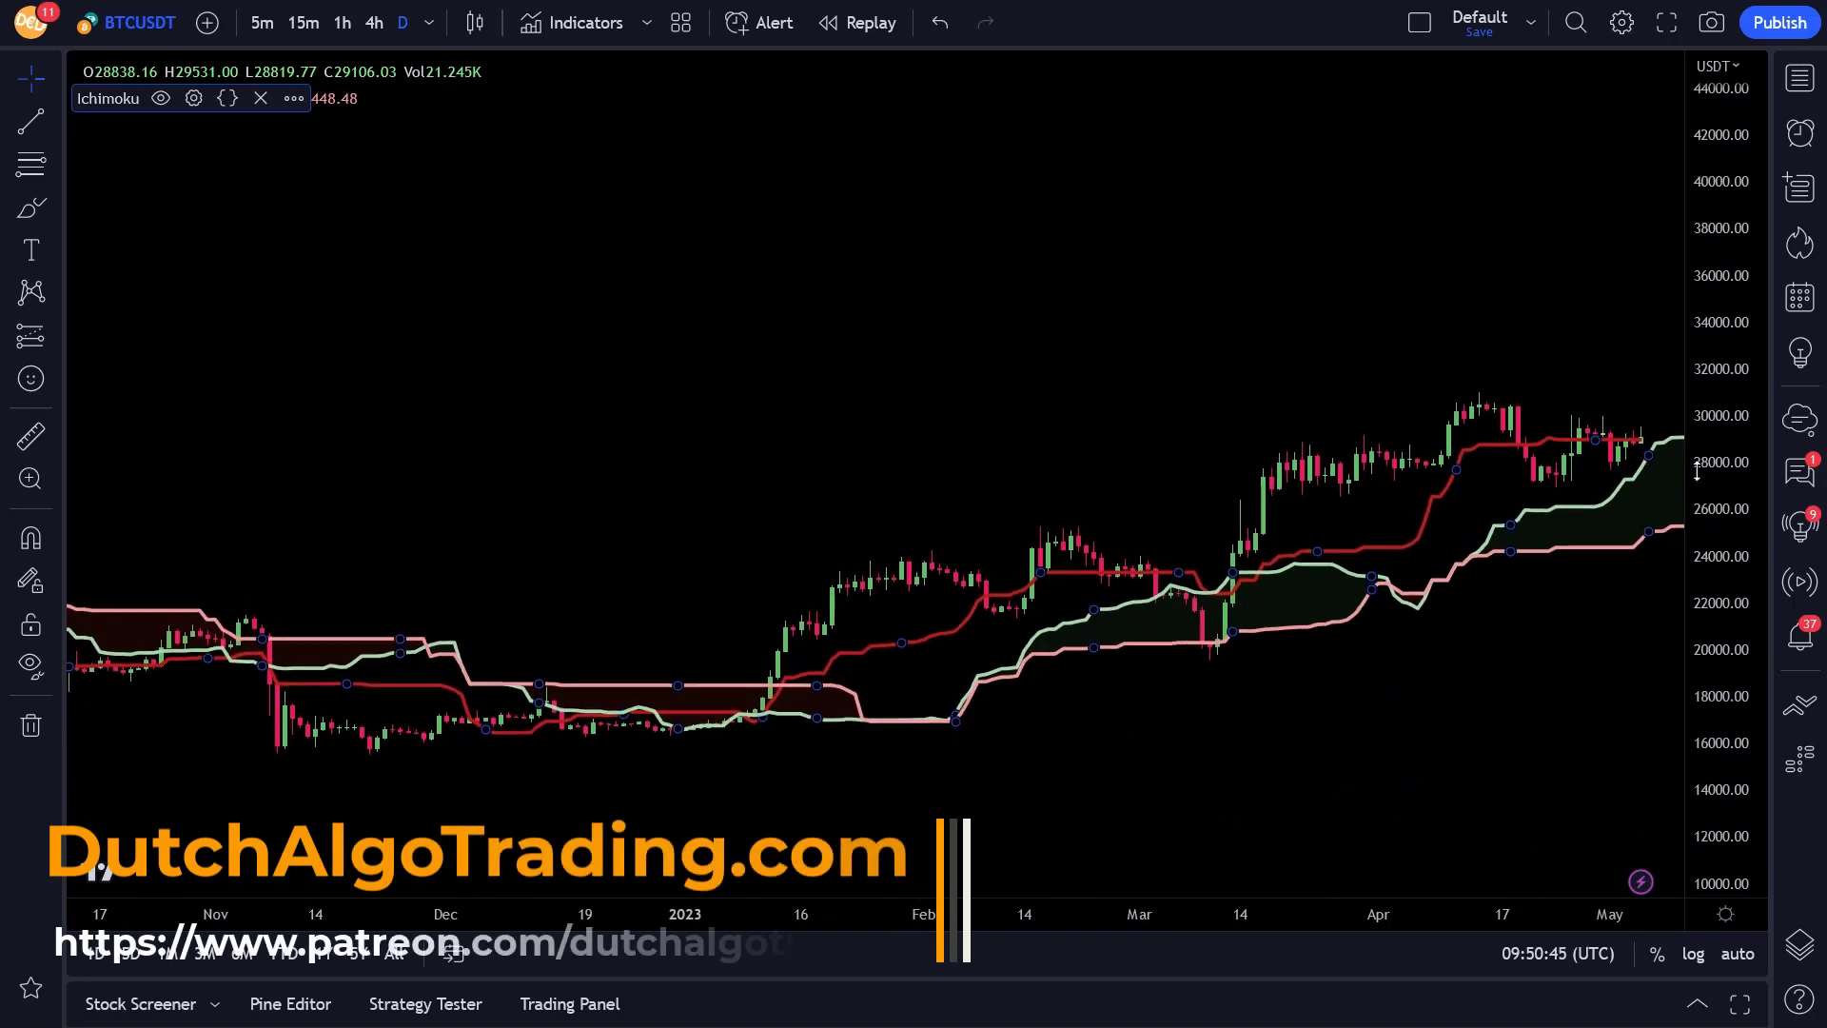
left_click_drag(1632, 415, 1366, 480)
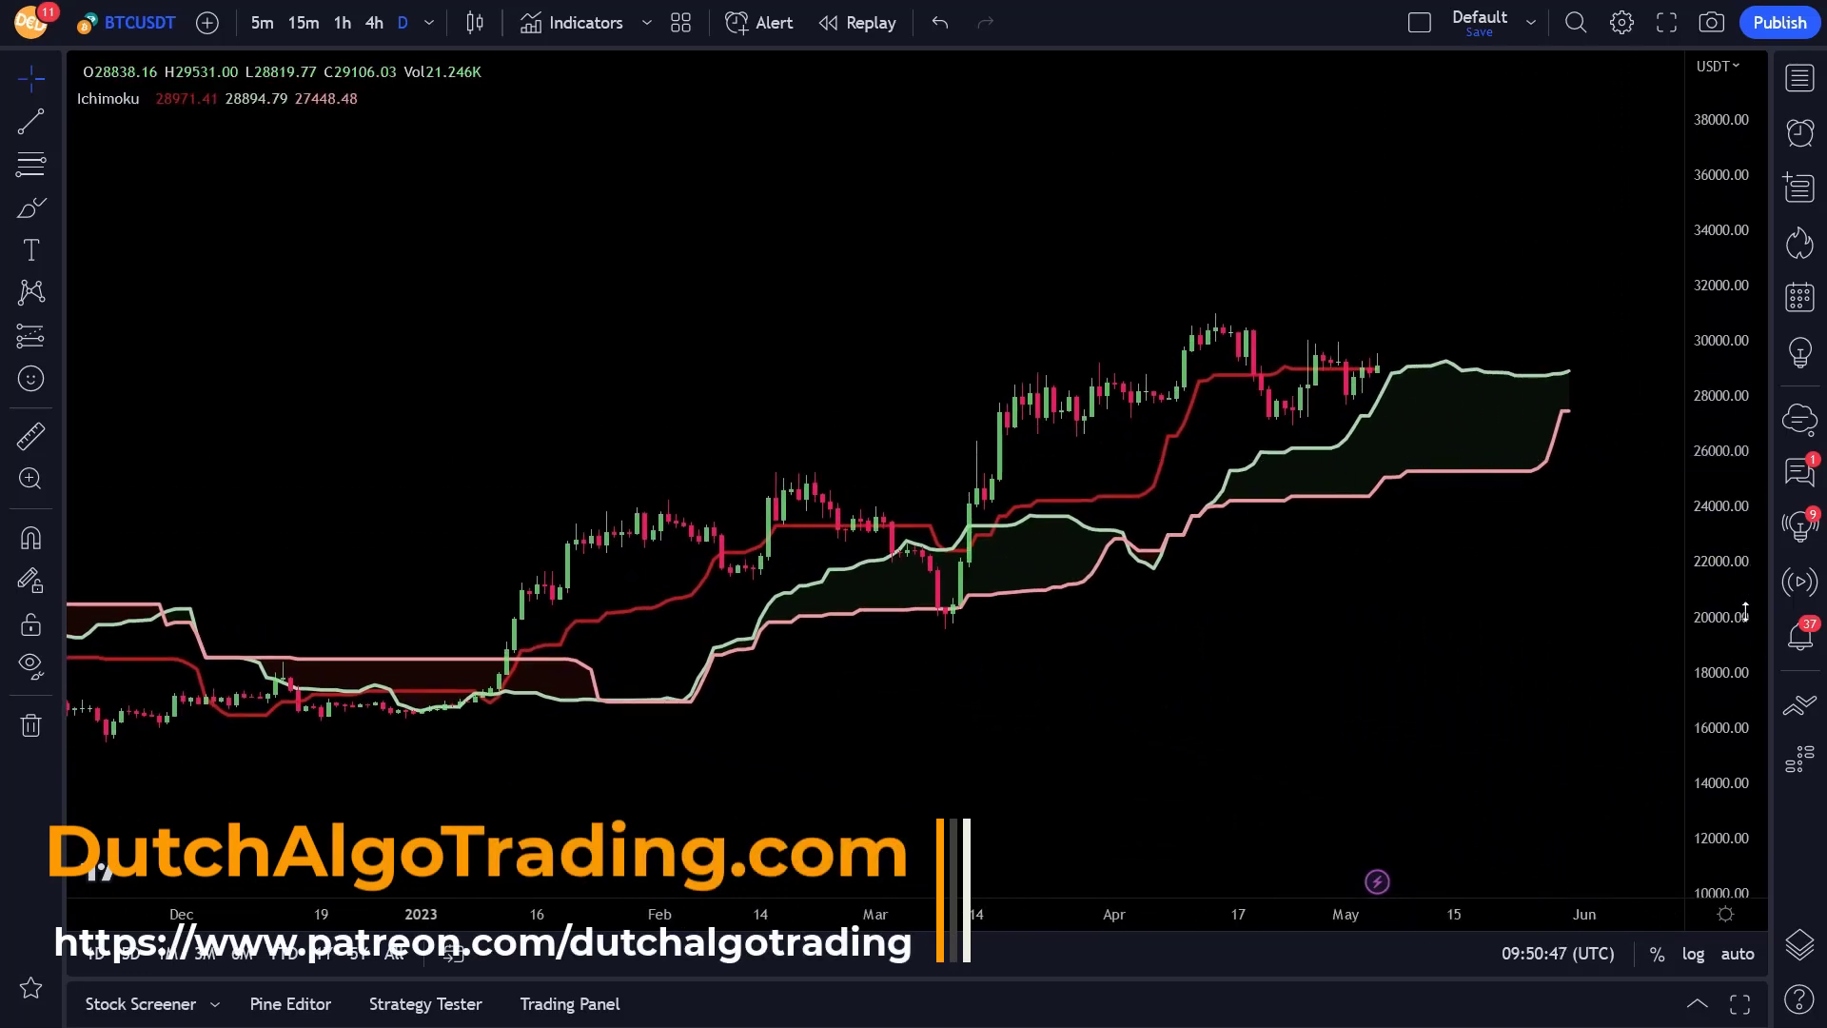
left_click_drag(1744, 611, 1744, 577)
left_click_drag(929, 923, 858, 924)
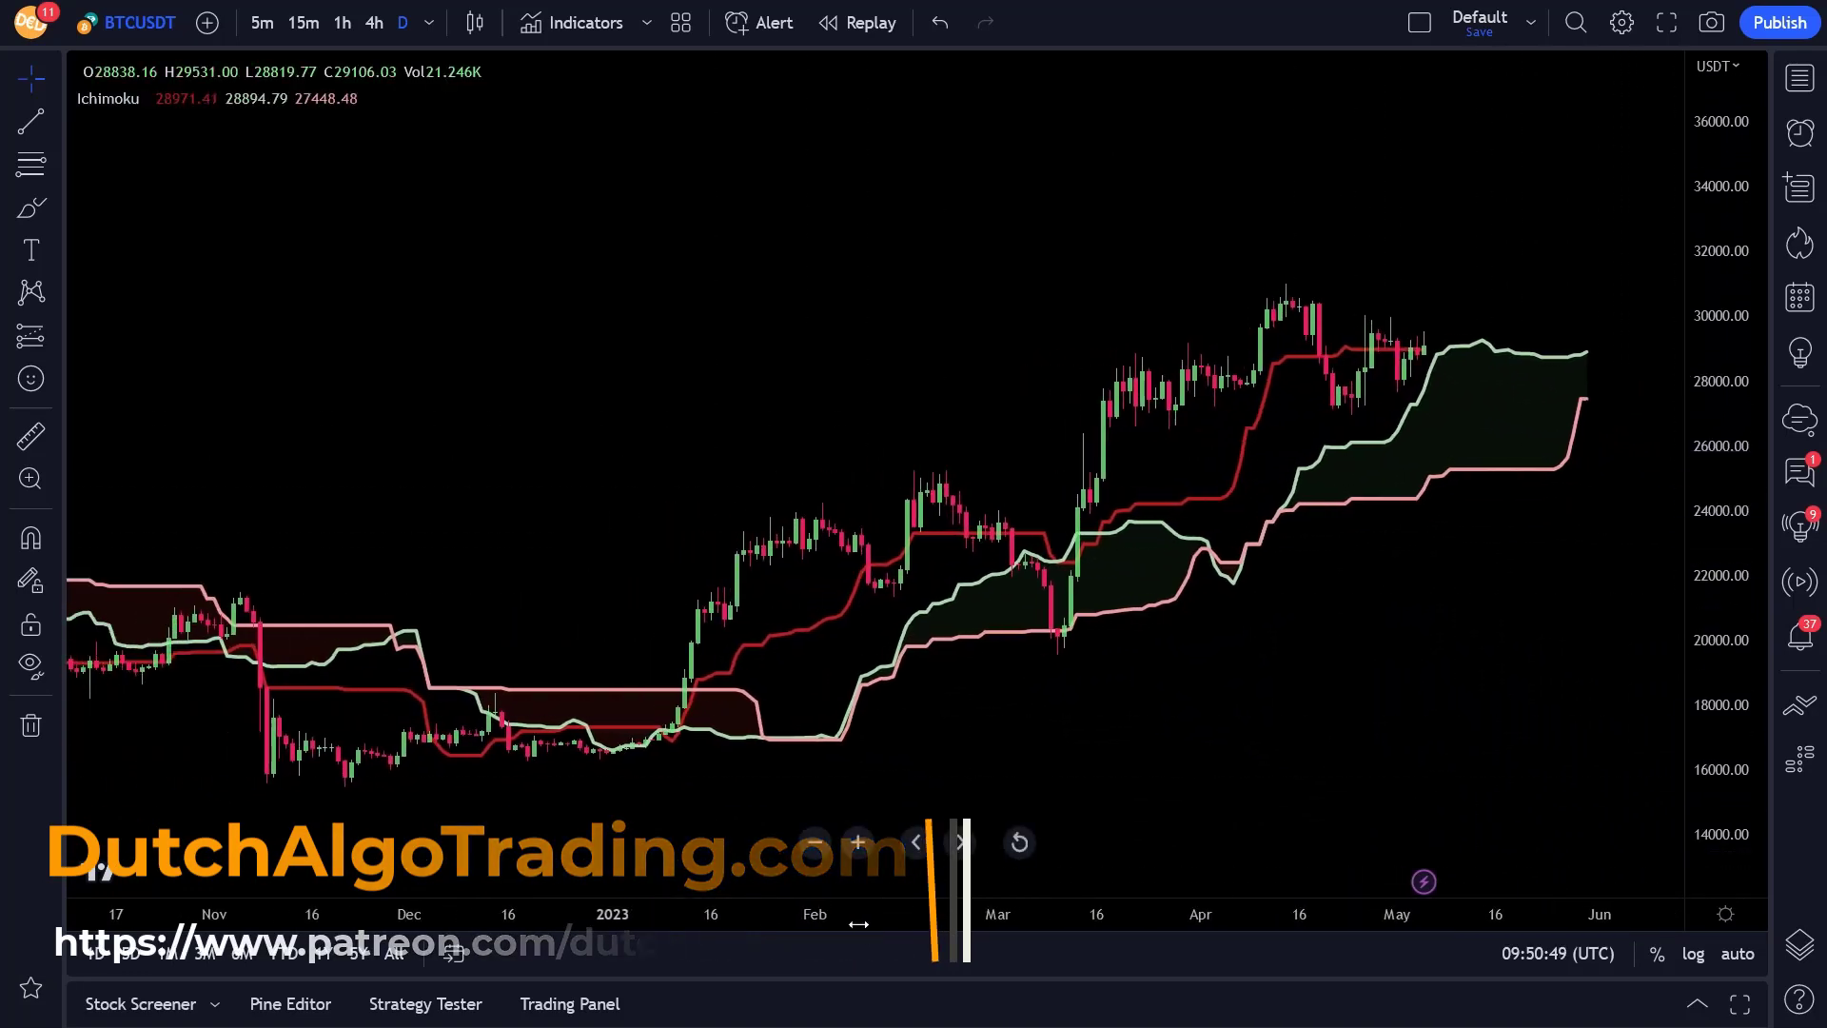
left_click_drag(1068, 791, 951, 783)
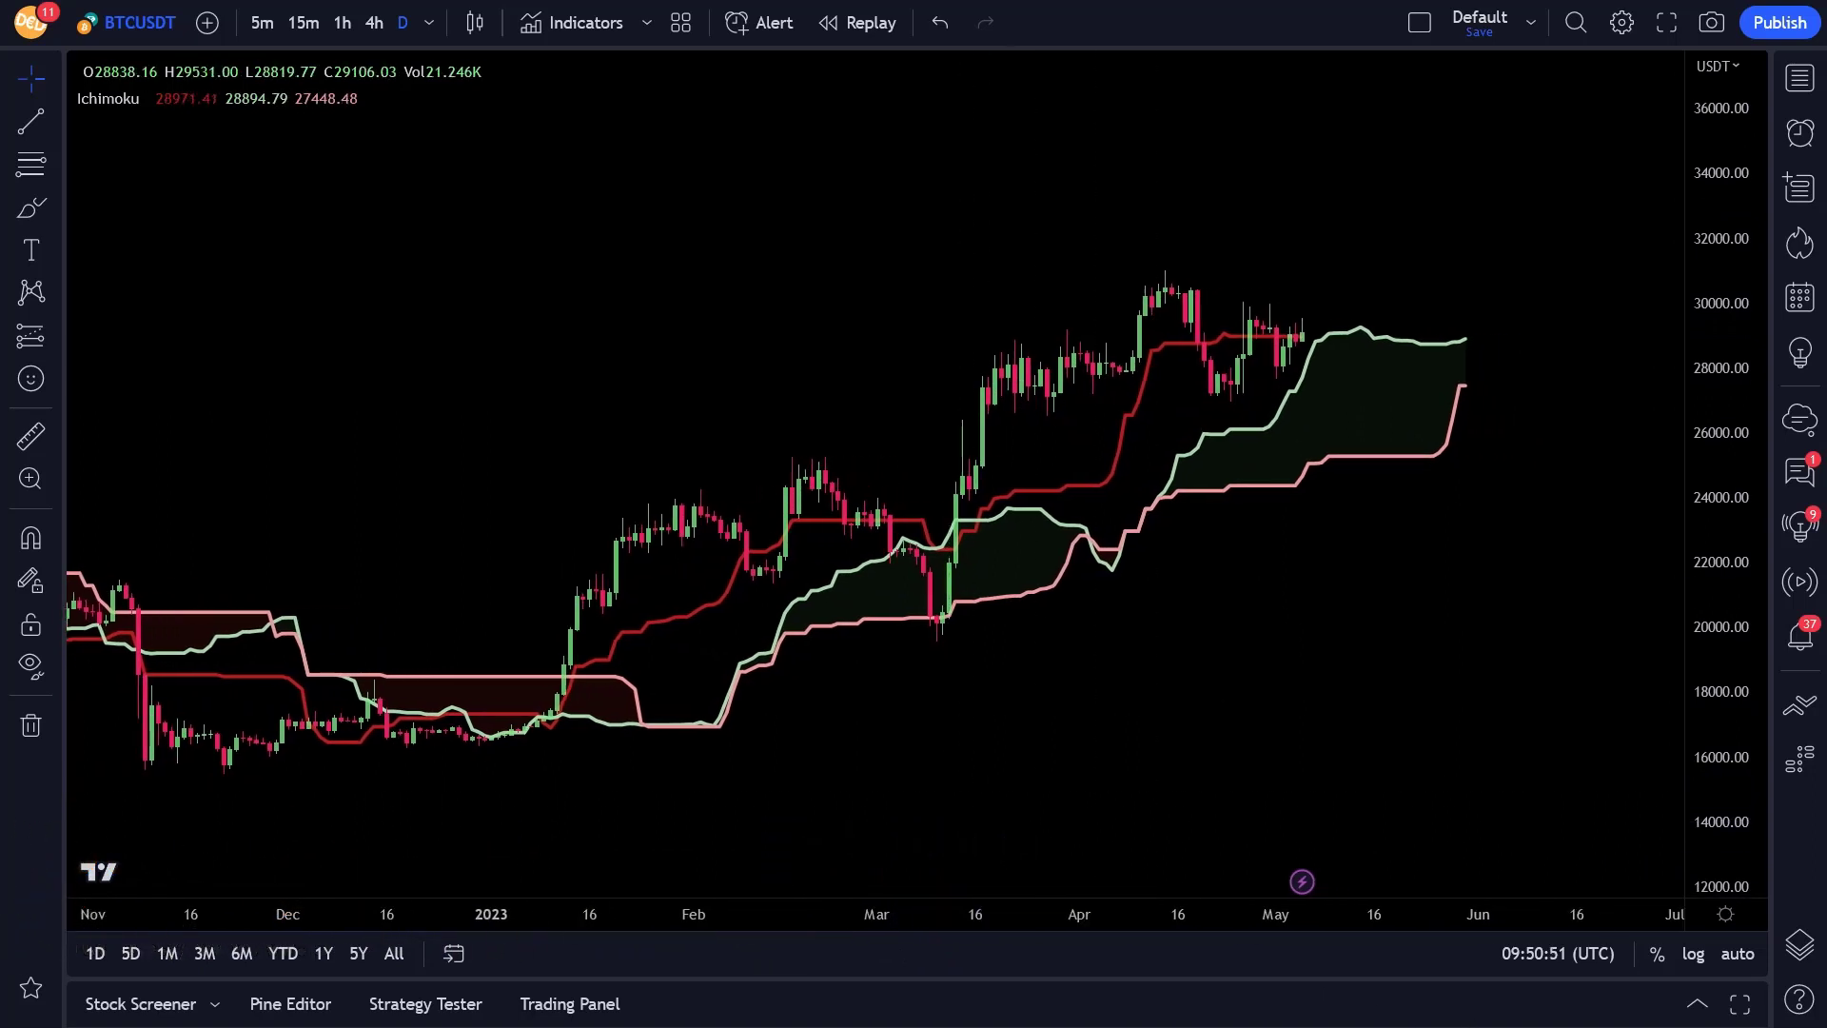